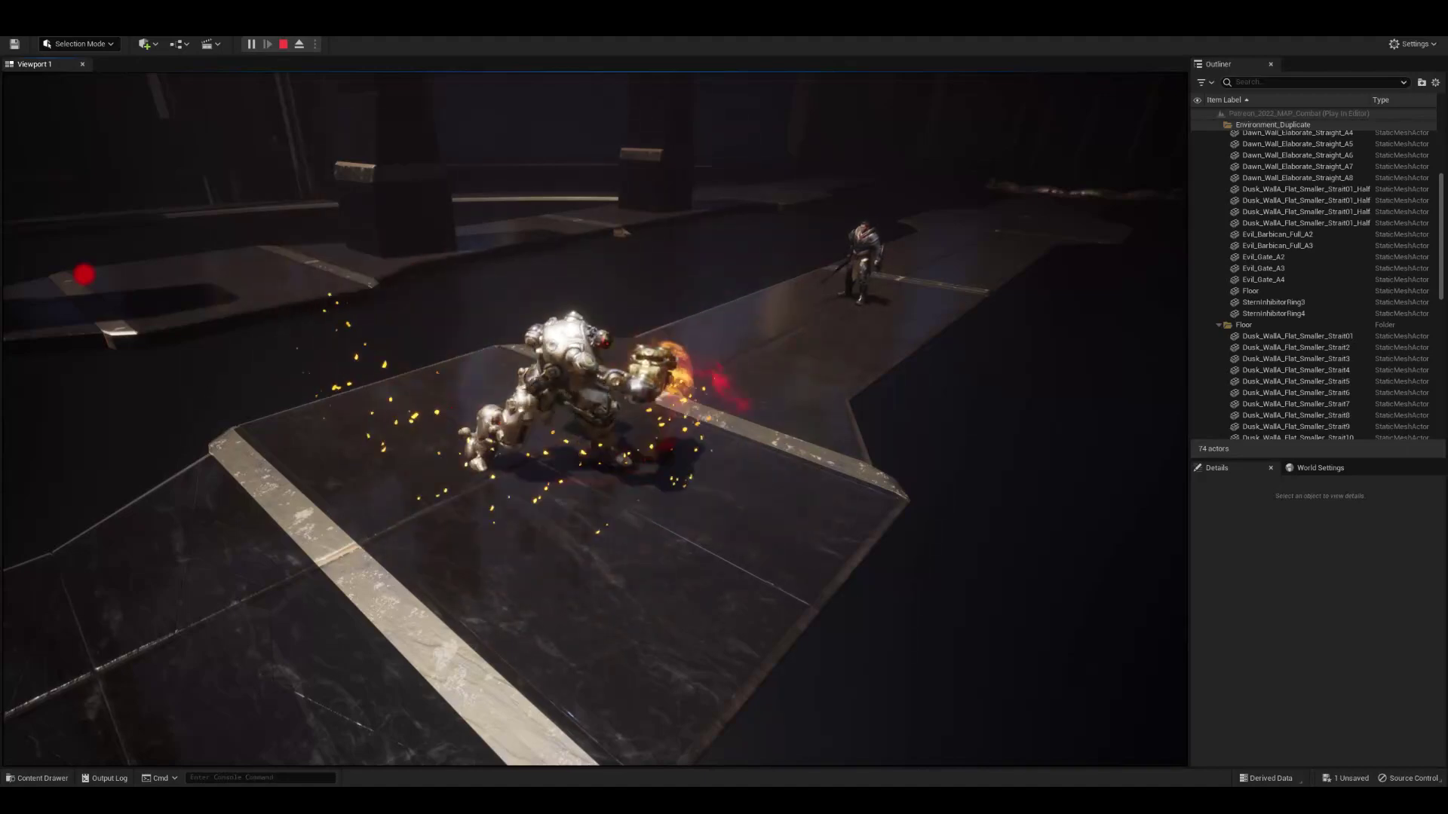
- Stop the play session and examine the T_Ring_01 and T_Ring_02 textures in the August content folder
key(Escape)
key(ctrl+space)
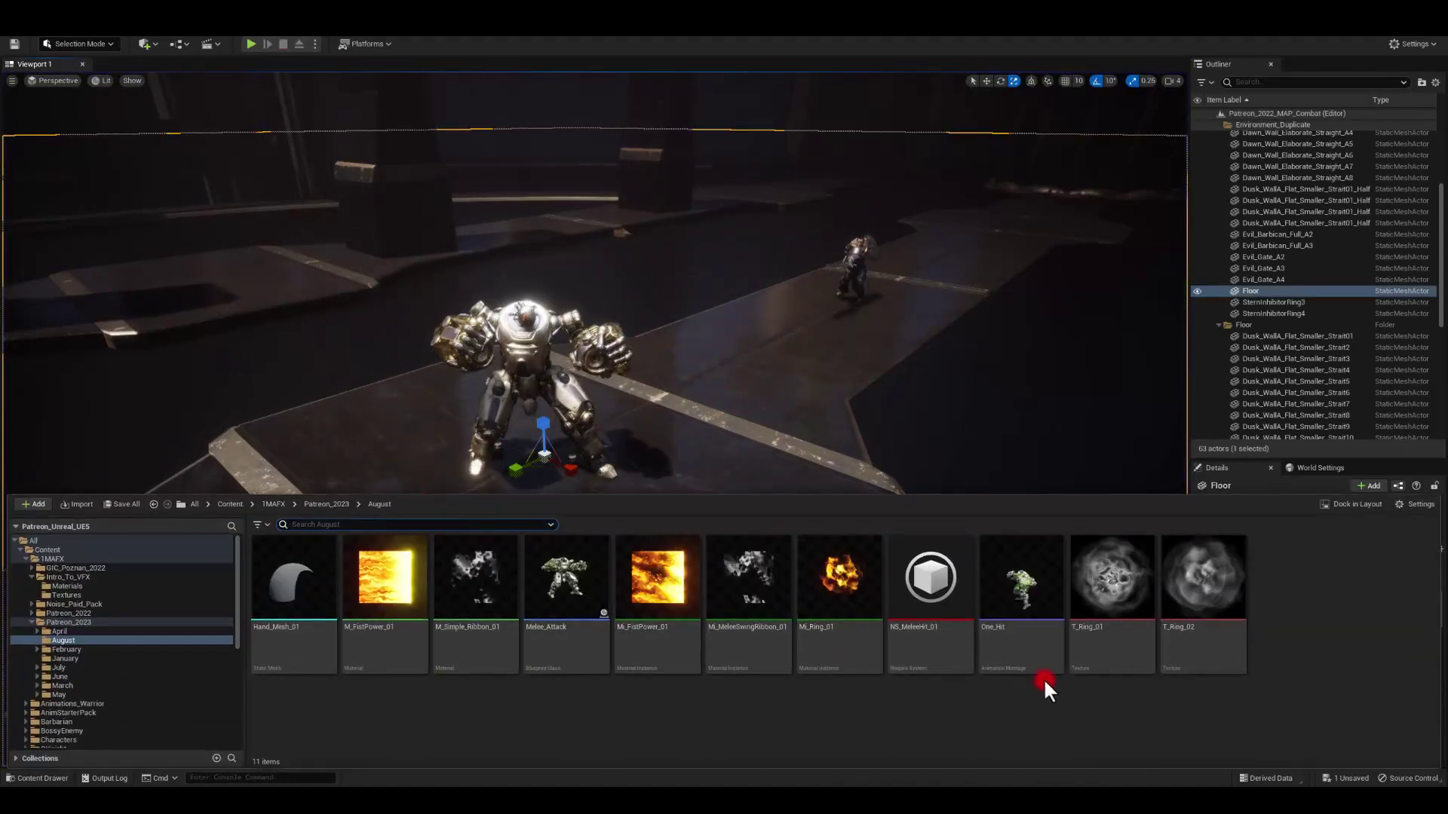
mouse_move(1167, 605)
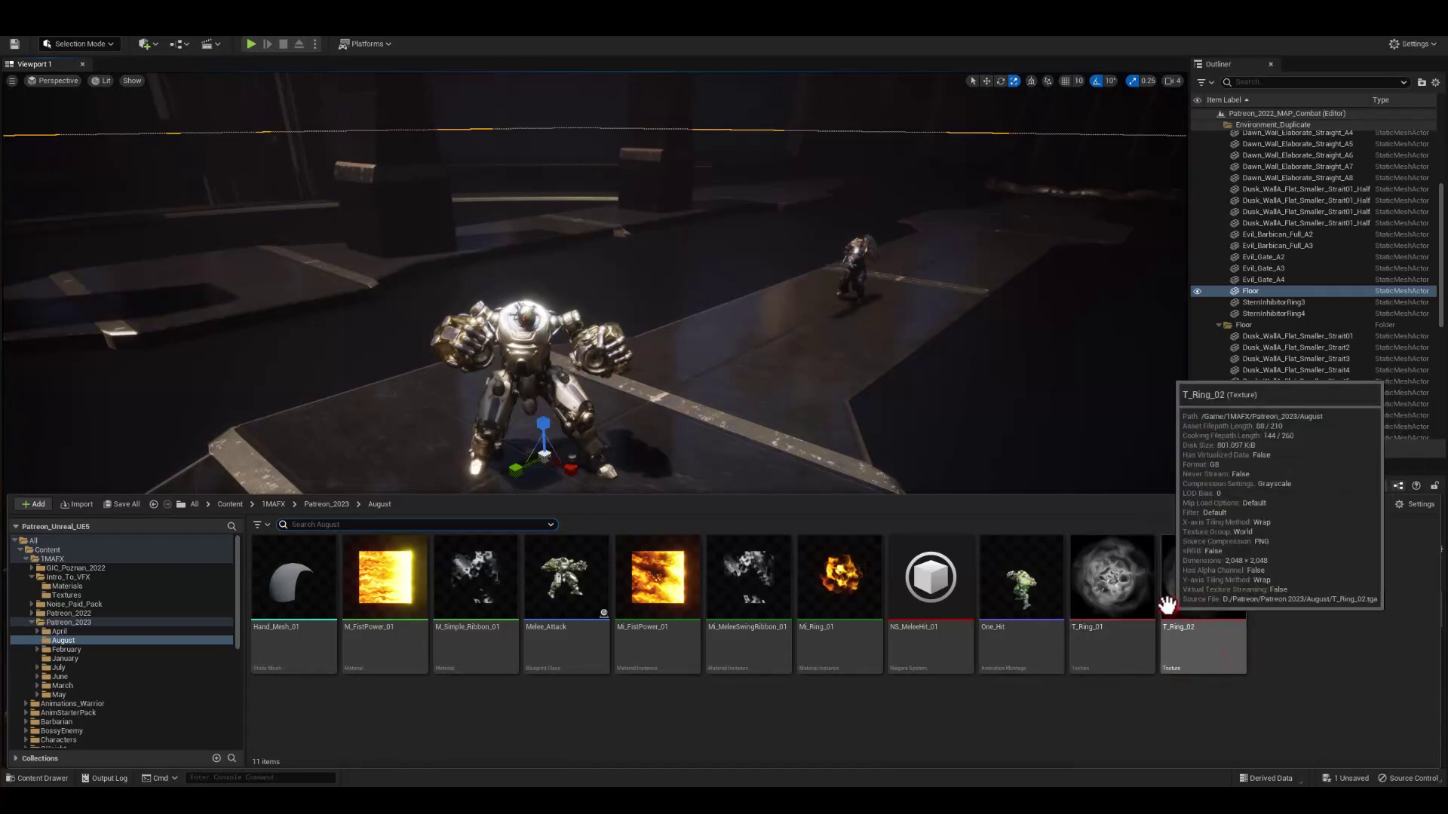
click(1132, 589)
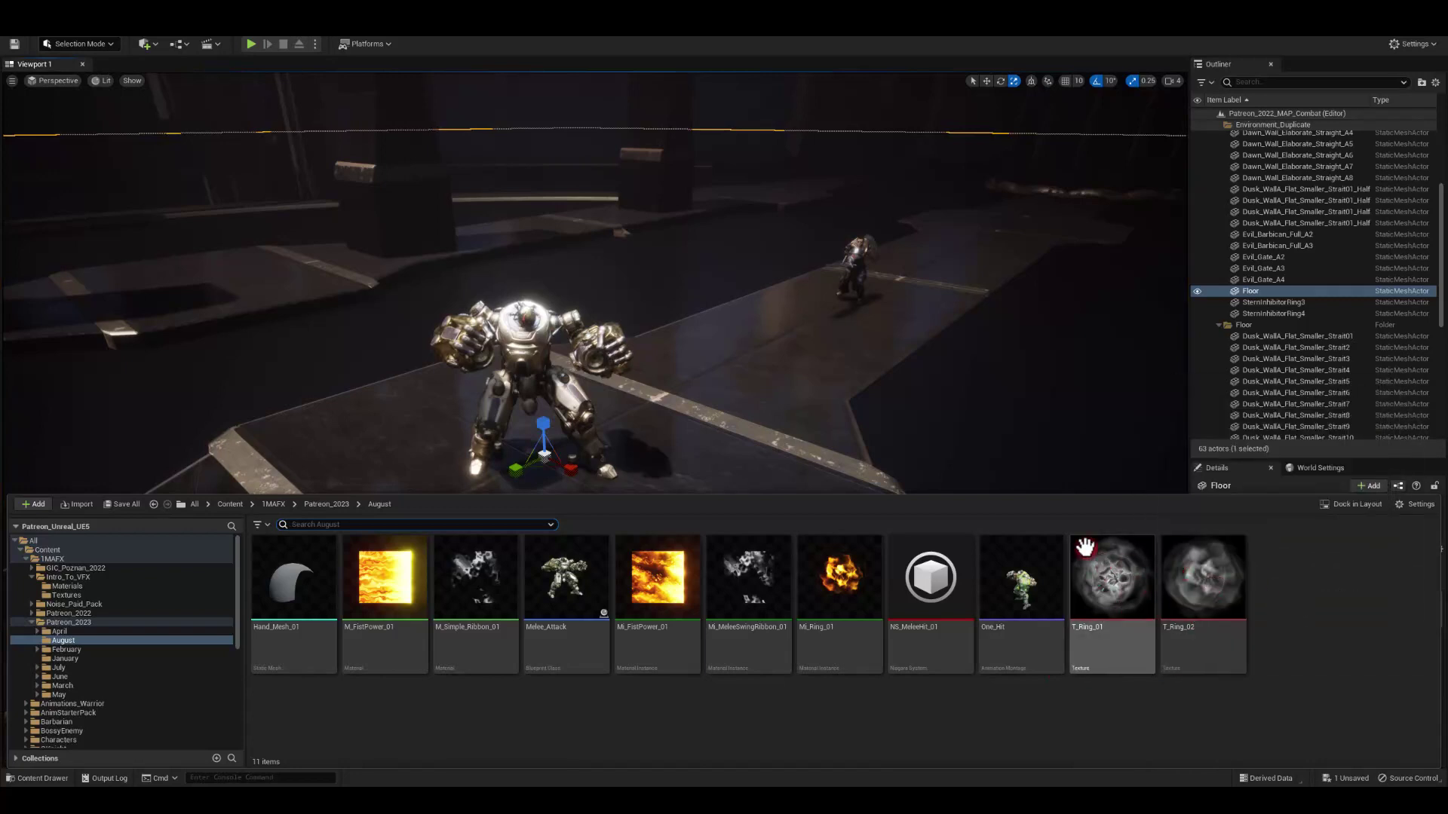
drag(1084, 547, 606, 382)
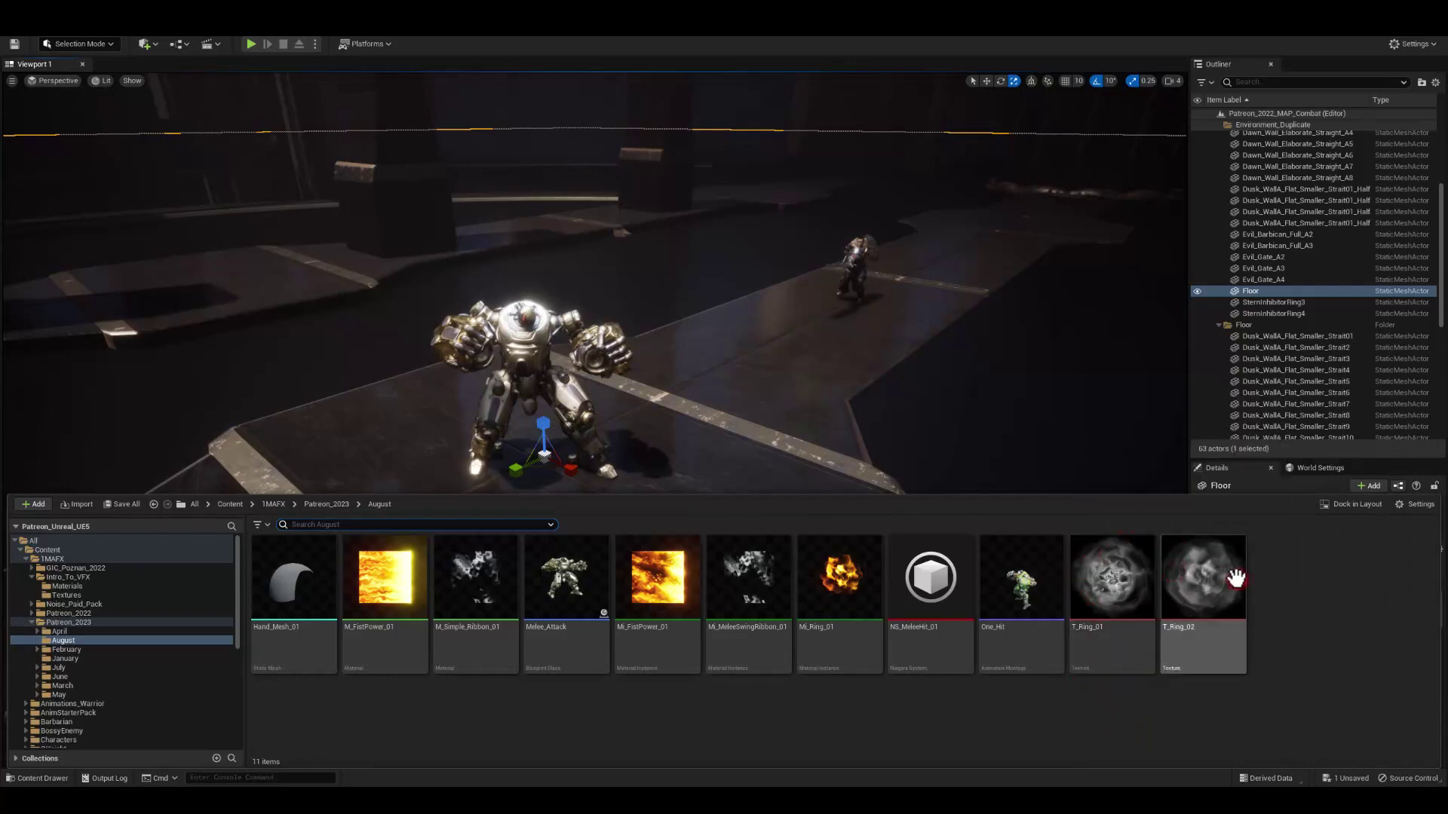
key(ctrl+space)
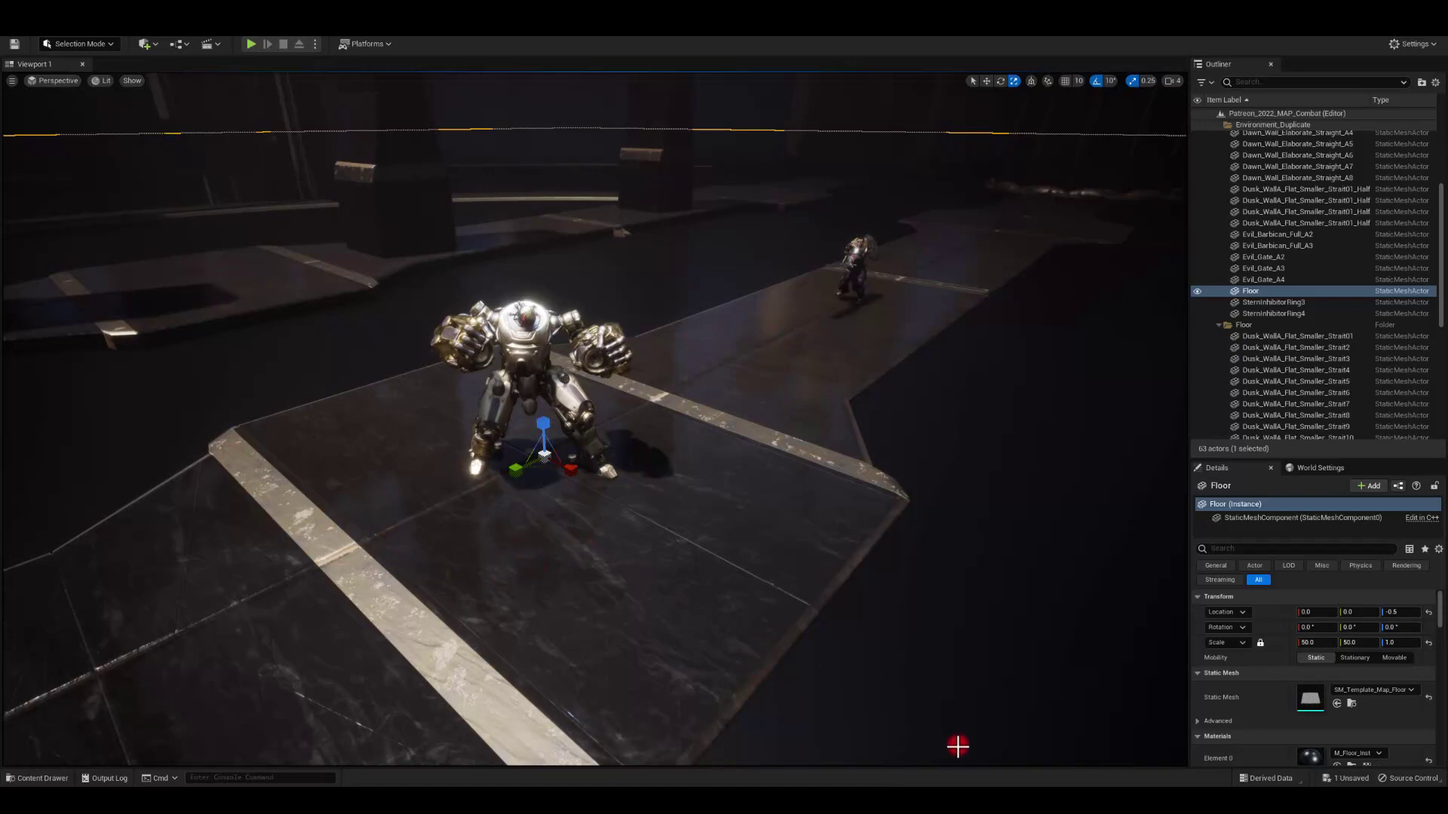
key(ctrl+space)
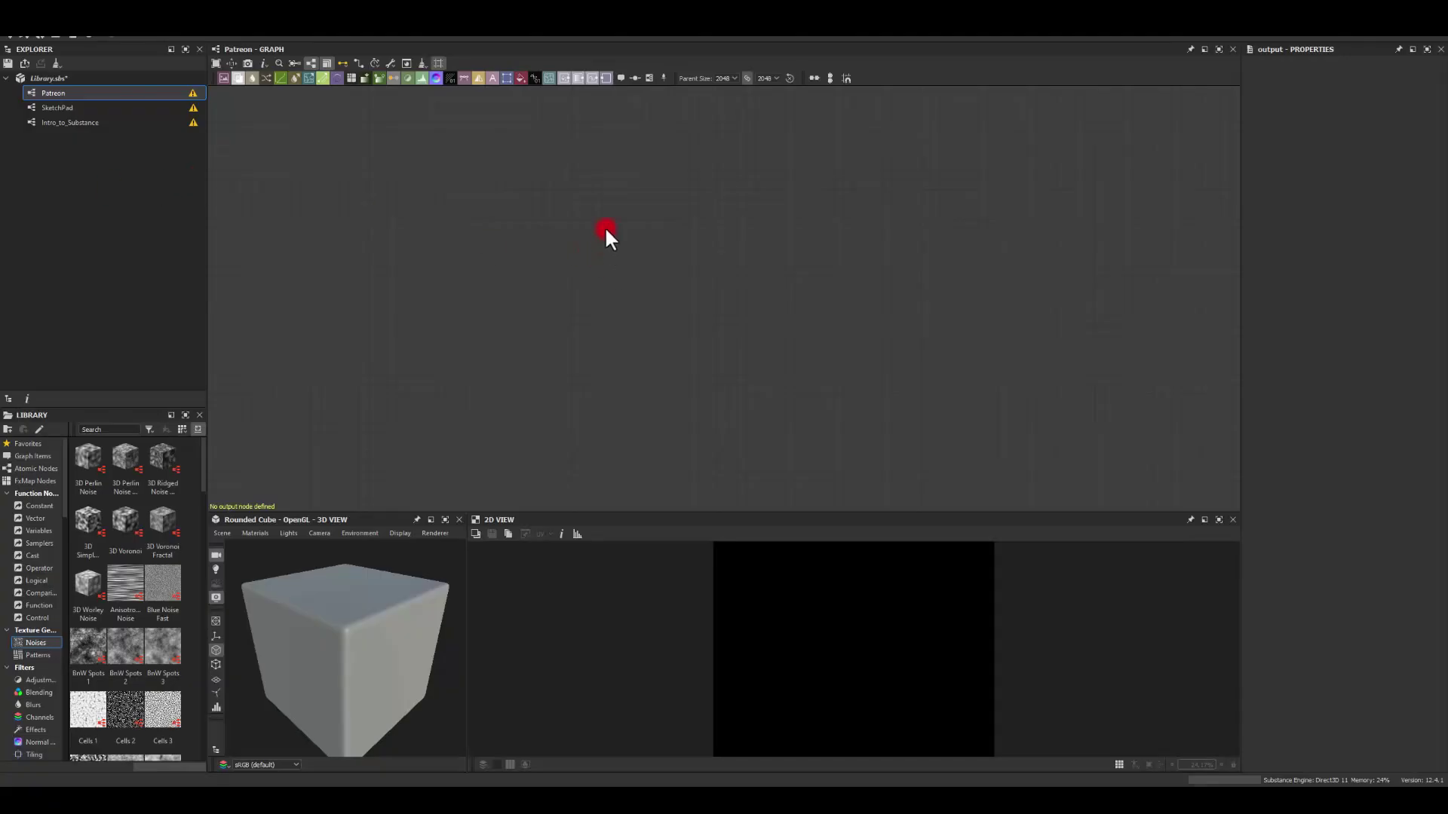
- In Substance 3D Designer's Patreon graph, add a Cells 1 noise node and lower its Scale
drag(84, 714, 528, 287)
drag(1264, 564, 1260, 567)
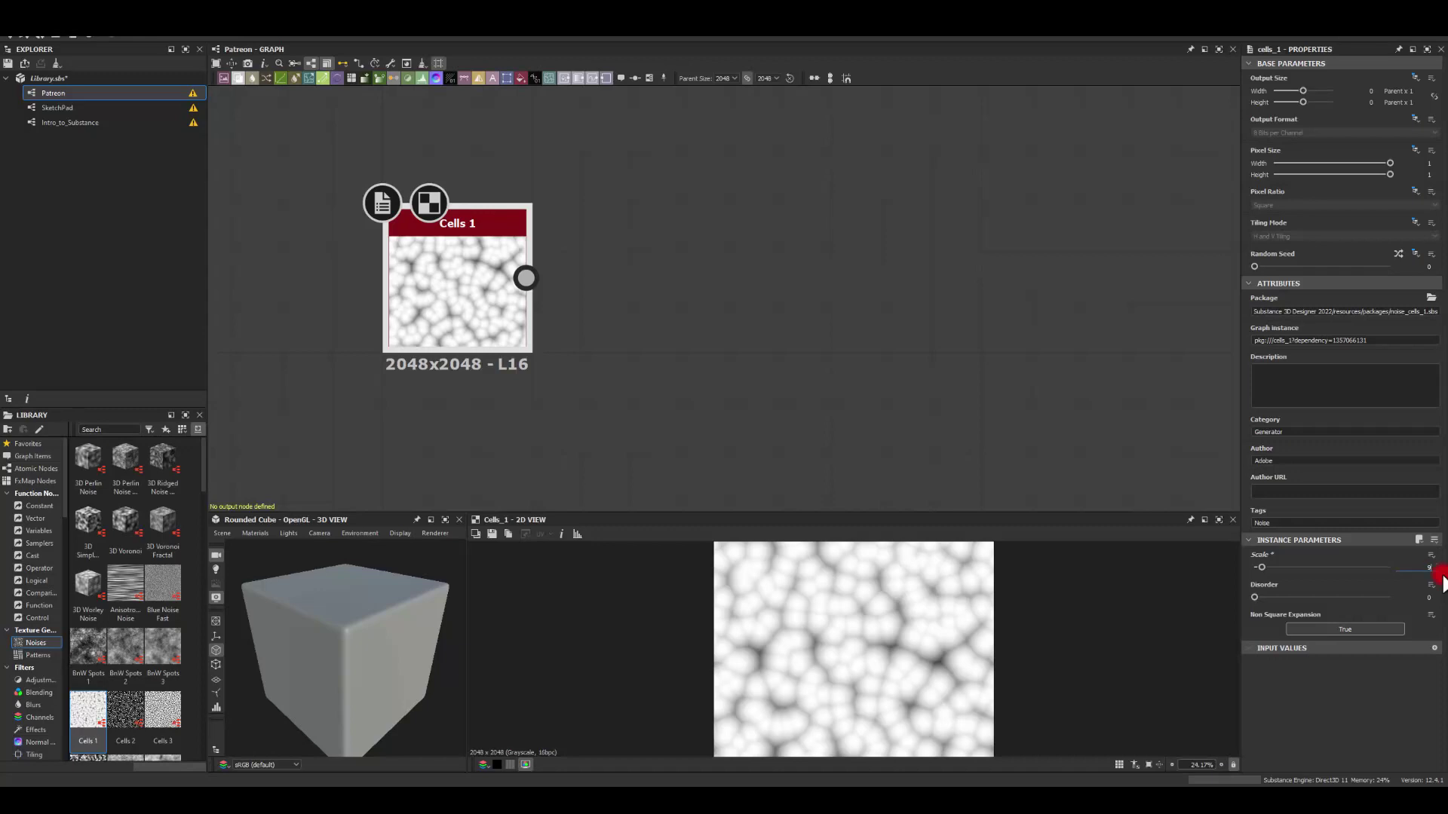
key(Return)
scroll(938, 666, down, 2)
scroll(915, 653, up, 1)
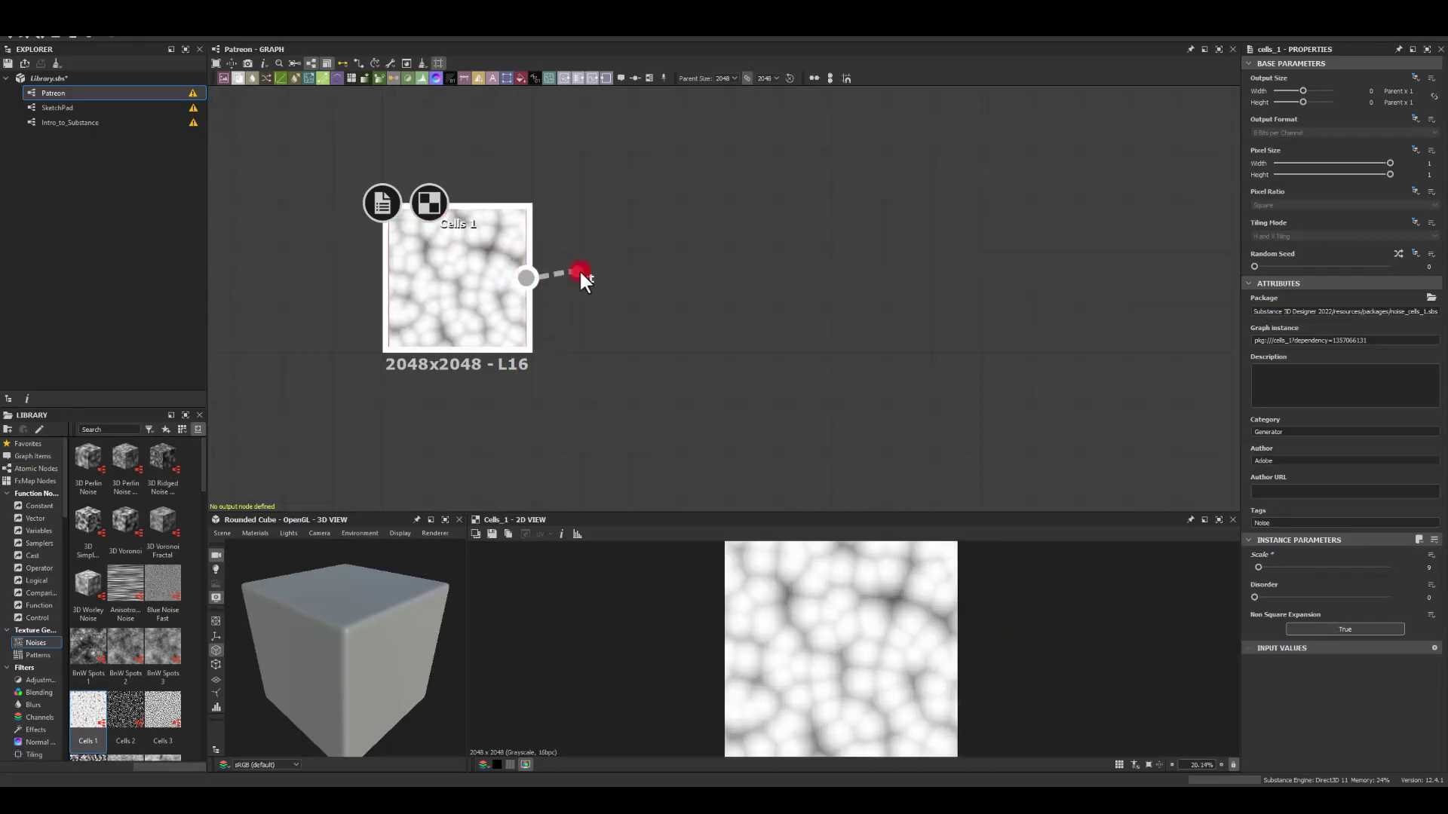
- Add an Invert Grayscale node fed by the Cells 1 output
drag(579, 271, 633, 283)
text(inv)
key(Return)
middle_drag(905, 243, 786, 303)
scroll(785, 301, down, 2)
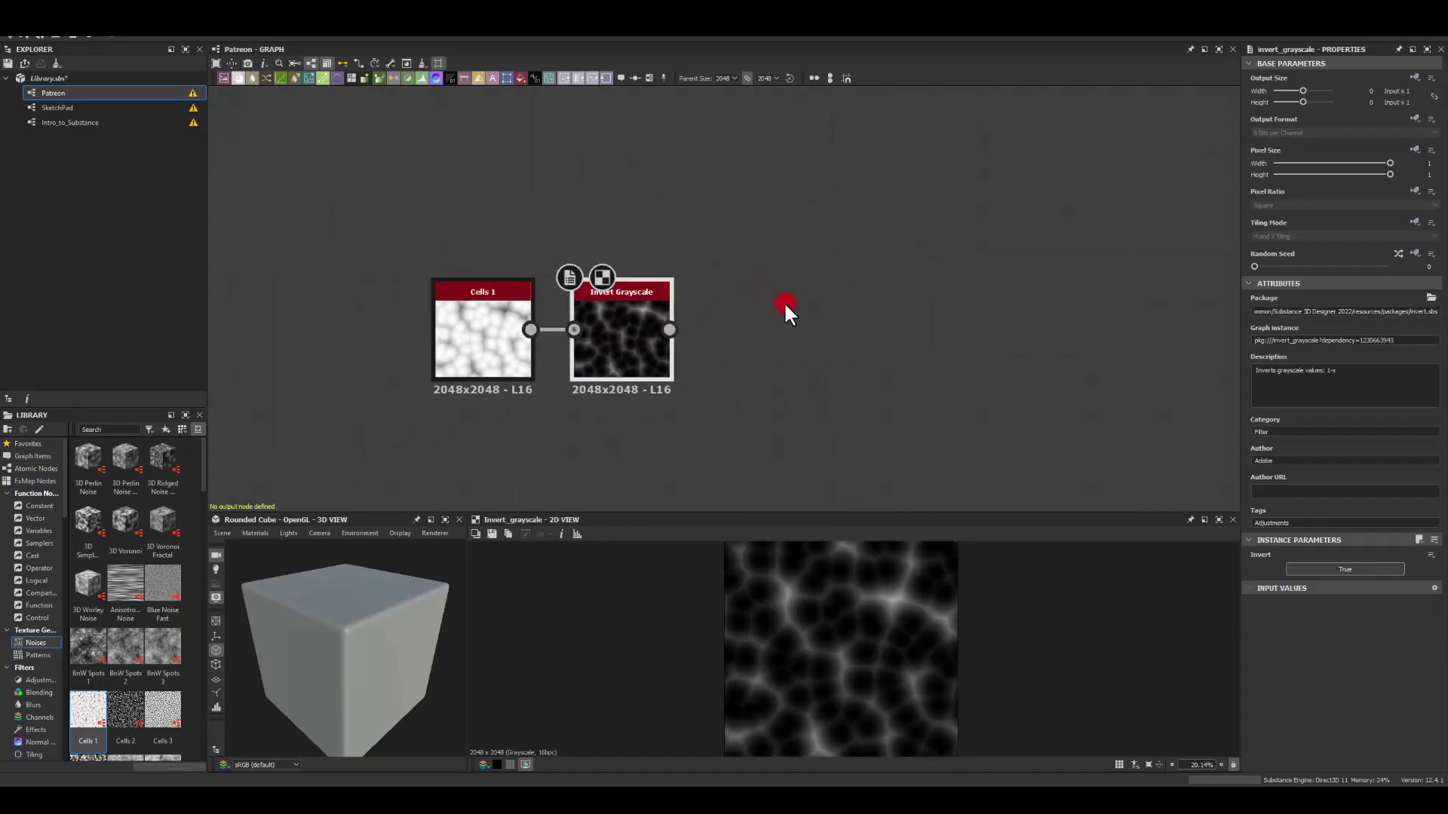
- Add a Shape Mapper node fed by the Invert Grayscale output
drag(711, 325, 743, 309)
text(shap)
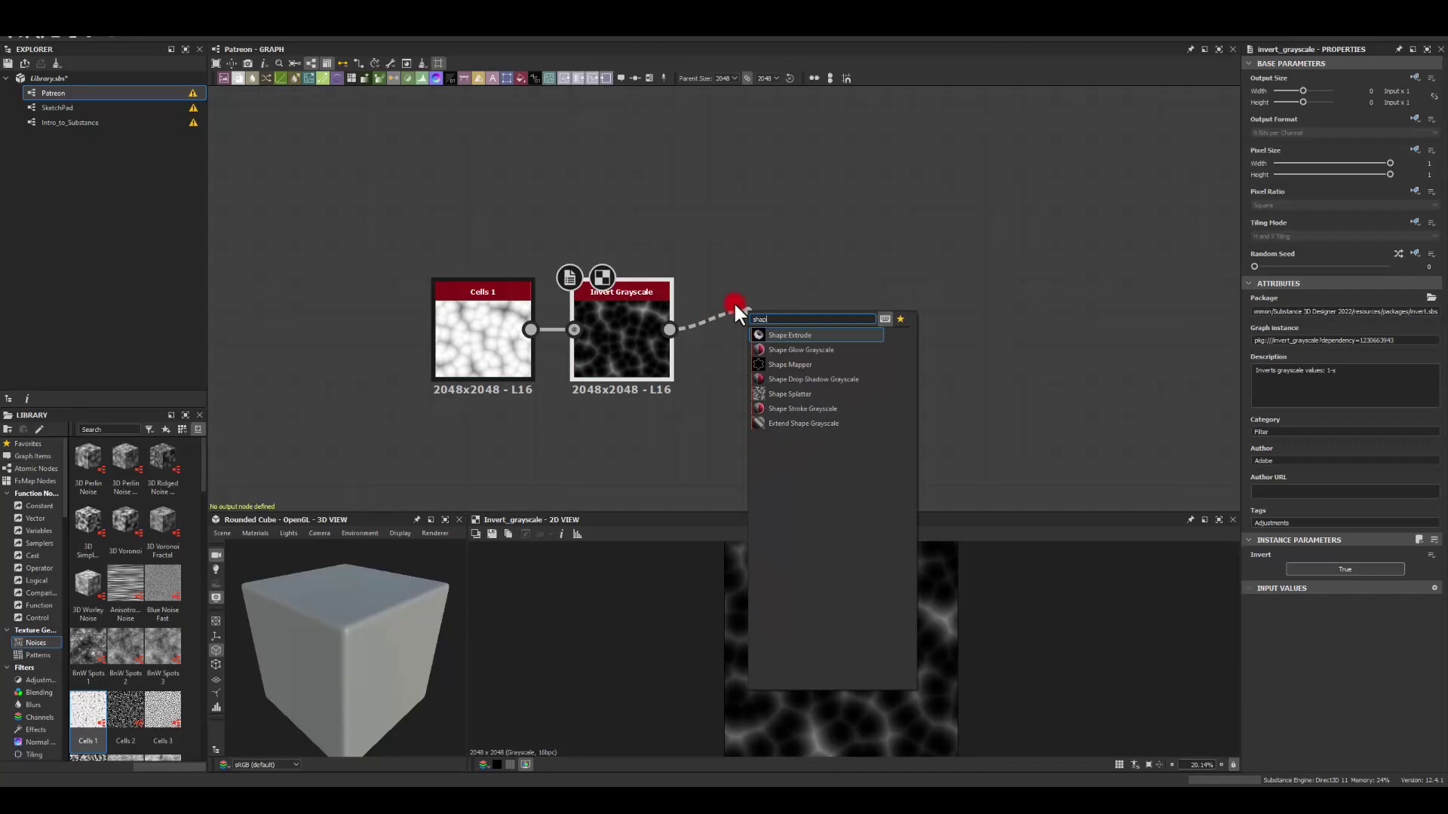
click(768, 348)
click(773, 362)
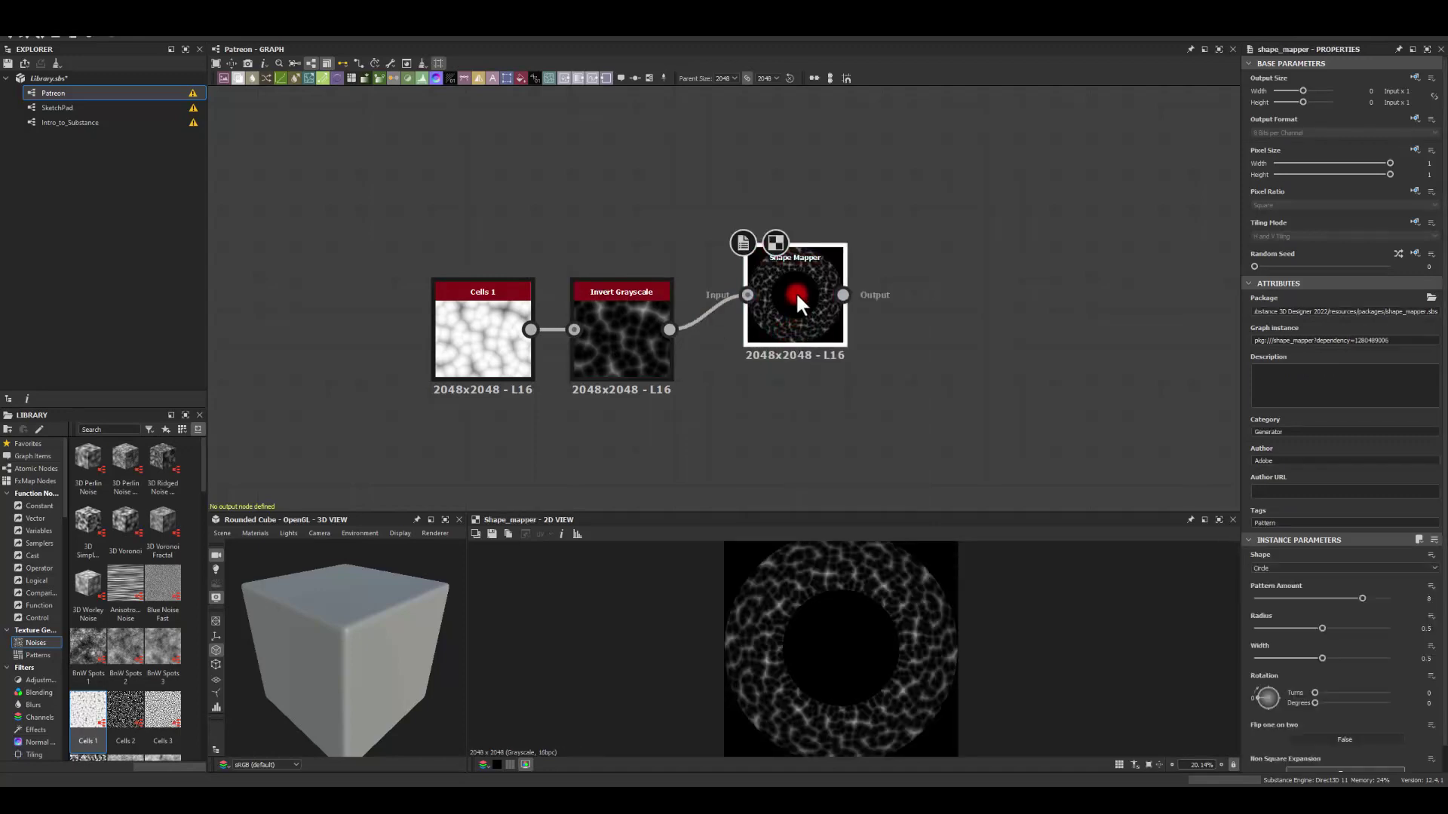
- Set the Shape Mapper's Radius to 0, Width to 1 and Pattern Amount to 1, and line the node up with Invert Grayscale
drag(1298, 630, 1224, 621)
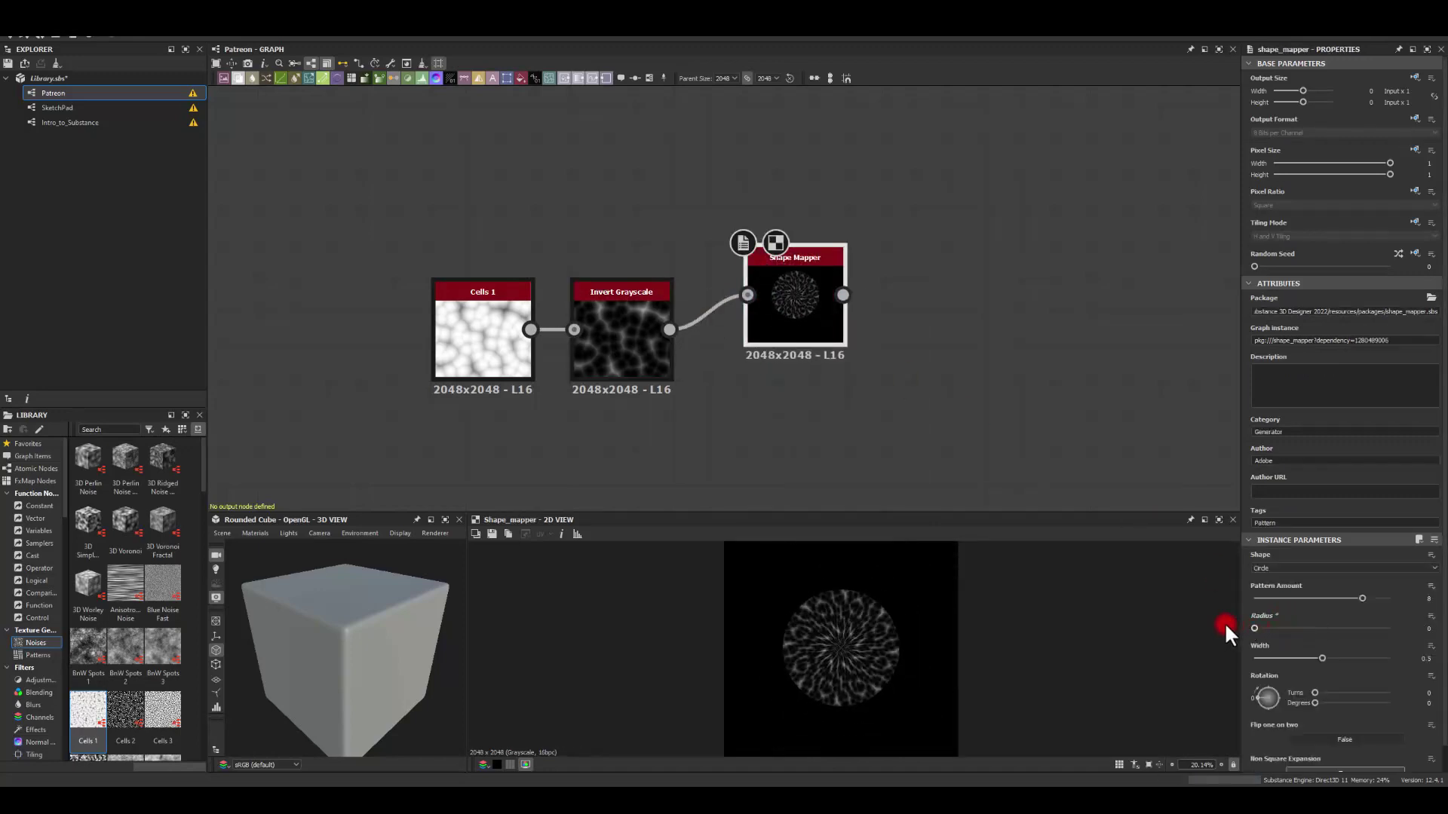
drag(1337, 656, 1423, 669)
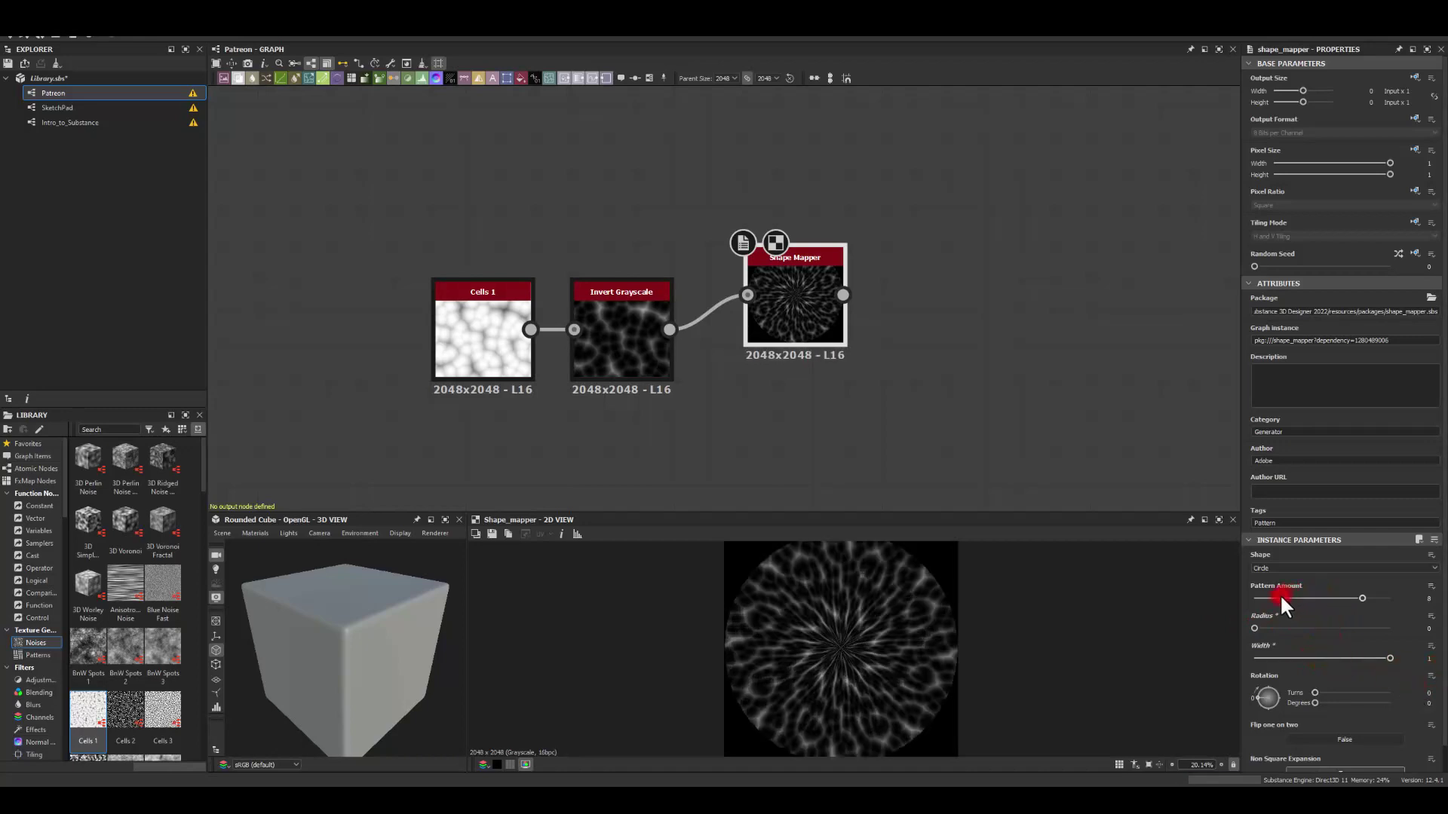
drag(1282, 604, 1266, 604)
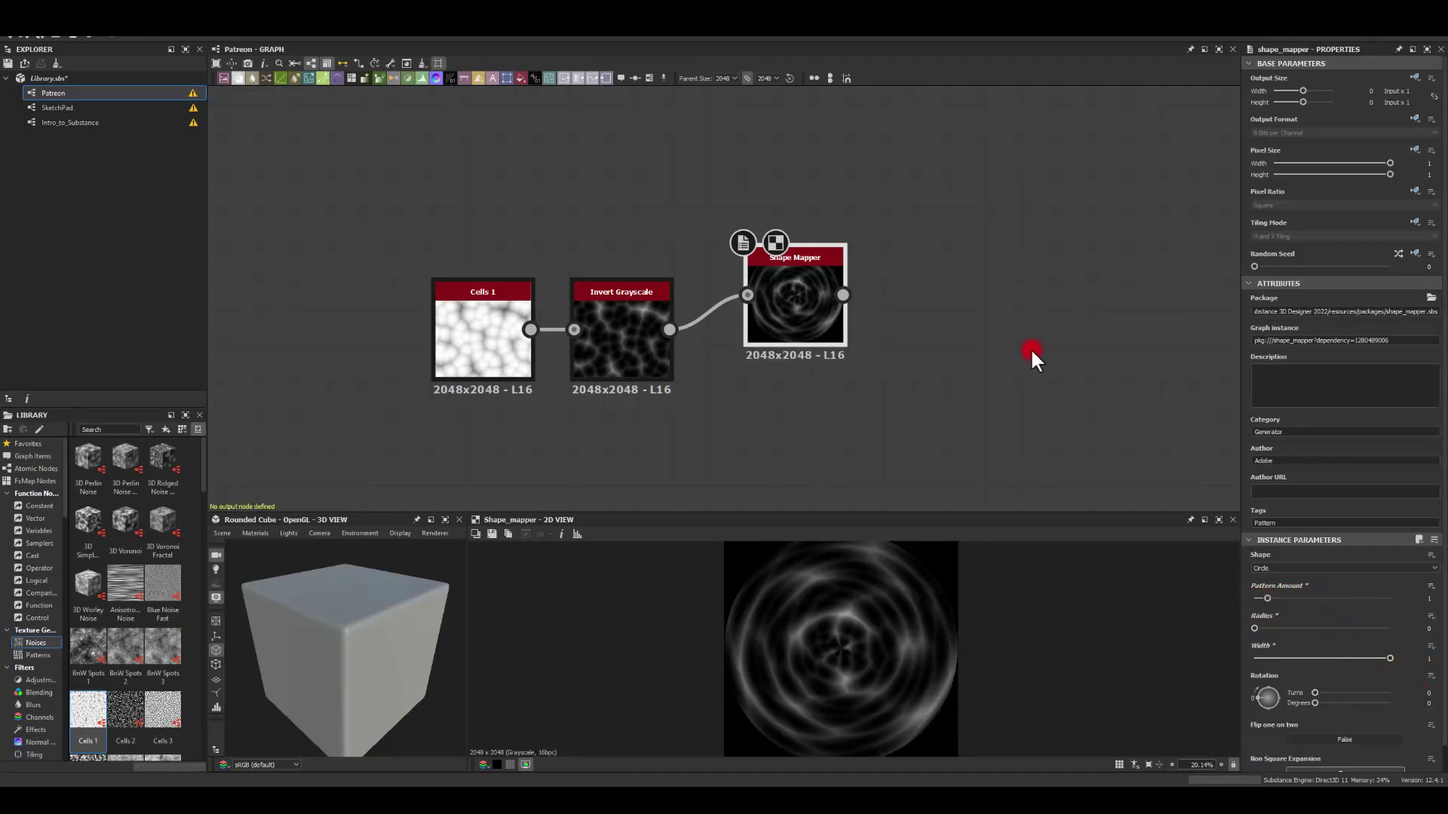
drag(735, 297, 733, 326)
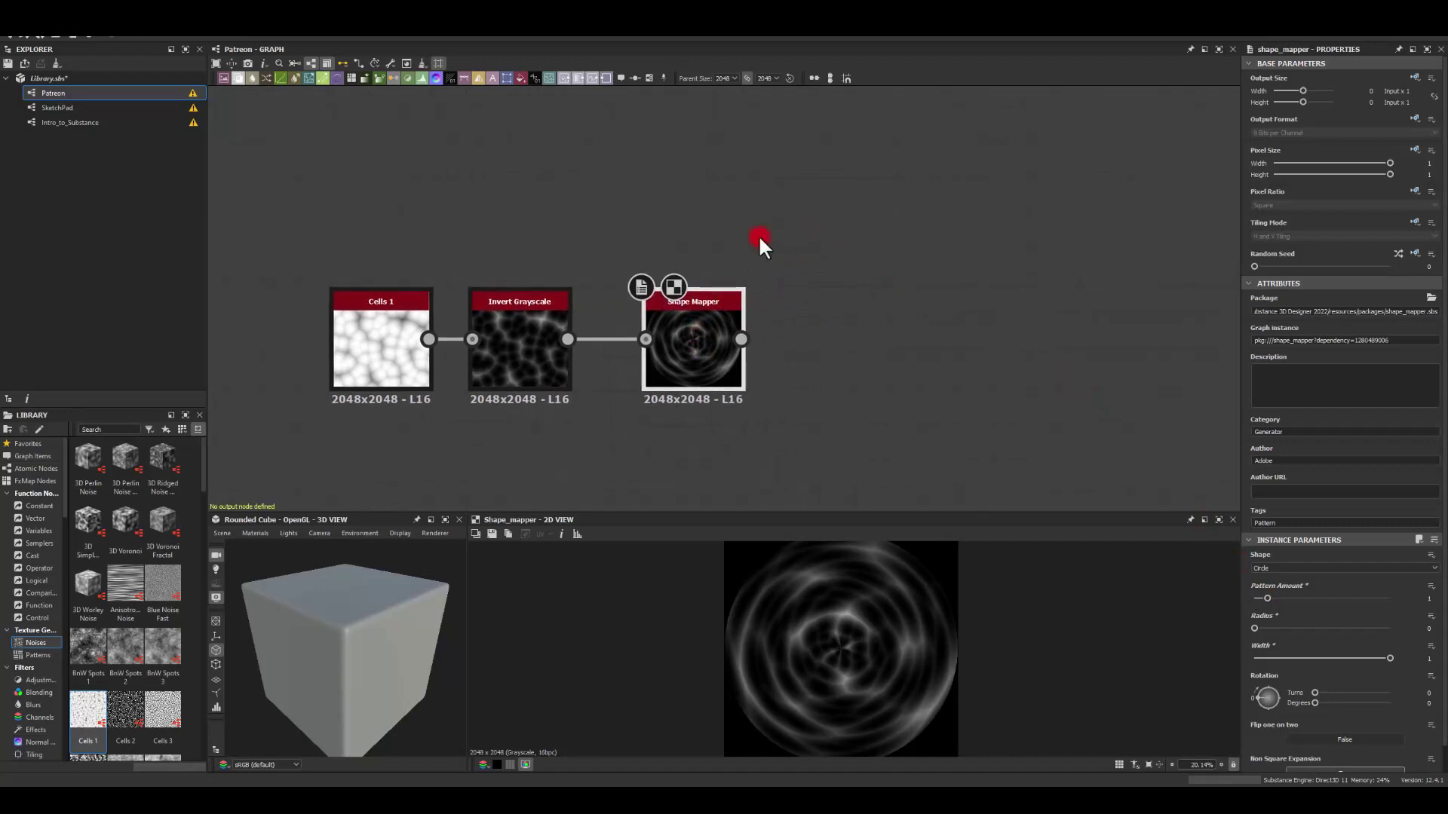
- Set the Cells 1 node's Scale to 7 and move the Shape Mapper closer to Invert Grayscale
click(365, 356)
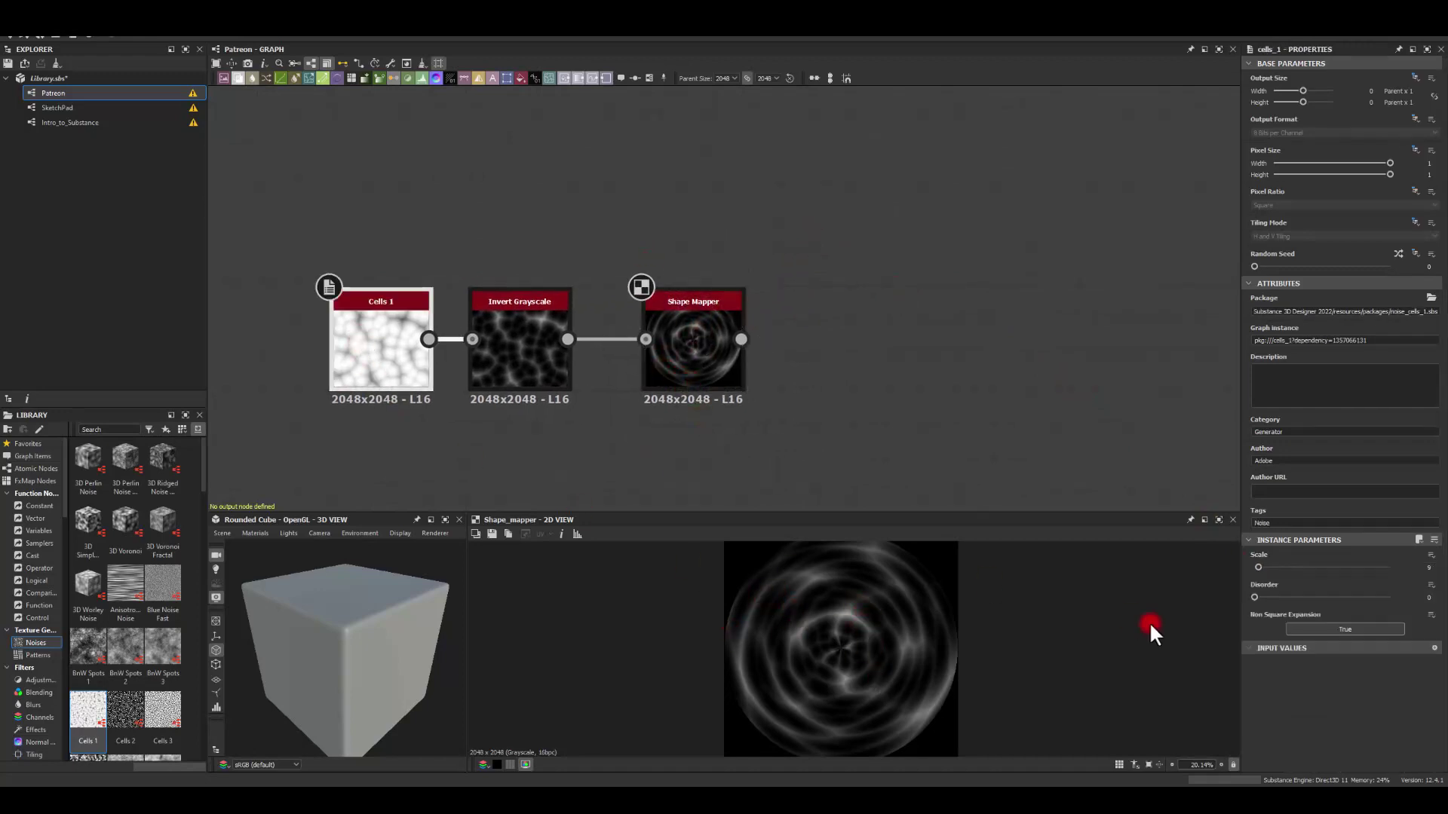
drag(1254, 567, 1278, 567)
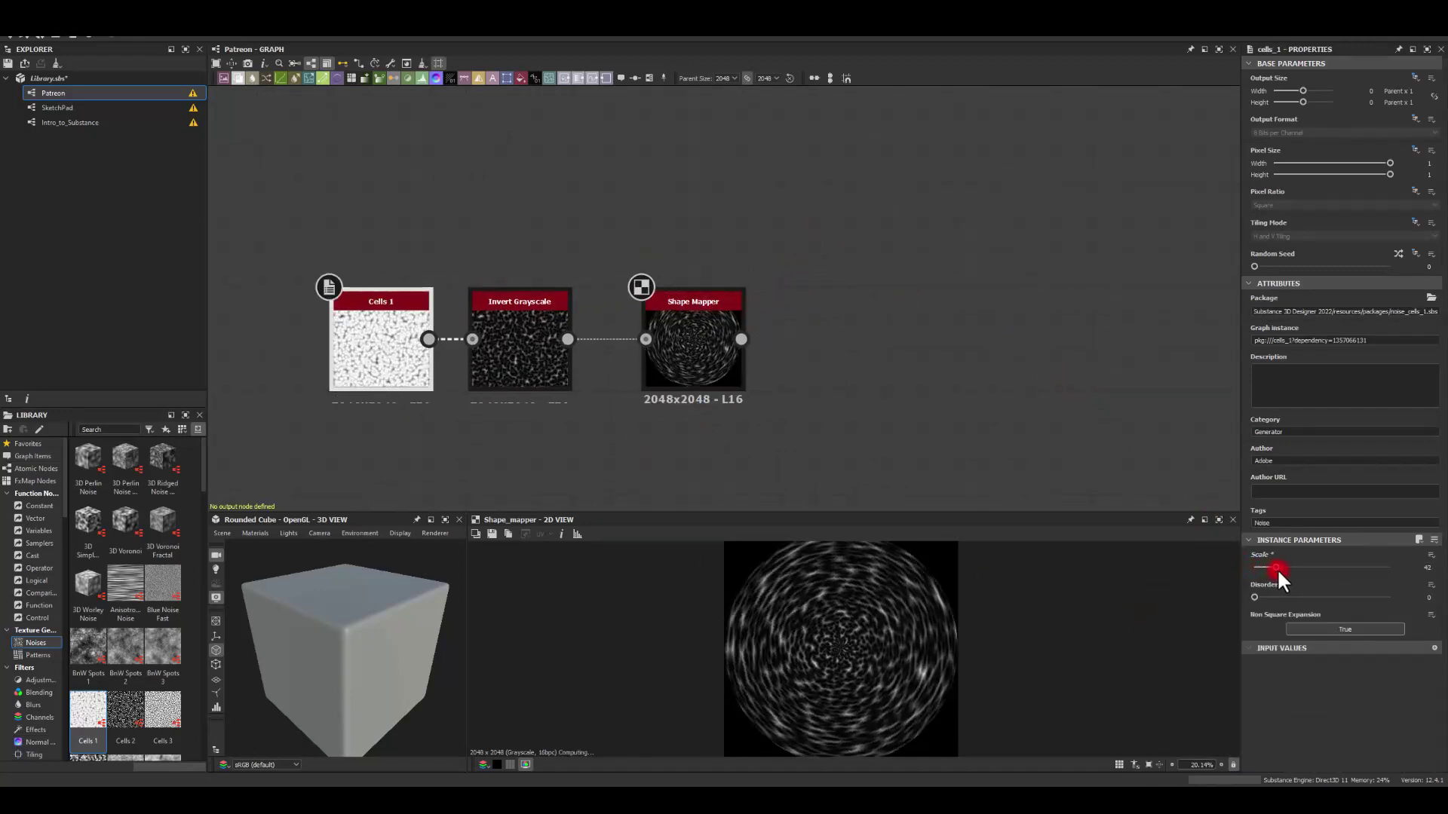
double_click(1429, 569)
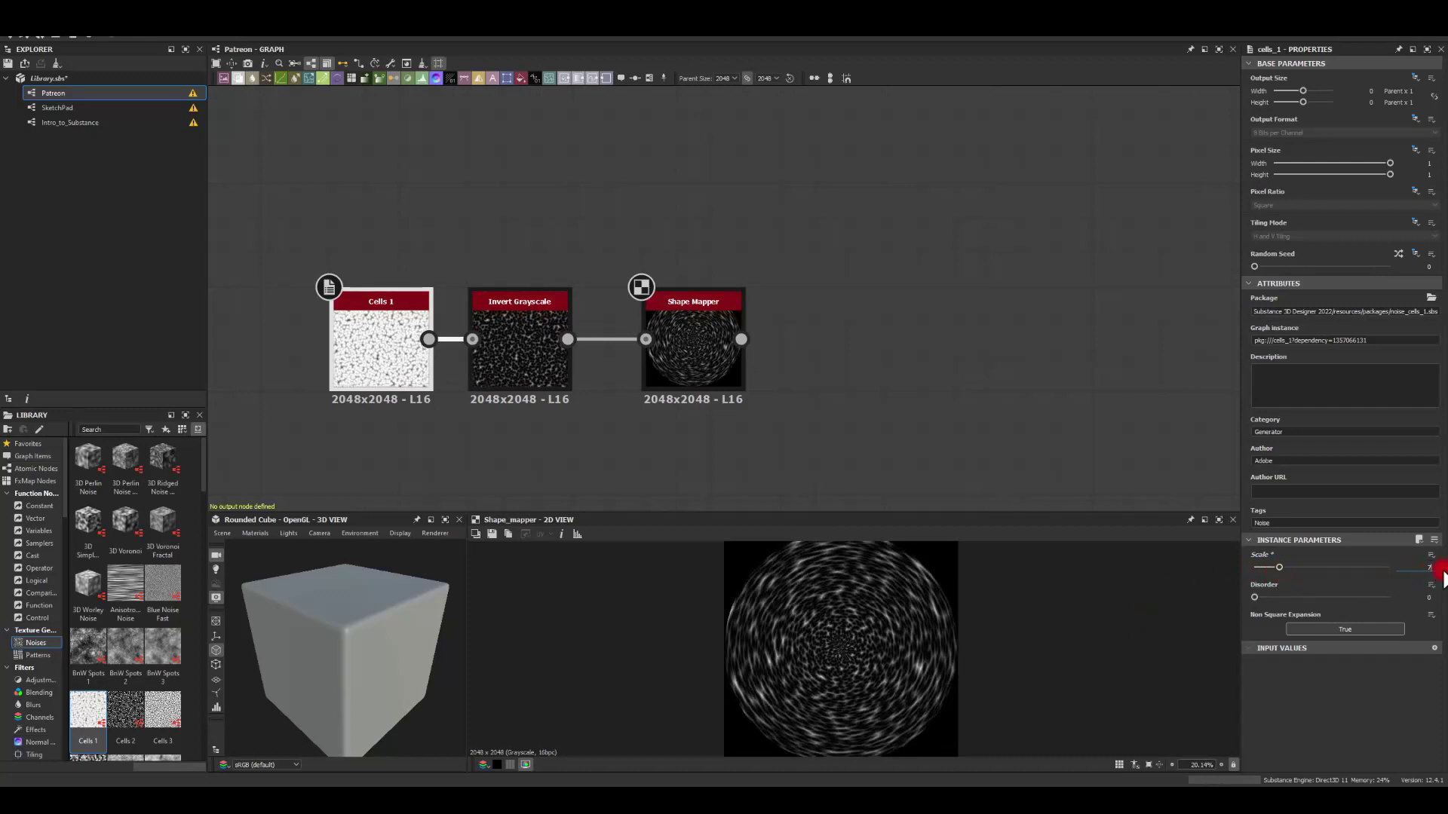
text(7)
key(Return)
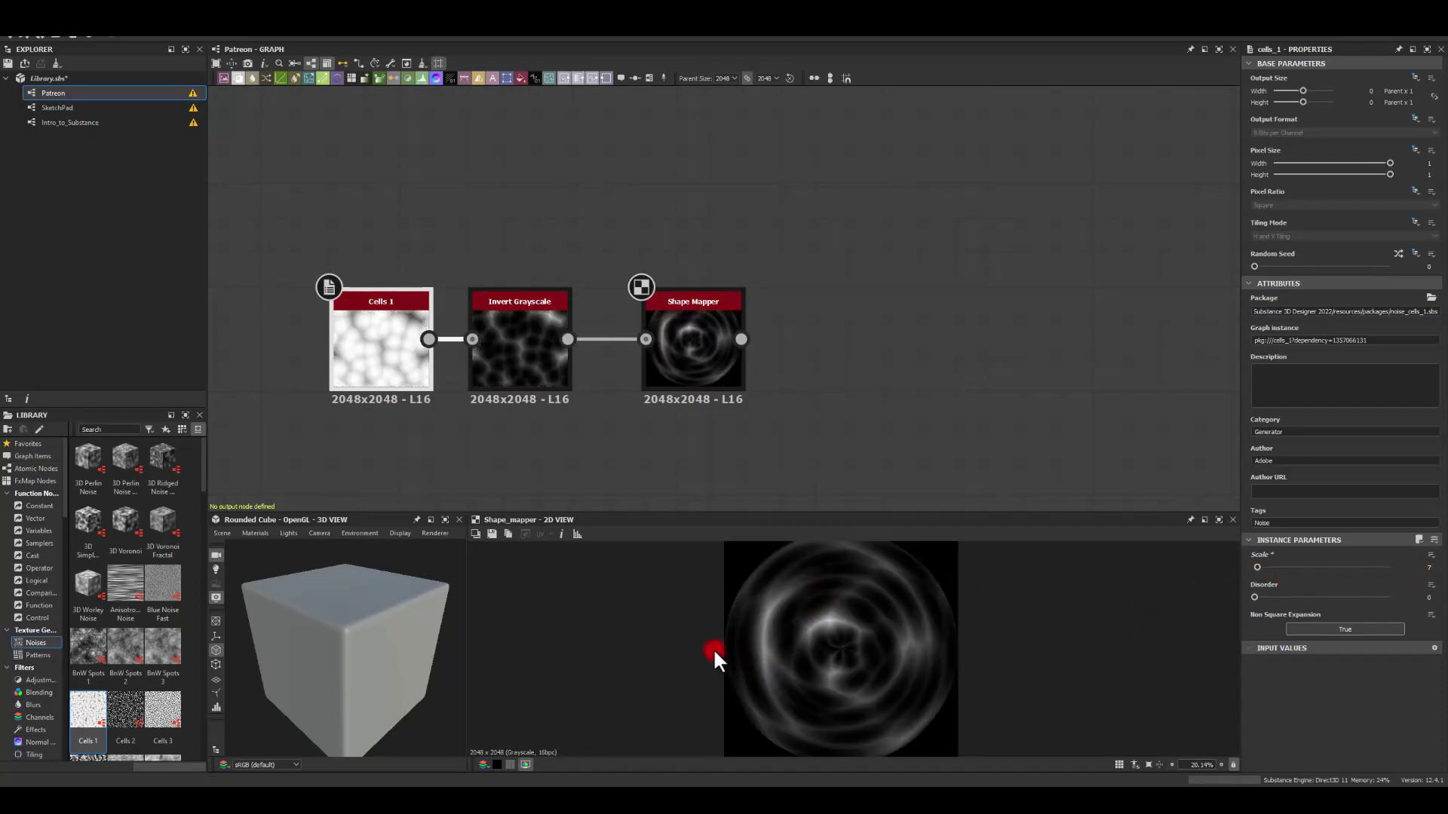
drag(722, 339, 690, 338)
middle_drag(730, 325, 675, 315)
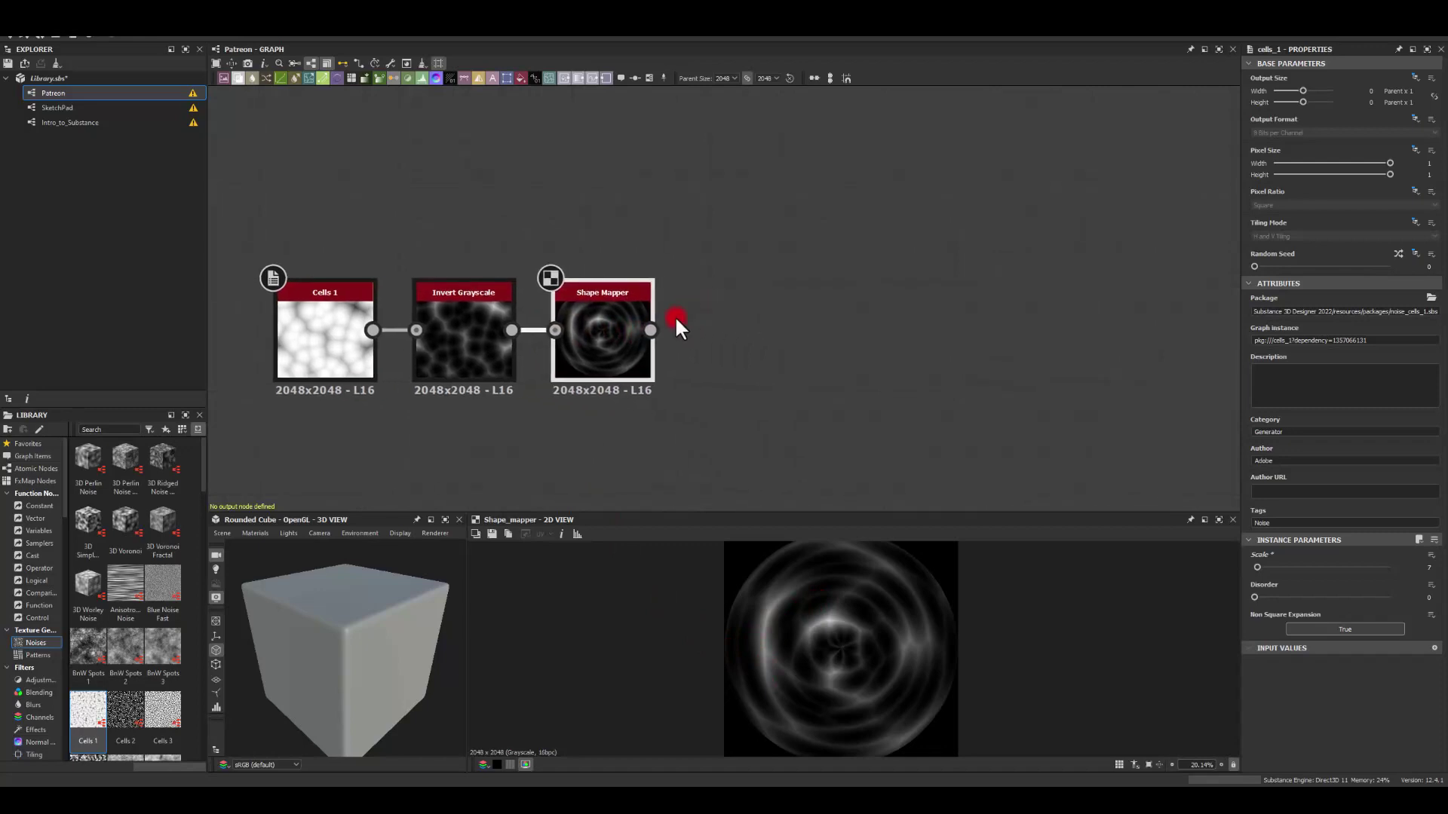
- Add a Blend node with the Shape Mapper output connected as its background
drag(650, 330, 773, 231)
text(blend)
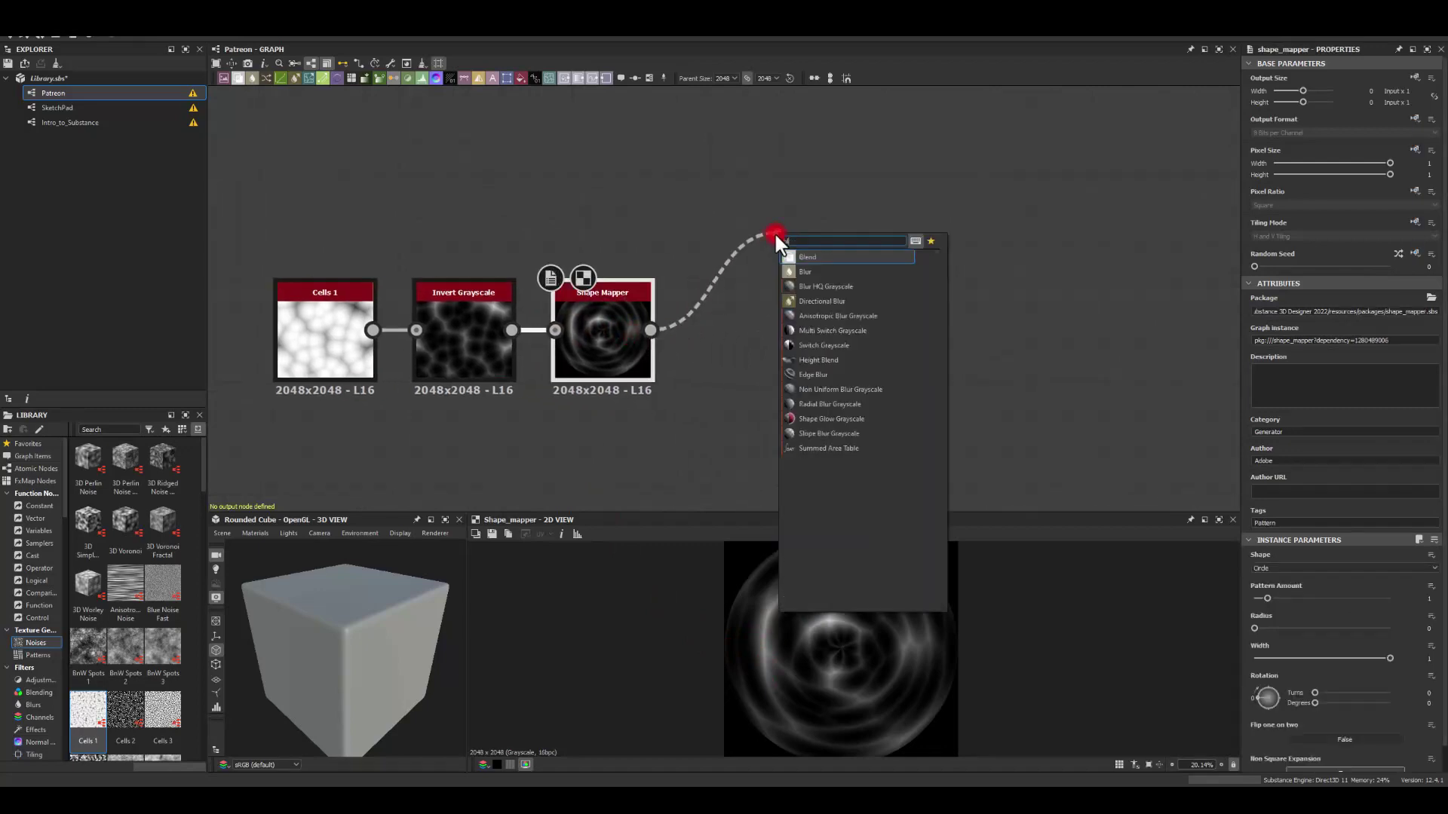
key(Return)
- Add a Shape node above the chain and set its Pattern to Paraboloid
key(space)
text(shape)
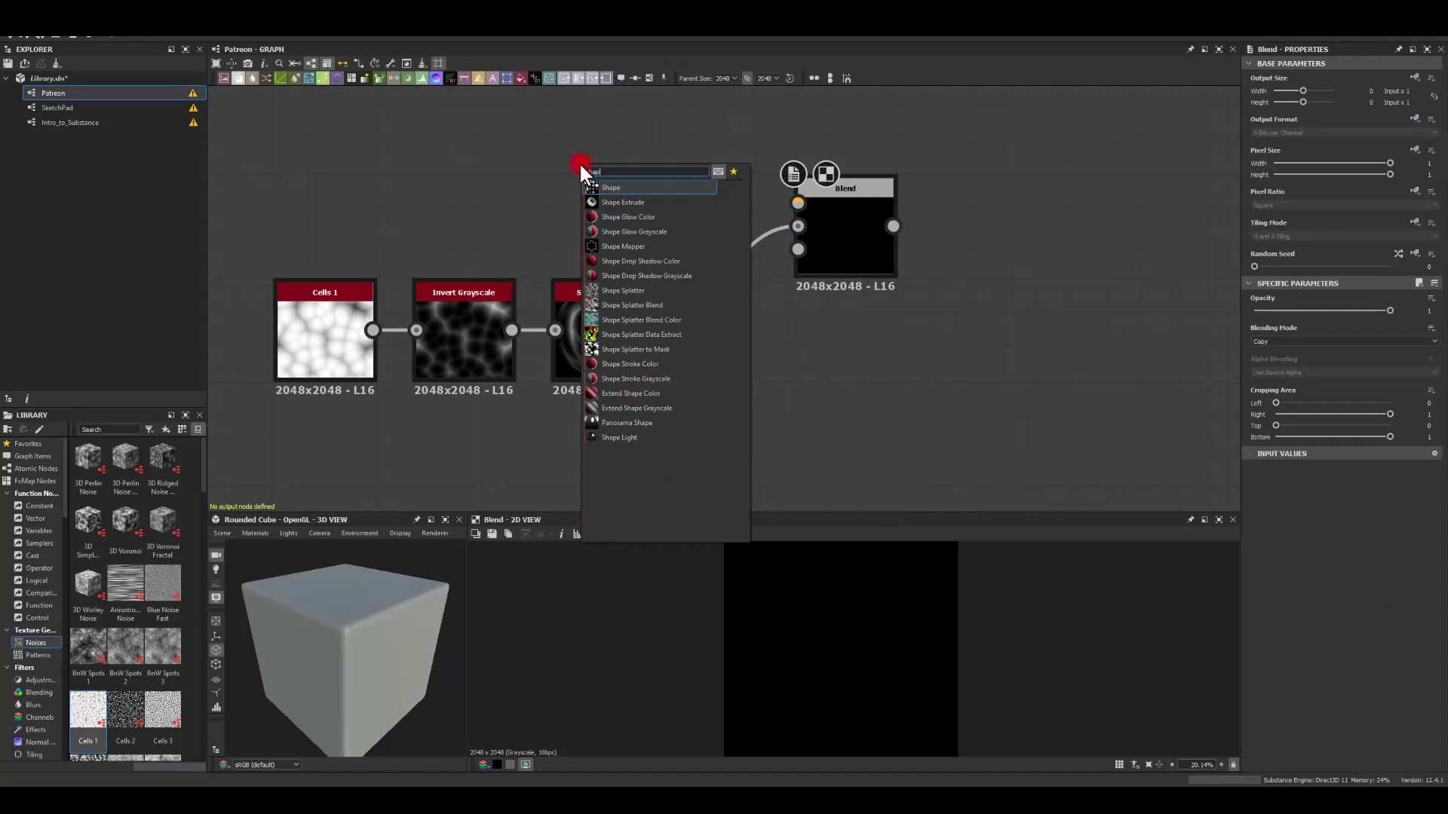
key(Return)
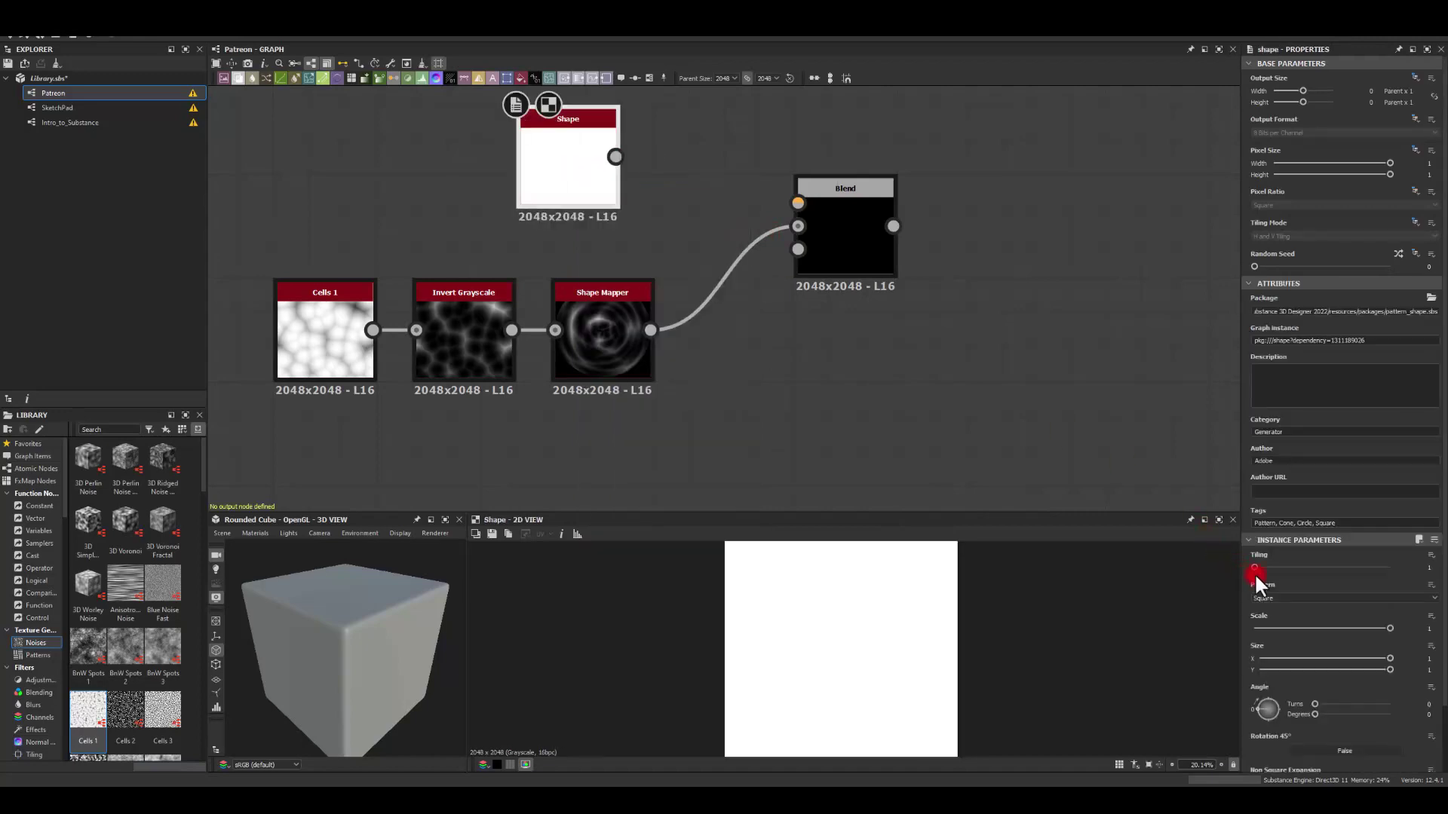
click(1267, 598)
click(1267, 622)
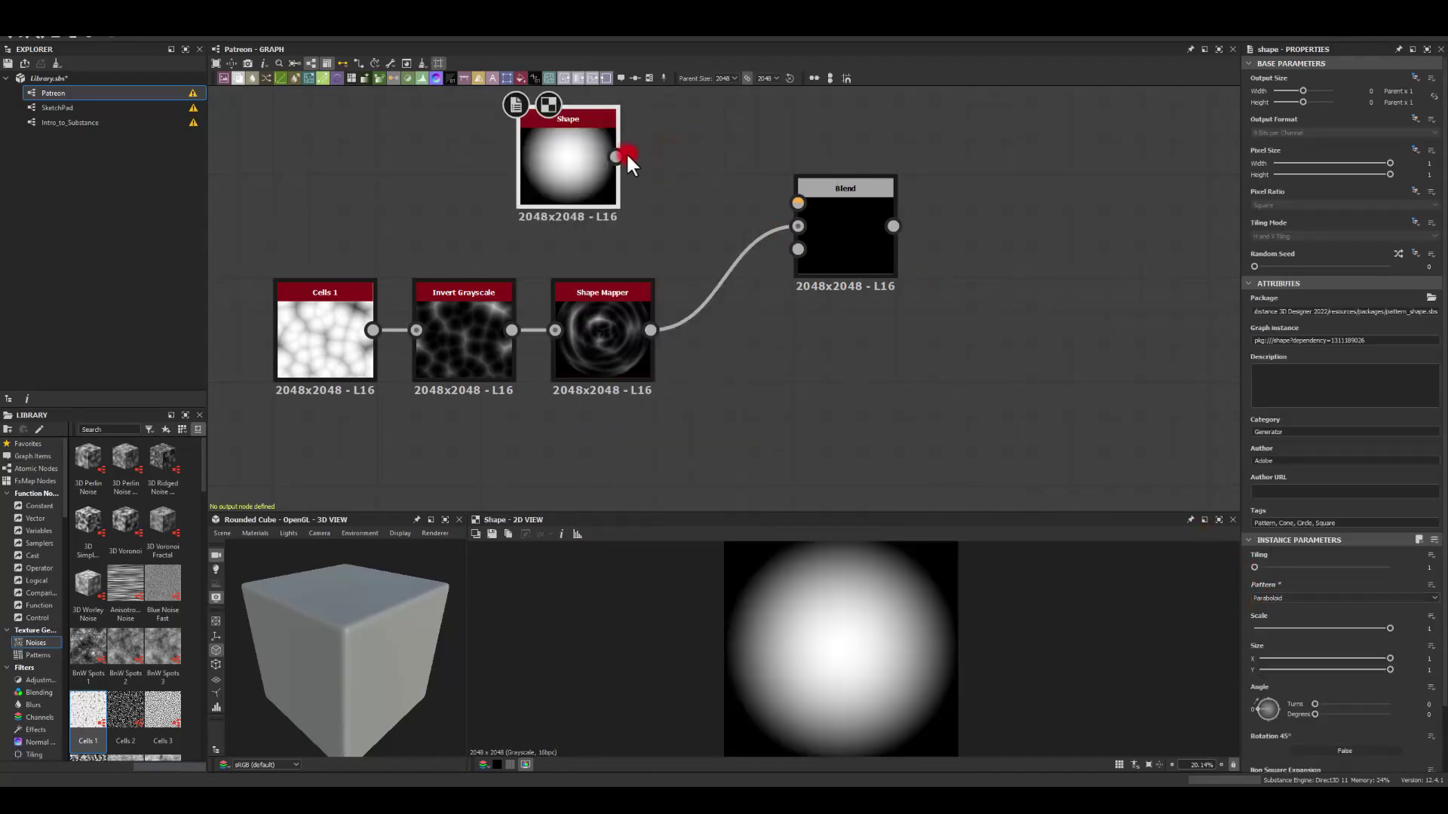
- Connect the Shape node to the Blend's foreground input and set the Blending Mode to Multiply
drag(628, 162, 798, 203)
click(846, 248)
click(1261, 347)
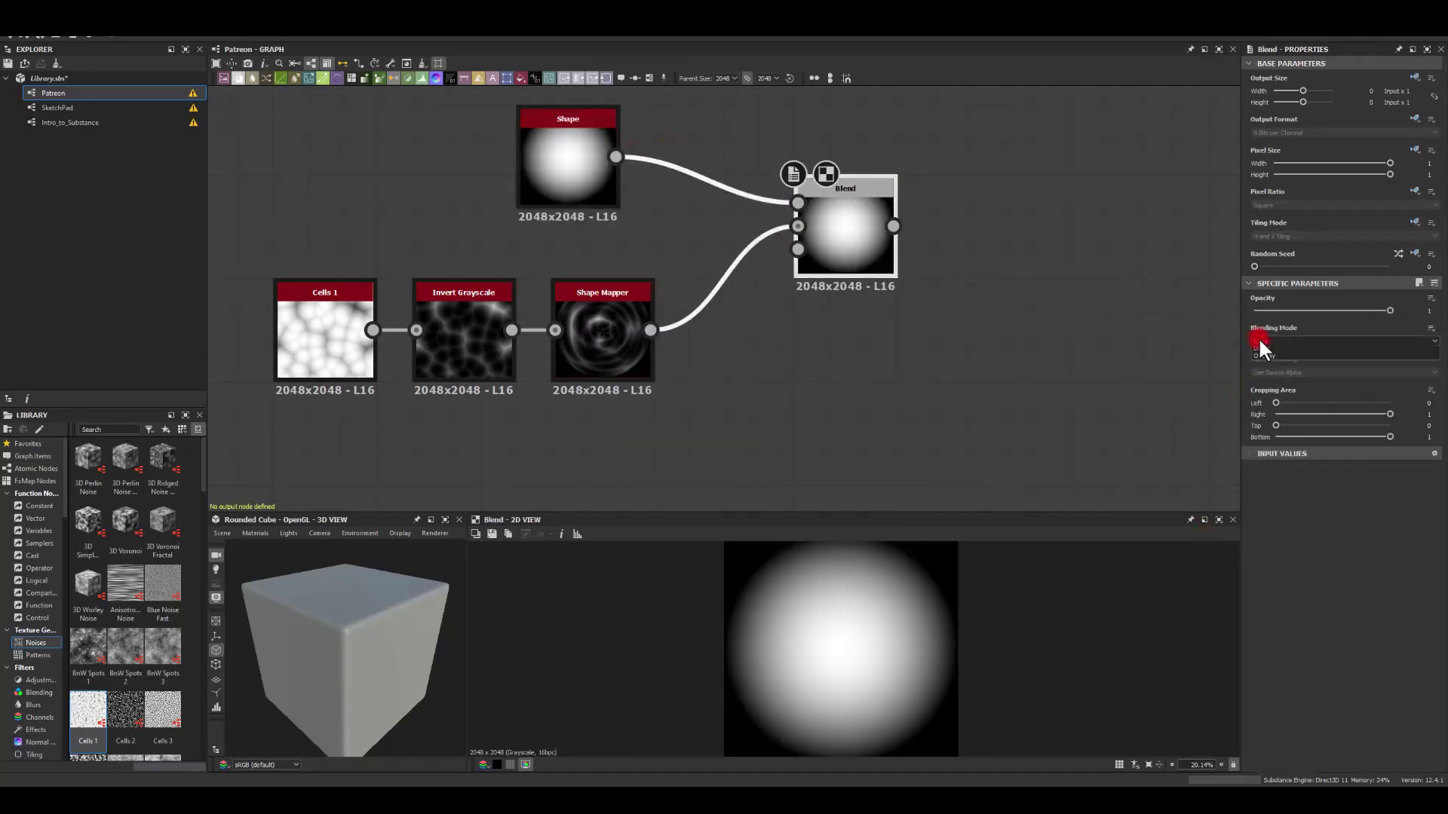
click(1267, 375)
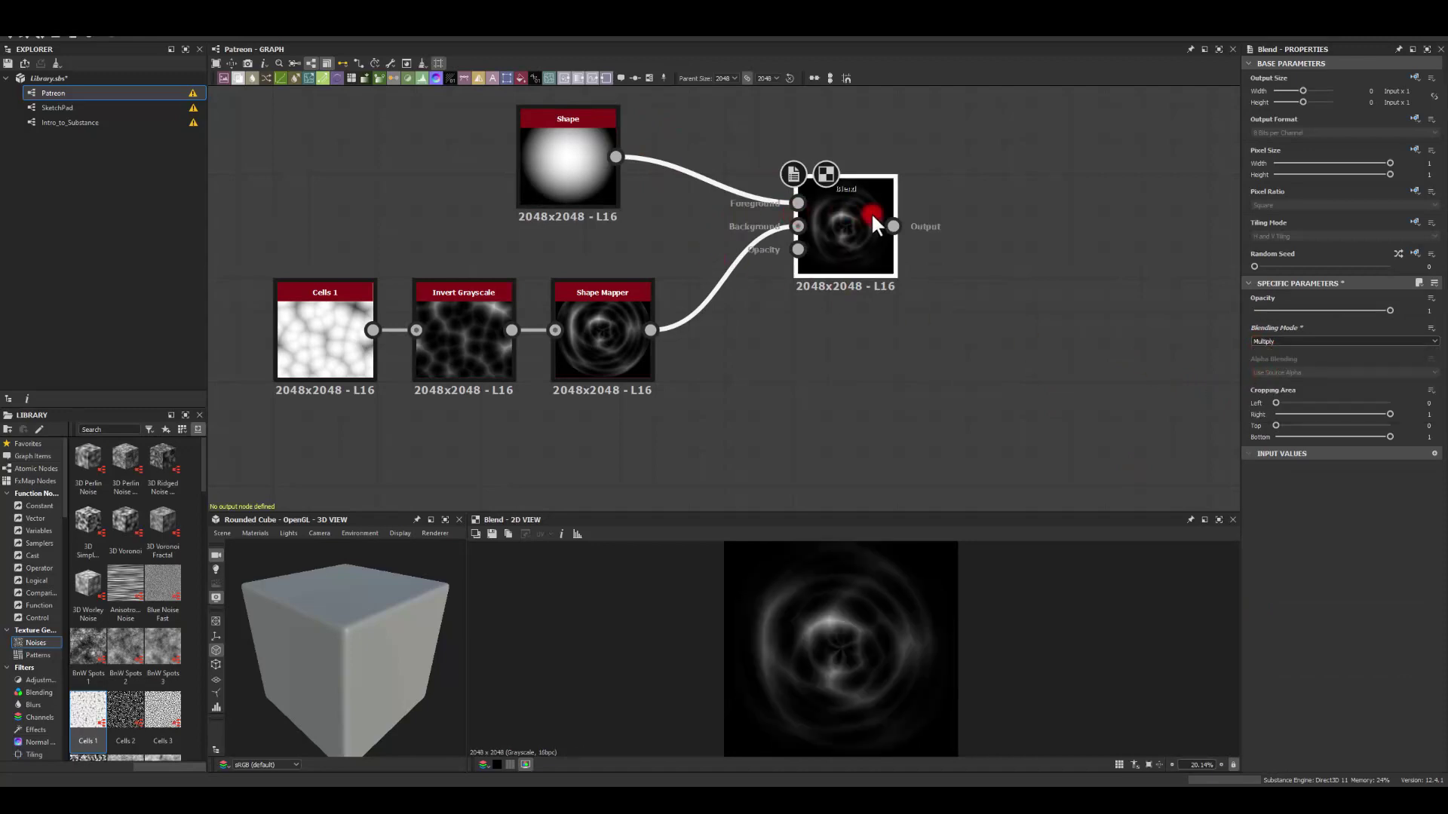
drag(873, 224, 856, 259)
middle_drag(857, 259, 720, 289)
scroll(870, 680, up, 1)
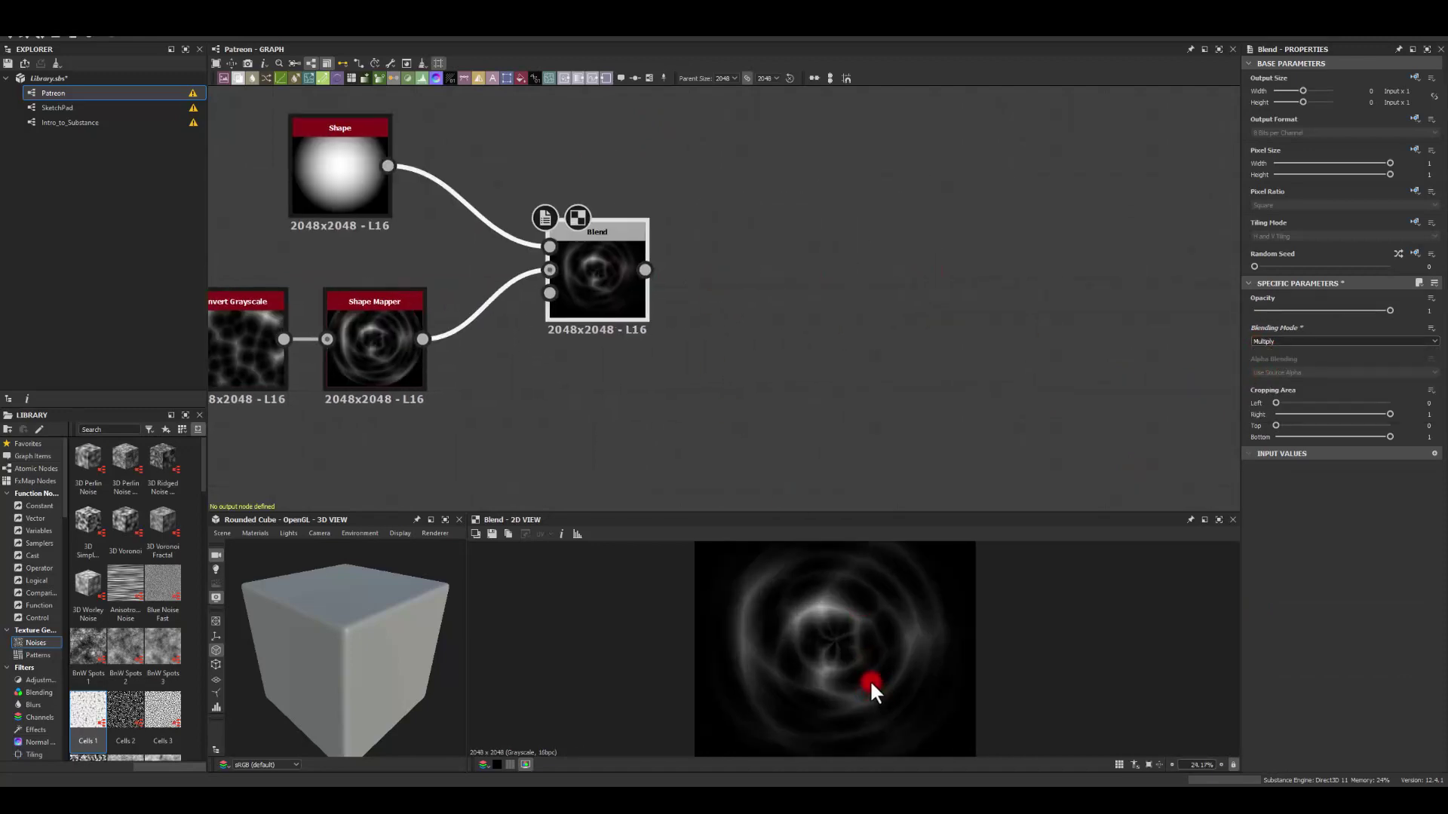
scroll(871, 680, down, 1)
middle_drag(770, 367, 723, 360)
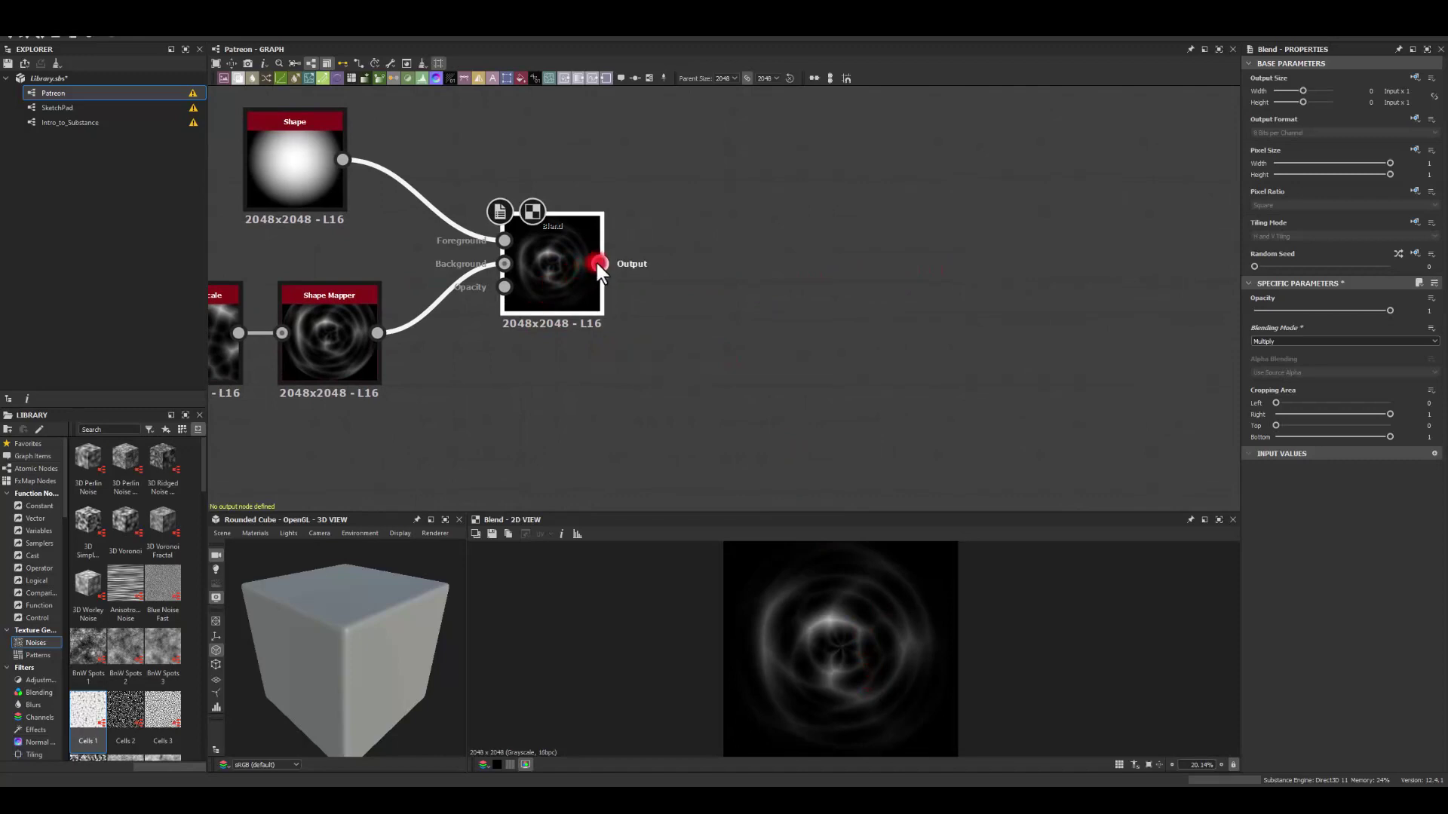
- Add a Warp node fed by the Blend output
drag(598, 263, 764, 356)
text(warp)
key(Return)
- Add a Perlin Noise node below the Blend node
middle_drag(528, 416, 567, 273)
click(519, 347)
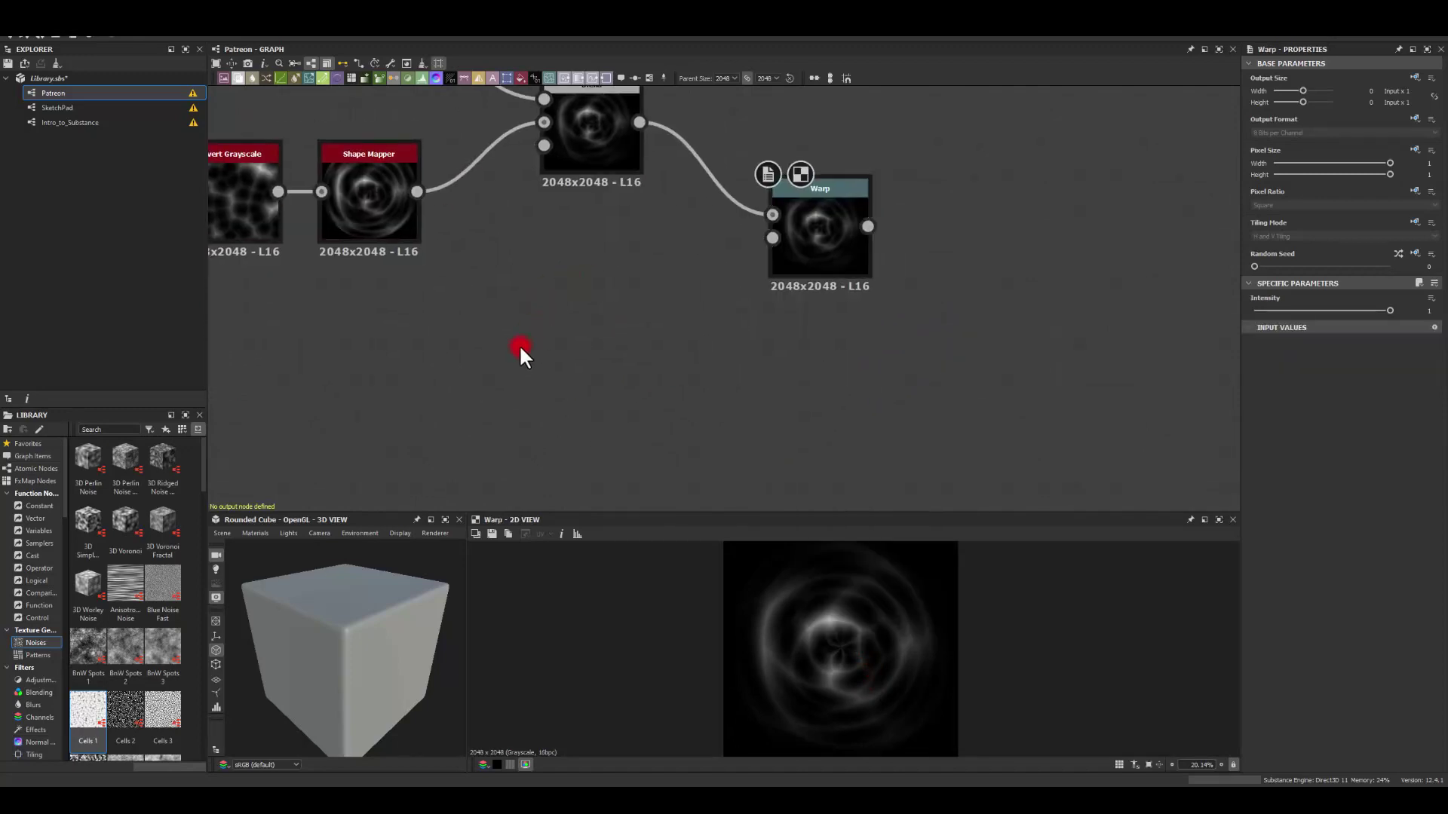
key(space)
key(Escape)
key(space)
text(perlin)
key(Return)
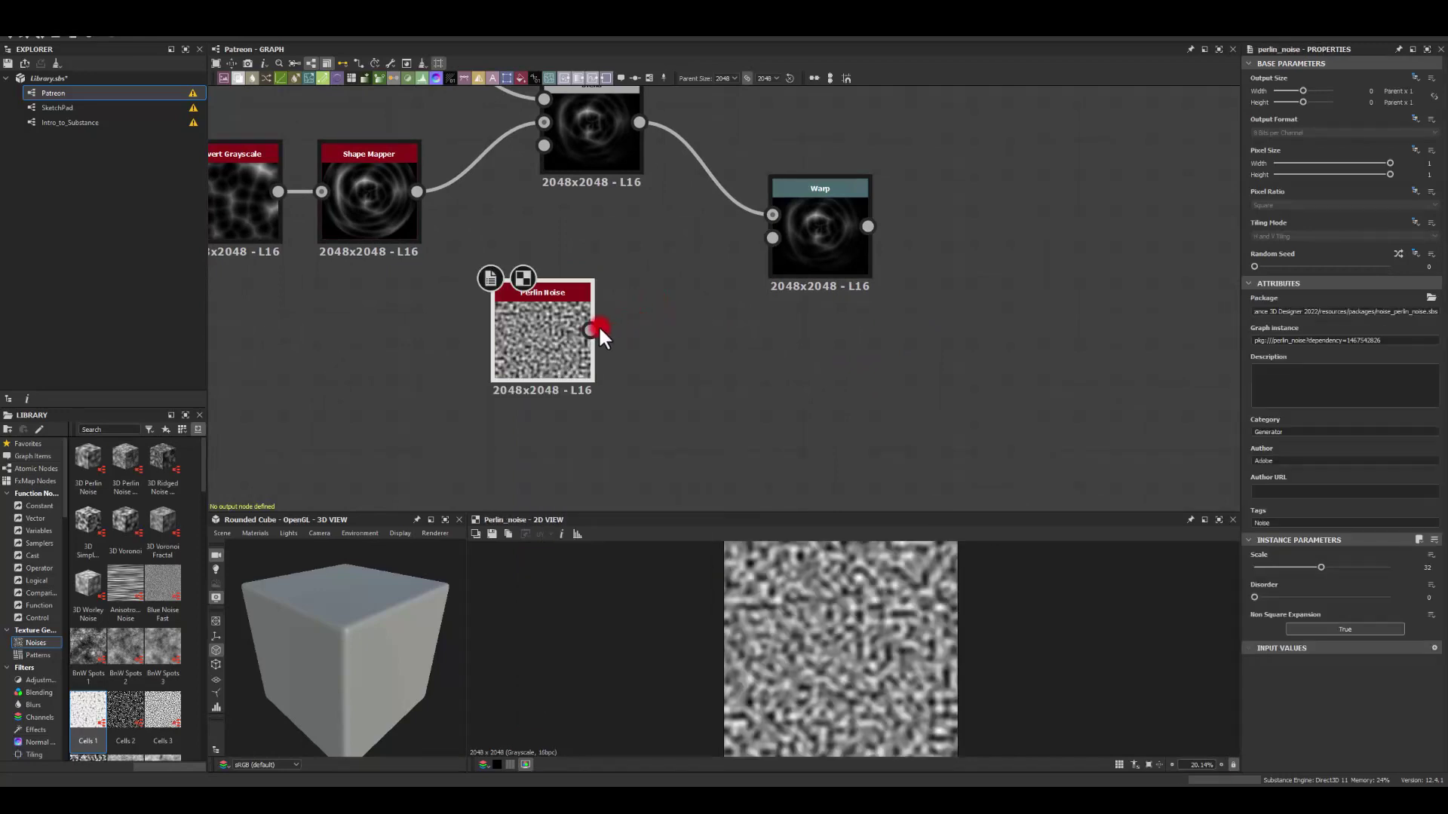
- Connect Perlin Noise to the Warp's second input and lower the noise Scale for larger, softer distortion
drag(598, 324, 772, 239)
double_click(830, 241)
click(549, 319)
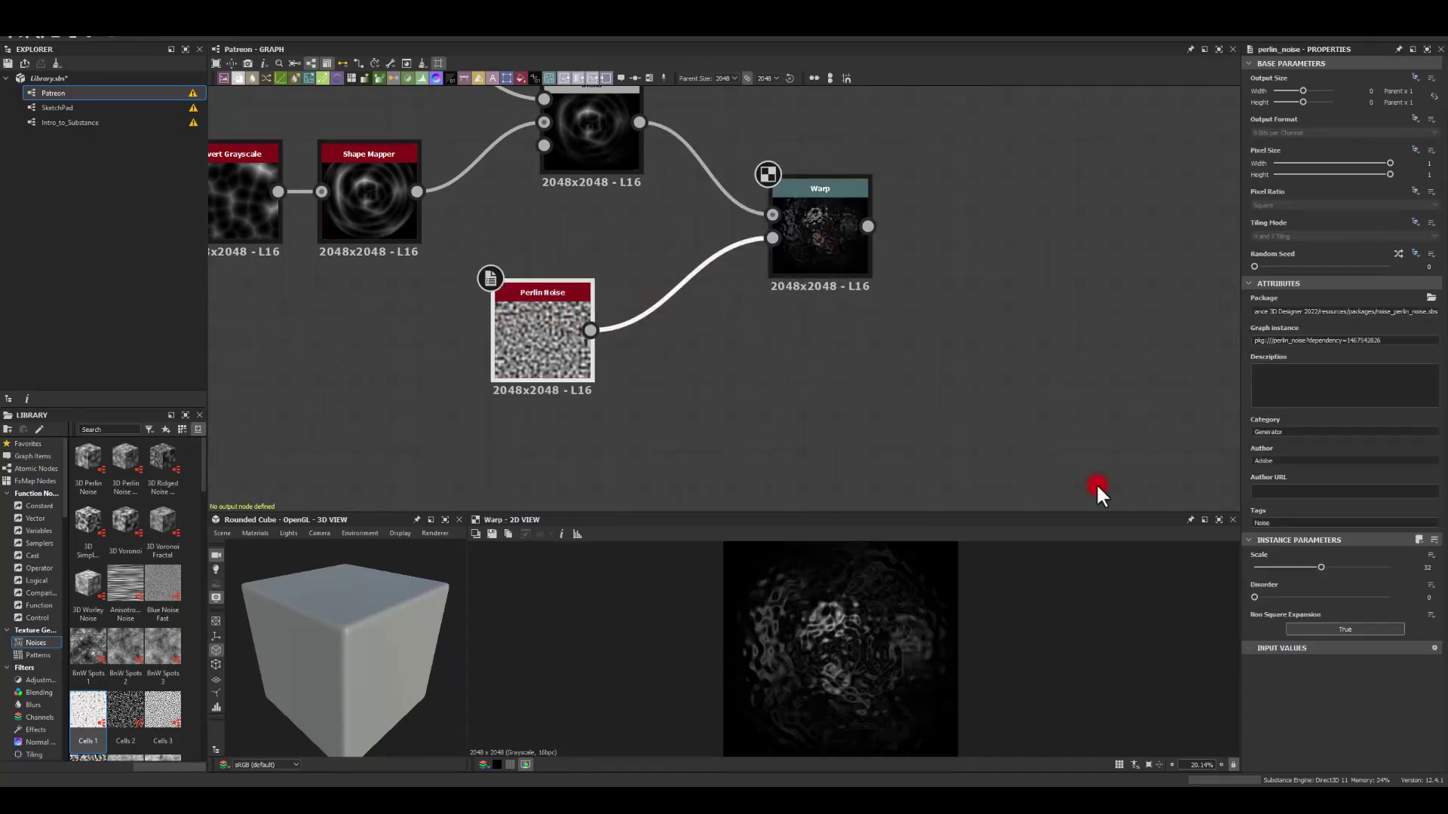
drag(1270, 561, 1267, 567)
- Set the Warp node's Intensity to 2 and check the warped ring tiled in the 2D view
click(785, 220)
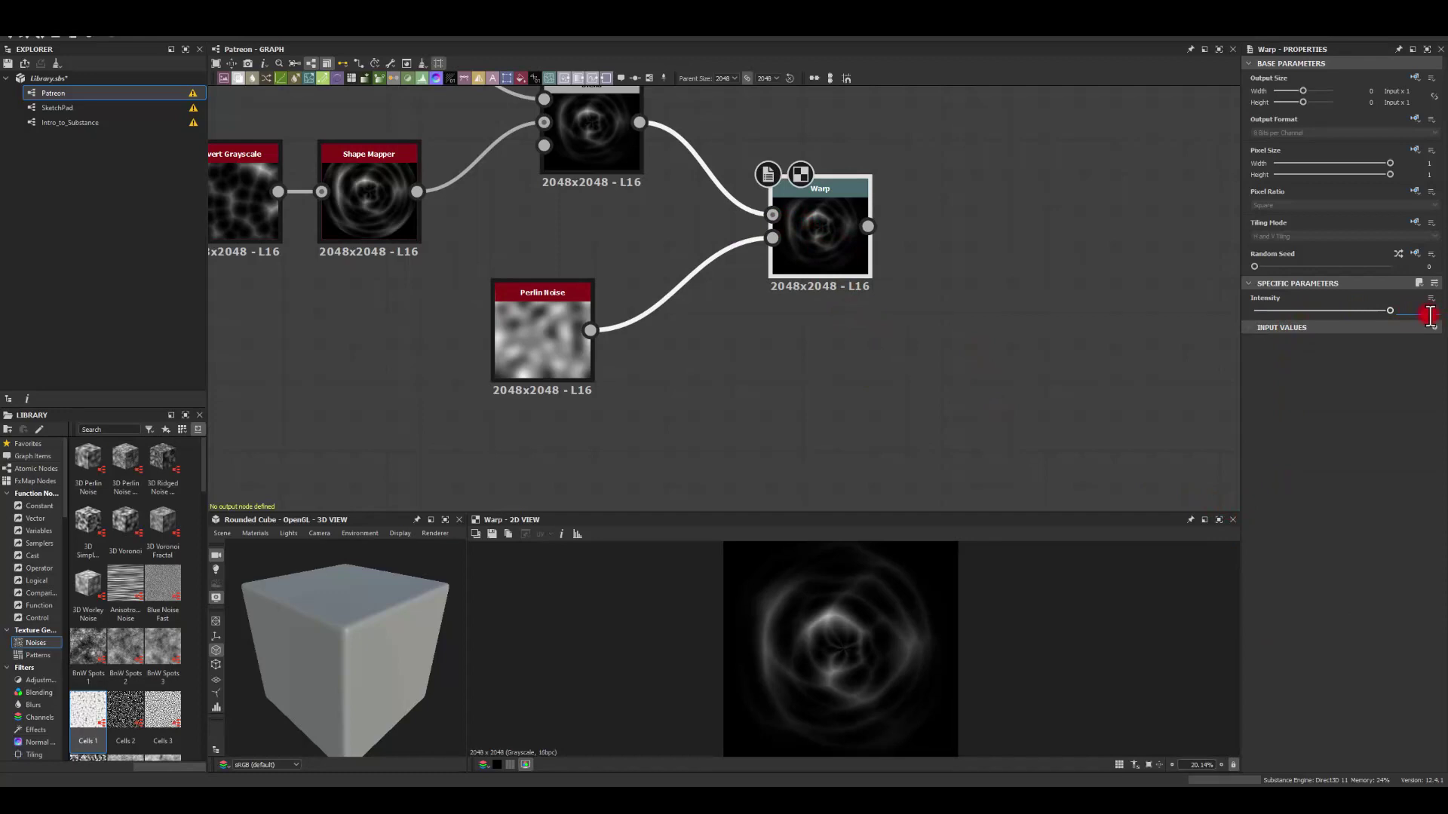
text(5)
key(Return)
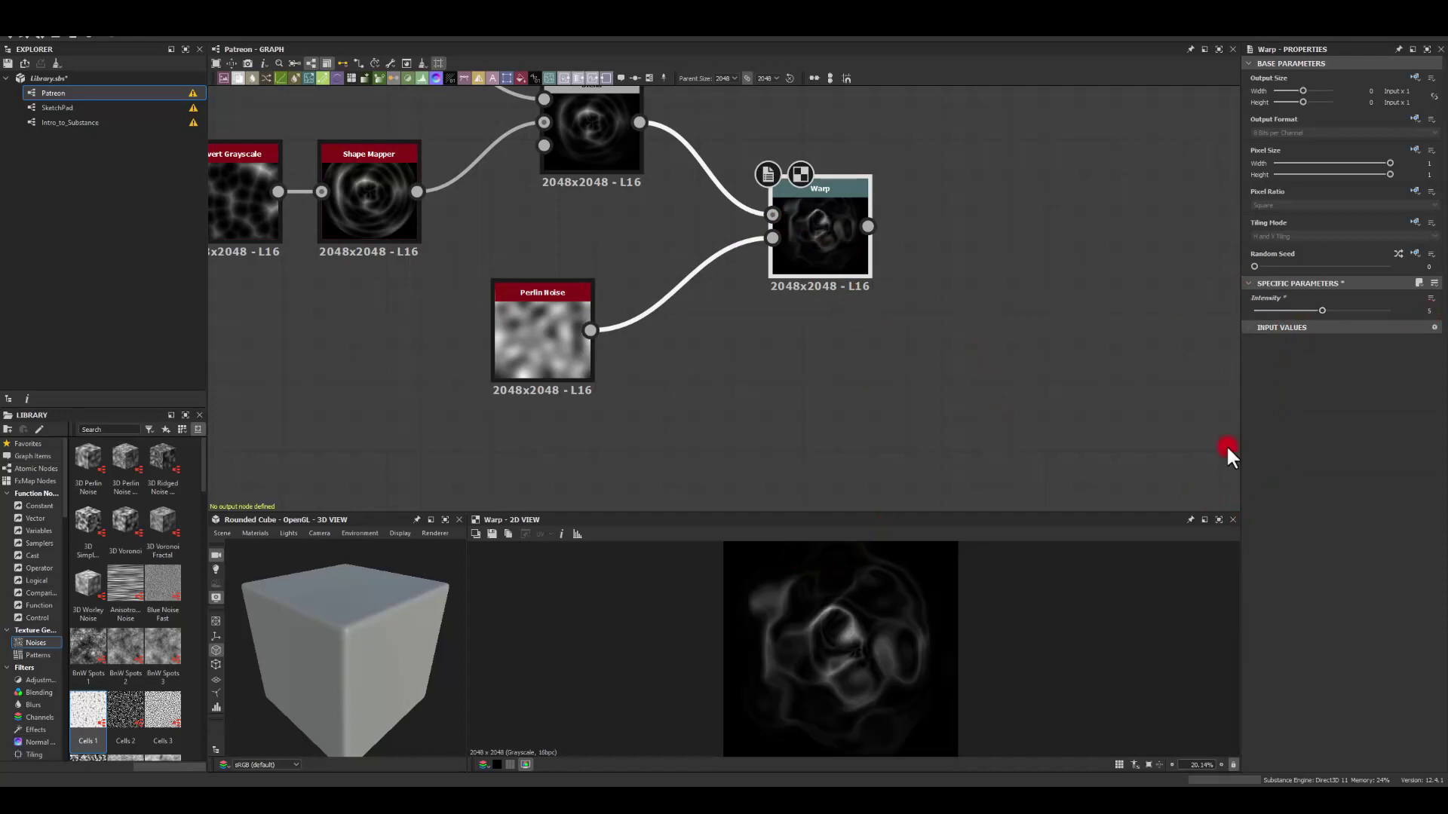
drag(1321, 309, 1284, 314)
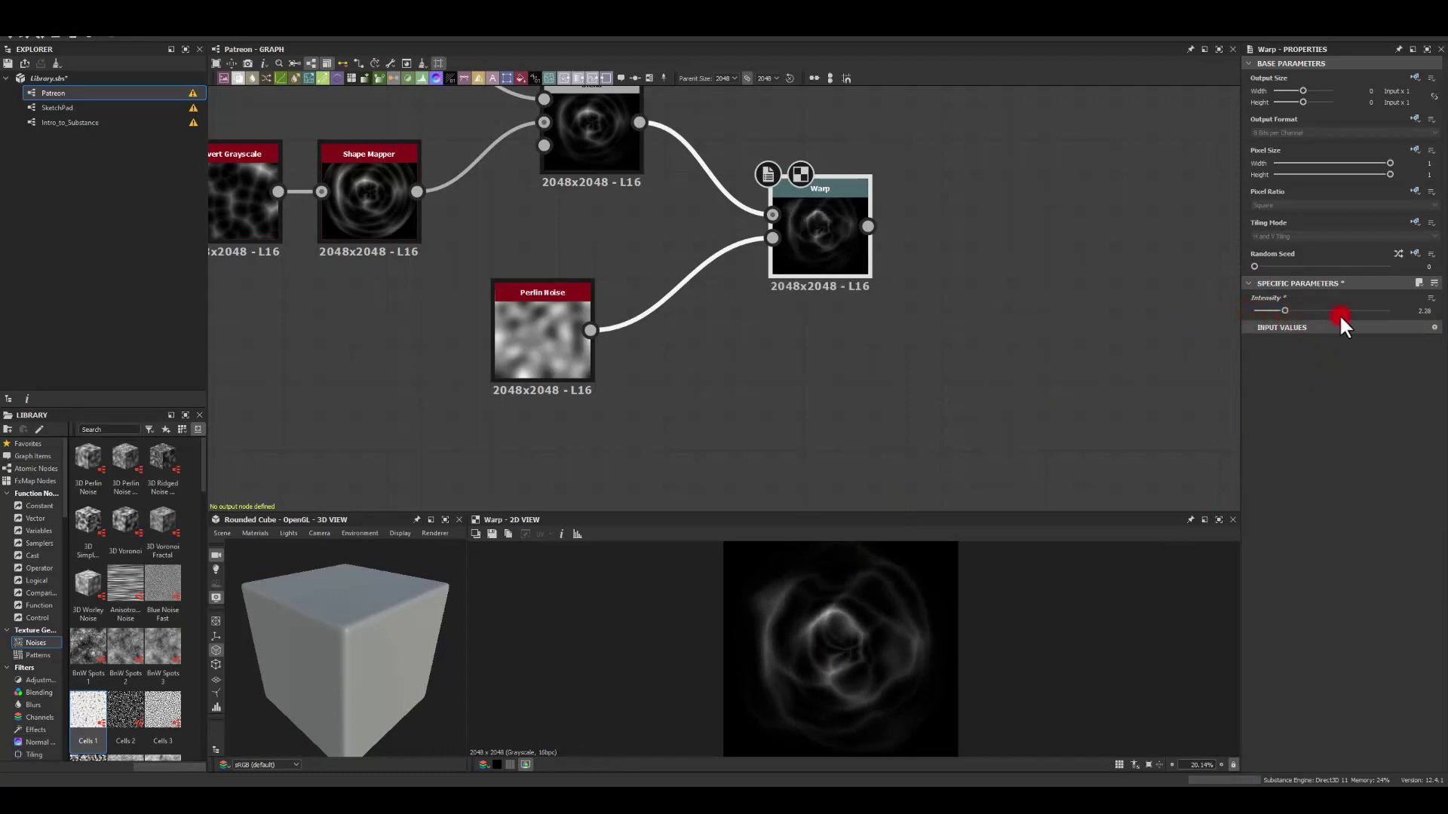
double_click(1424, 311)
text(2)
click(757, 221)
scroll(855, 623, down, 5)
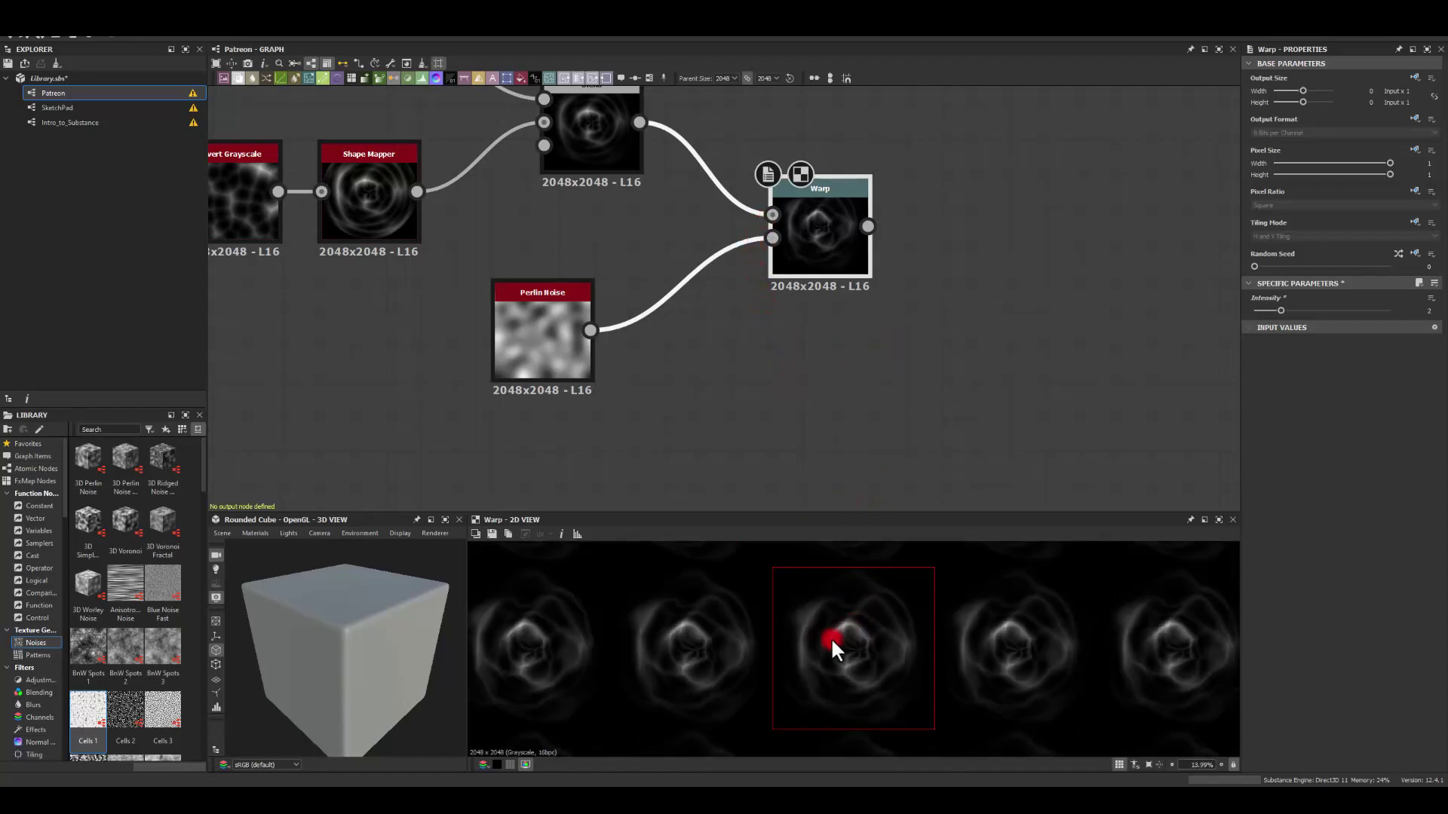
- Inspect the warped ring tiled at different zoom levels in the 2D view, then turn tiling off
scroll(783, 711, up, 3)
scroll(843, 645, down, 4)
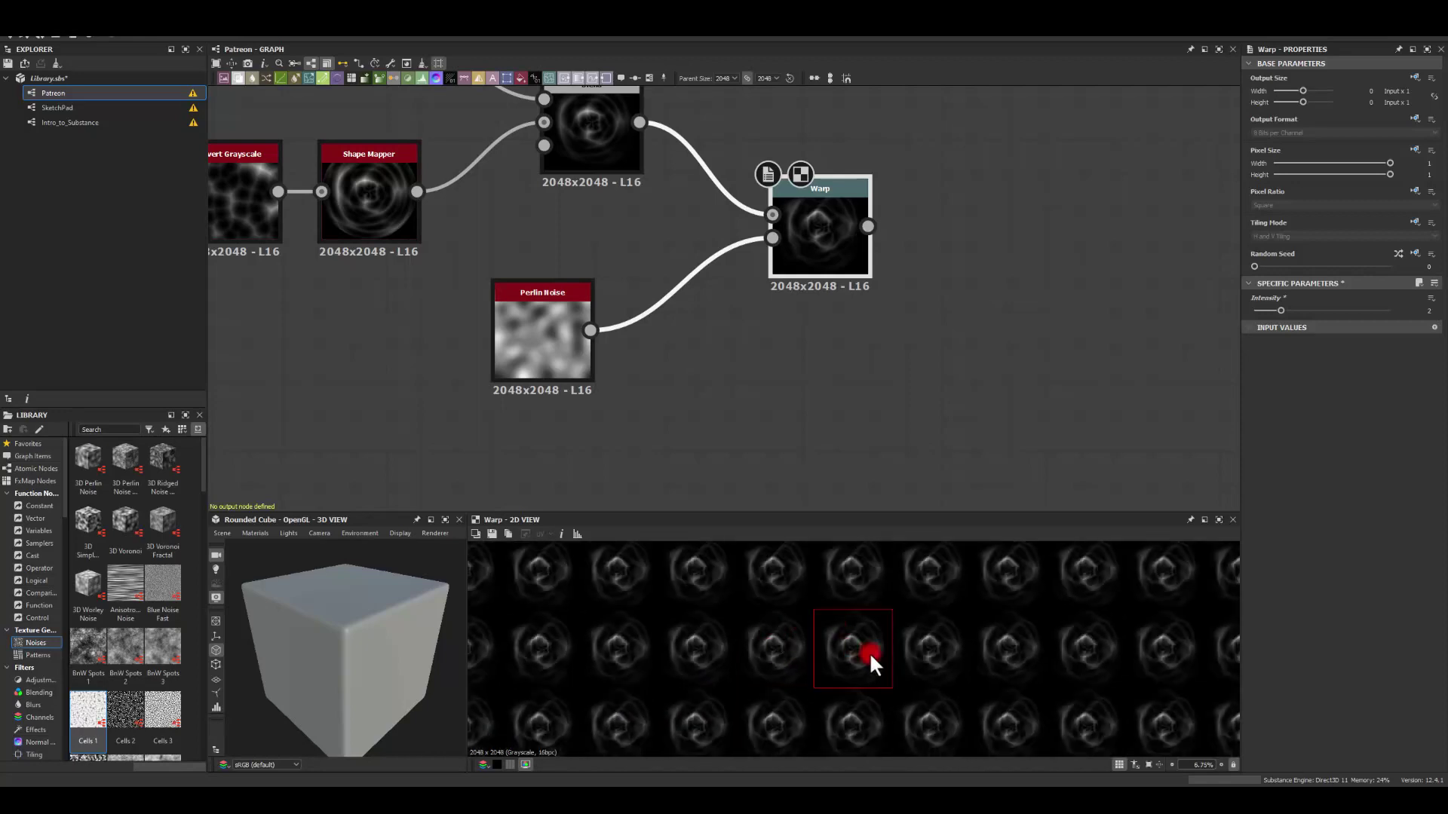
scroll(857, 648, up, 2)
key(space)
scroll(886, 423, up, 1)
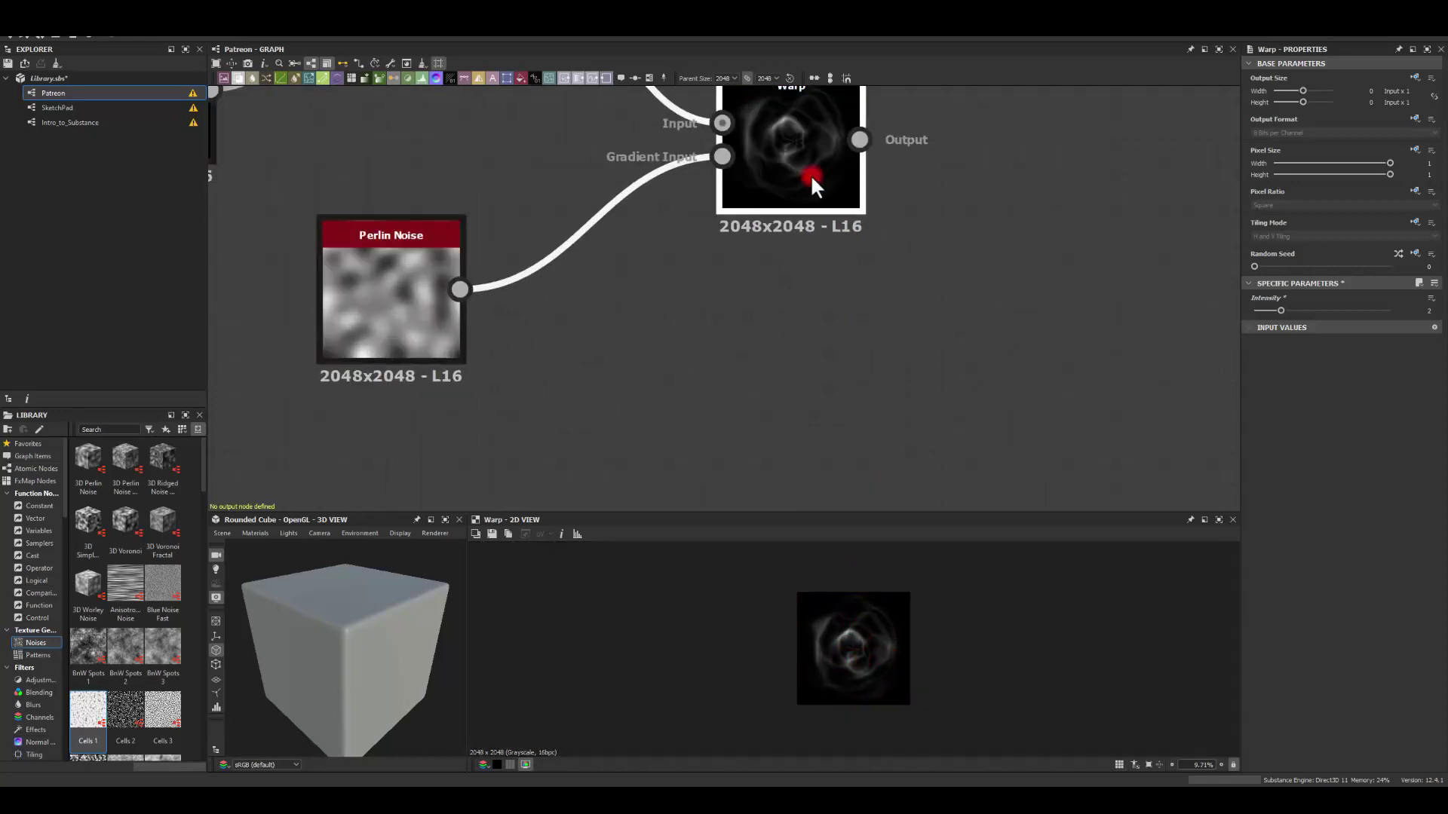
- Add a Slope Blur Grayscale node fed by the Warp output
middle_drag(825, 204, 748, 336)
scroll(491, 300, down, 2)
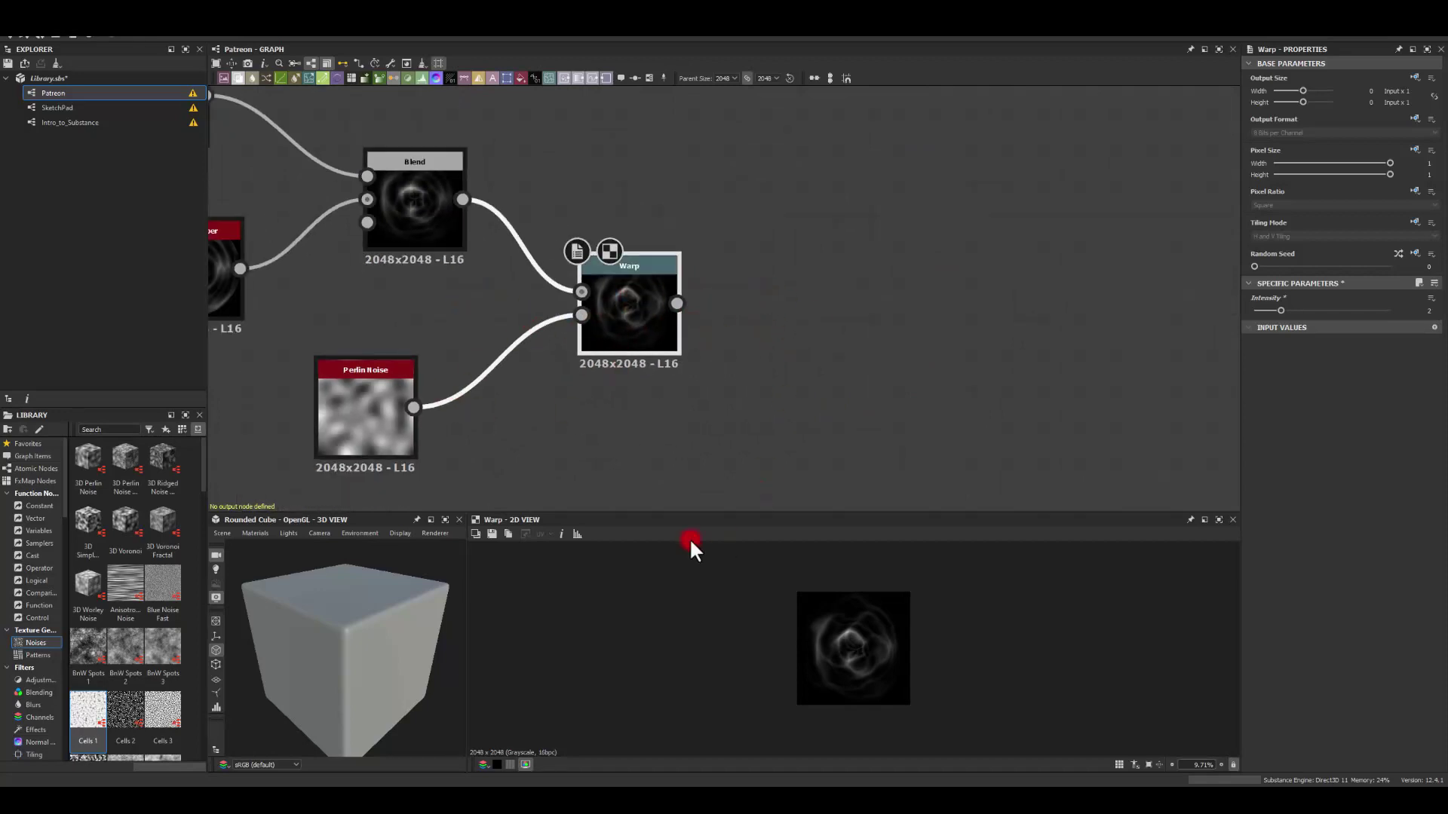
drag(648, 164, 664, 160)
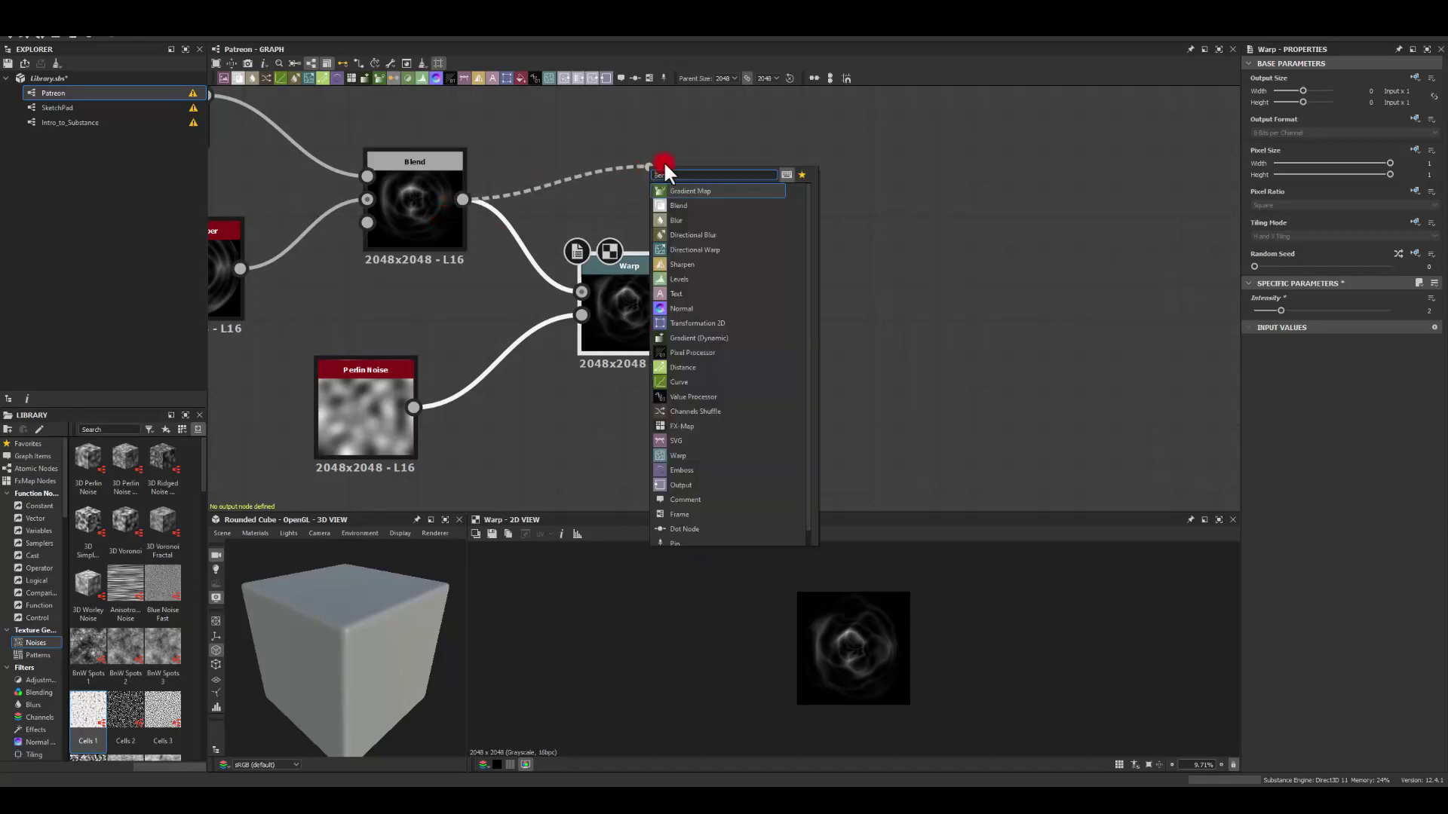
click(622, 116)
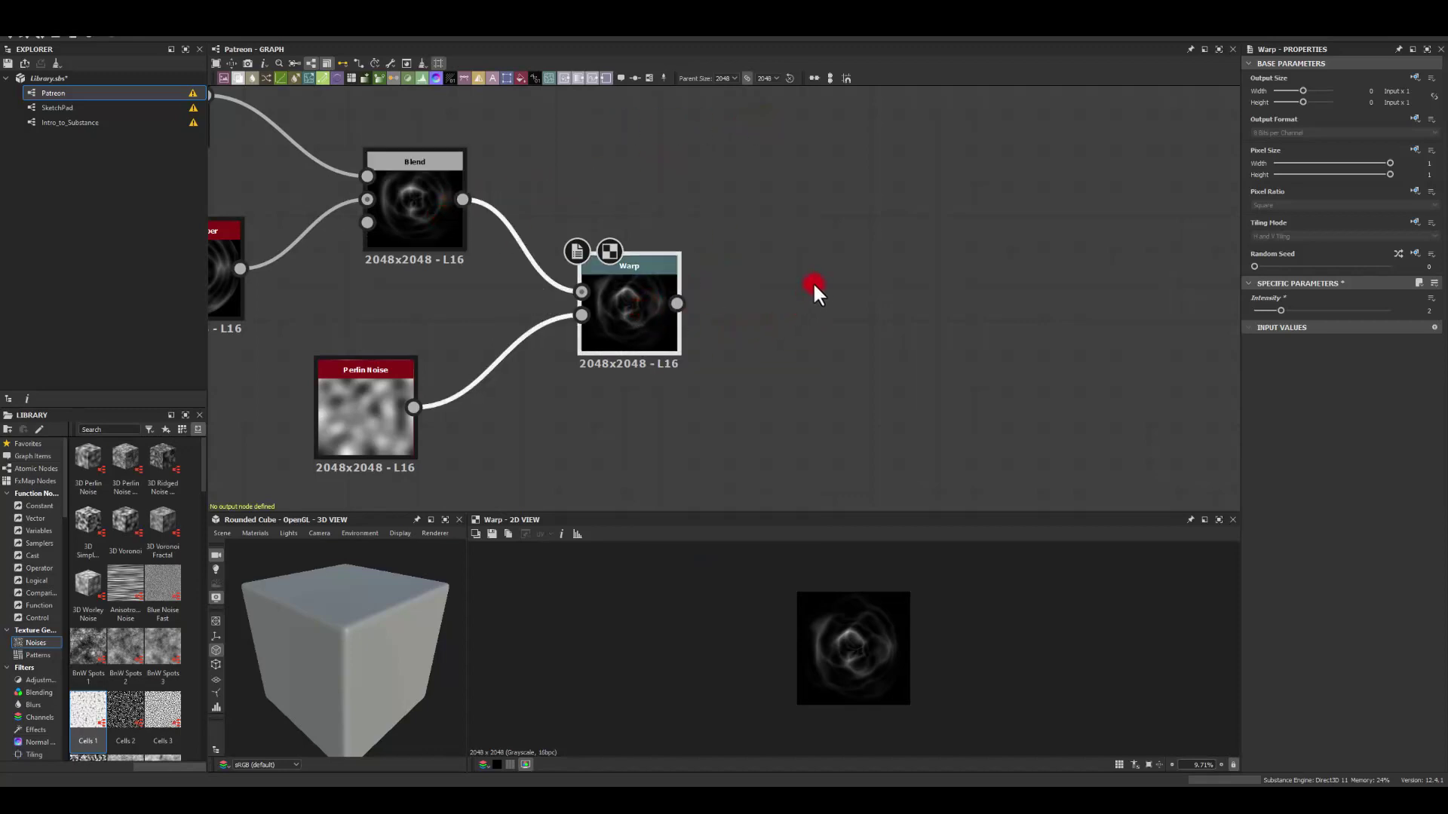
middle_drag(838, 314, 500, 257)
drag(473, 262, 679, 397)
text(slo)
key(Return)
- Add a Shape node with the Paraboloid pattern below the Warp and connect it to the Slope Blur's Slope input
middle_drag(421, 462, 441, 366)
click(438, 391)
key(space)
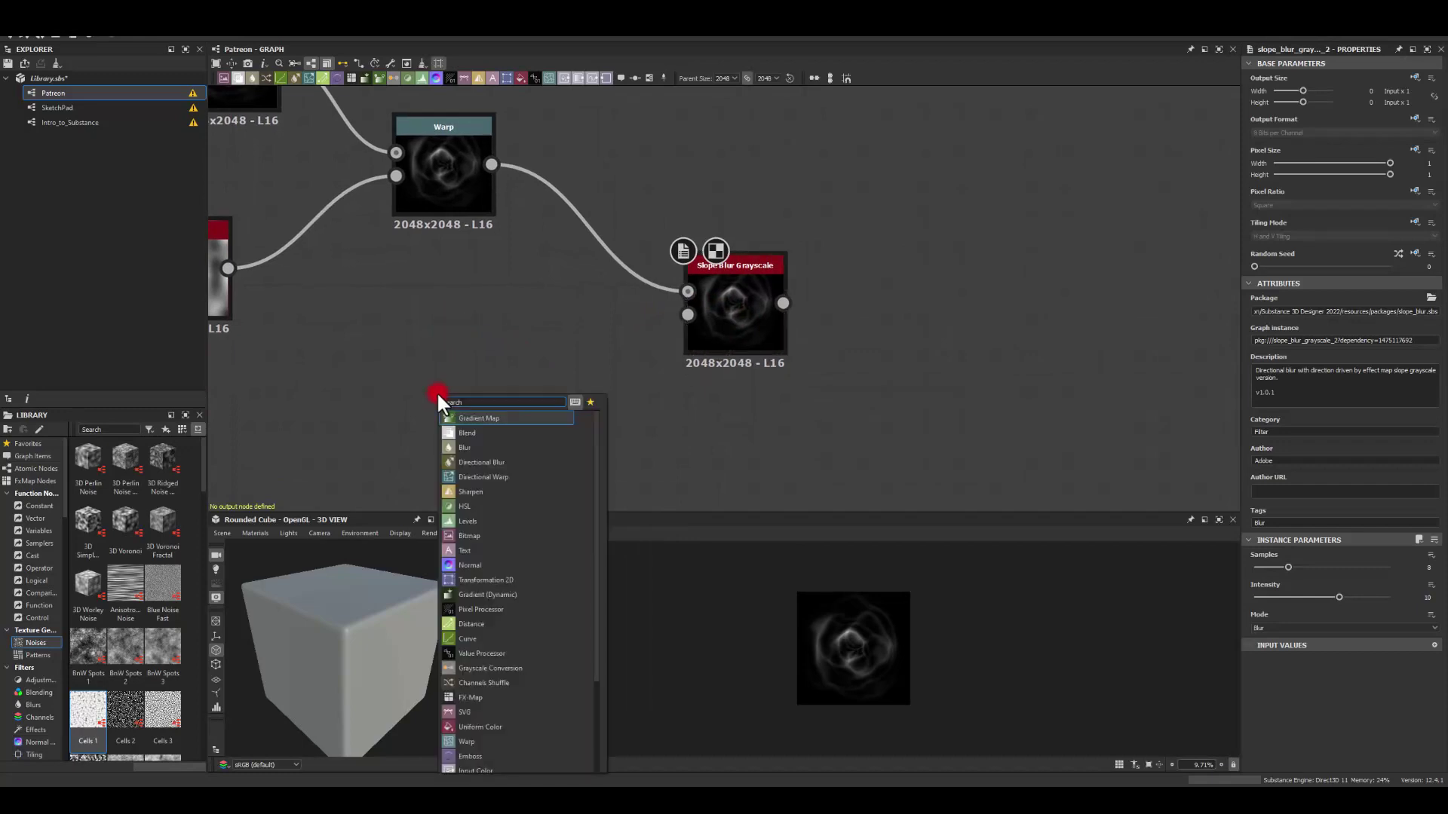
text(sha)
click(450, 433)
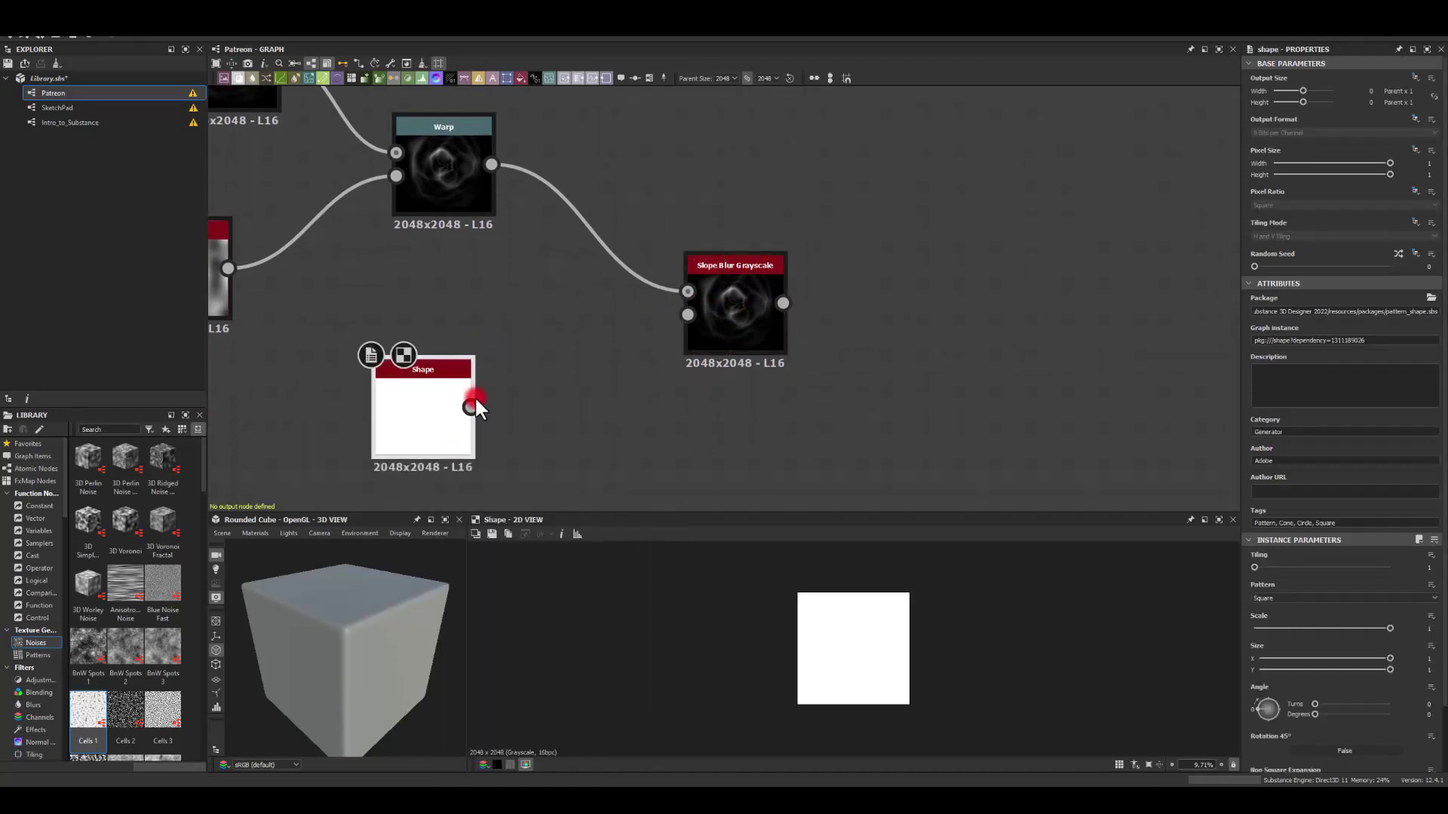
click(1264, 598)
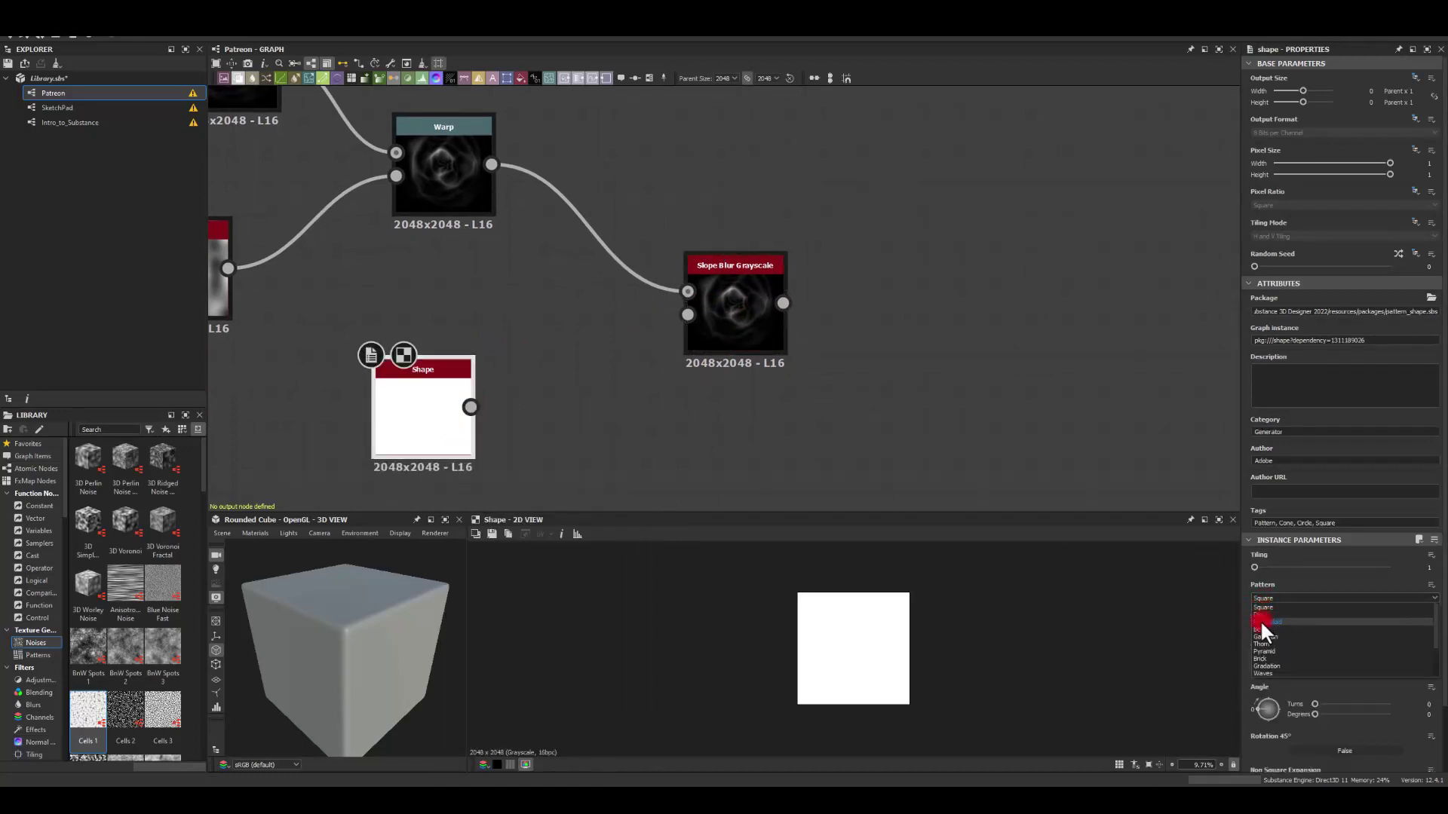
click(1260, 620)
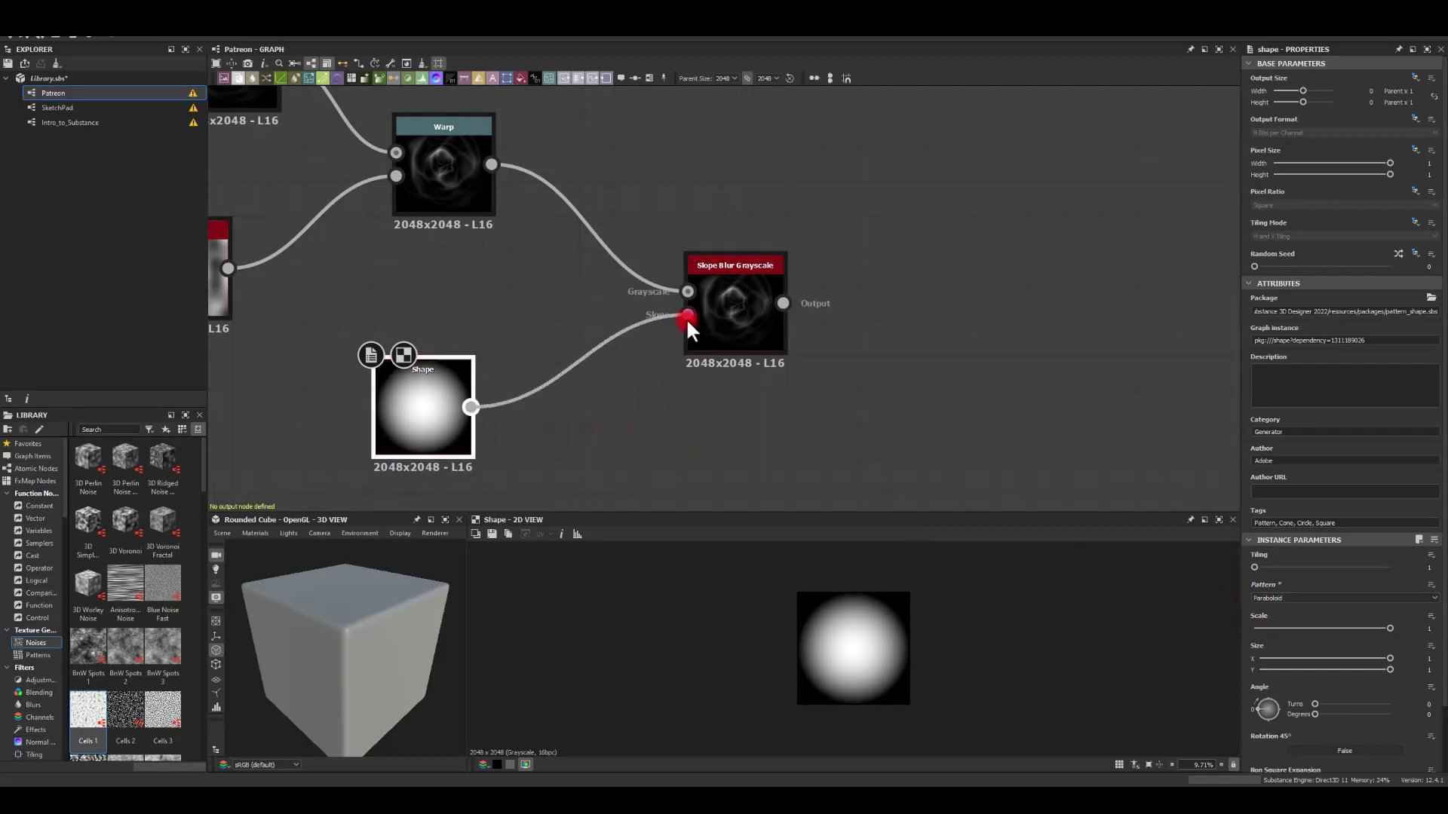
- Set the Slope Blur Grayscale's Samples to 32 and its Intensity to about -6.8
double_click(739, 310)
scroll(848, 702, up, 4)
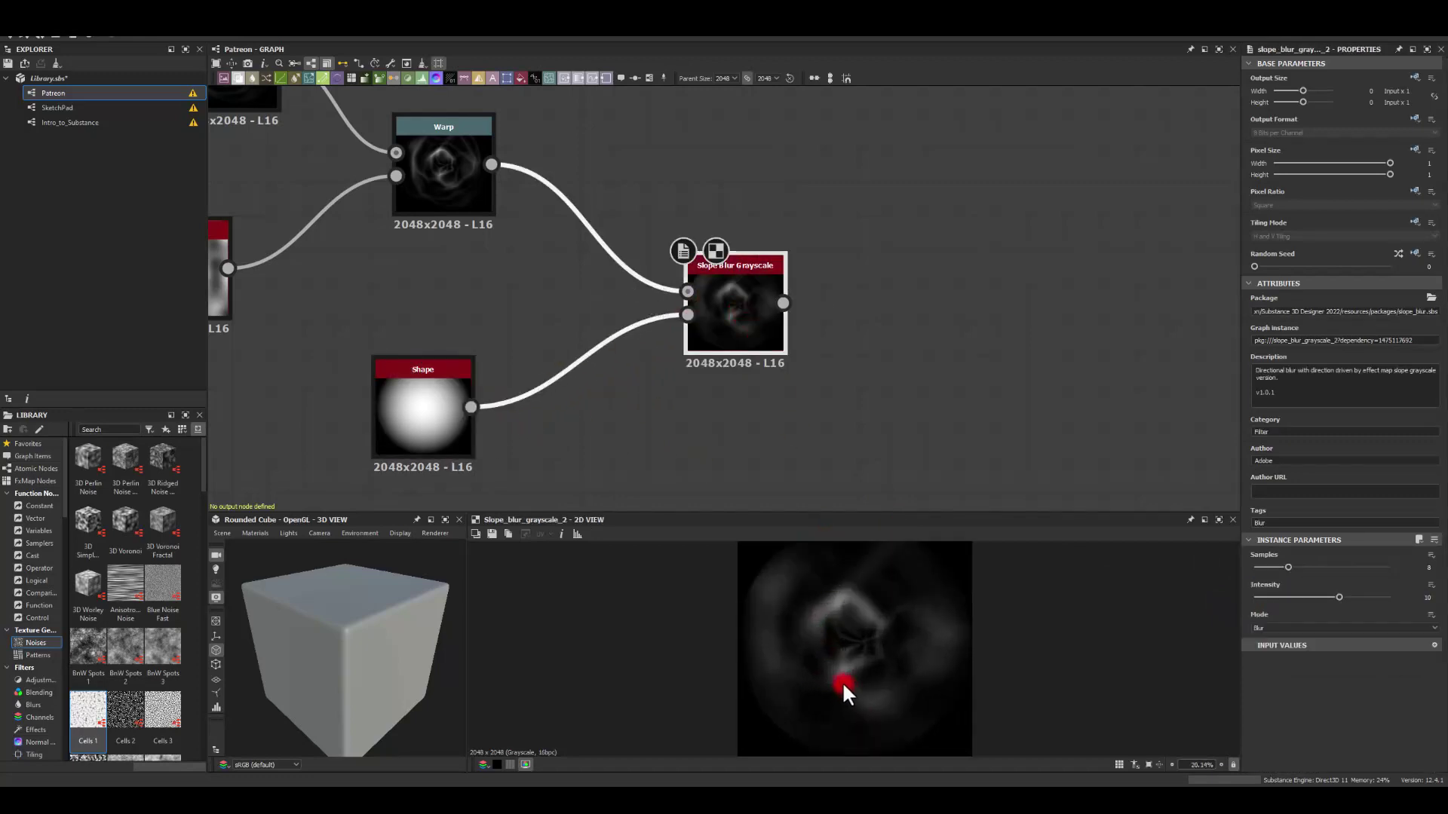
drag(1331, 573, 1444, 577)
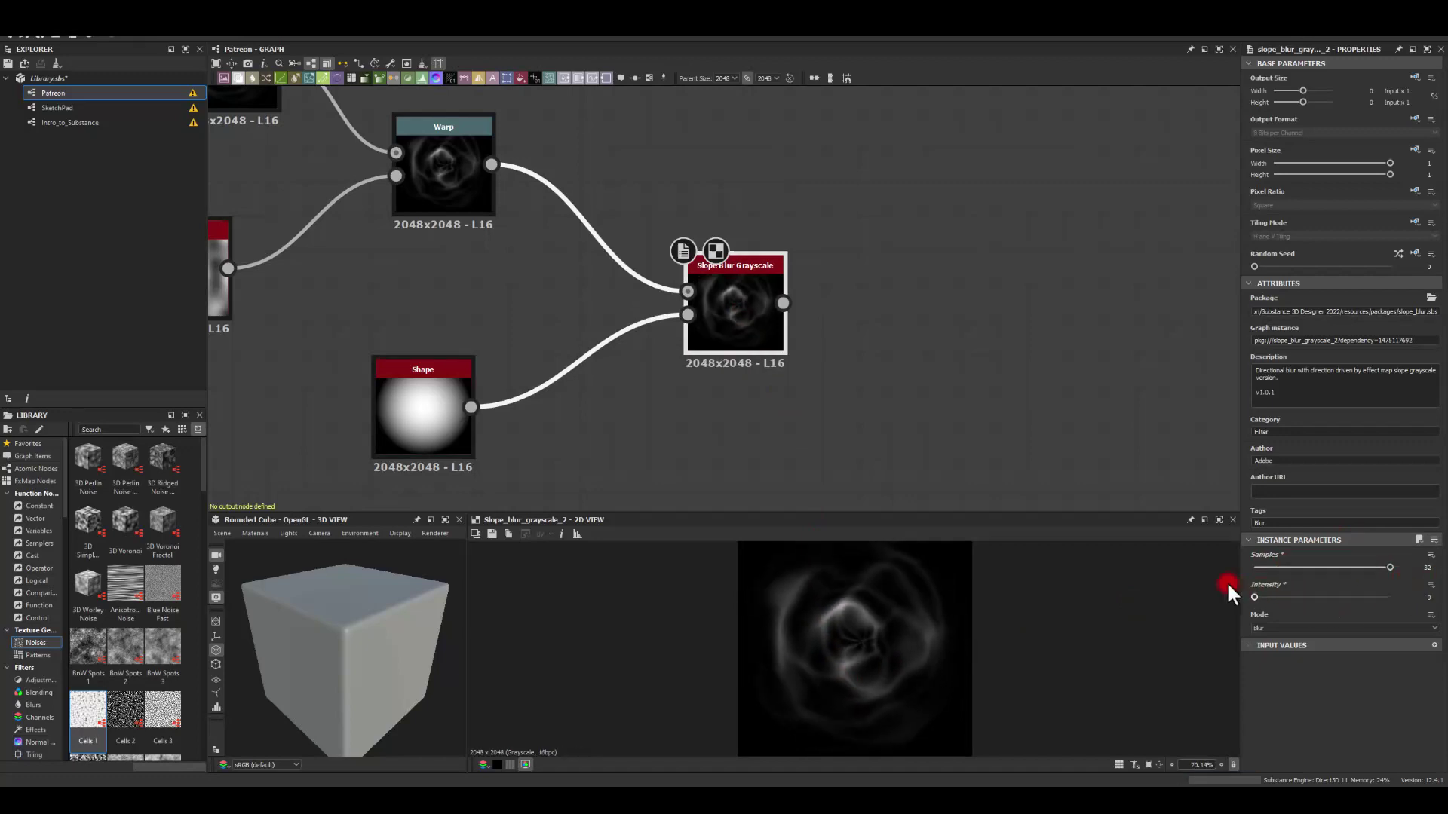
click(1433, 599)
text(5)
key(Return)
mouse_move(1323, 596)
mouse_down()
mouse_move(1291, 596)
mouse_move(1303, 591)
mouse_up()
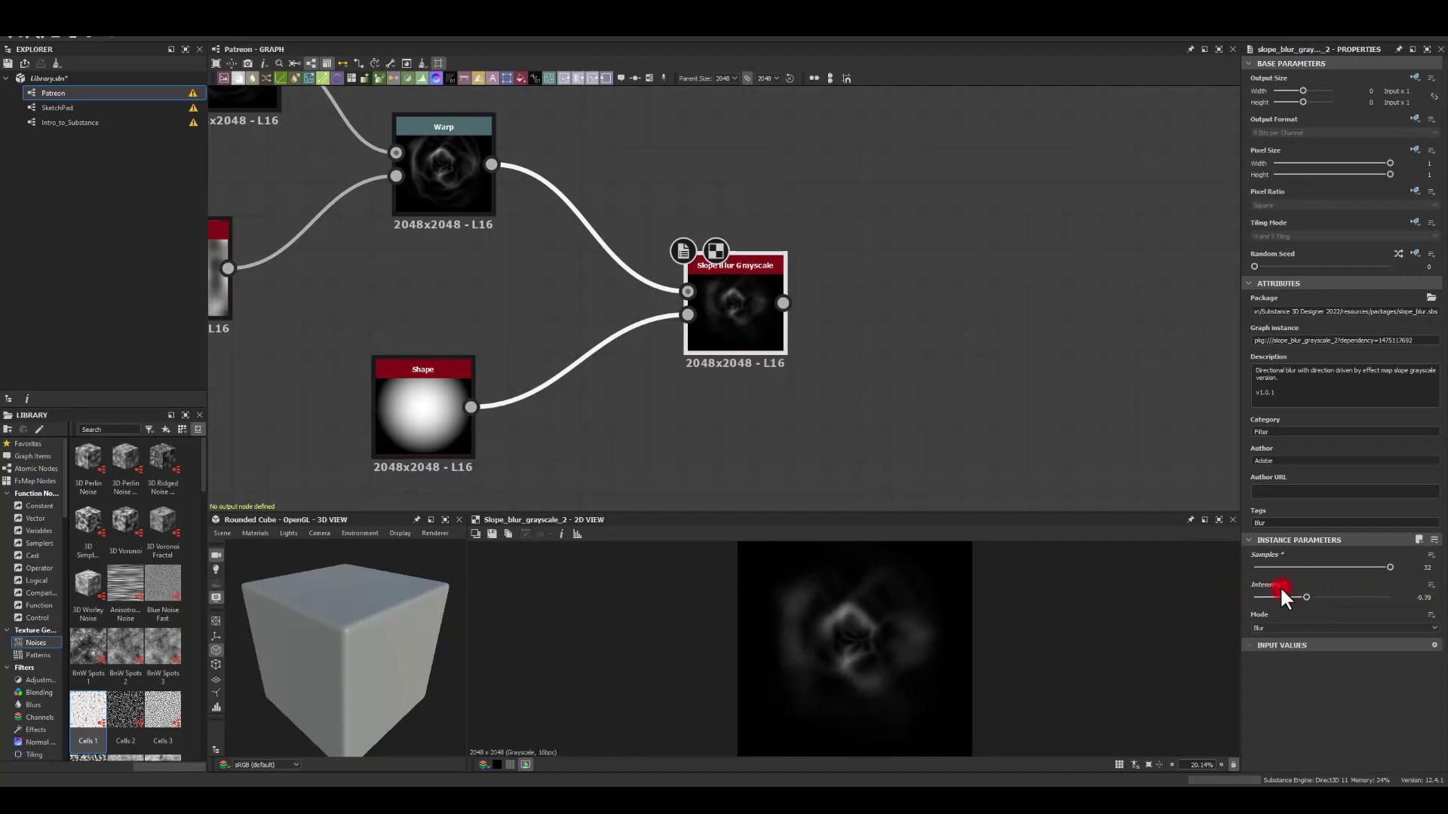
- Add a Blend node with the Warp as background and the Slope Blur Grayscale as foreground
middle_drag(890, 251, 808, 337)
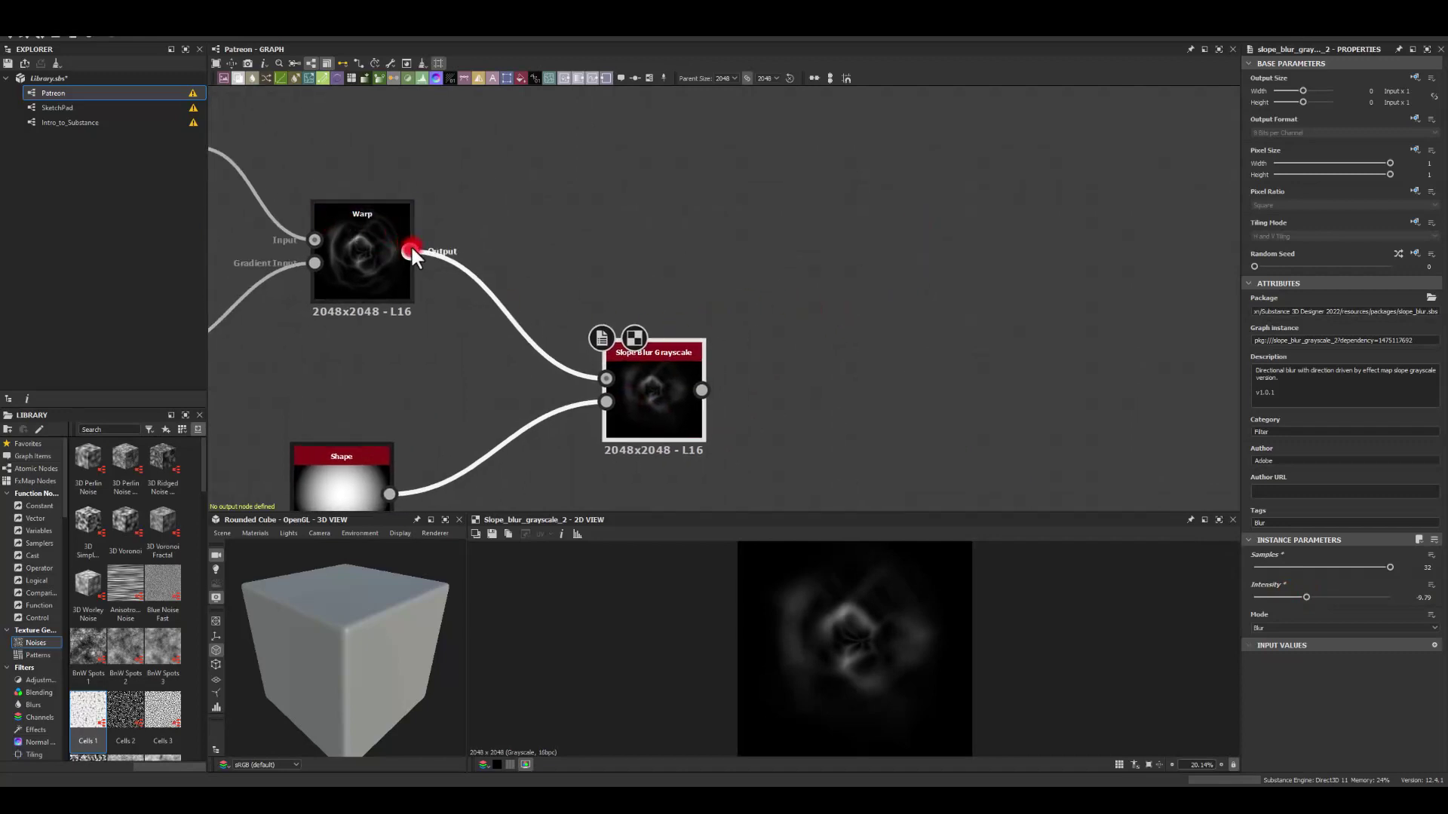
drag(411, 249, 766, 168)
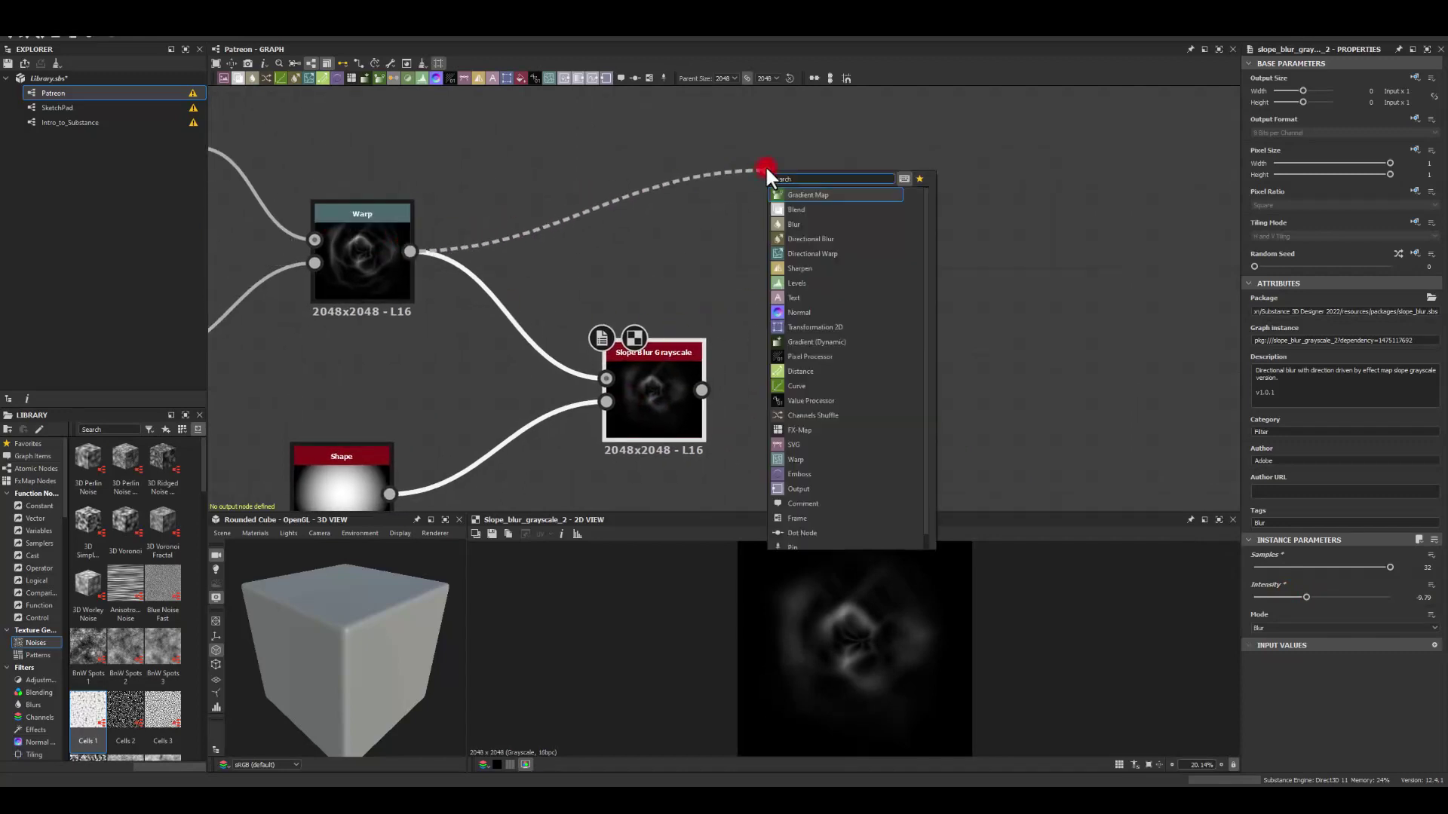
text(bl)
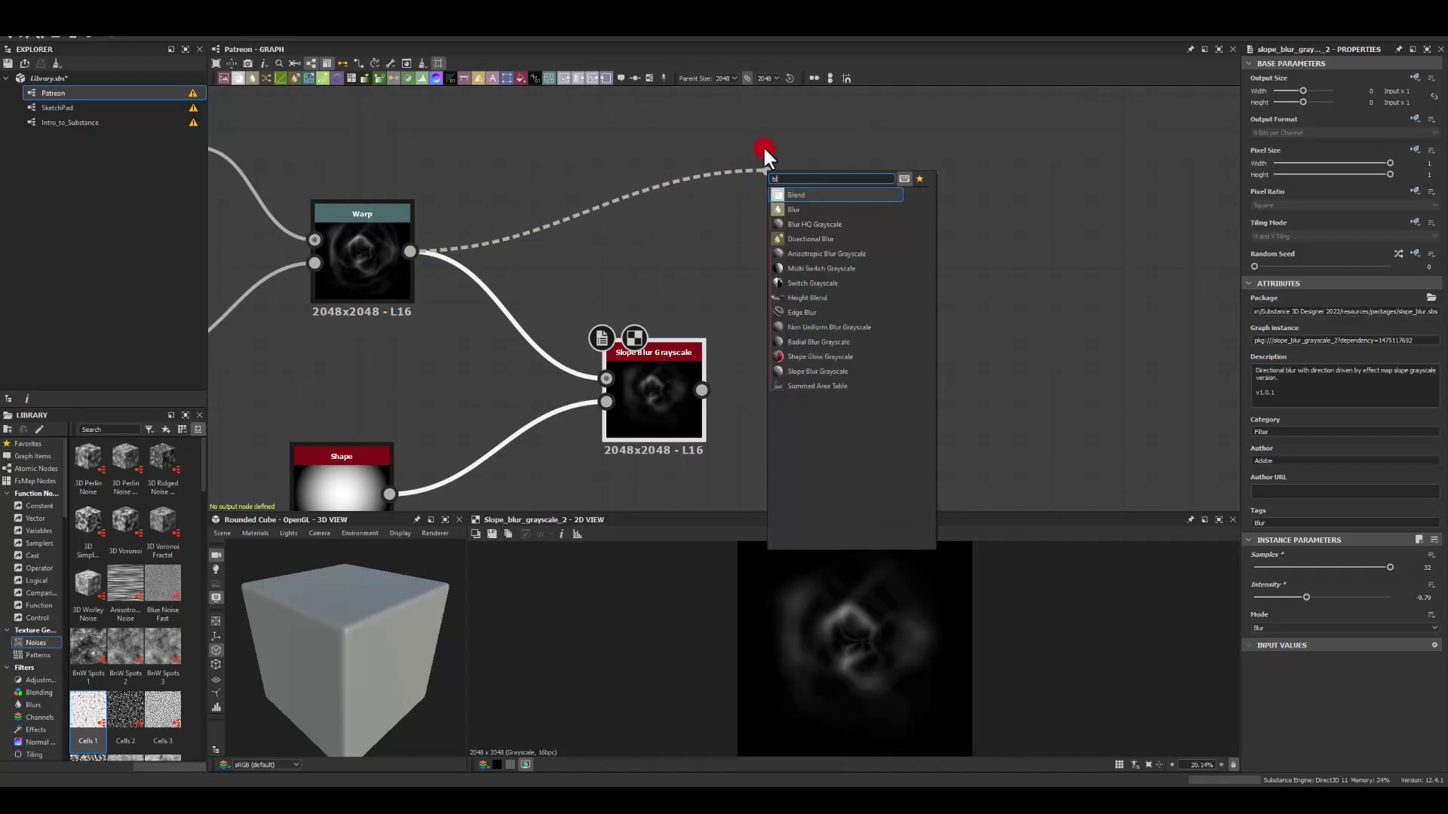
key(Return)
drag(702, 388, 778, 159)
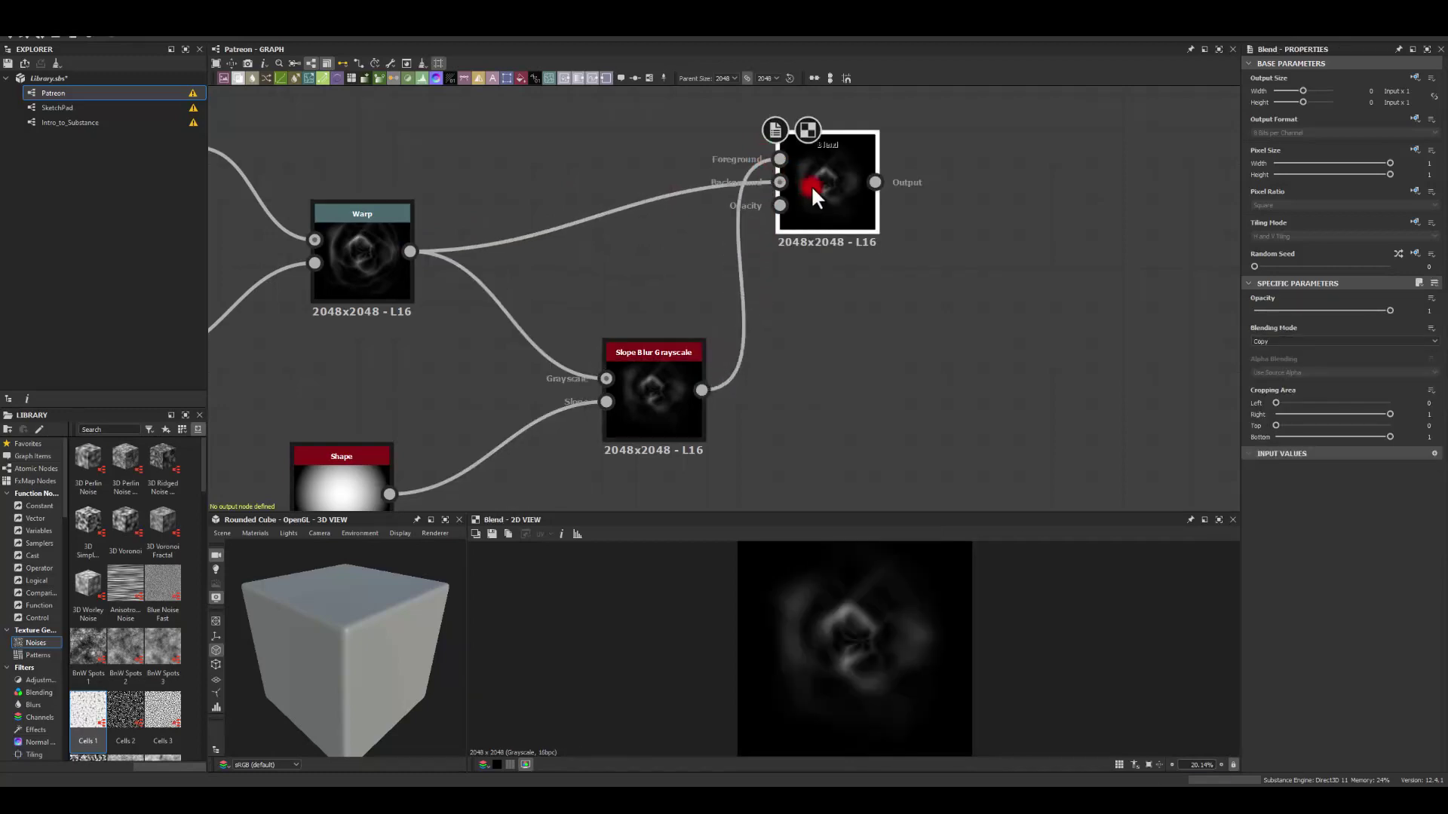
- Set the new Blend node's blending mode to Max (Lighten) at opacity 1 and align it with the Warp node
drag(1295, 340, 1279, 357)
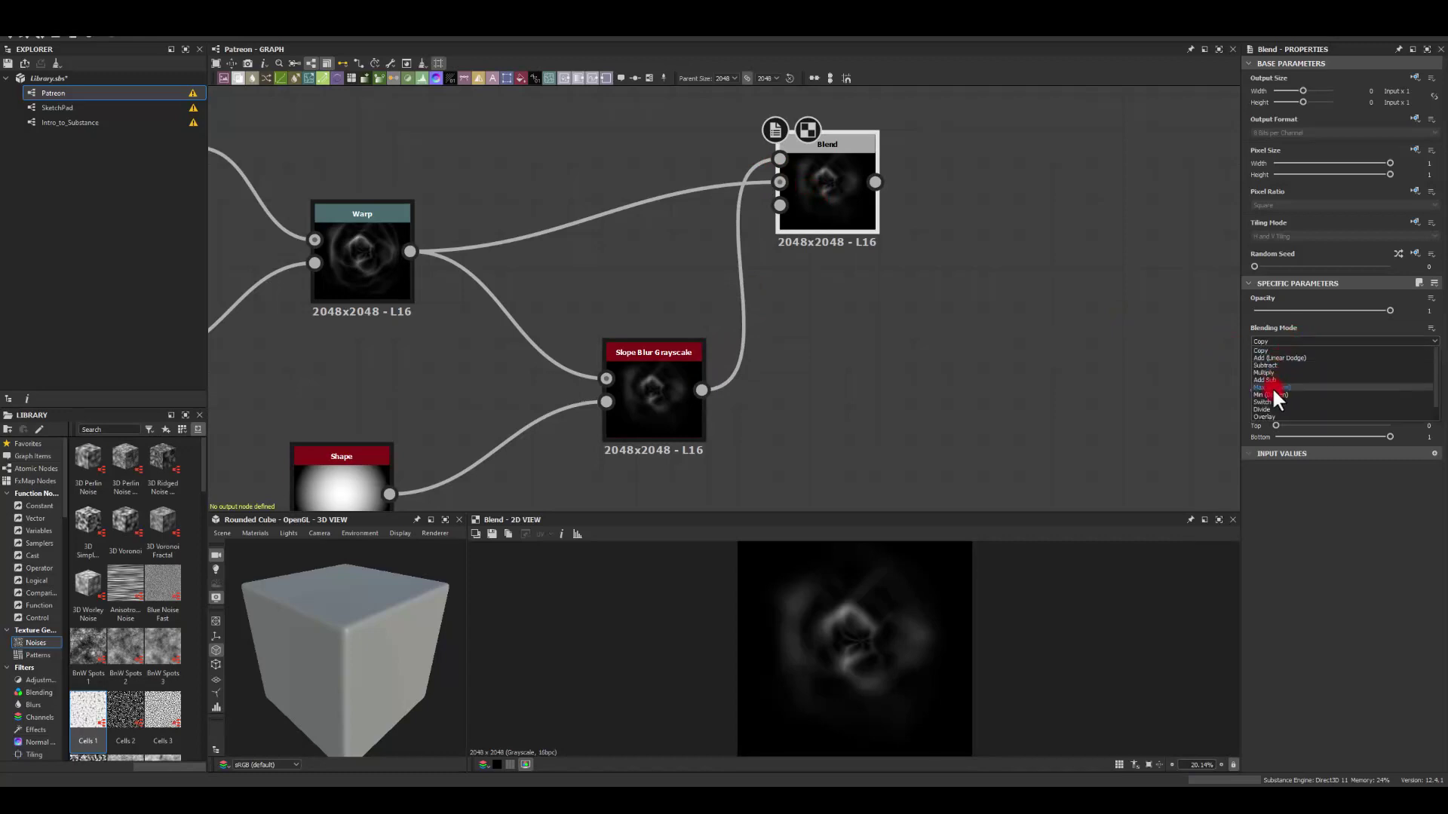
click(1271, 387)
drag(831, 171, 866, 205)
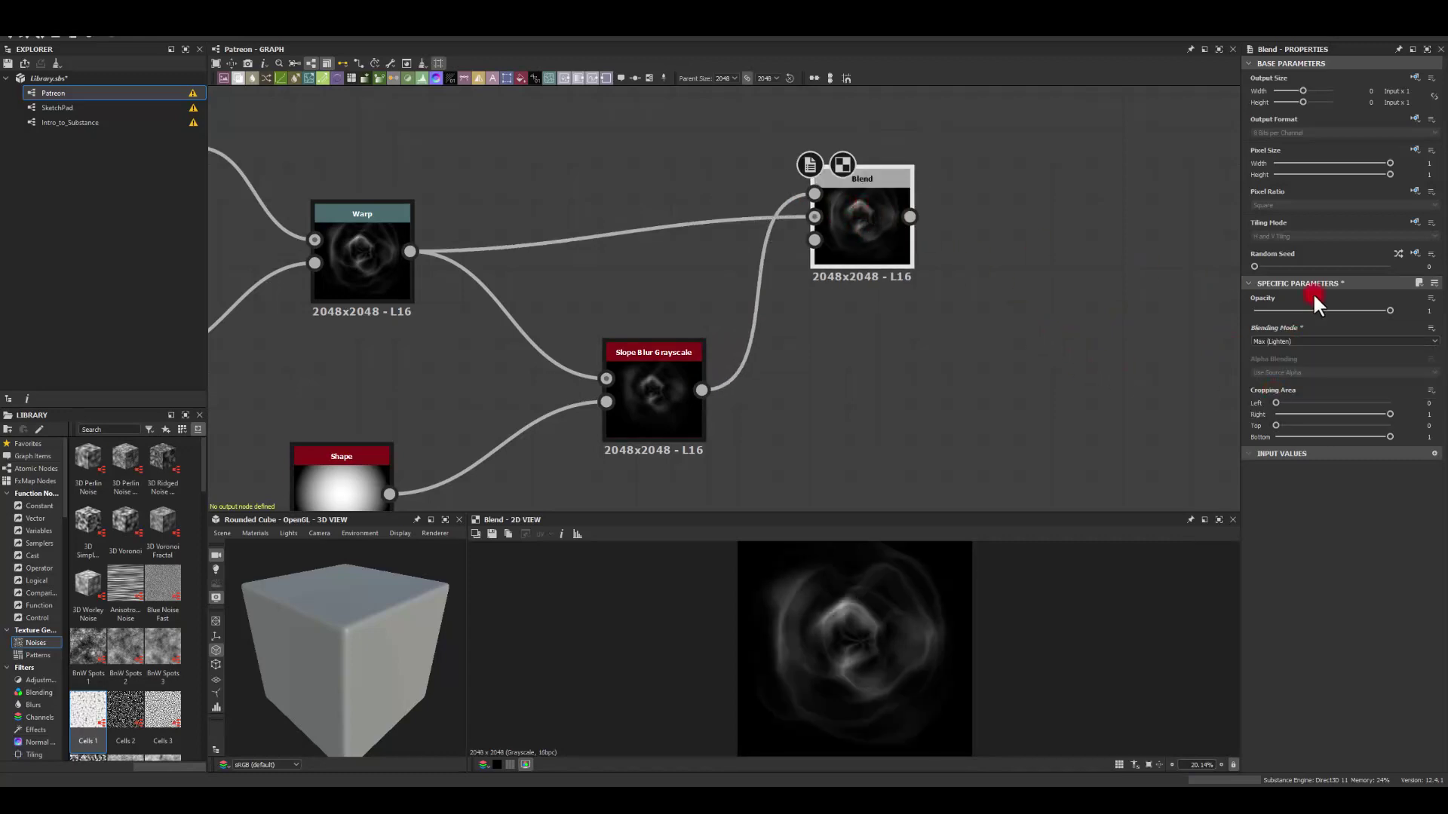
mouse_move(1386, 305)
mouse_down()
mouse_move(1173, 308)
mouse_move(1423, 324)
mouse_move(1292, 320)
mouse_move(1407, 323)
mouse_up()
drag(853, 242, 853, 276)
- Add a Blur HQ Grayscale node fed by the Warp output, below the Blend node
middle_drag(881, 362, 695, 322)
drag(251, 173, 721, 365)
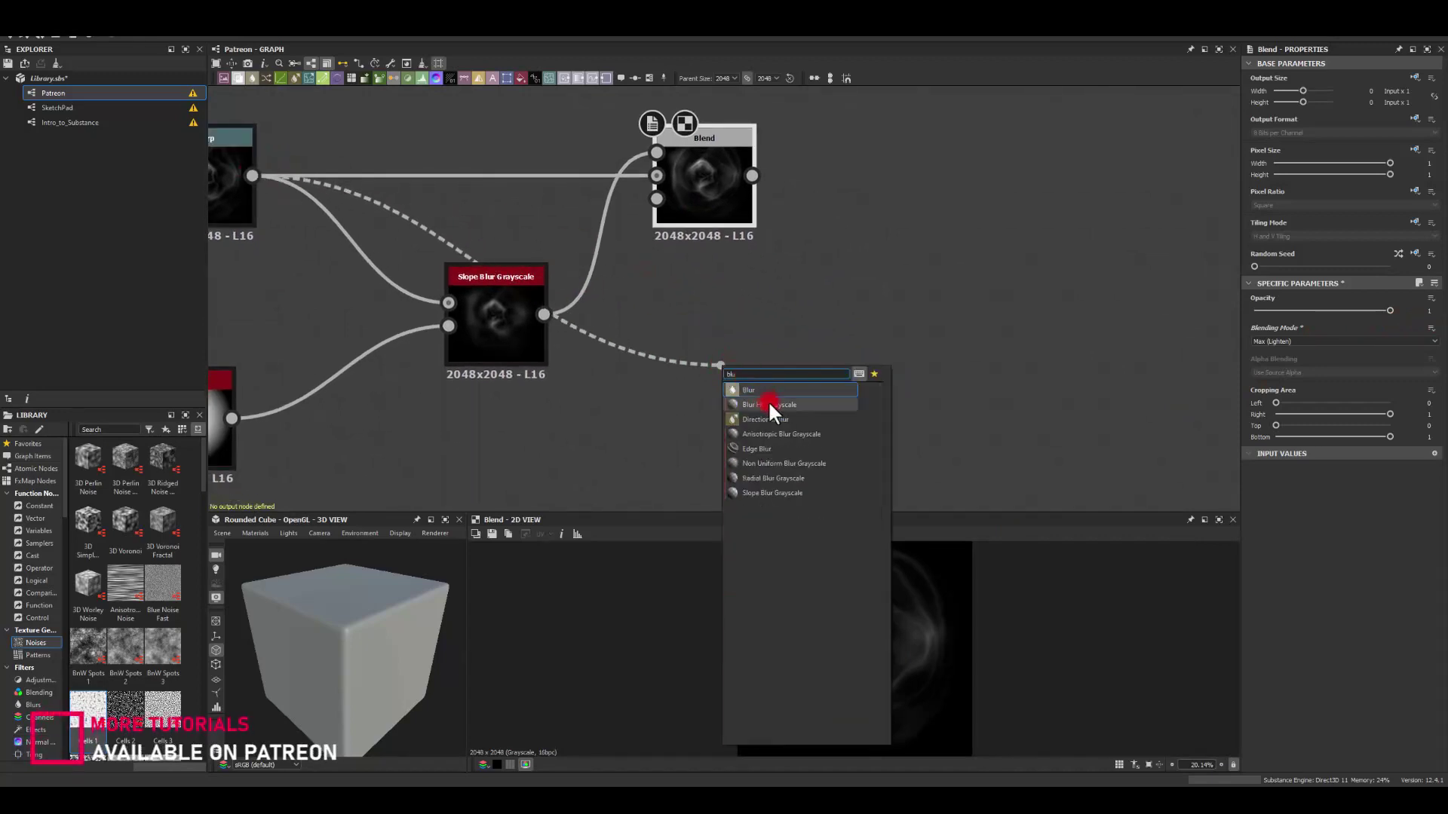
click(769, 417)
- Add another Blend node with Blur HQ Grayscale as foreground and the previous Blend as background, in Max (Lighten) mode
drag(787, 385, 894, 271)
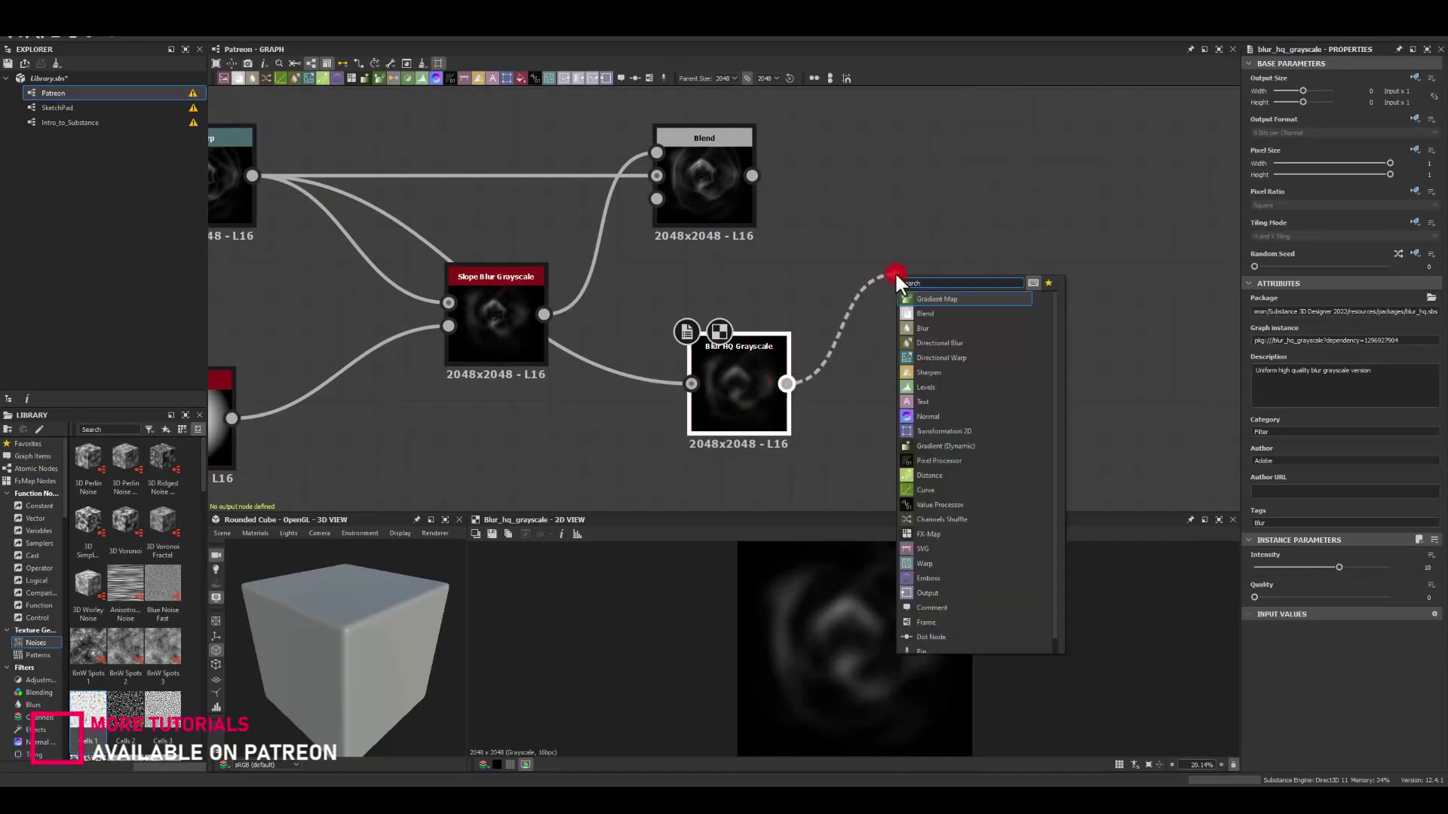
key(Return)
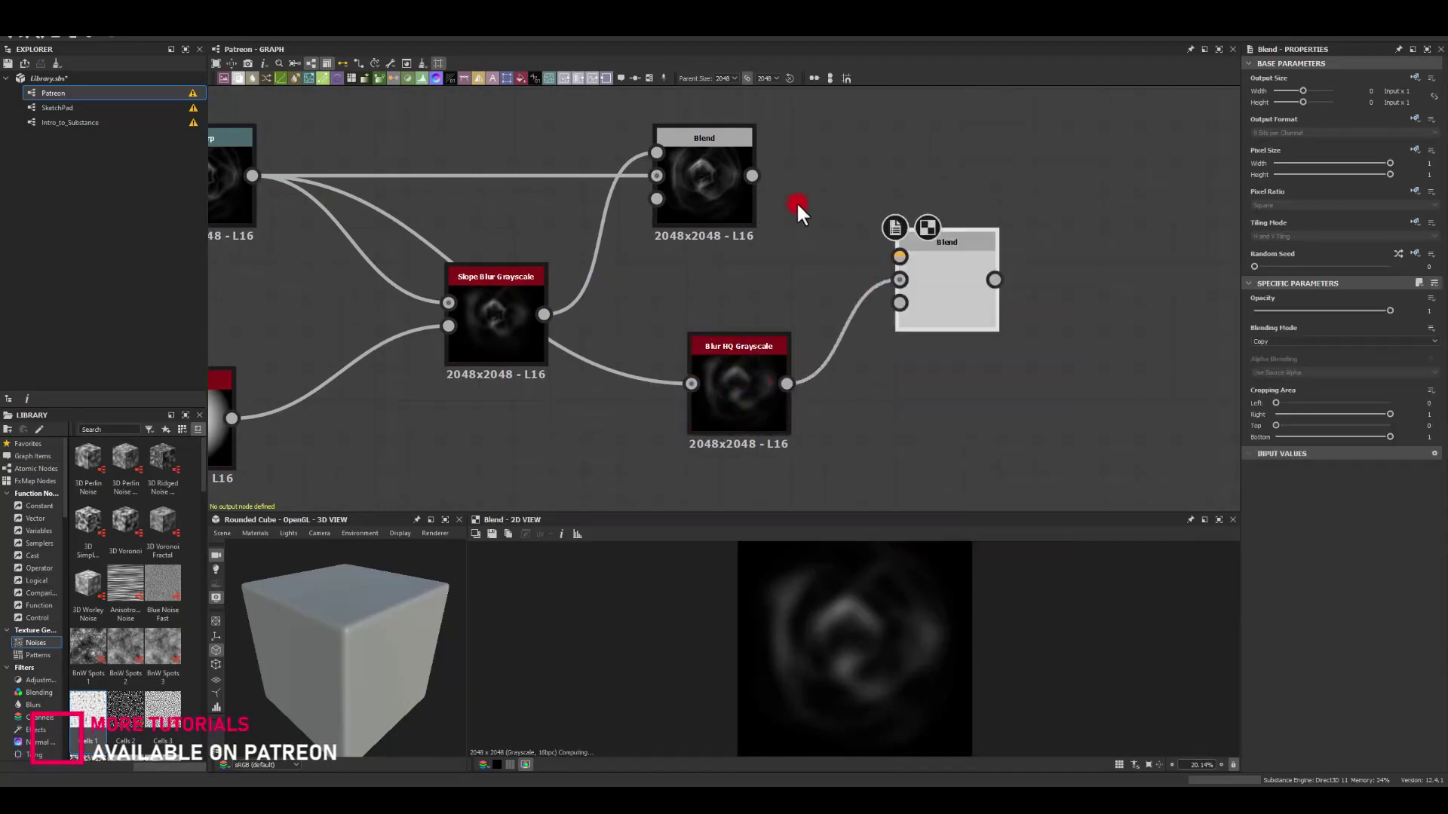
drag(752, 176, 900, 258)
click(949, 273)
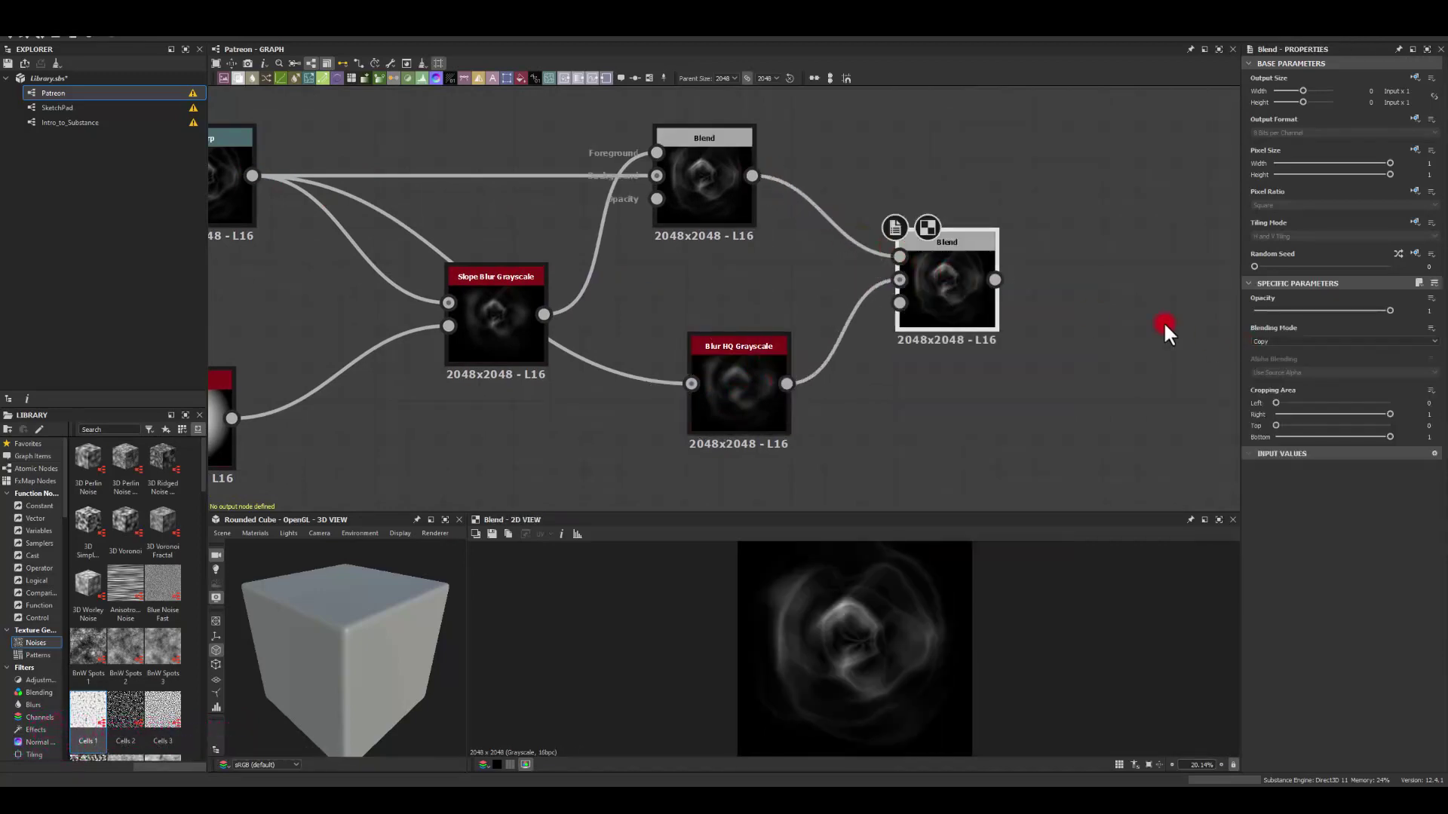
drag(786, 384, 913, 279)
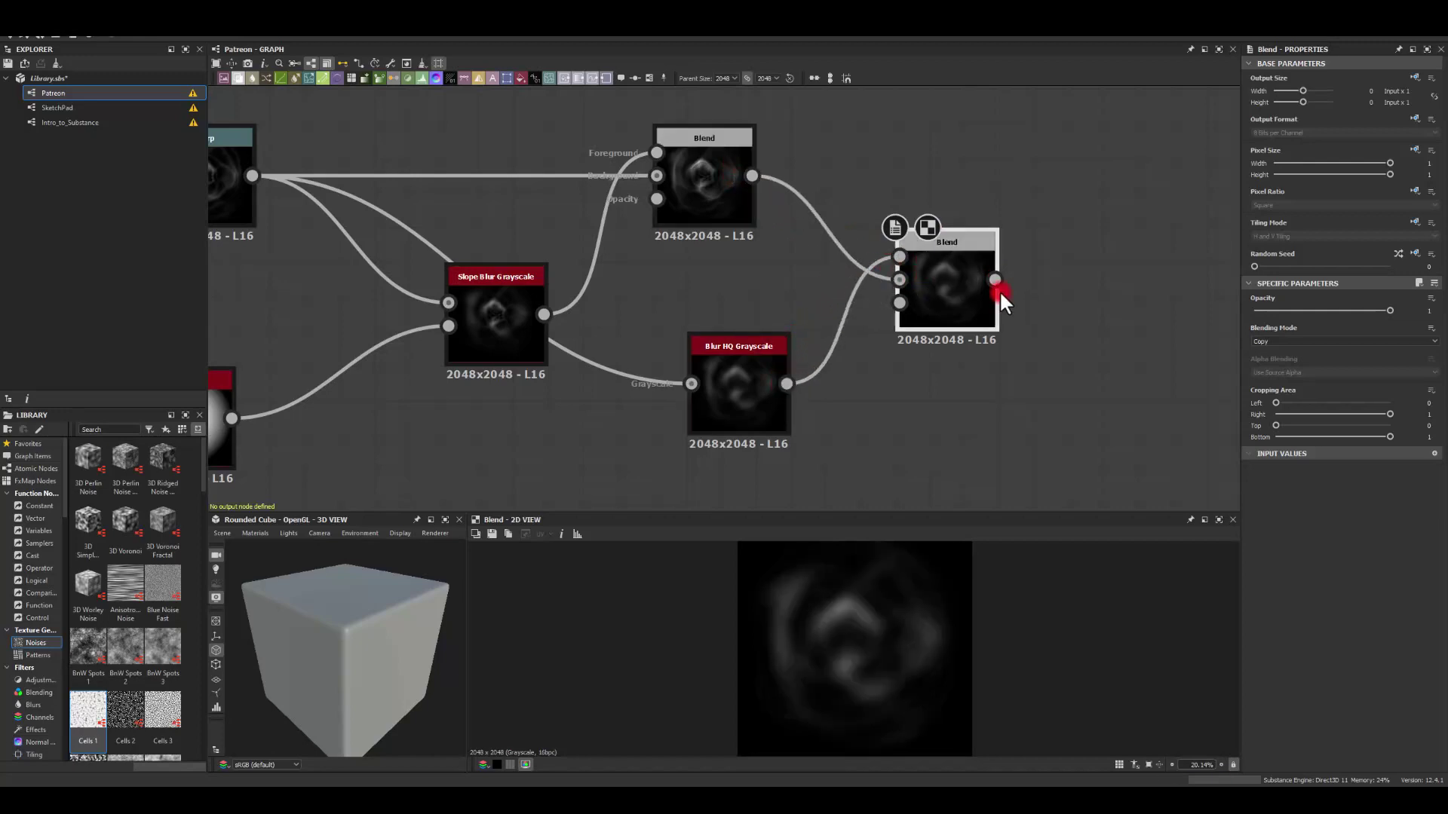
click(1276, 341)
click(1262, 388)
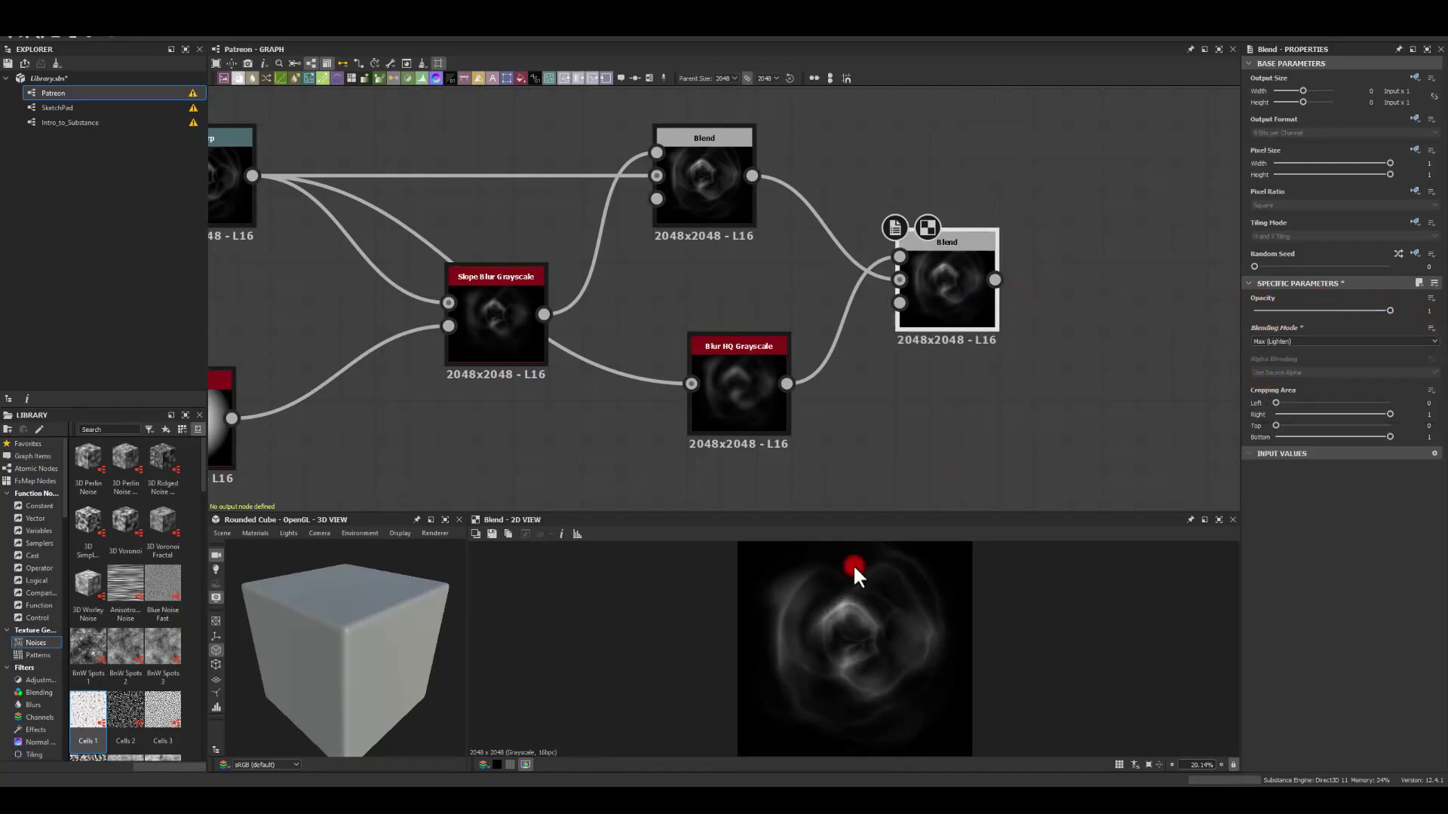
- Examine the blended ring tiled in the 2D view at several zoom levels, then switch tiling off
key(space)
scroll(842, 631, down, 3)
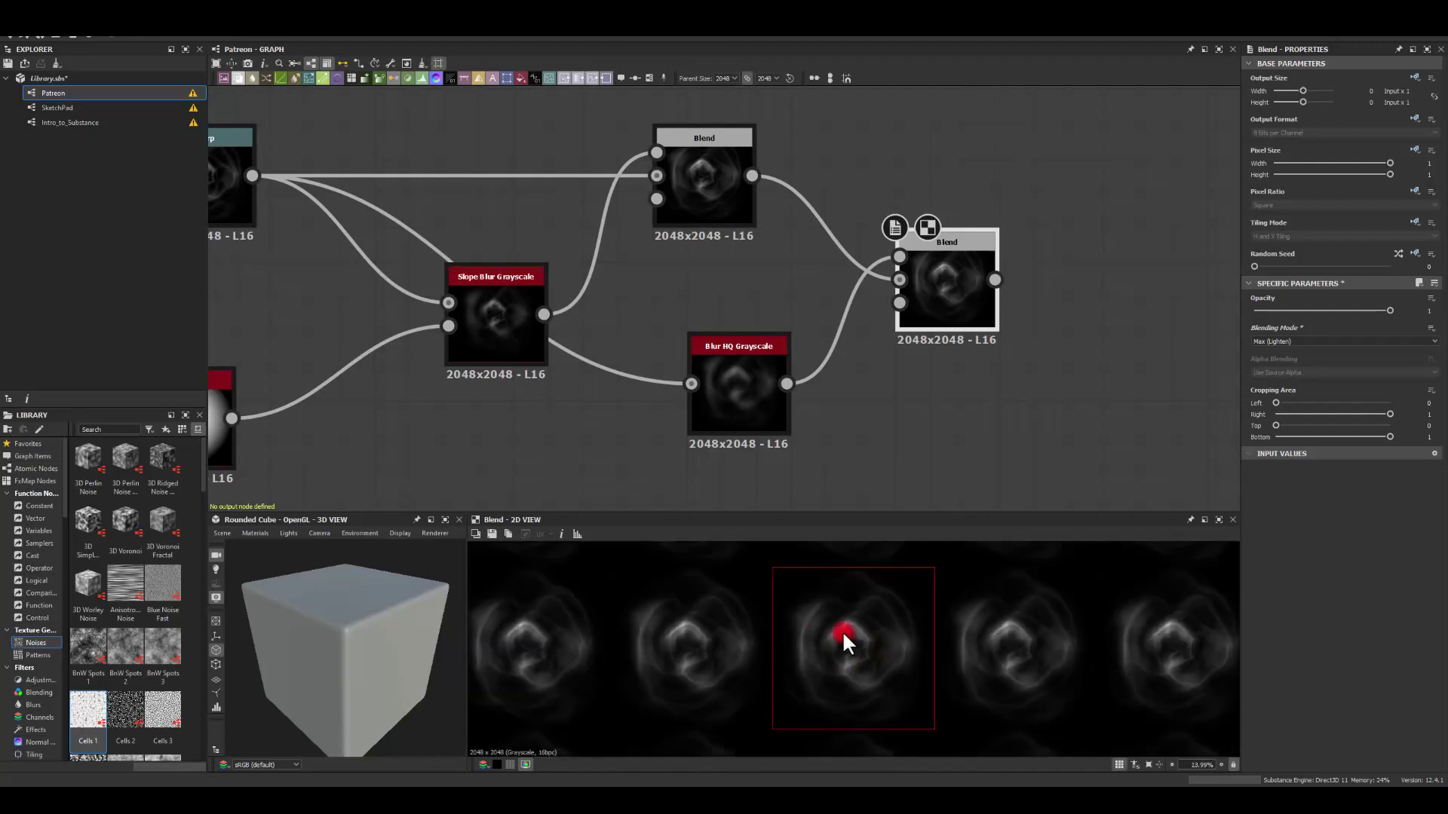
scroll(841, 631, up, 3)
scroll(841, 631, down, 5)
scroll(842, 630, up, 4)
key(space)
- Add an Auto Levels node fed by the last Blend output and place it directly beside that Blend
middle_drag(1030, 397, 636, 369)
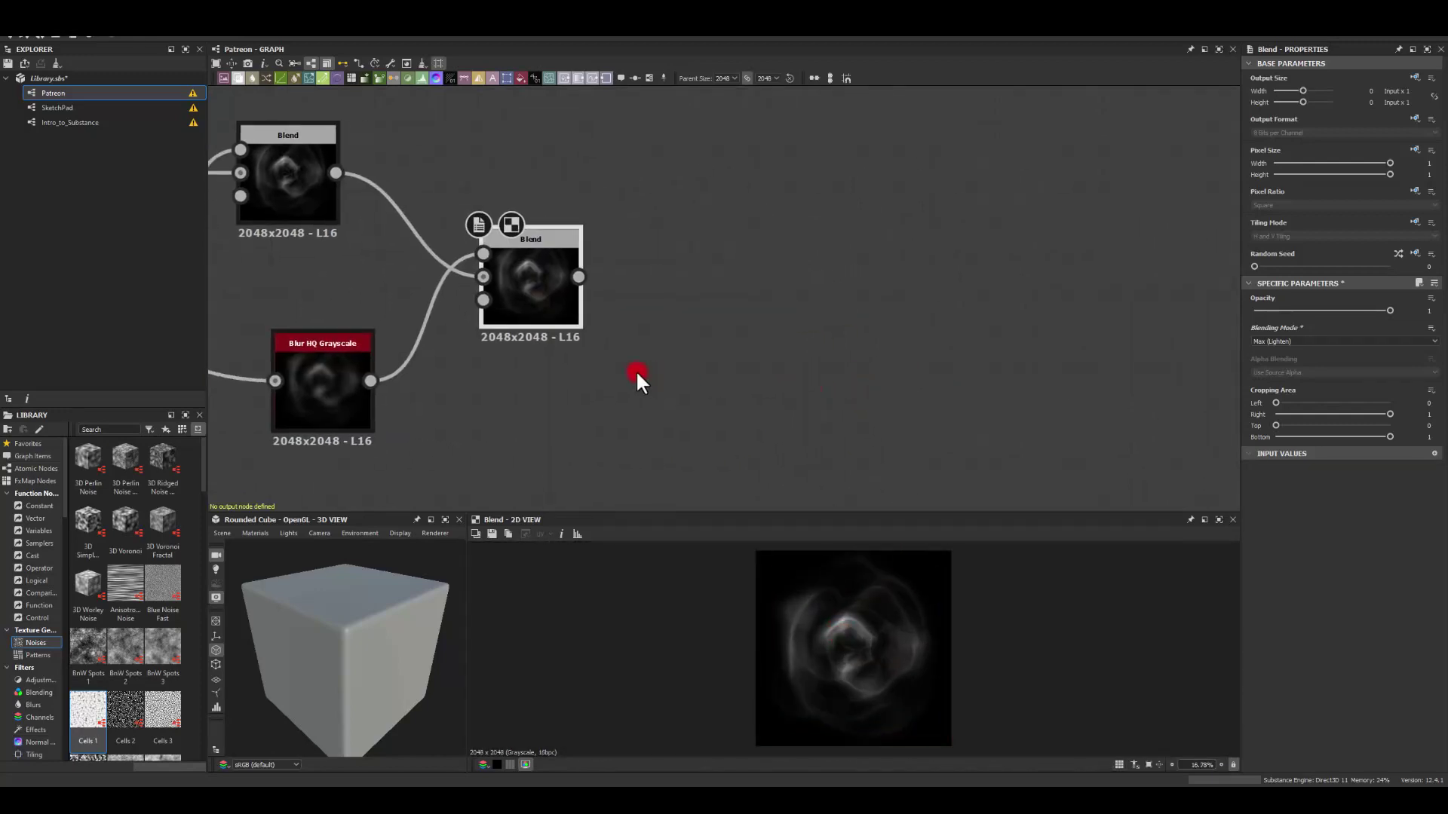
drag(578, 278, 781, 235)
text(aut)
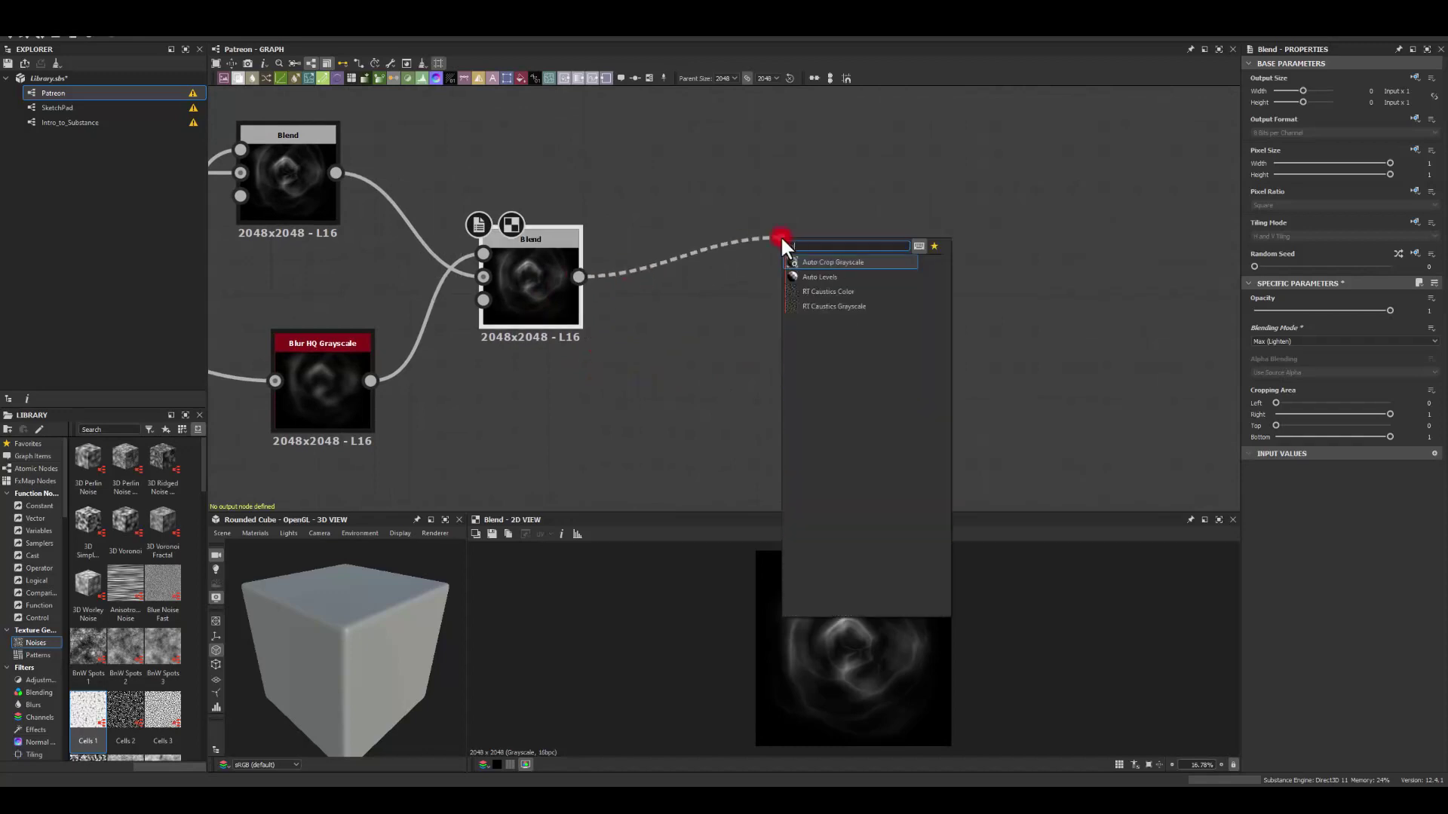
click(801, 277)
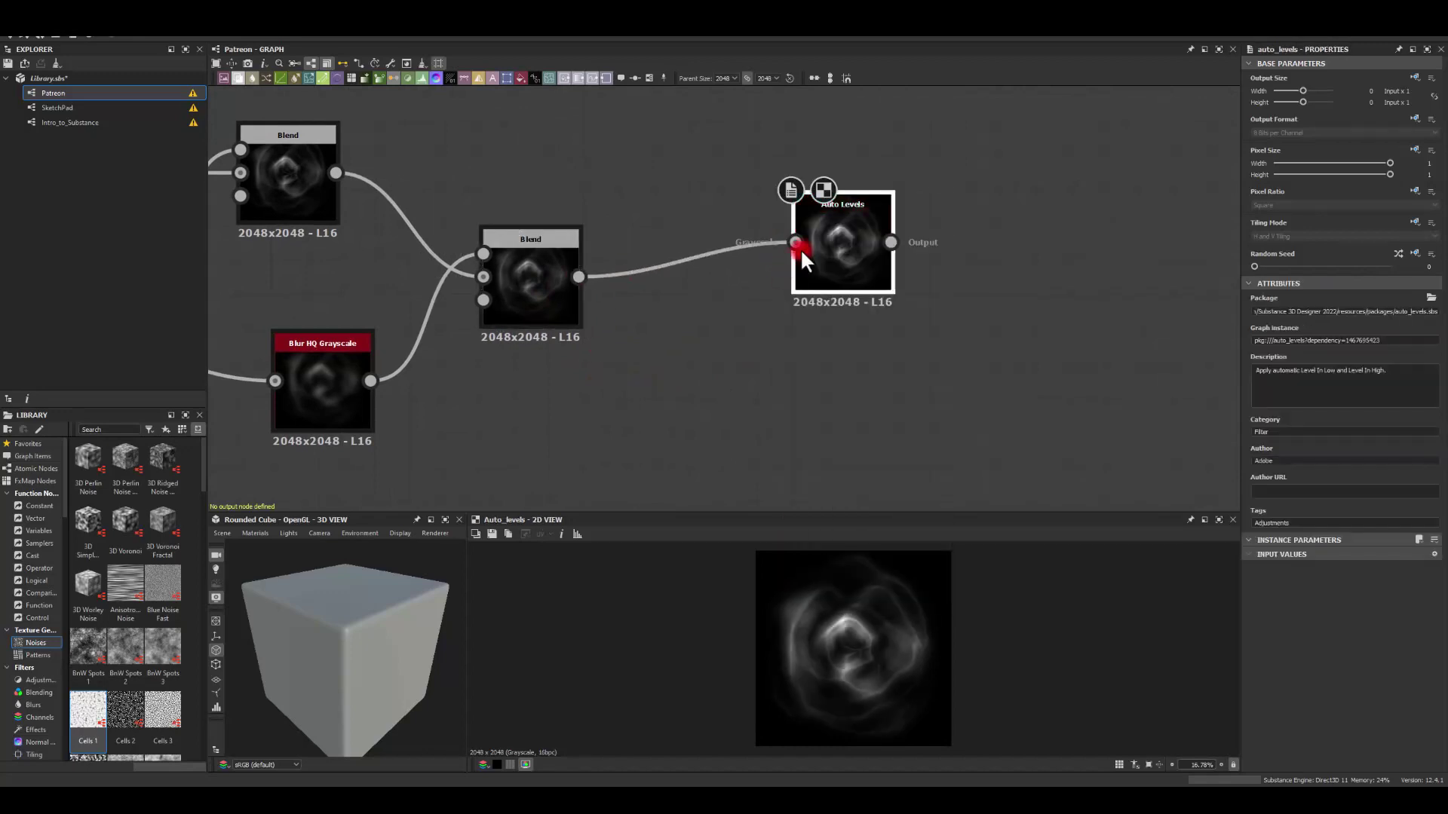
drag(800, 248, 683, 277)
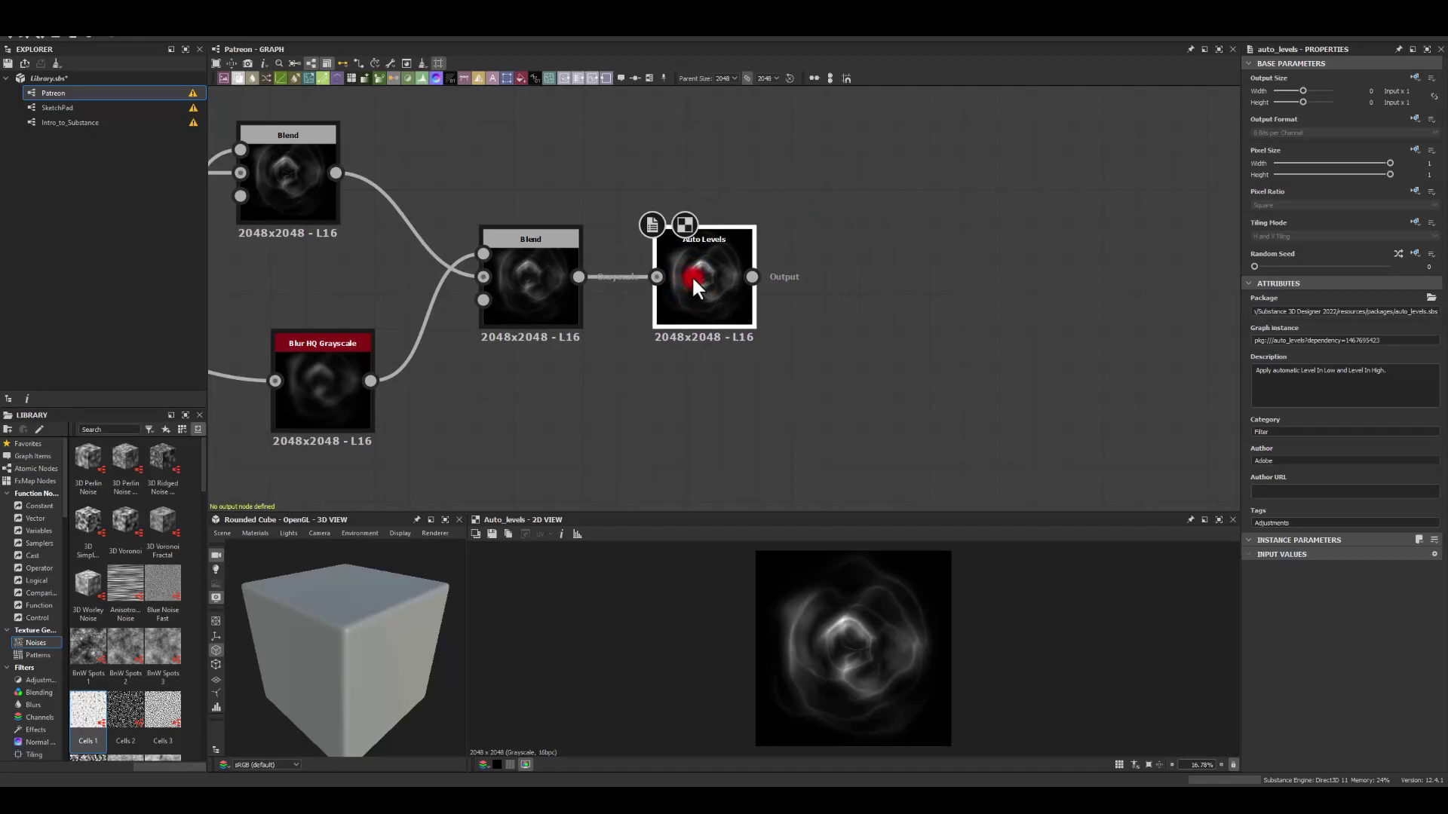
- Duplicate the Shape and Slope Blur Grayscale pair beyond Auto Levels and feed Auto Levels into the copied blur's Grayscale input
middle_drag(929, 375, 670, 299)
middle_drag(615, 249, 666, 247)
middle_drag(407, 357, 614, 324)
mouse_move(359, 375)
middle_down()
mouse_move(499, 404)
mouse_move(564, 387)
middle_up()
scroll(354, 371, down, 2)
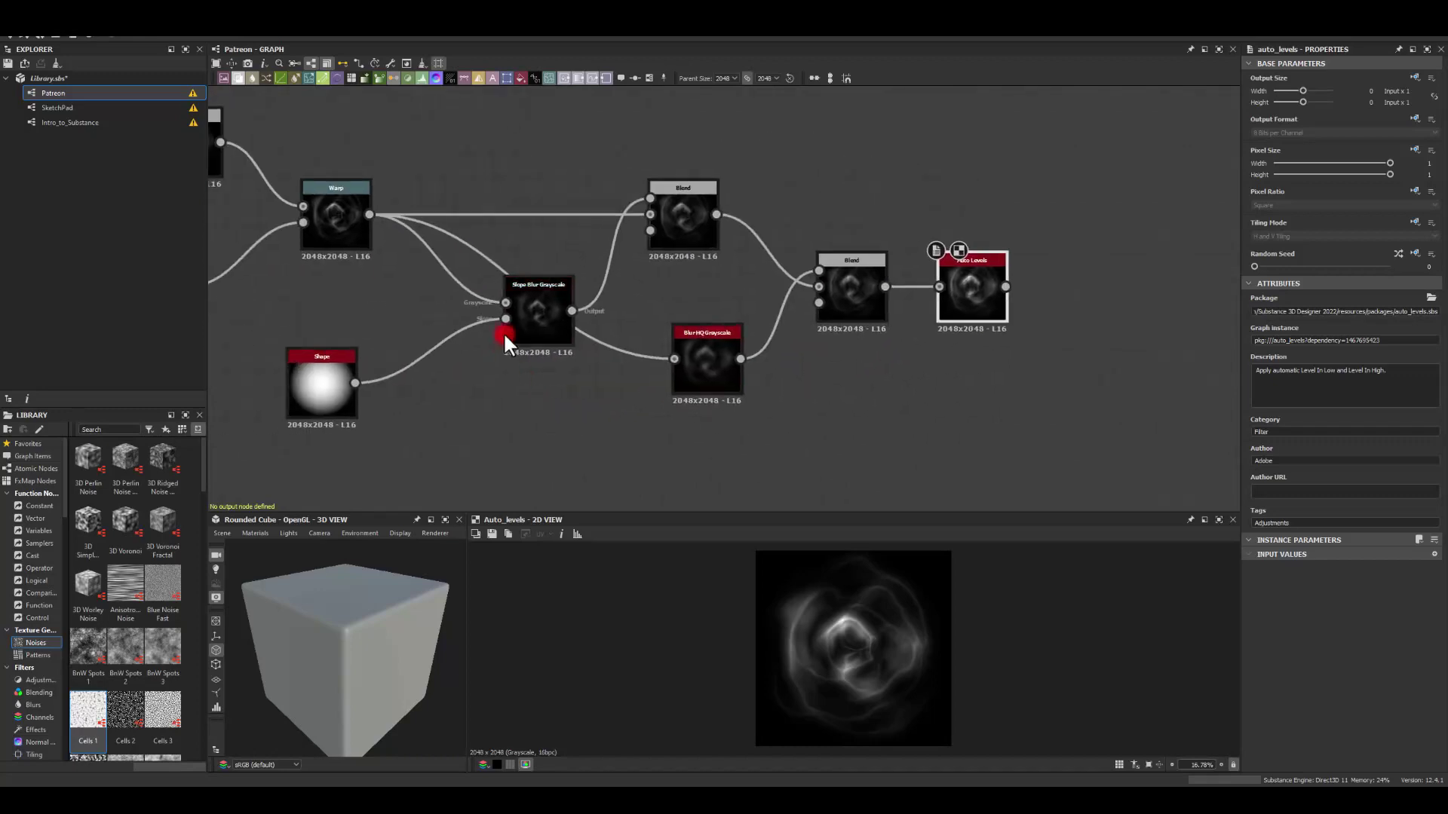
drag(559, 300, 510, 300)
drag(305, 285, 501, 381)
key(ctrl+c)
middle_drag(909, 383, 692, 356)
click(903, 349)
key(ctrl+v)
drag(810, 272, 868, 301)
click(893, 308)
- Add a Blend node with the copied Slope Blur as foreground and Auto Levels as background, in Add (Linear Dodge) mode
middle_drag(890, 426, 810, 429)
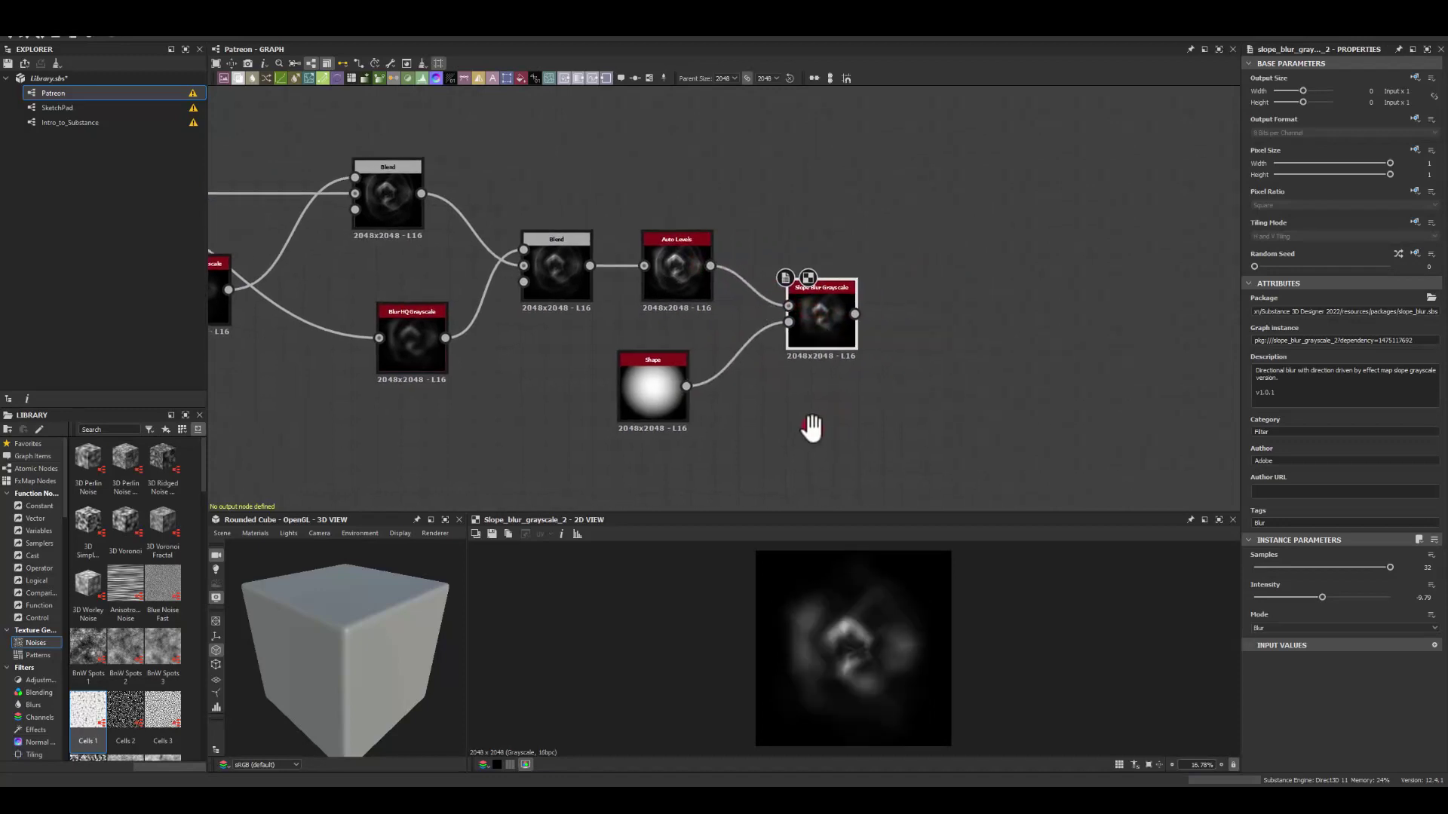
scroll(804, 376, up, 2)
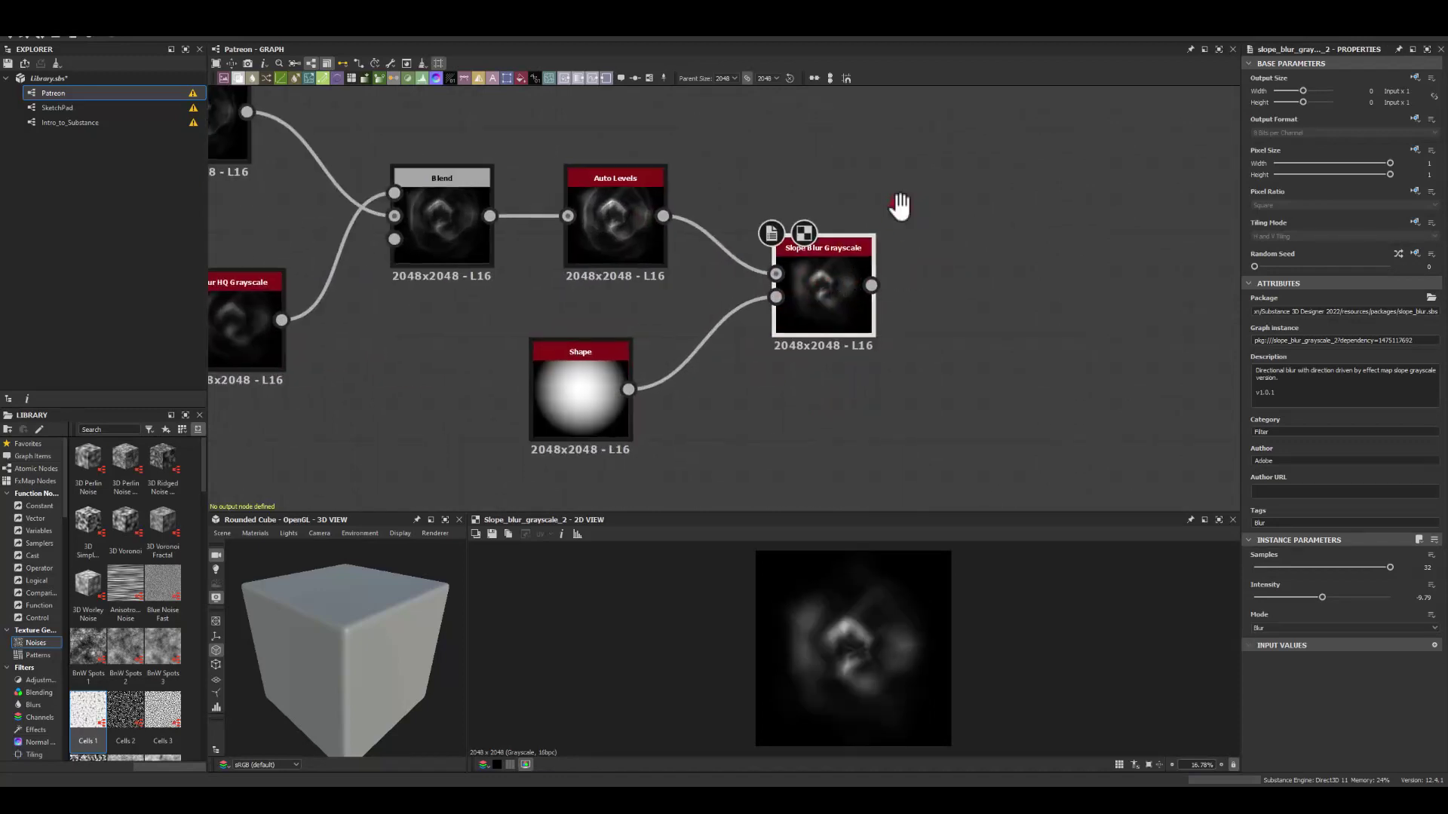
middle_drag(895, 203, 743, 318)
drag(803, 306, 844, 274)
text(blend)
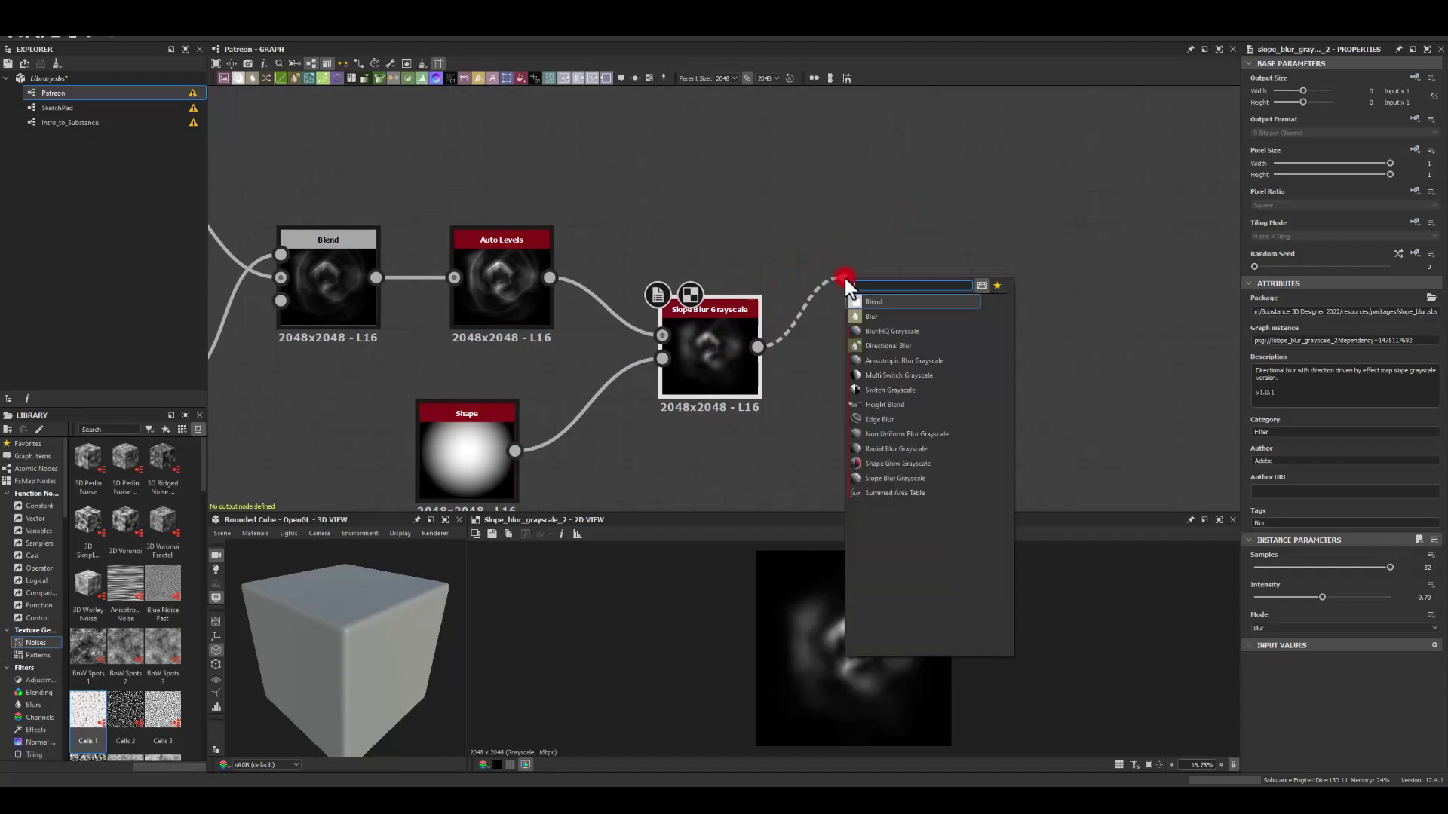
click(871, 309)
drag(757, 347, 835, 255)
drag(549, 277, 836, 278)
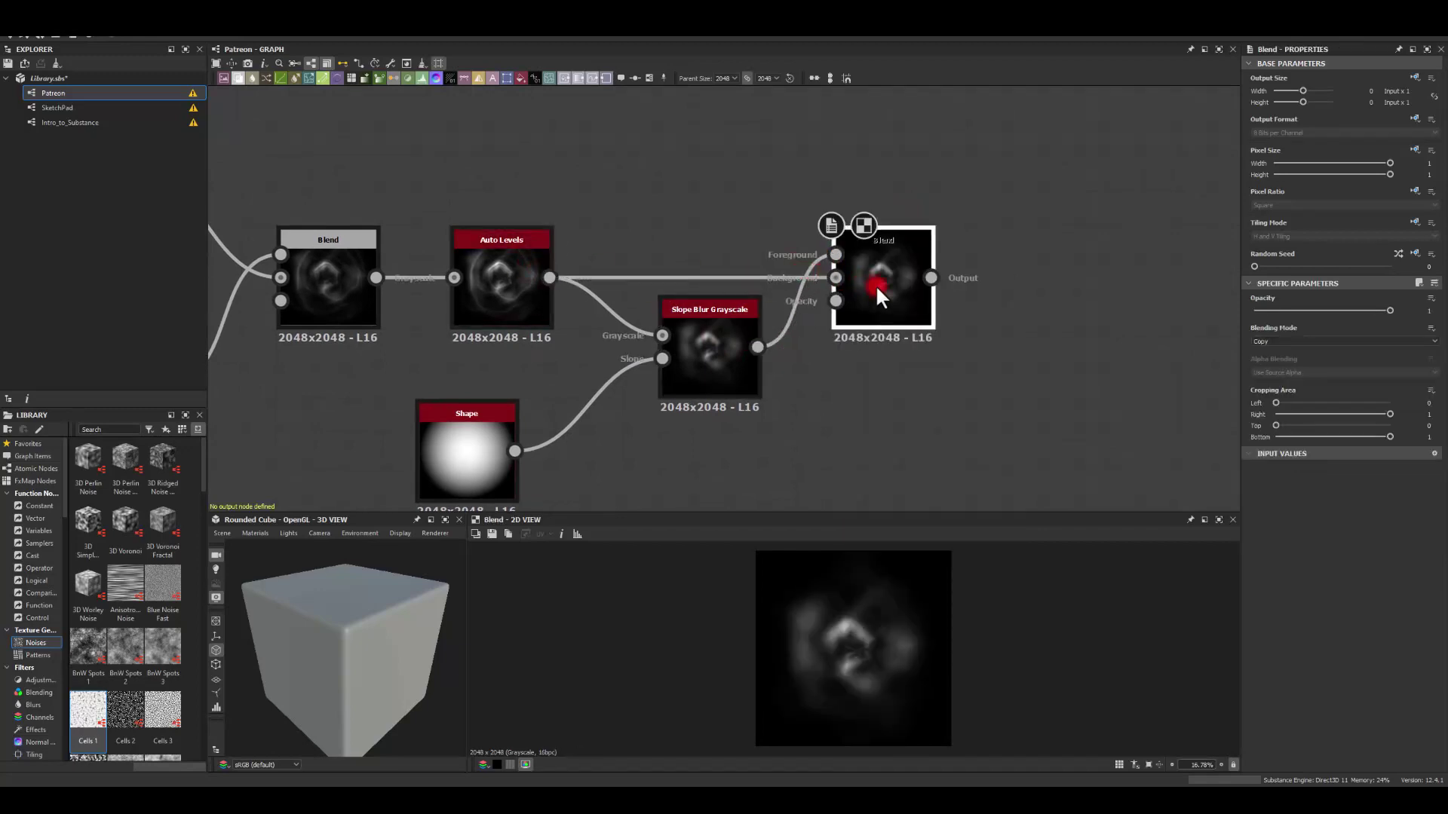
click(1263, 342)
click(1264, 353)
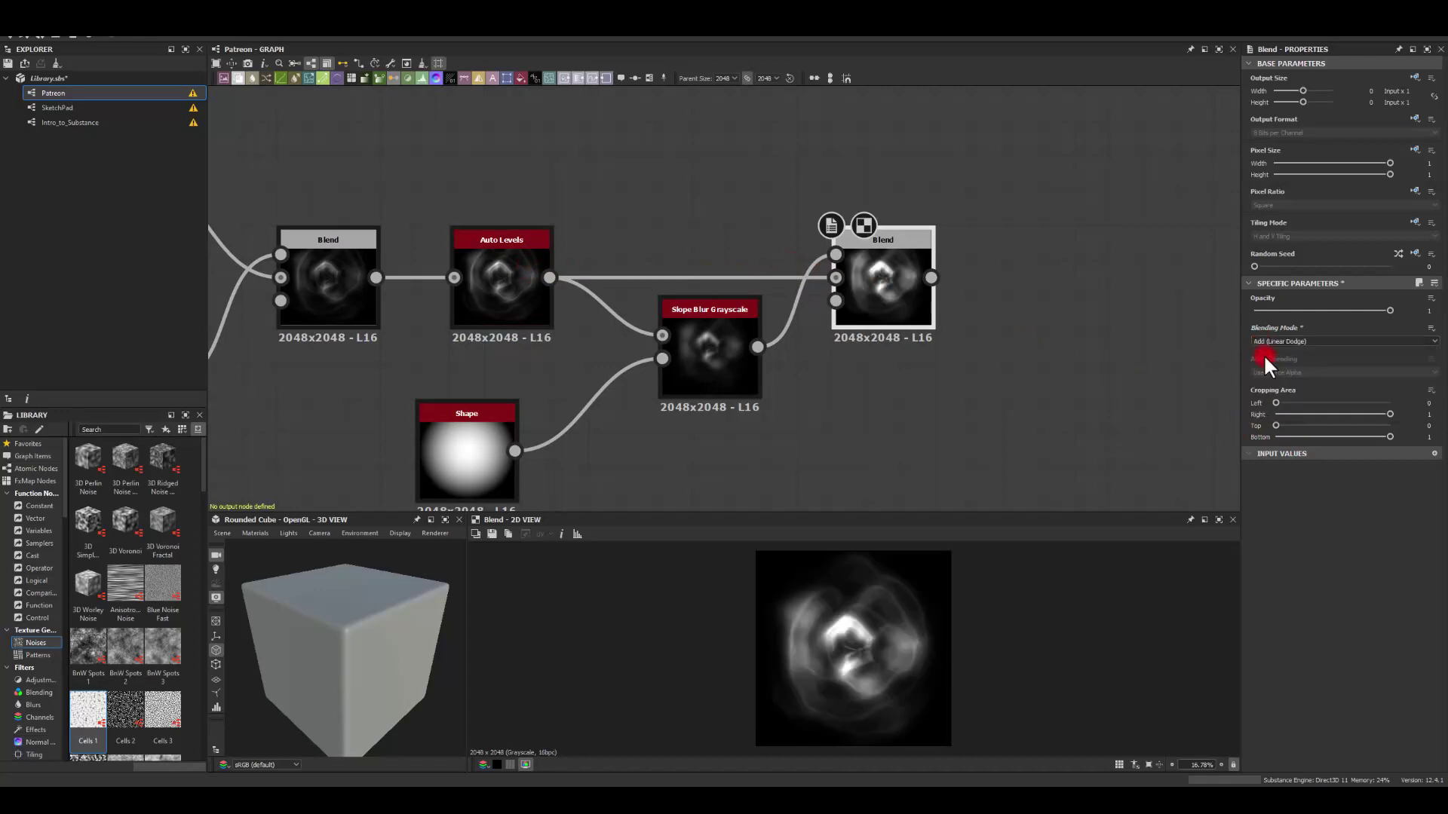
- Try Subtract and Multiply on the newest Blend node and set its blending mode to Max (Lighten)
click(1262, 340)
click(1267, 365)
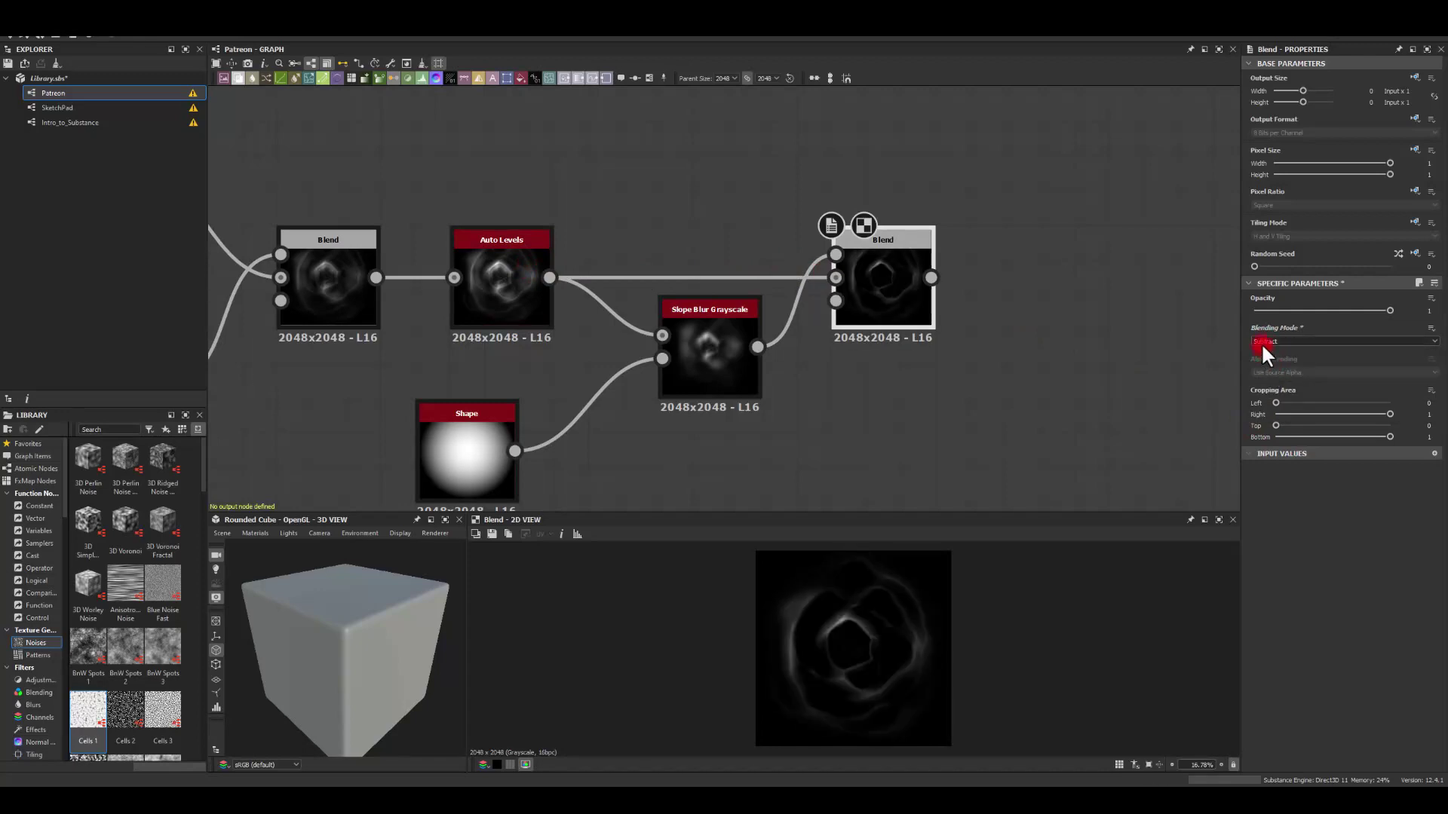
click(1264, 339)
click(1272, 364)
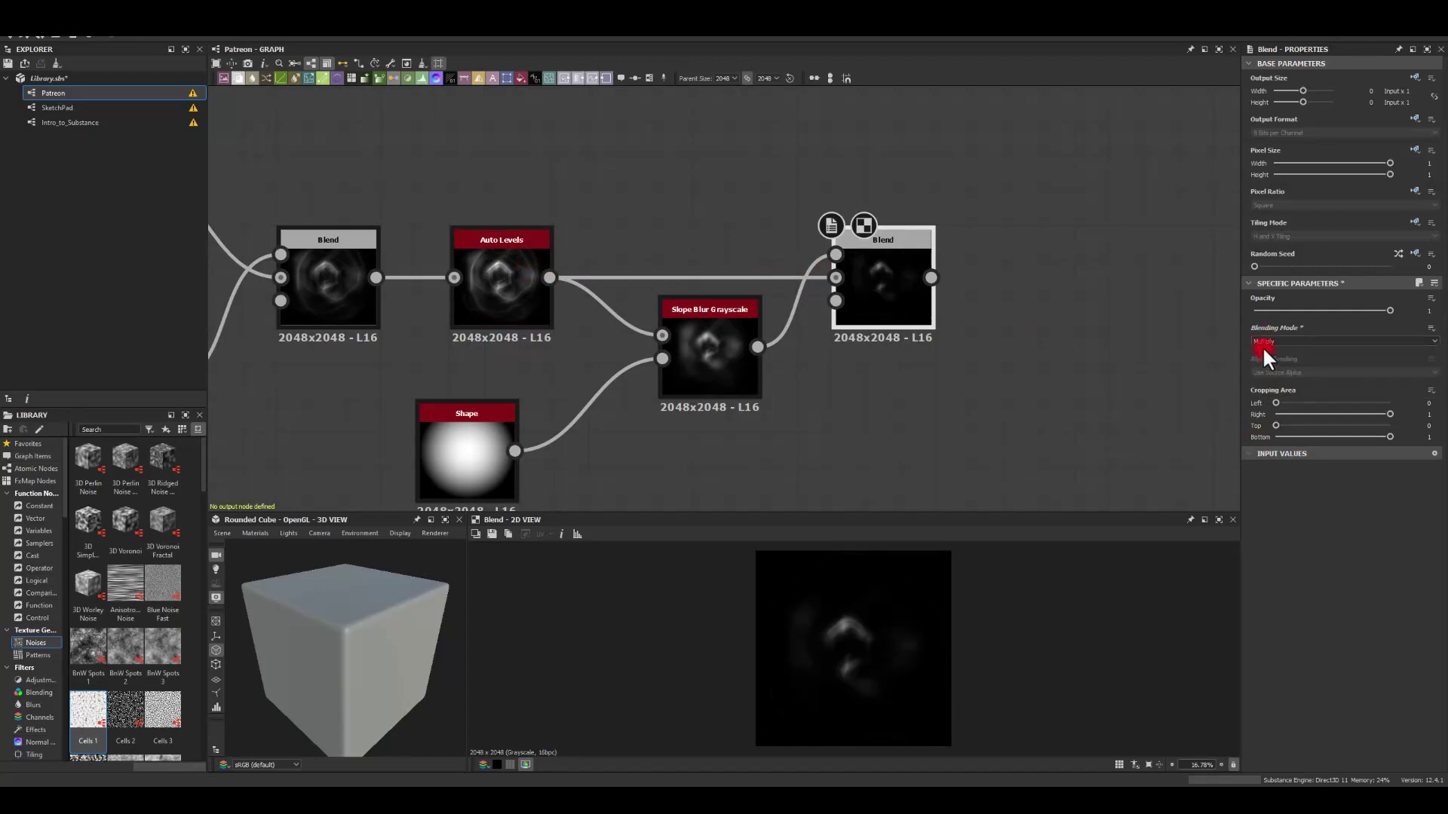
click(1262, 340)
click(1260, 380)
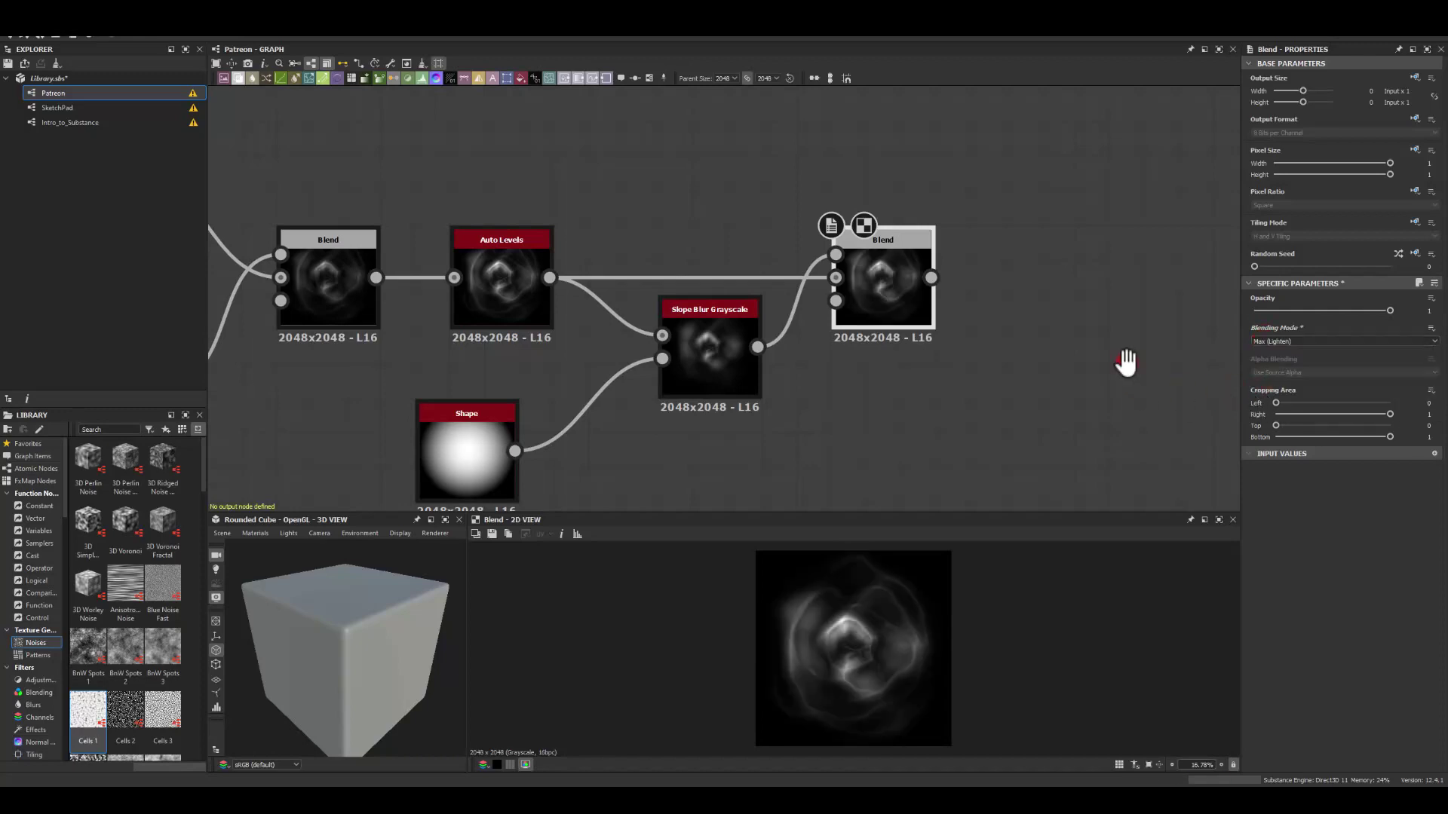
- Set the intensity of the Slope Blur Grayscale feeding the newest Blend to -15
middle_drag(1124, 360, 1014, 340)
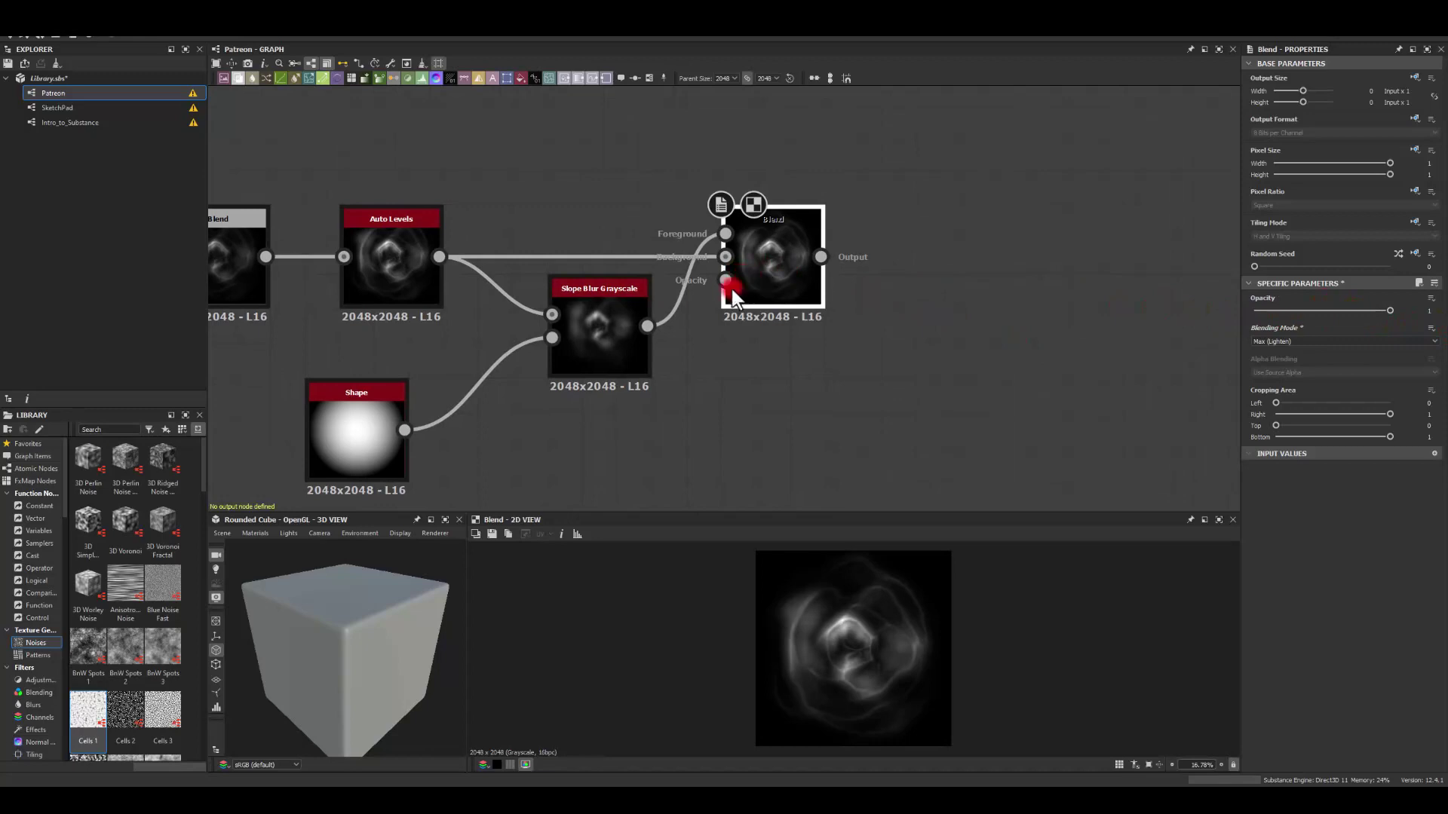
click(642, 322)
mouse_move(1312, 601)
mouse_down()
mouse_move(1360, 595)
mouse_move(1304, 588)
mouse_up()
drag(1395, 591, 1444, 594)
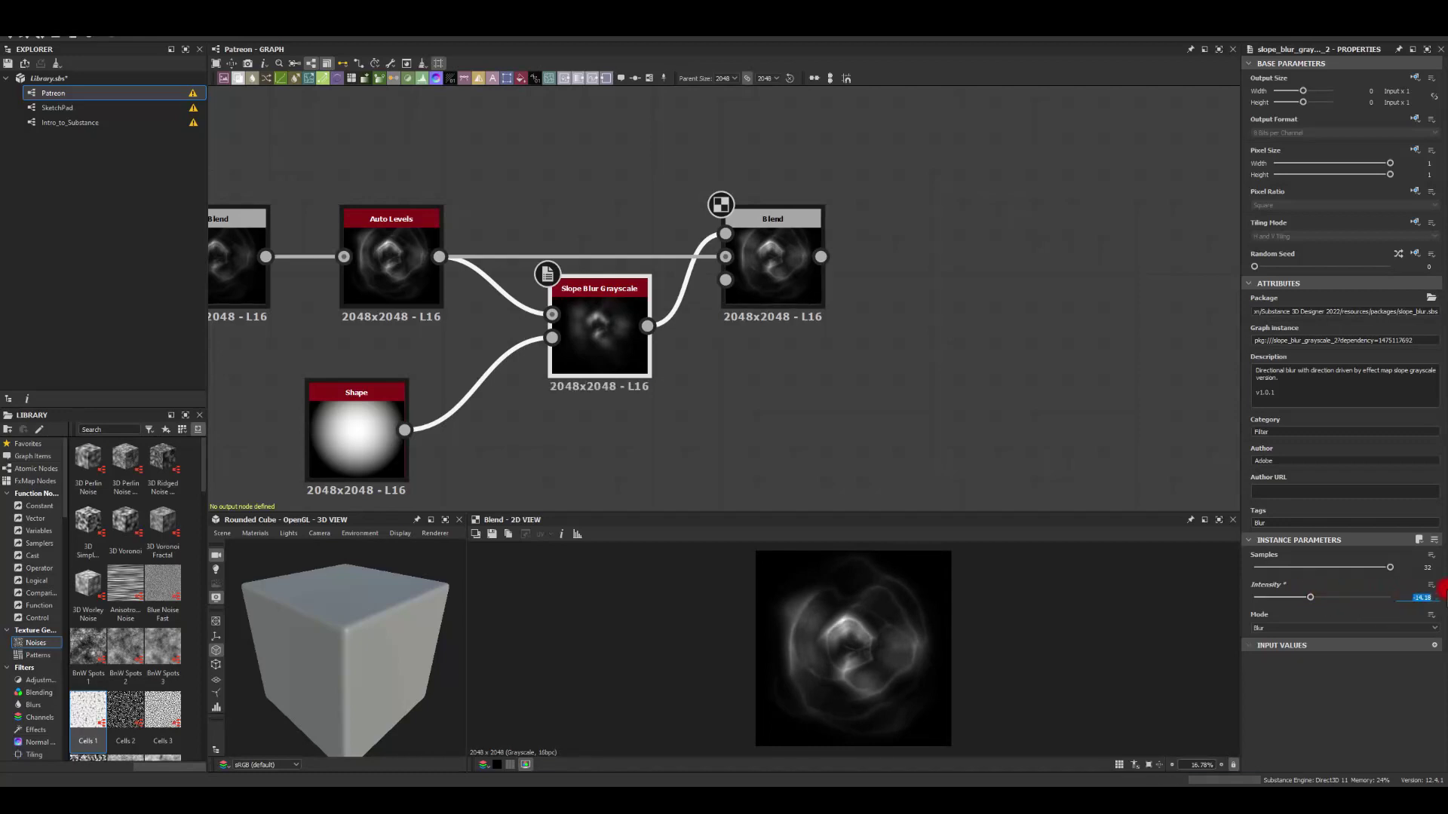
text(-15)
key(Return)
mouse_move(1012, 287)
middle_down()
mouse_move(947, 259)
mouse_move(986, 301)
mouse_move(1016, 301)
middle_up()
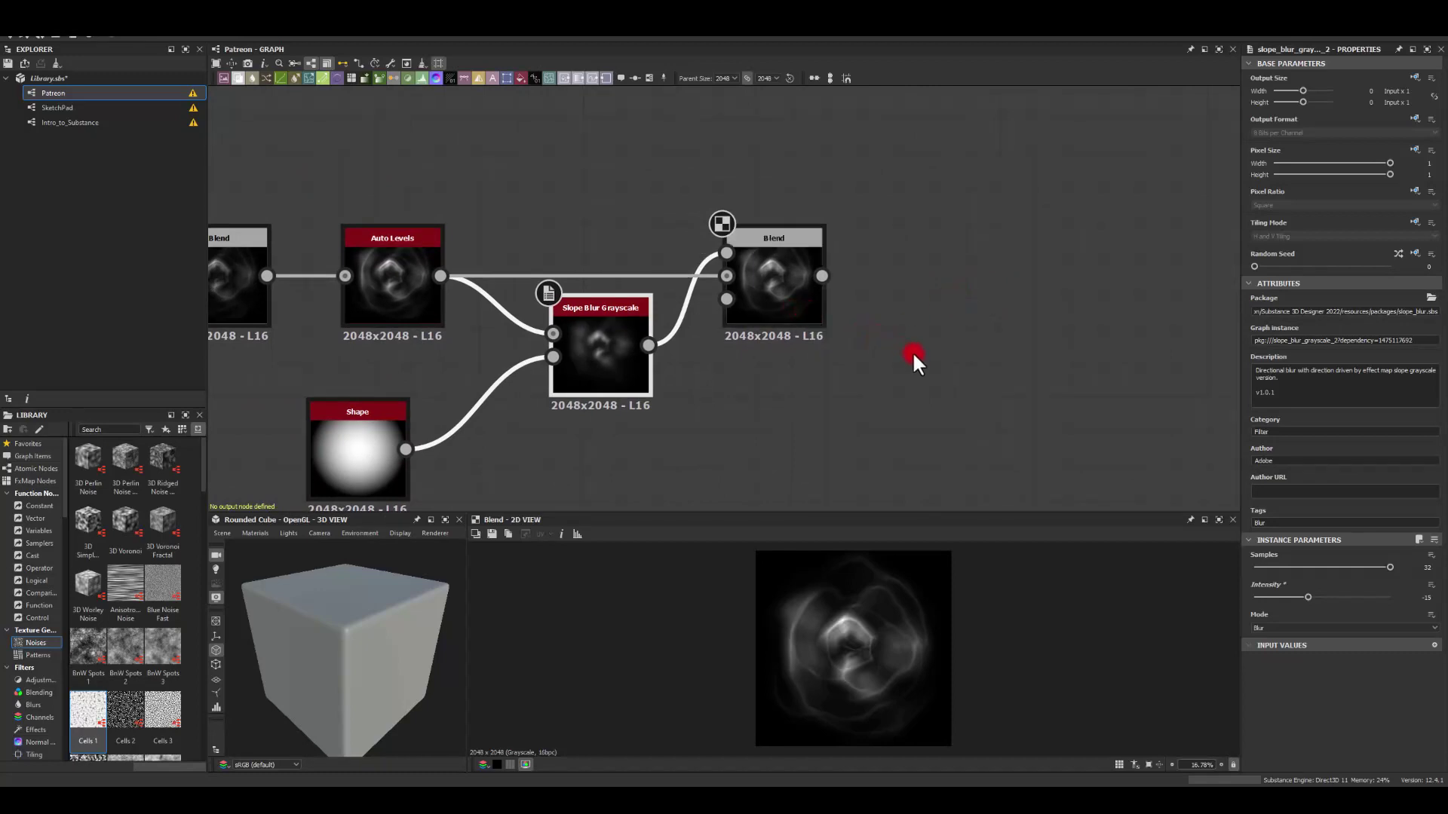
- Add a Levels node fed by the newest Blend output and shift its input midtones slightly darker-side to brighten the image
middle_drag(915, 362, 673, 379)
drag(581, 296, 715, 306)
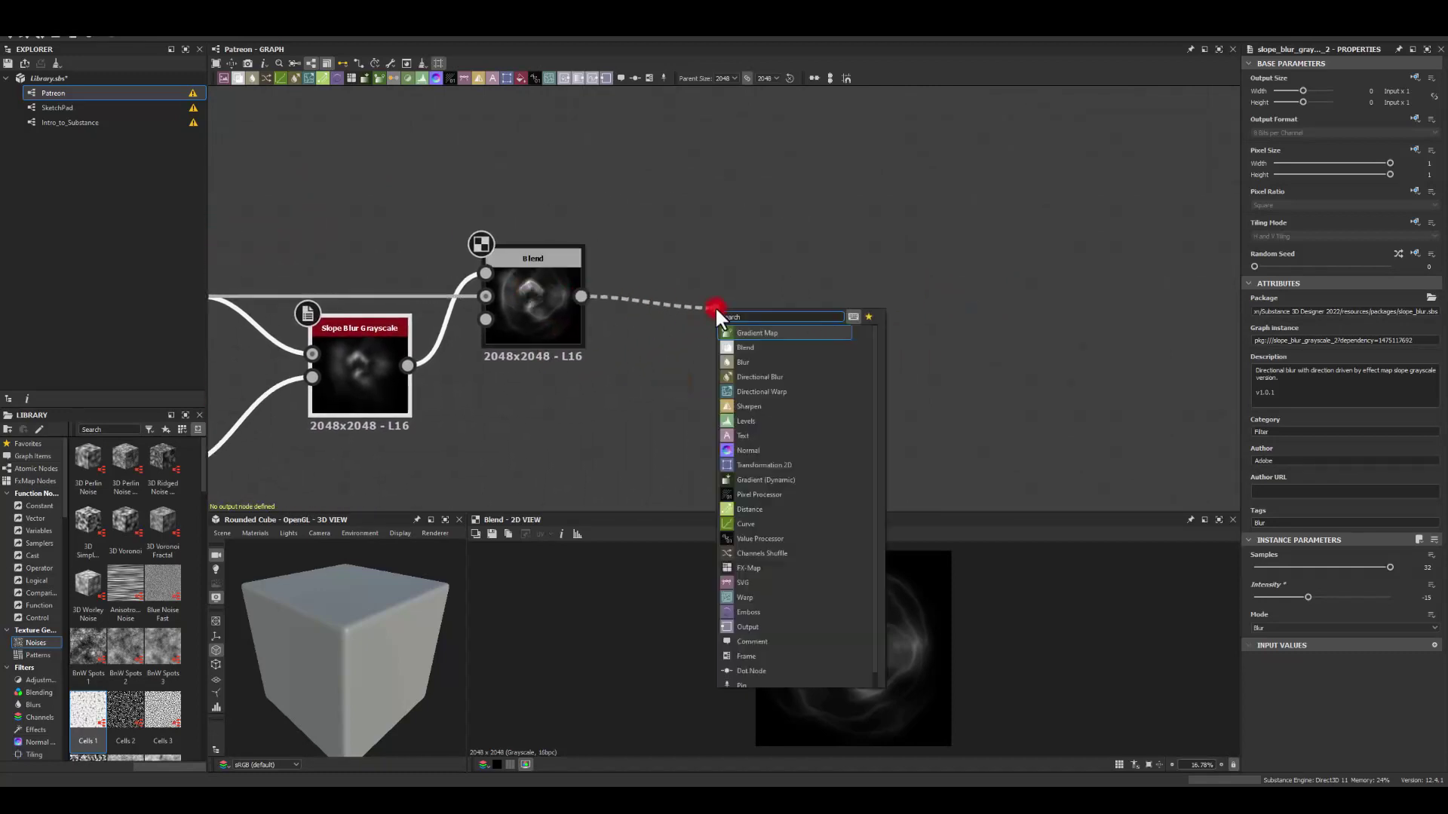
text(levels)
key(Return)
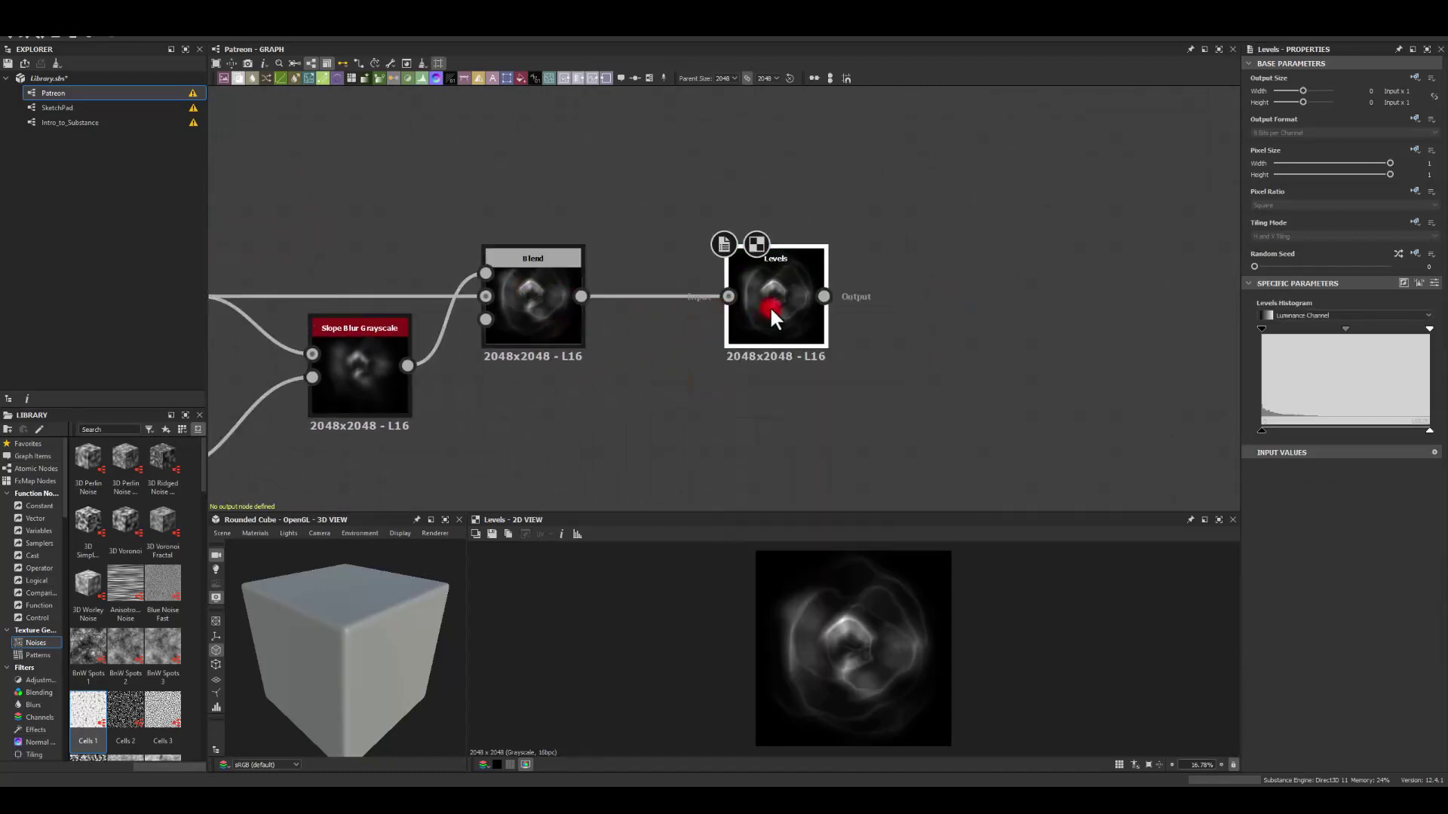
drag(1347, 333, 1342, 328)
- Add a Gradient Map node fed by the Levels output
middle_drag(808, 292, 713, 278)
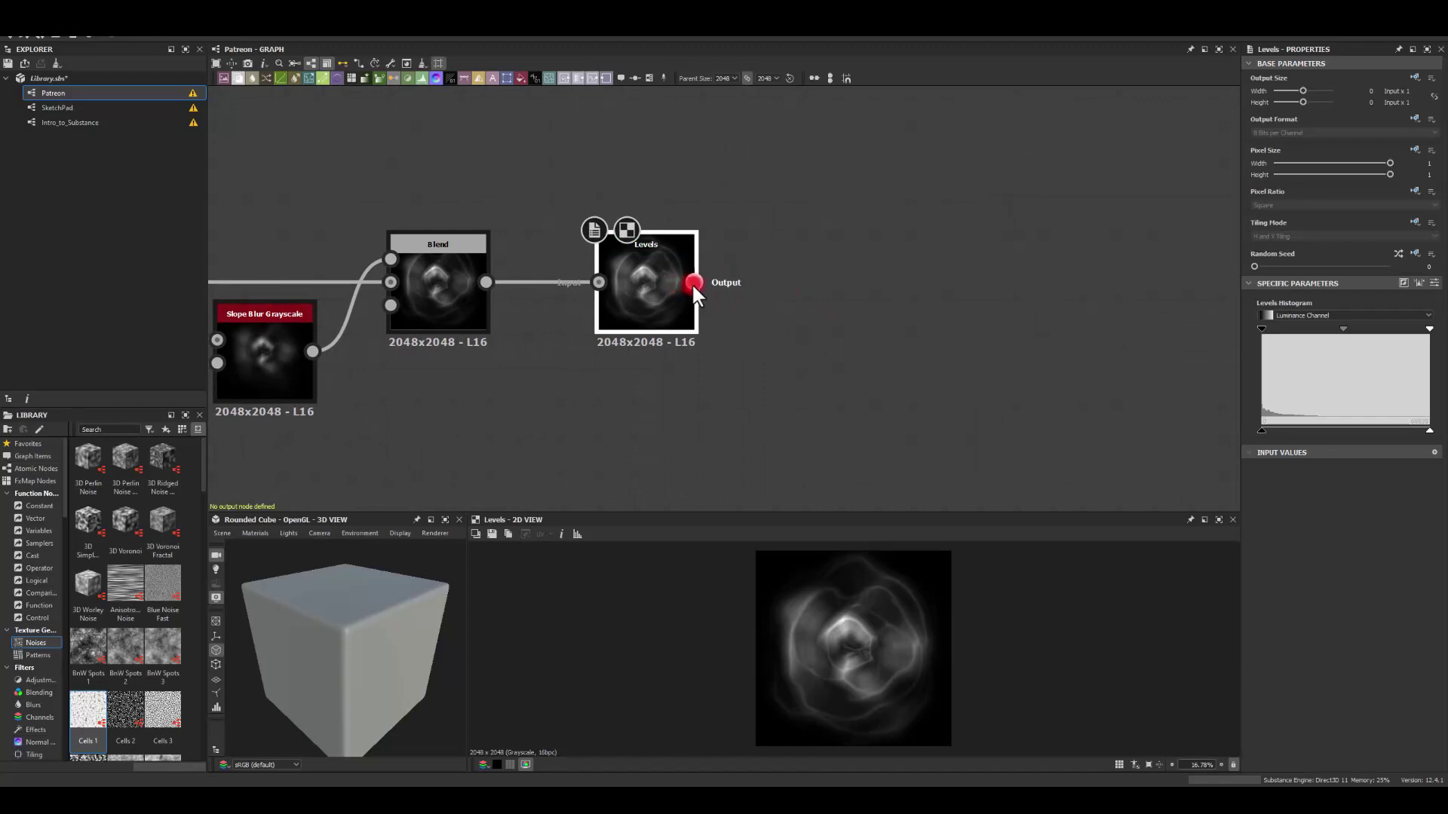
drag(693, 283, 853, 288)
key(Return)
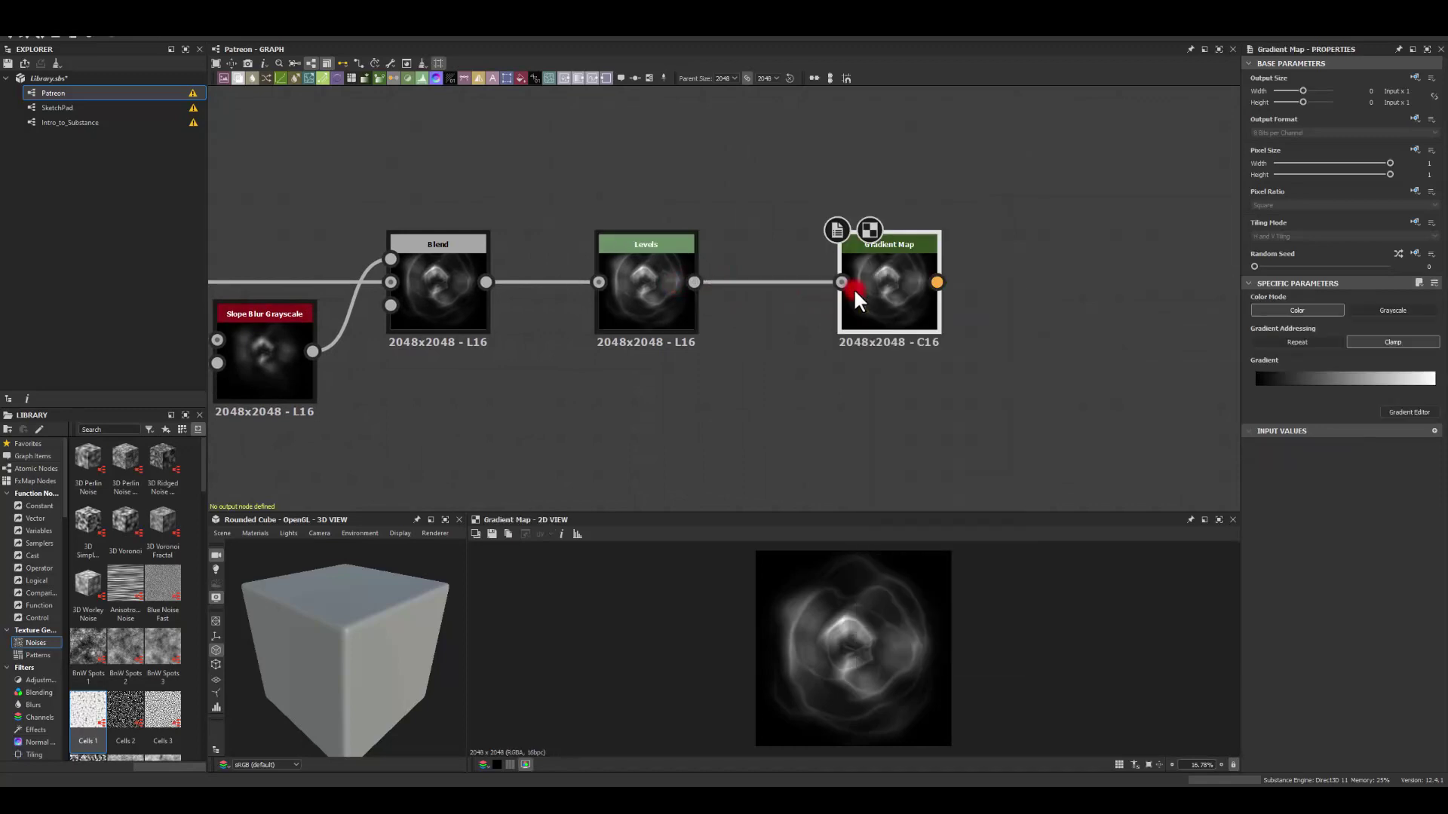
- Open the Gradient Map's gradient for editing and add a bright cyan key at position 0.823
click(1408, 380)
click(1407, 412)
click(1094, 138)
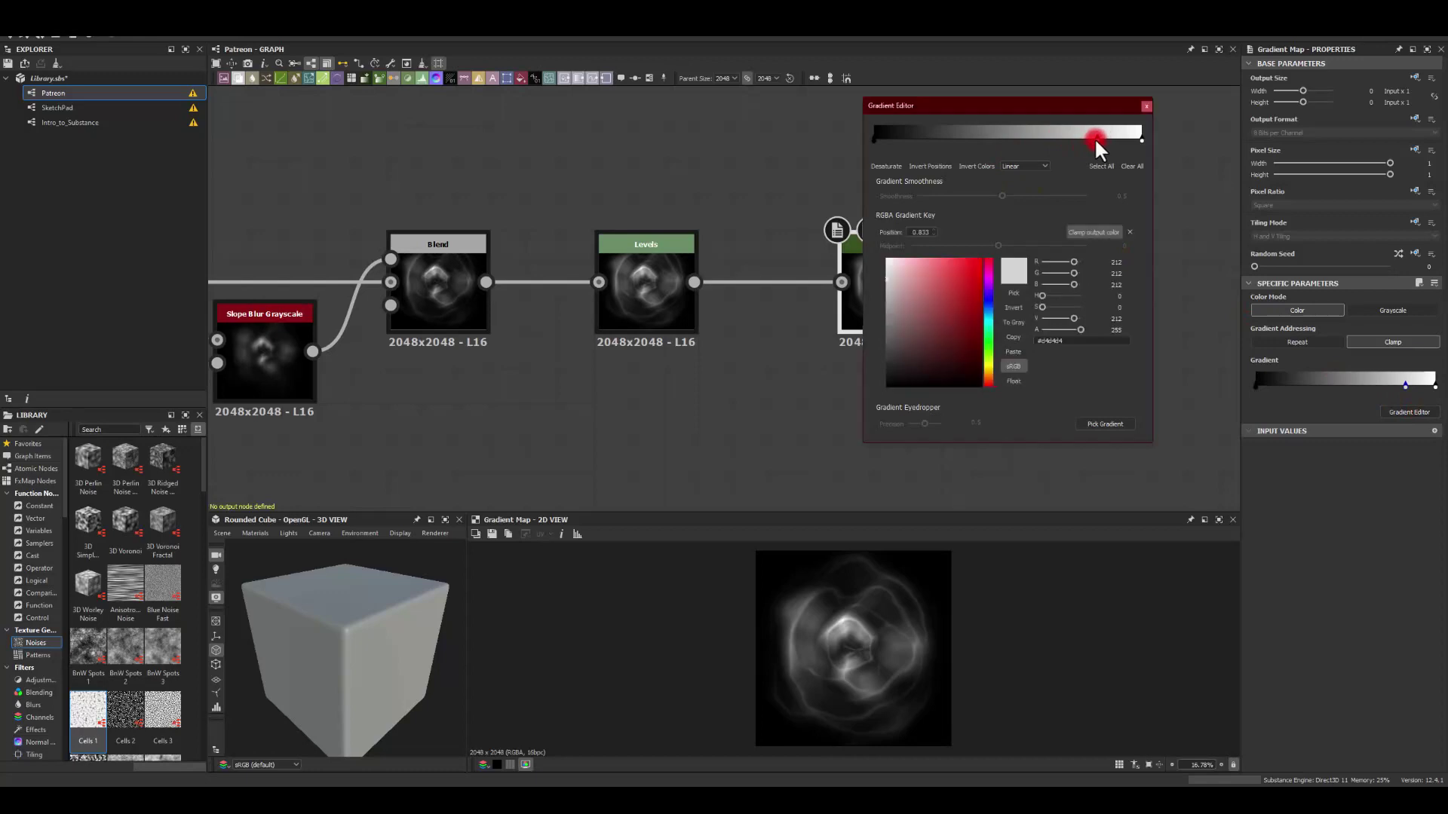
click(981, 261)
click(994, 318)
drag(996, 318, 994, 317)
- Add a second gradient key at position 0.464 and color it saturated deep blue
click(996, 129)
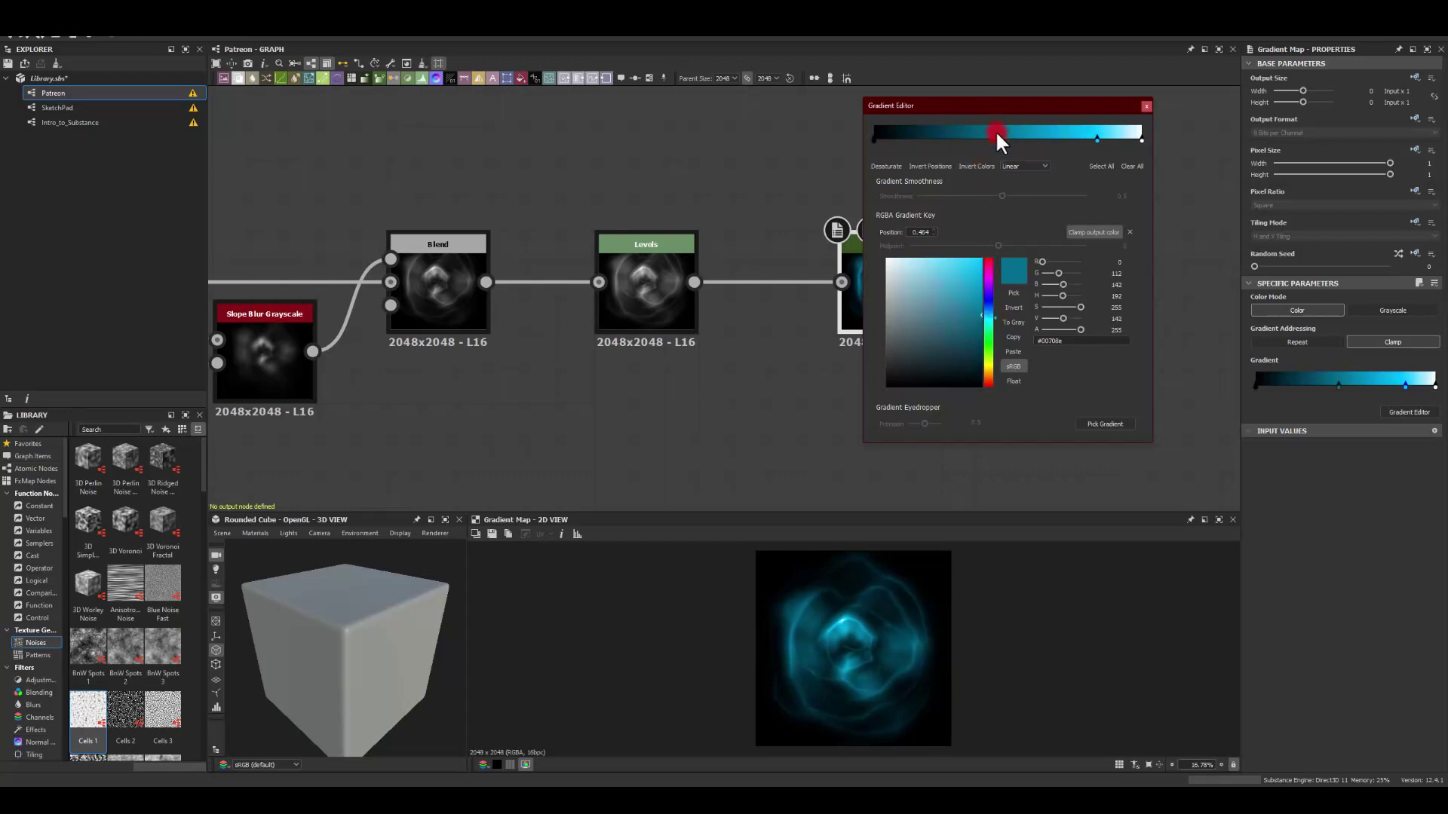
click(990, 315)
drag(953, 297, 1006, 238)
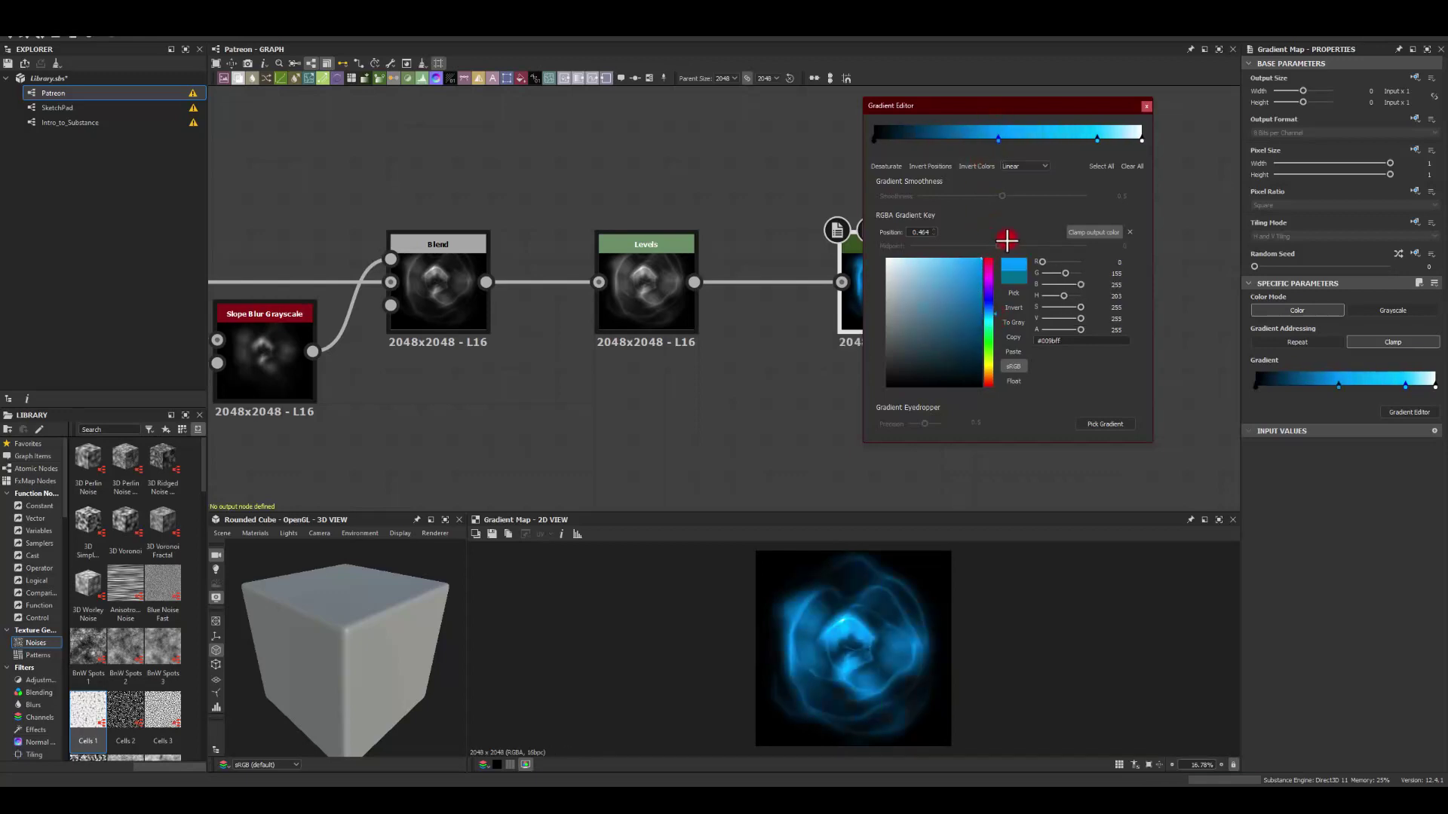
drag(988, 319, 997, 295)
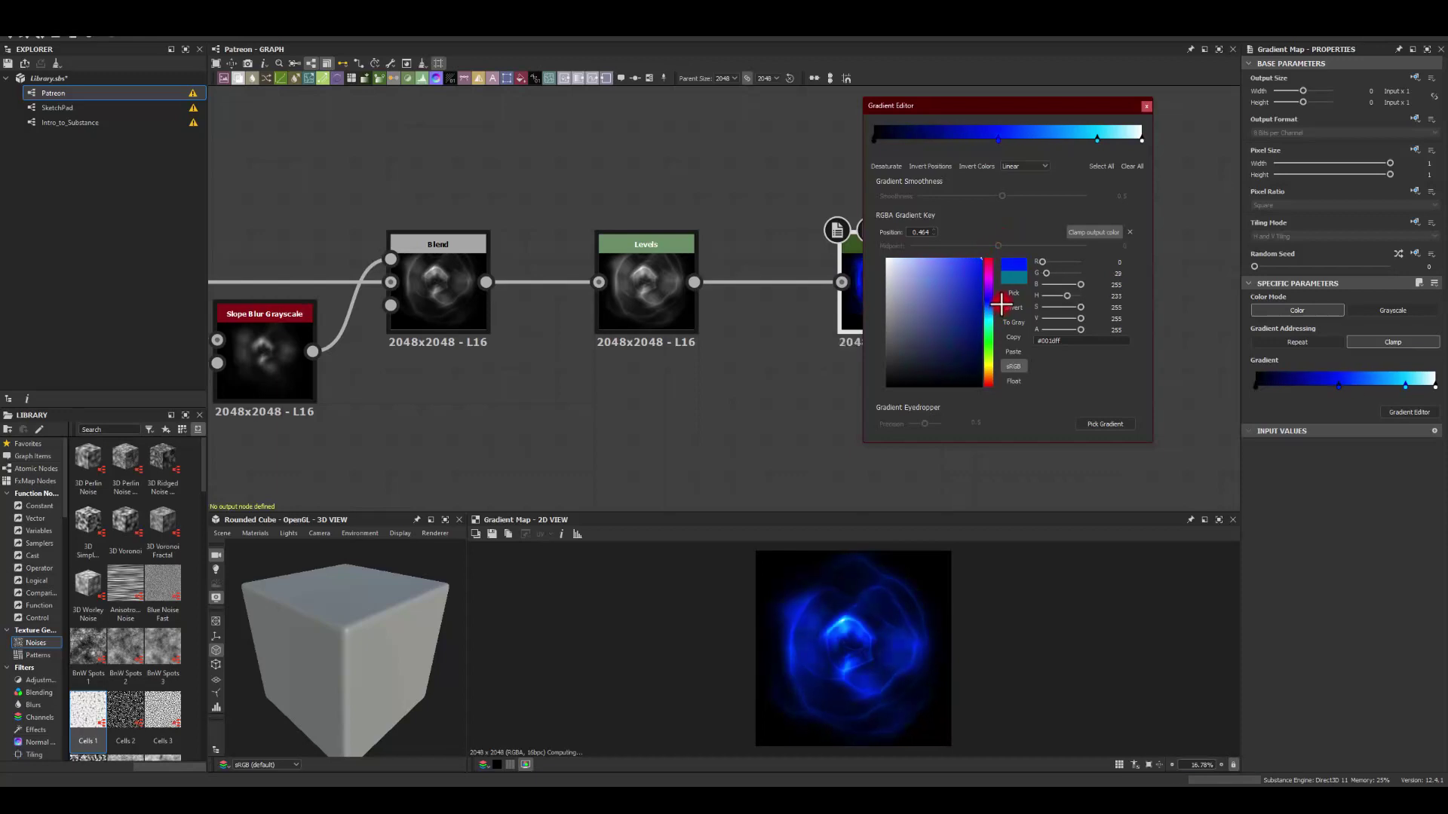
- Move the cyan key toward the middle and the blue key to position 0.359, tint the latter blue-violet, and close the gradient editor
drag(1097, 139, 968, 138)
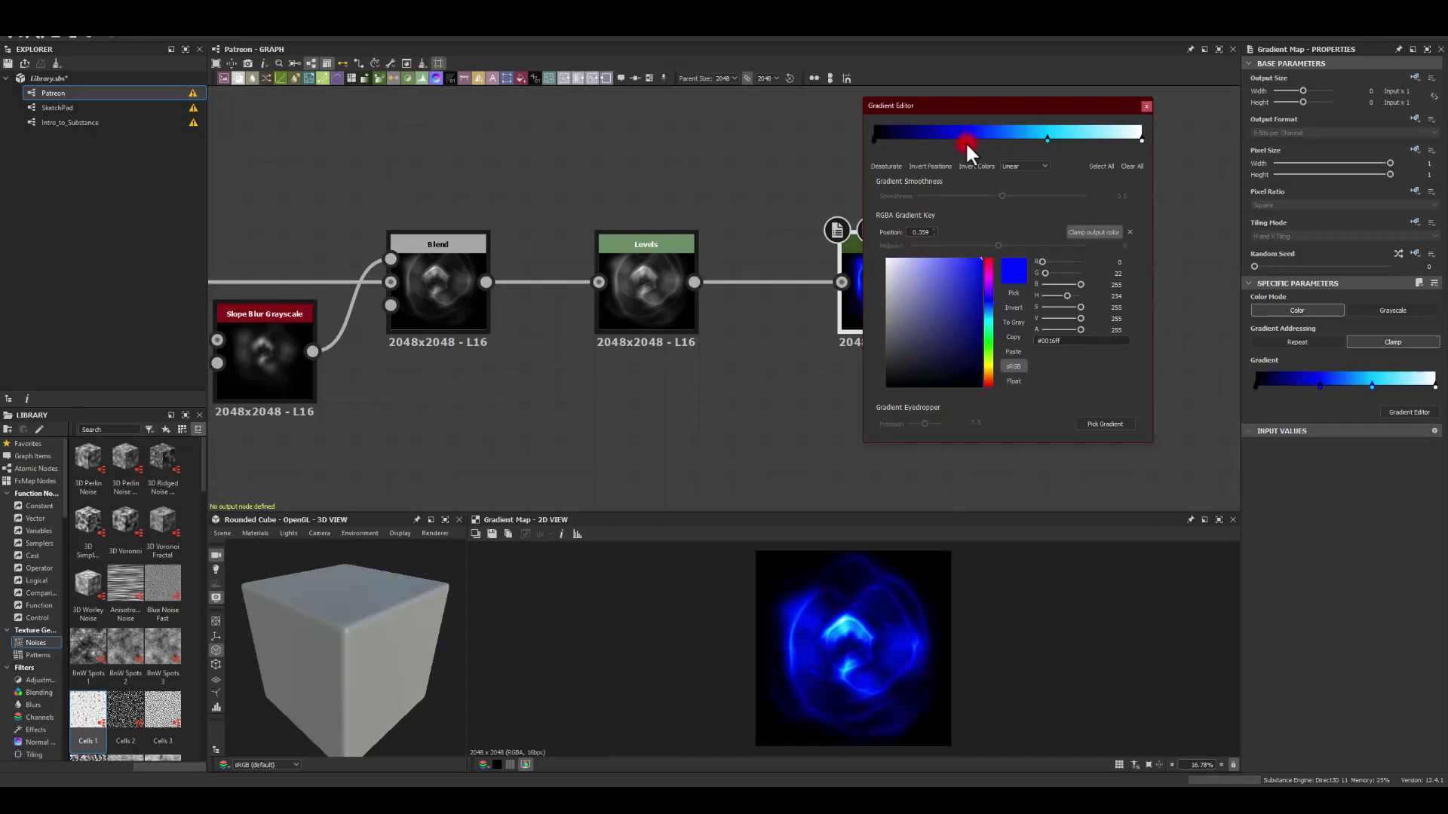
drag(952, 277, 1009, 297)
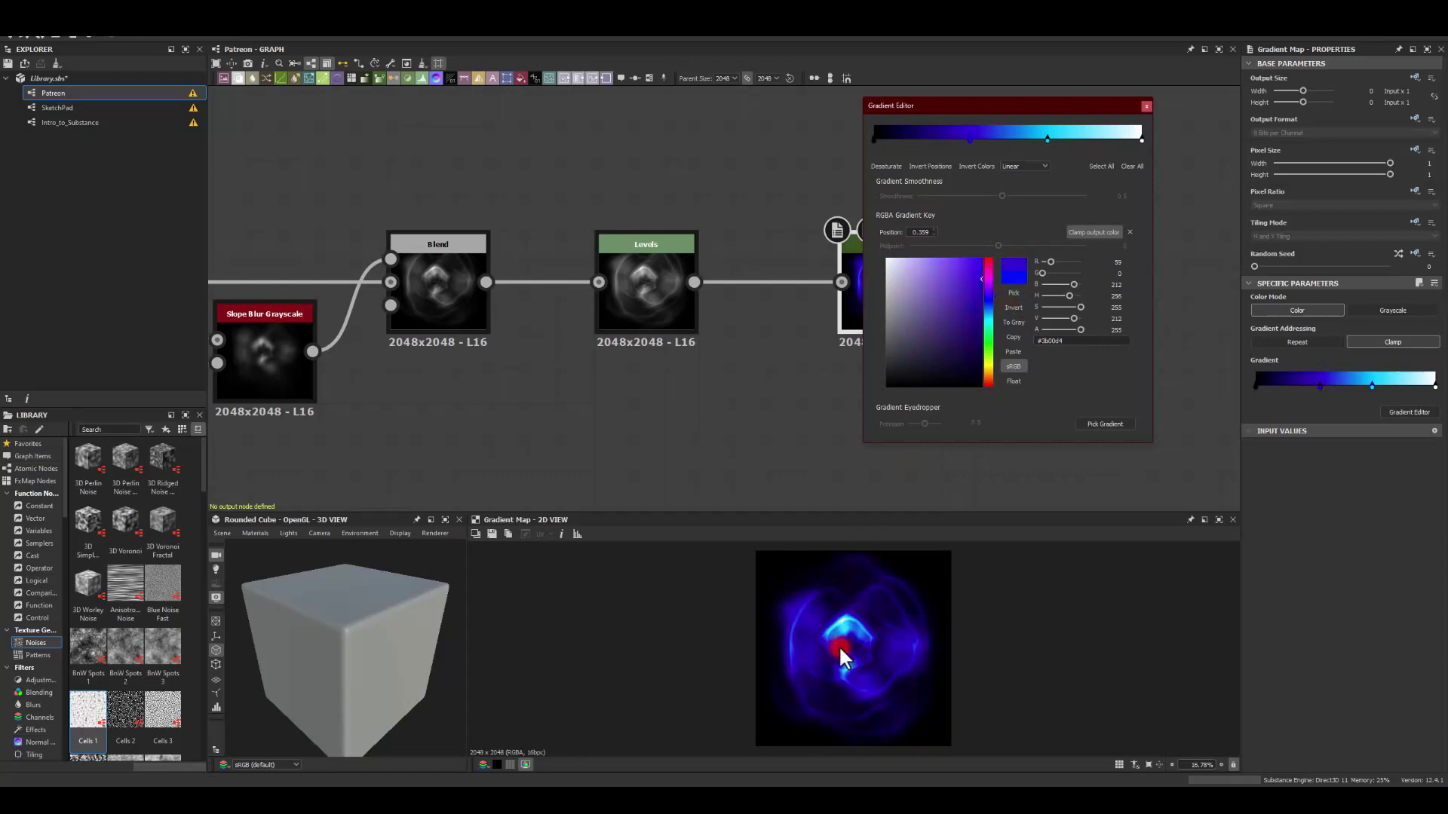
click(1039, 262)
click(1141, 139)
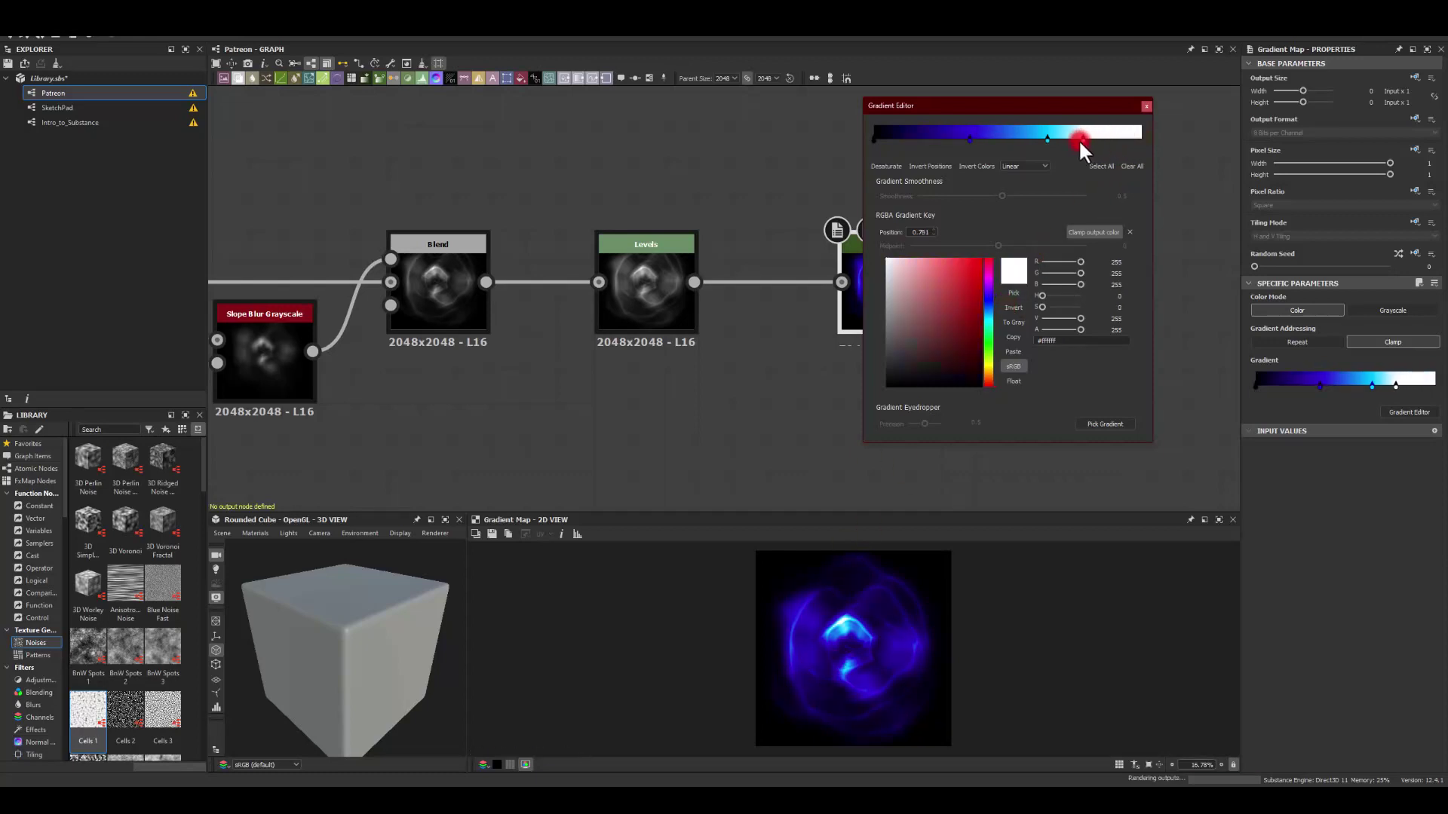
click(1147, 106)
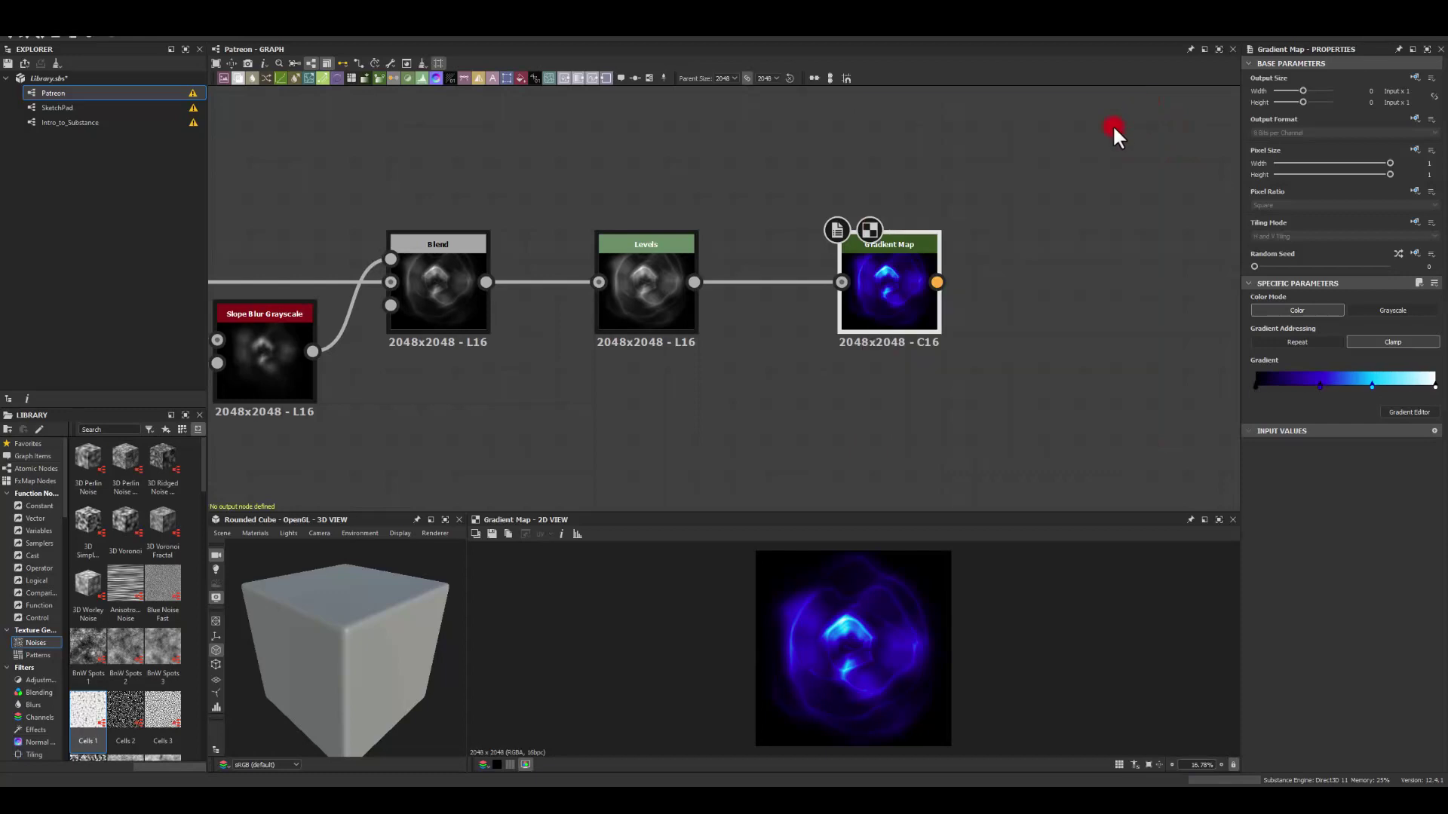
- Add a Glow node fed by the Gradient Map and set its glow color to bright azure blue
drag(936, 282, 1047, 268)
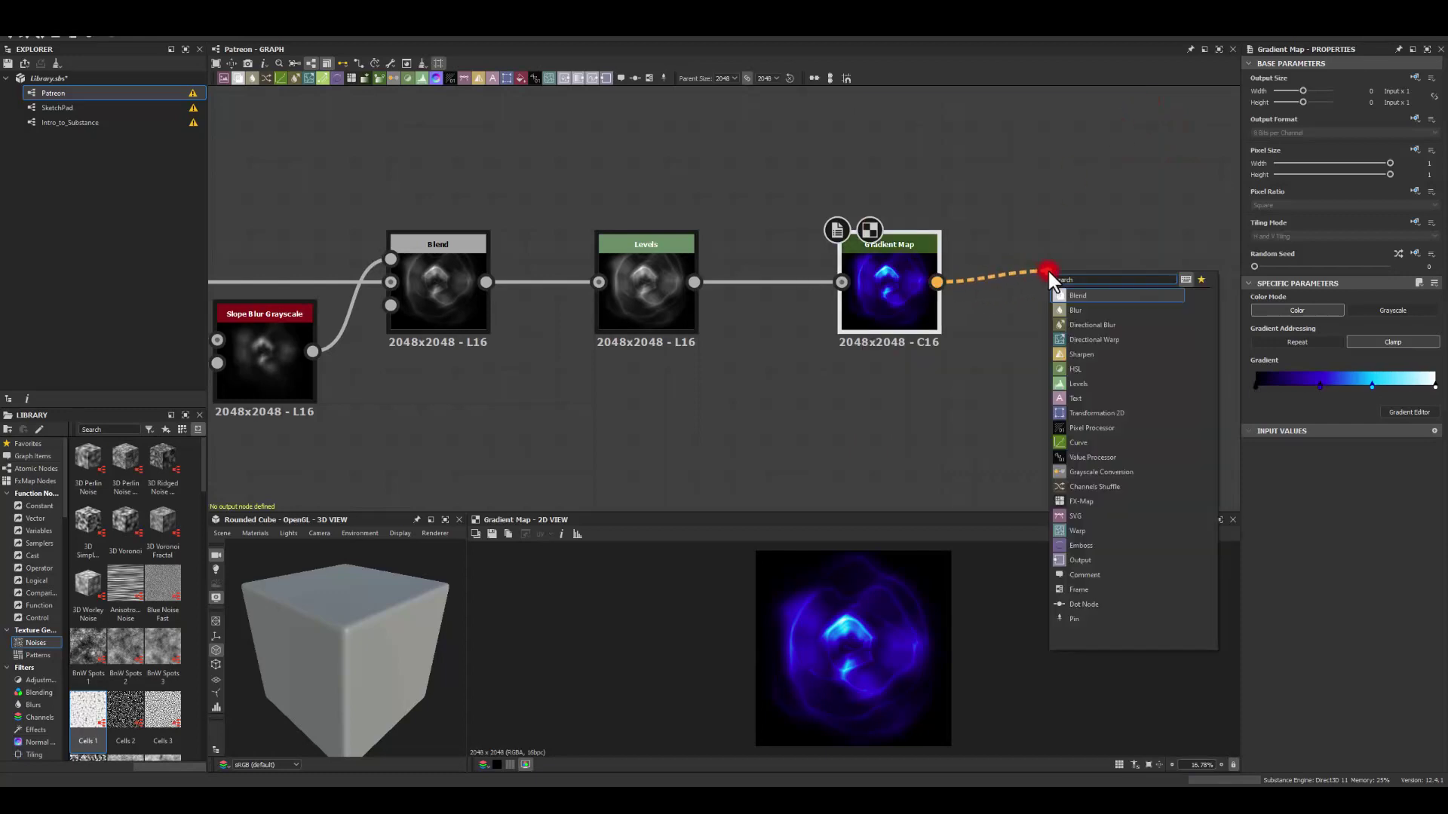
text(glo)
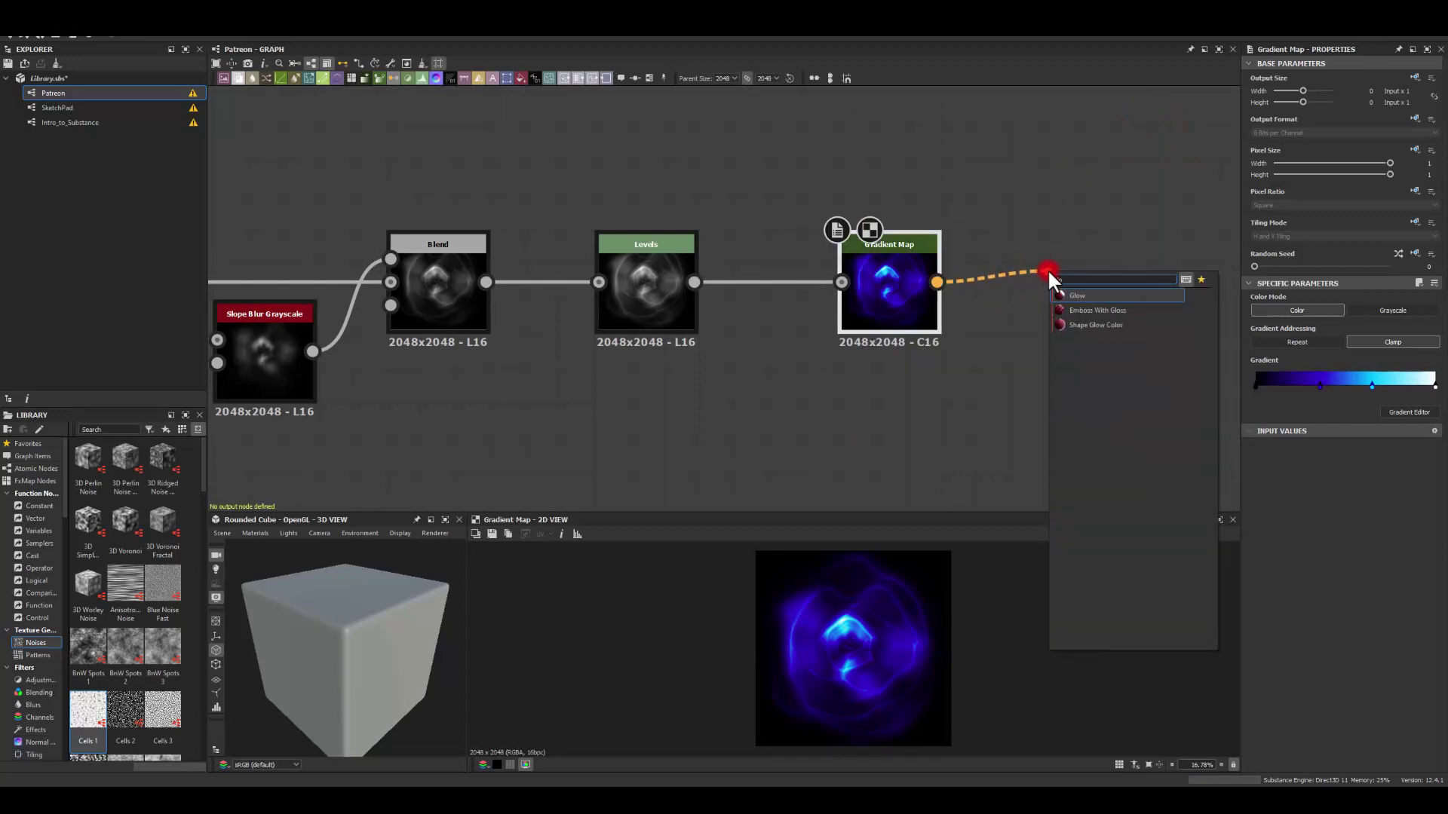
key(Return)
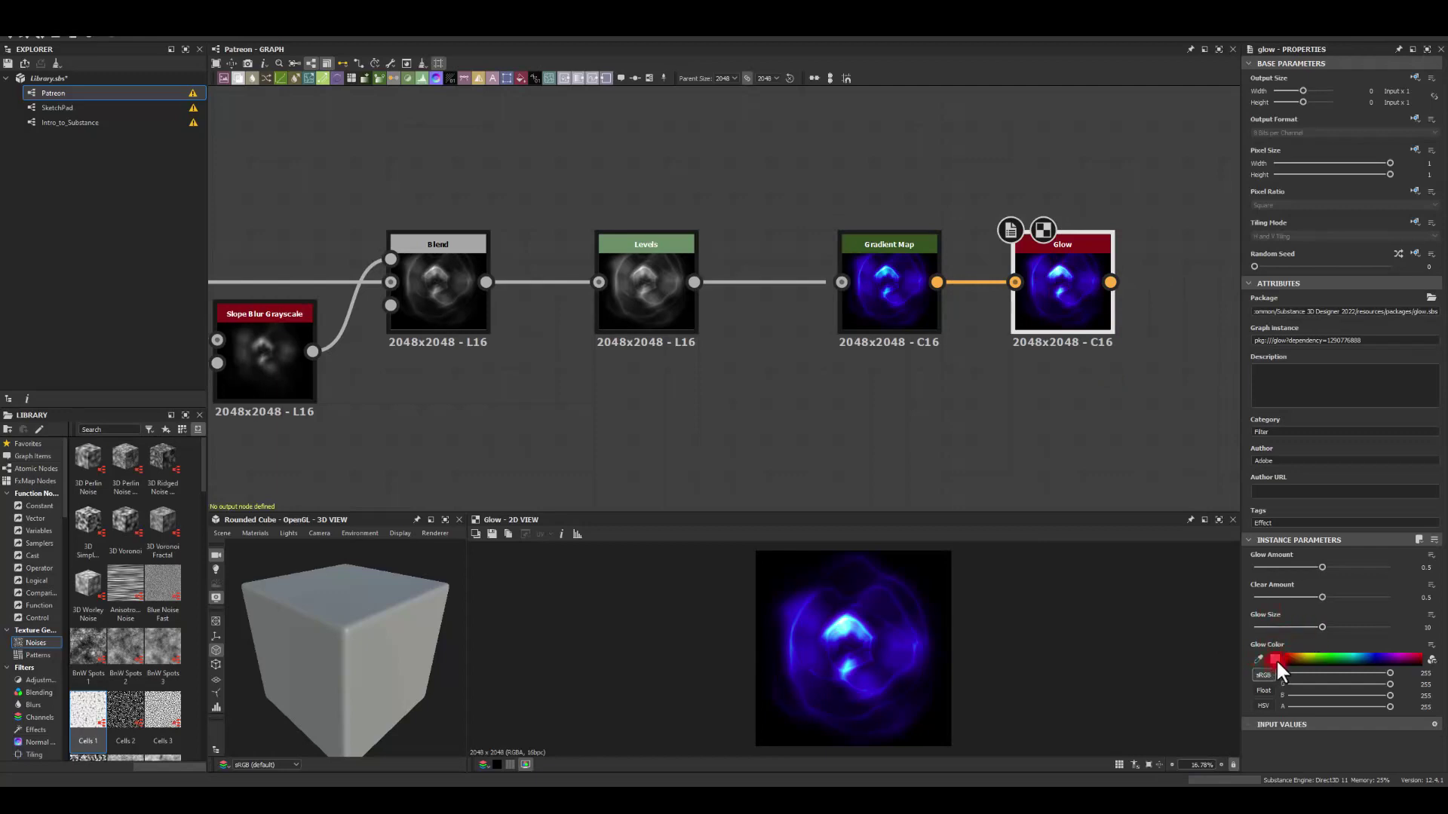
click(1274, 659)
click(570, 199)
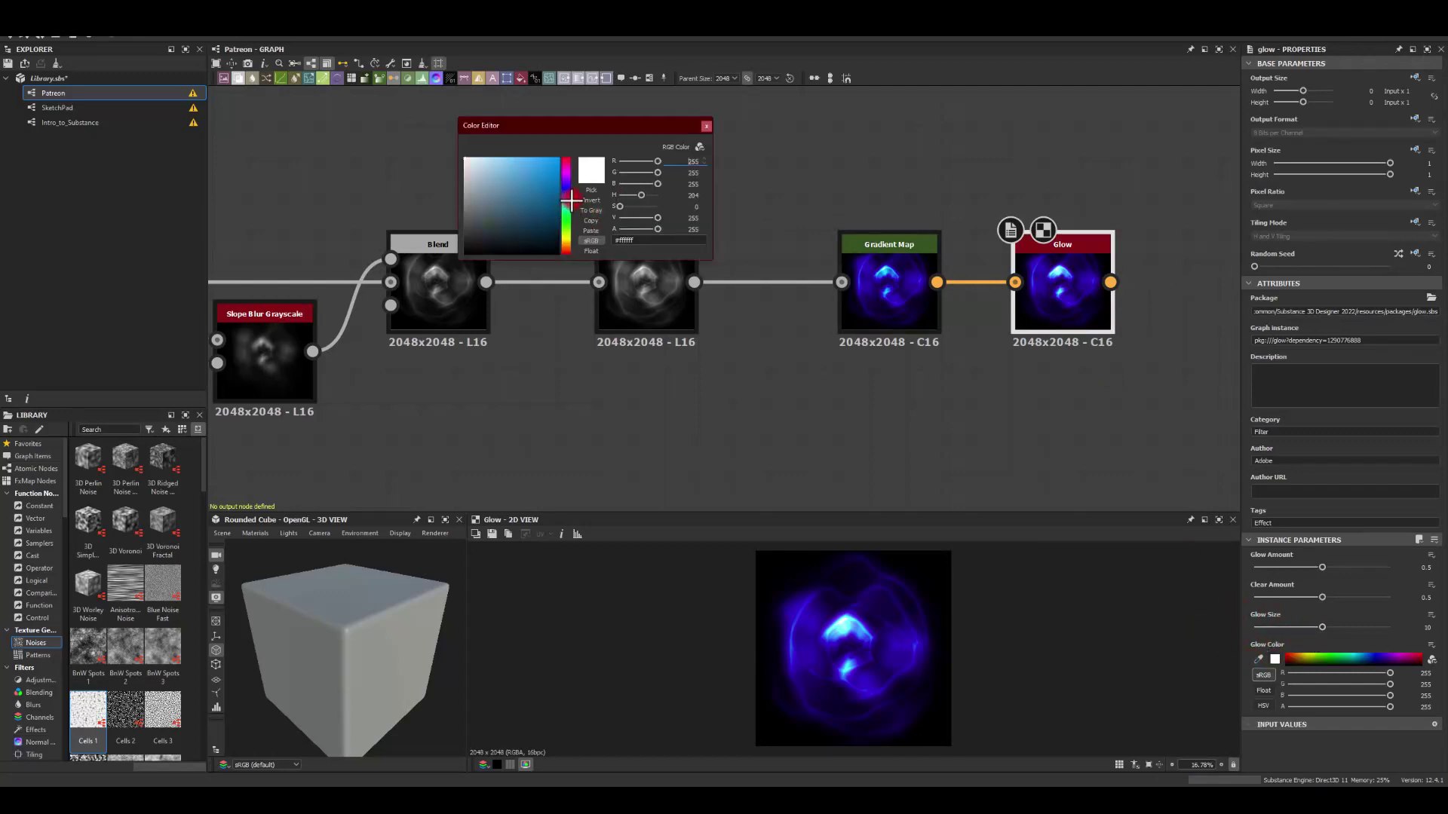
click(559, 159)
click(706, 125)
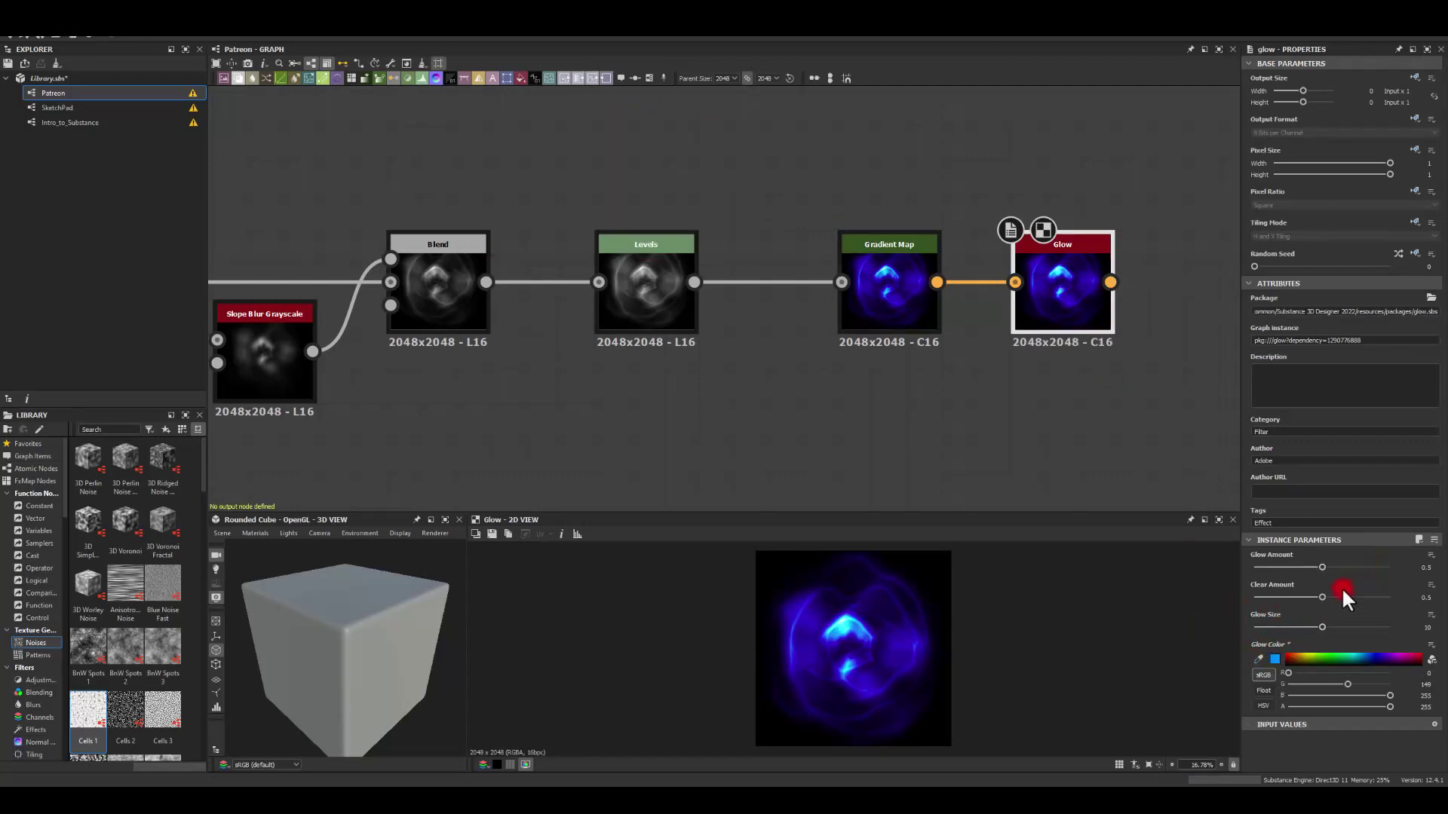
- Set Glow Amount to 0.81, Clear Amount to 0.36 and Glow Size to 16.1, and place the Gradient Map closer to the Glow node
drag(1319, 565, 1363, 626)
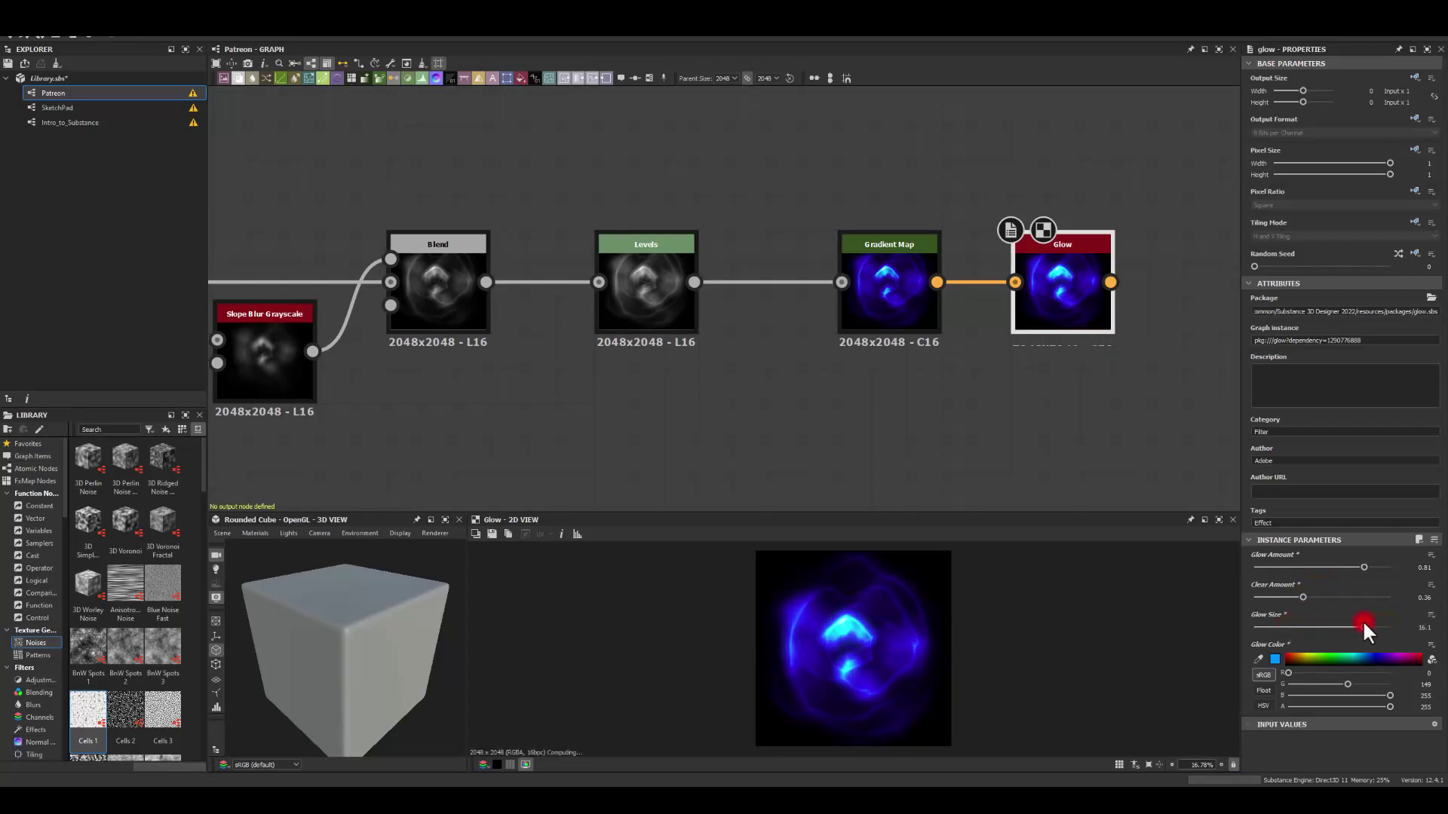
drag(915, 261, 1015, 283)
click(1049, 274)
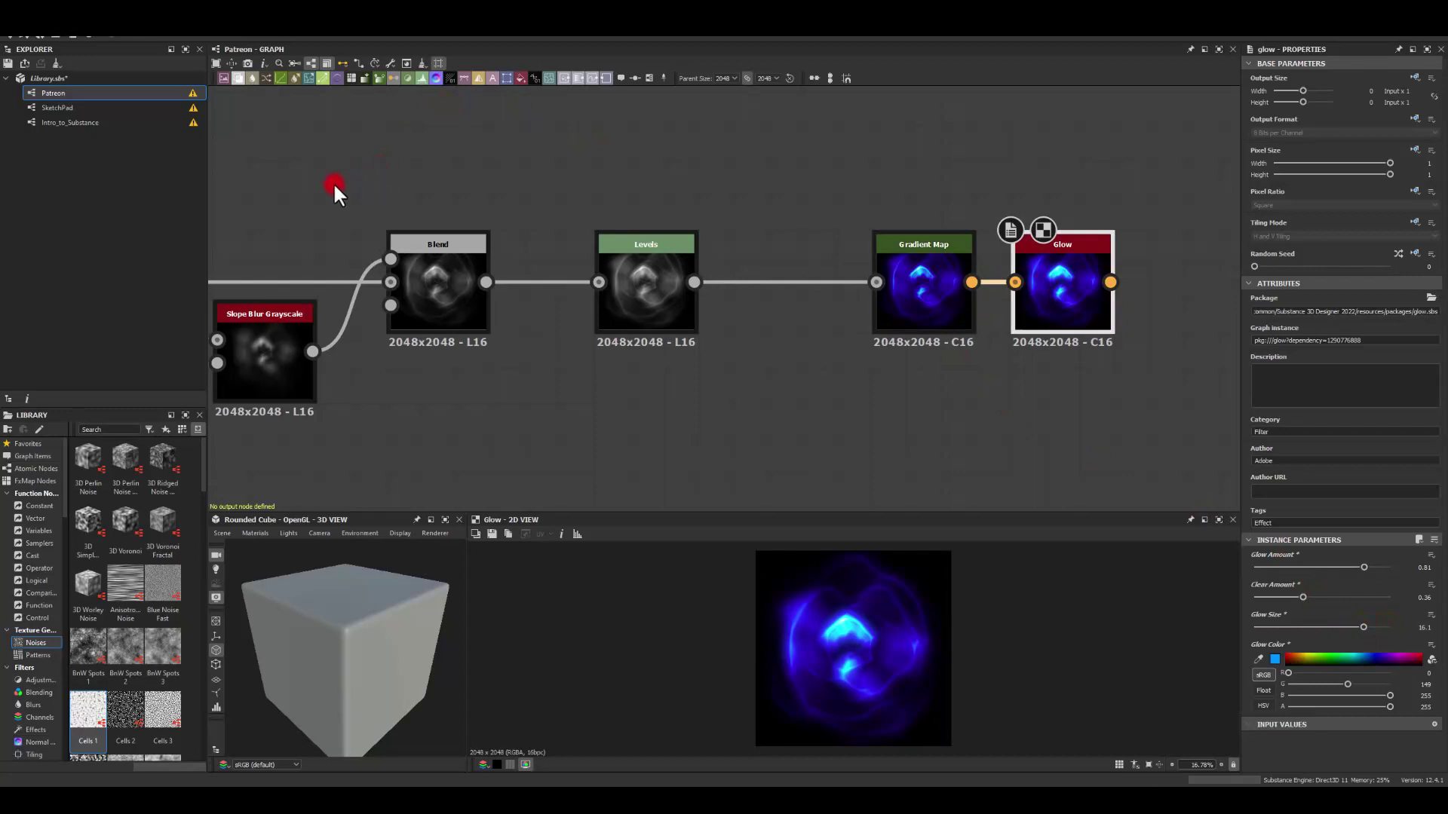
- Switch the last Slope Blur Grayscale's mode to Max after trying the other mode, and set its intensity to -10.24
middle_drag(332, 184, 554, 161)
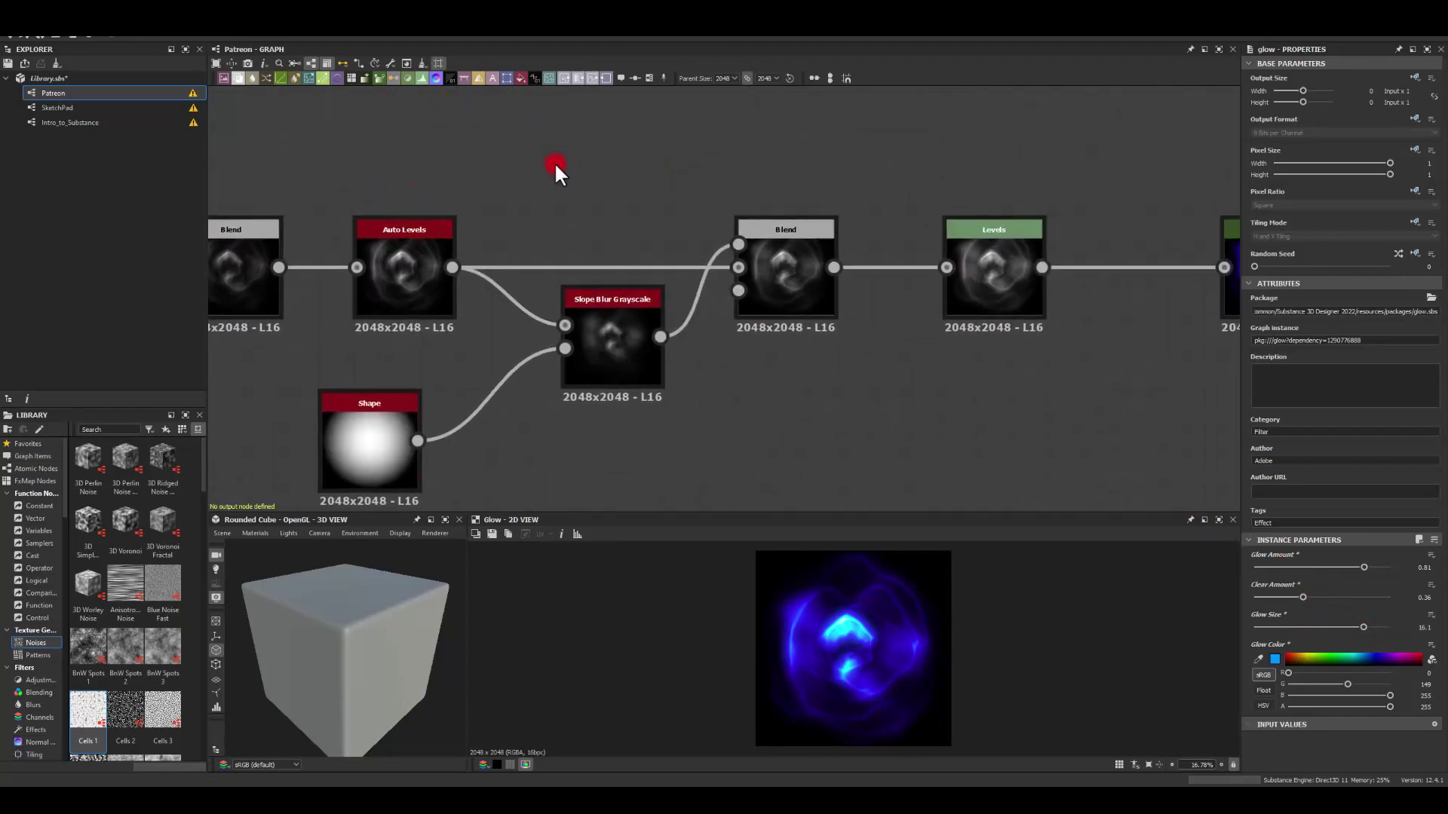
click(599, 329)
middle_drag(914, 353, 969, 364)
mouse_move(1320, 594)
mouse_down()
mouse_move(1212, 594)
mouse_move(1396, 595)
mouse_move(1317, 599)
mouse_up()
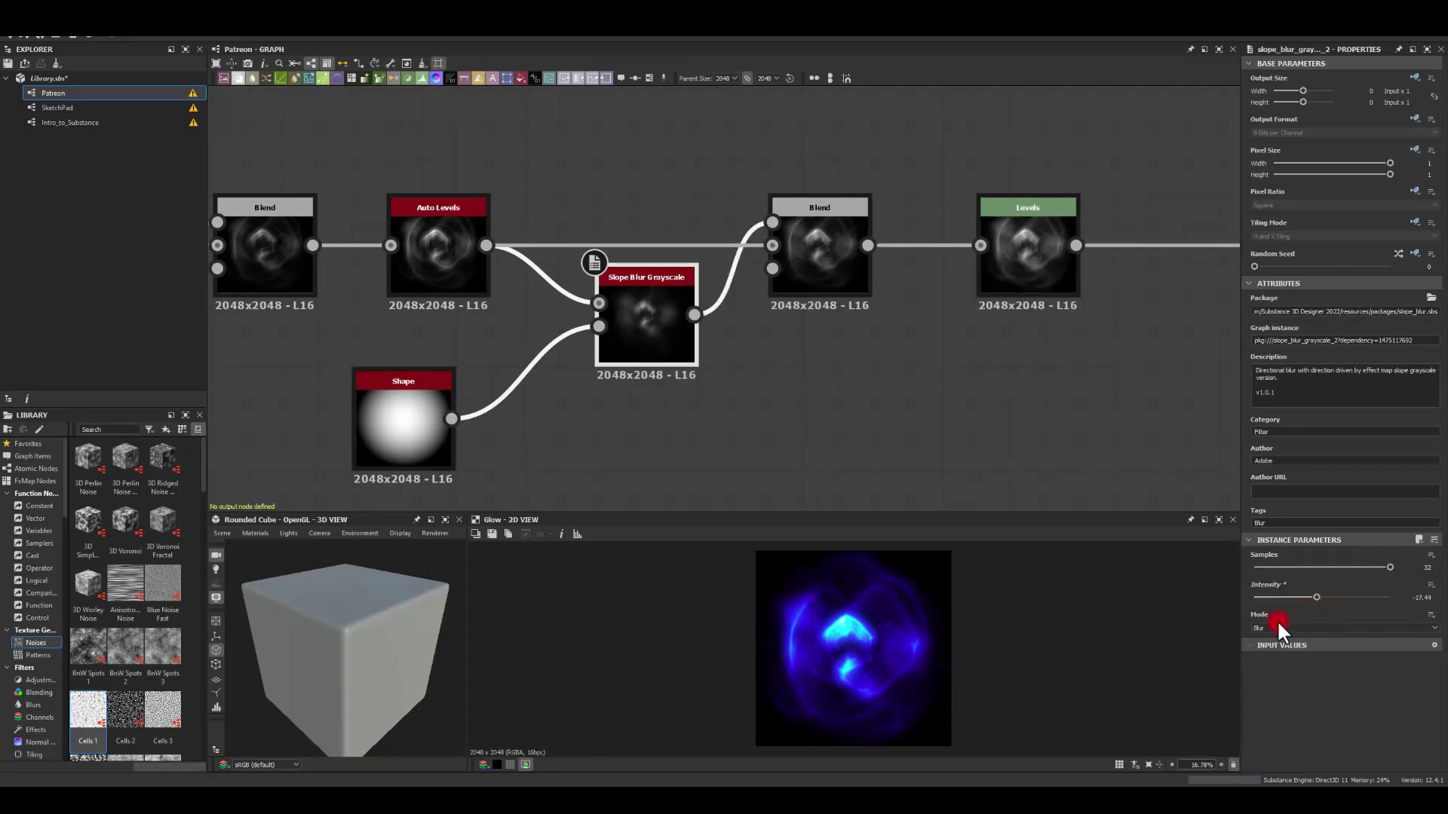
click(1268, 627)
click(1258, 638)
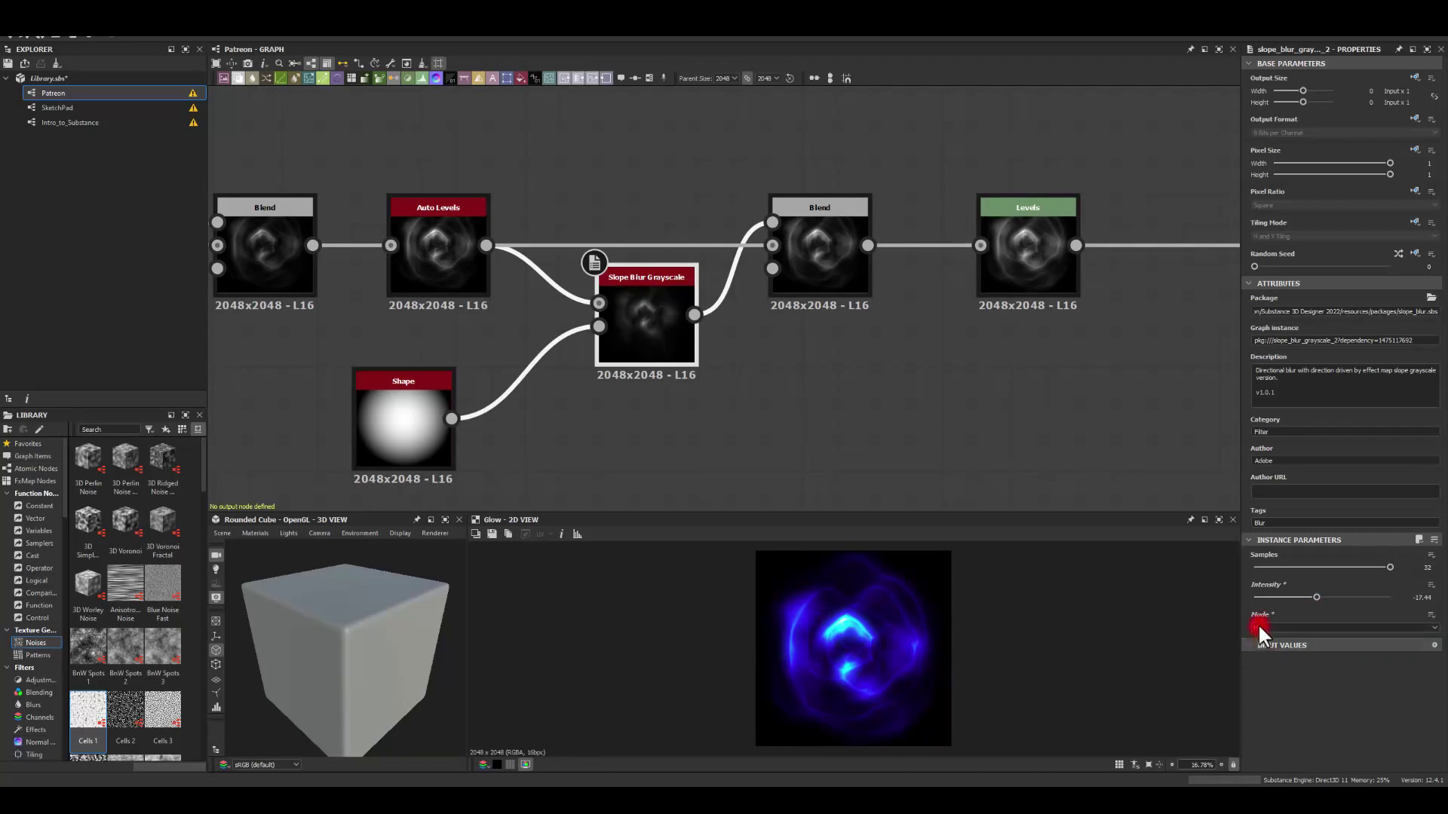
click(1258, 625)
click(1261, 648)
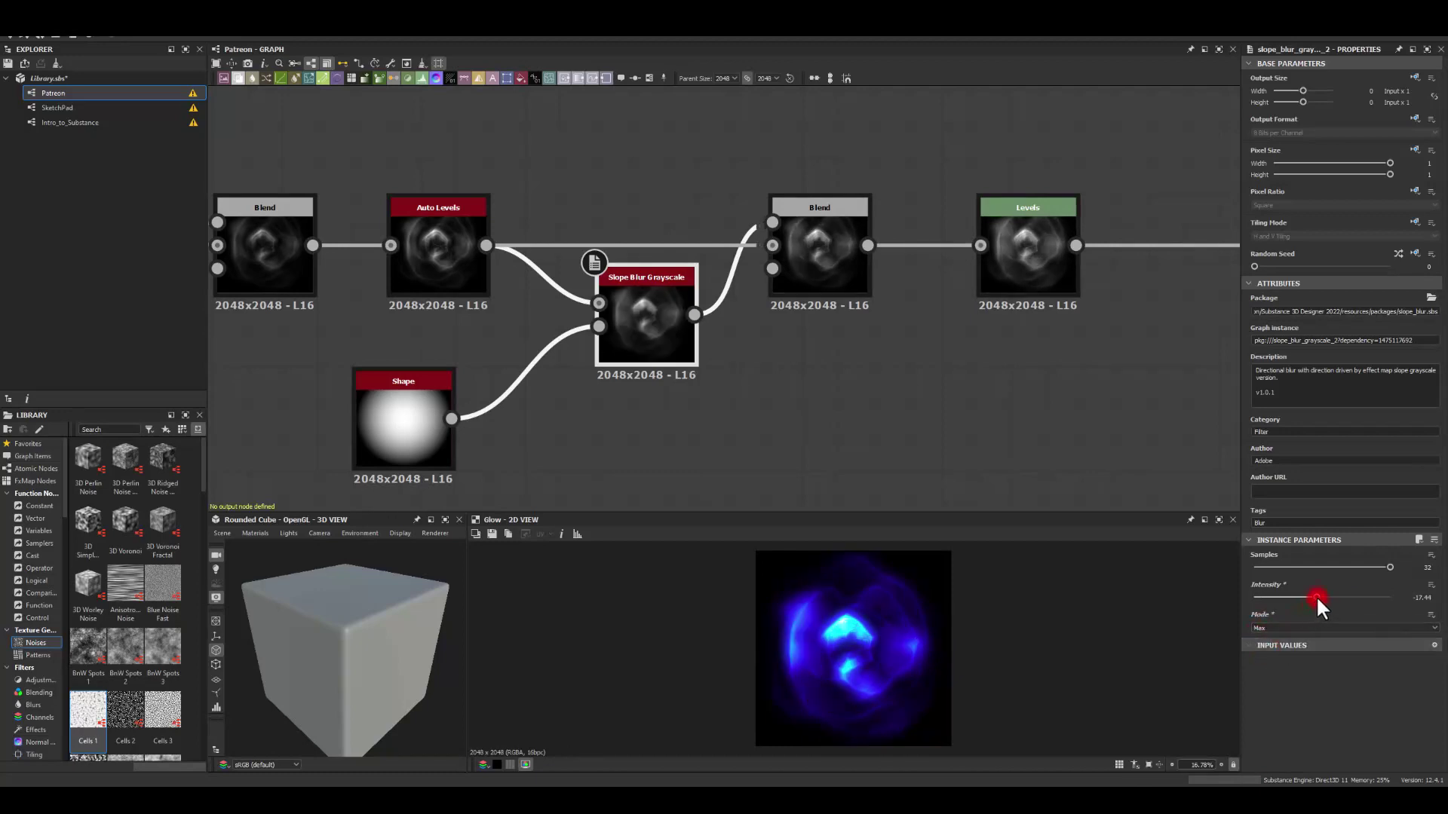
drag(1316, 597, 1400, 600)
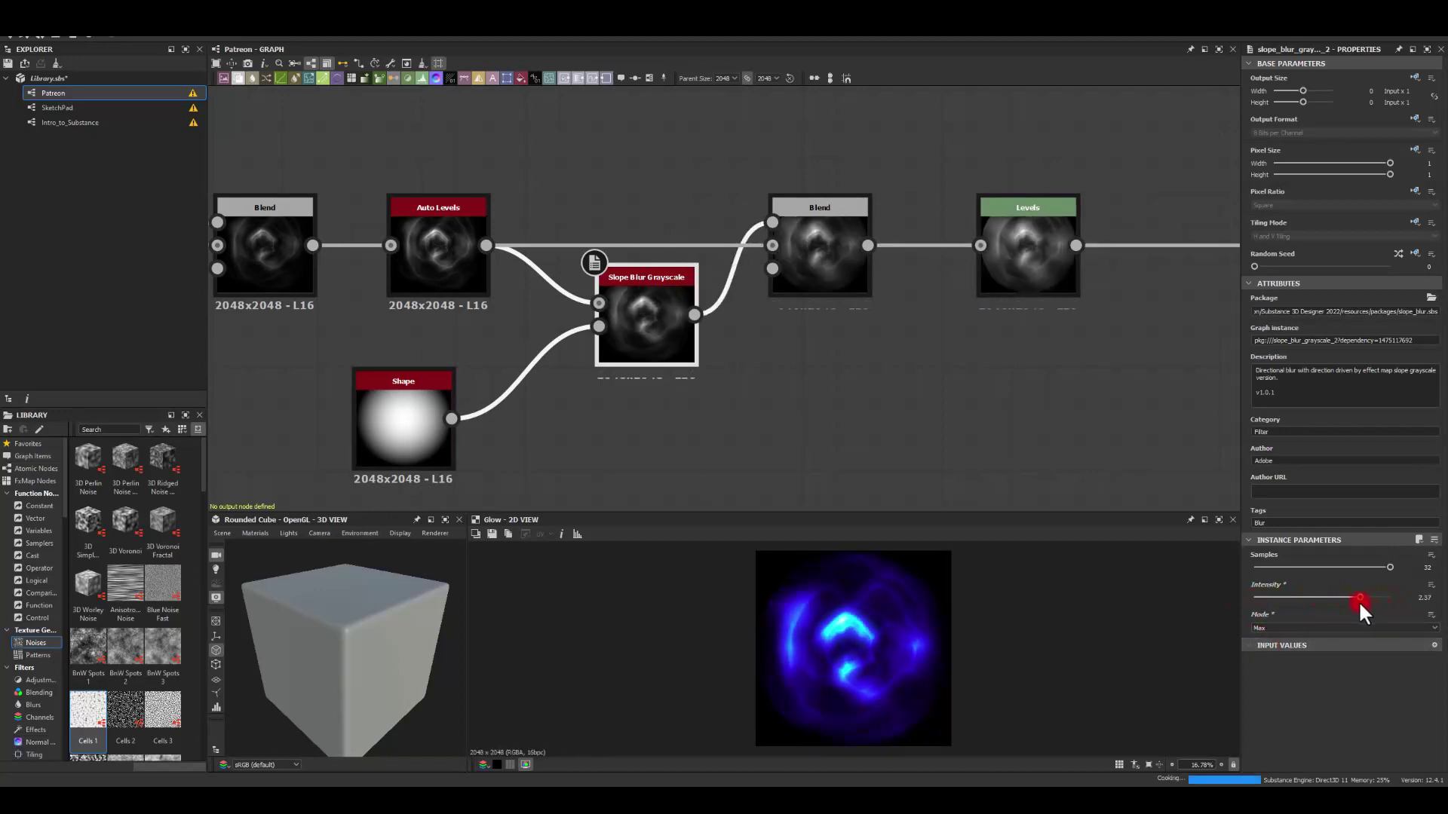
drag(1359, 600, 1318, 604)
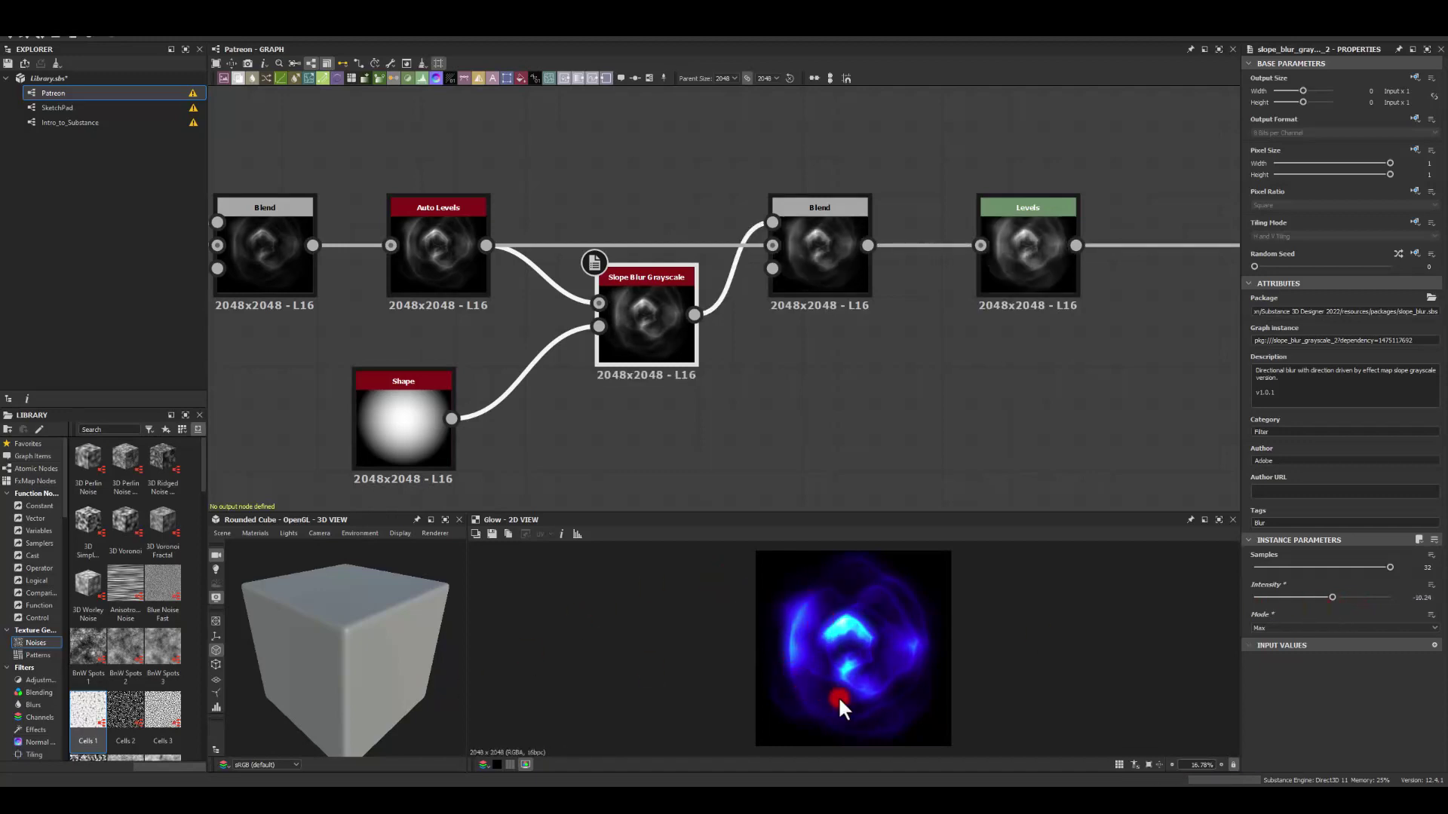
- Lower the input white point of the Levels node before the Gradient Map slightly to brighten the highlights
middle_drag(367, 136, 283, 151)
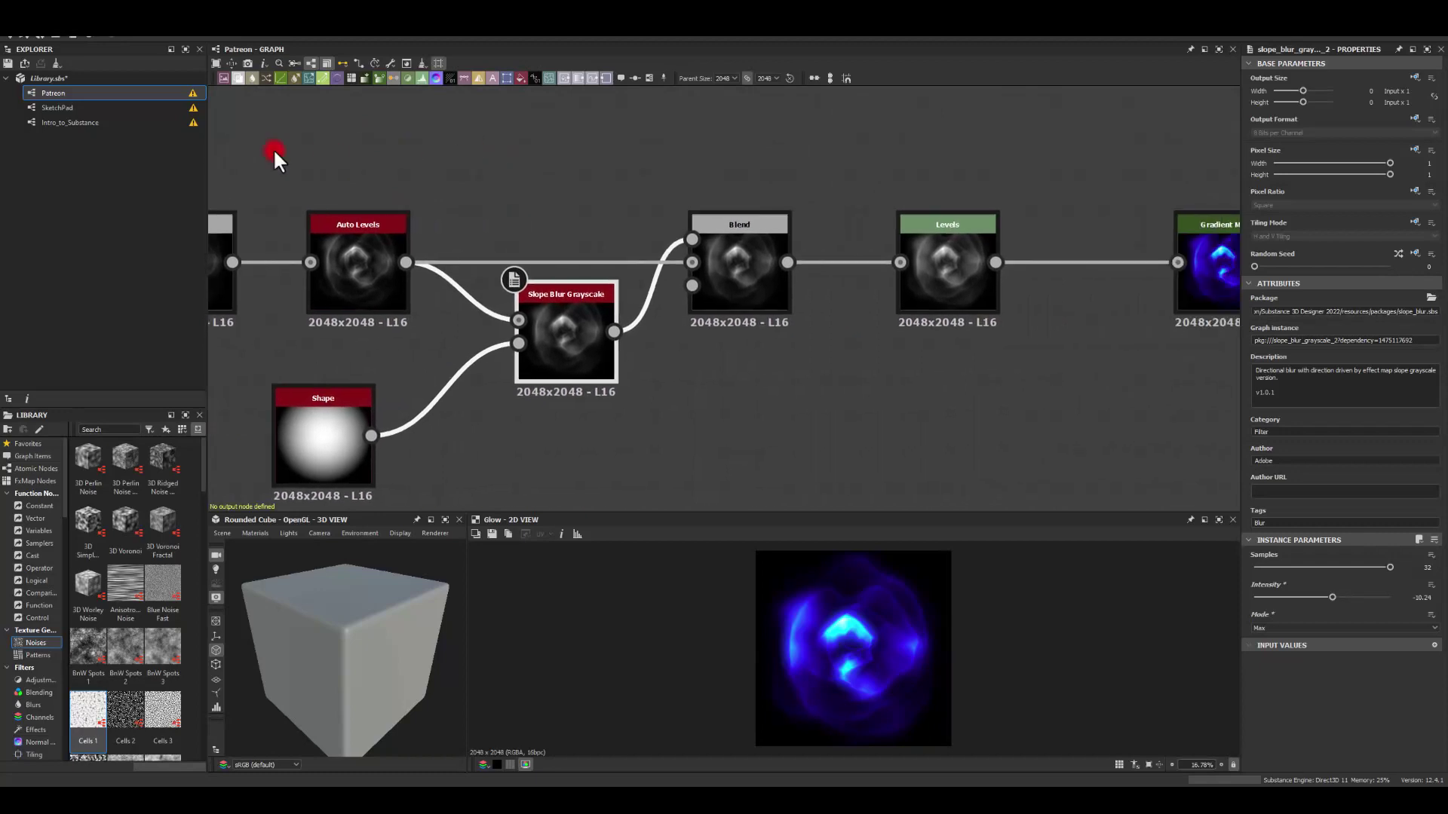
middle_drag(903, 180, 767, 180)
click(786, 249)
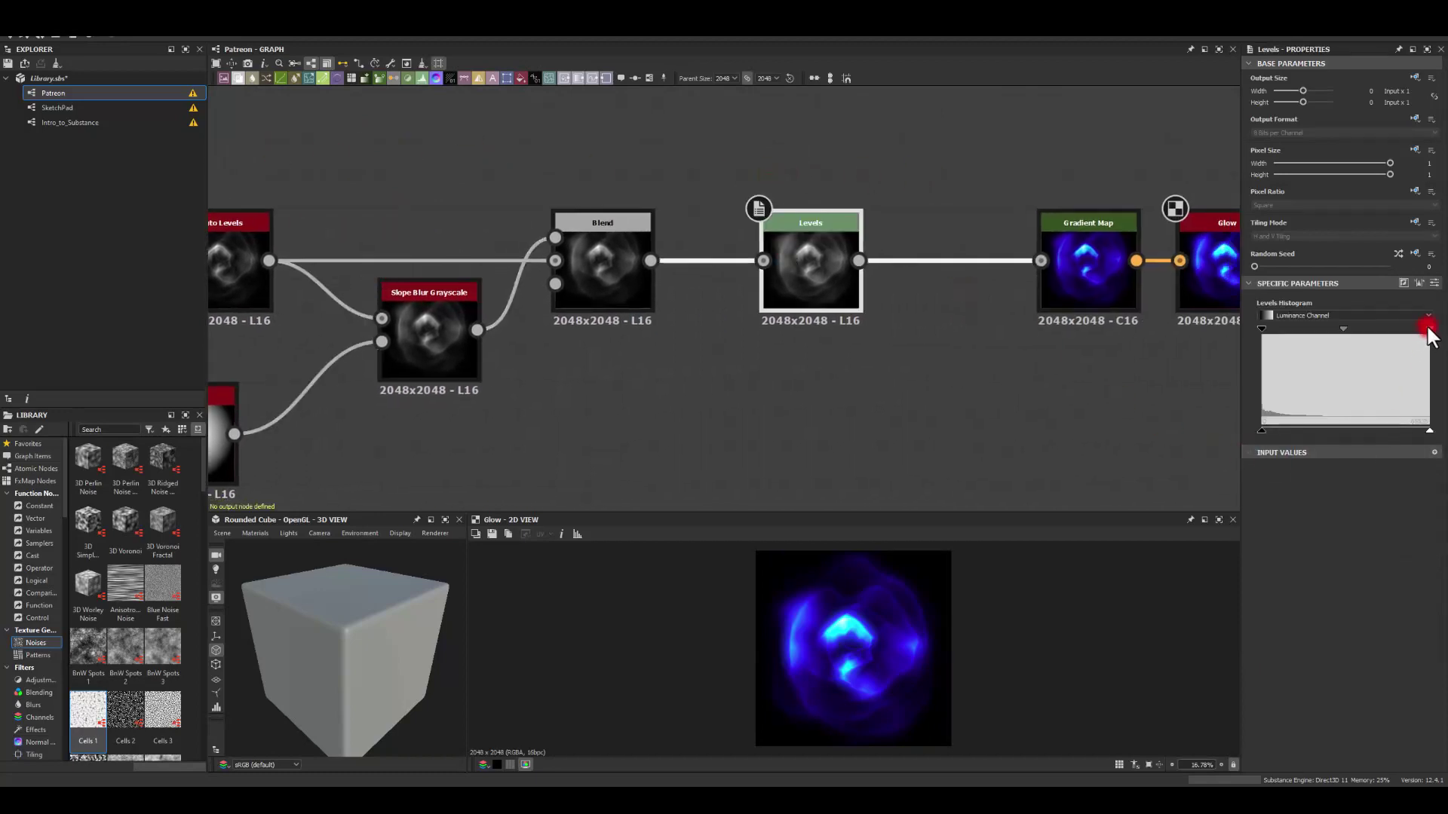
drag(1429, 329, 1414, 329)
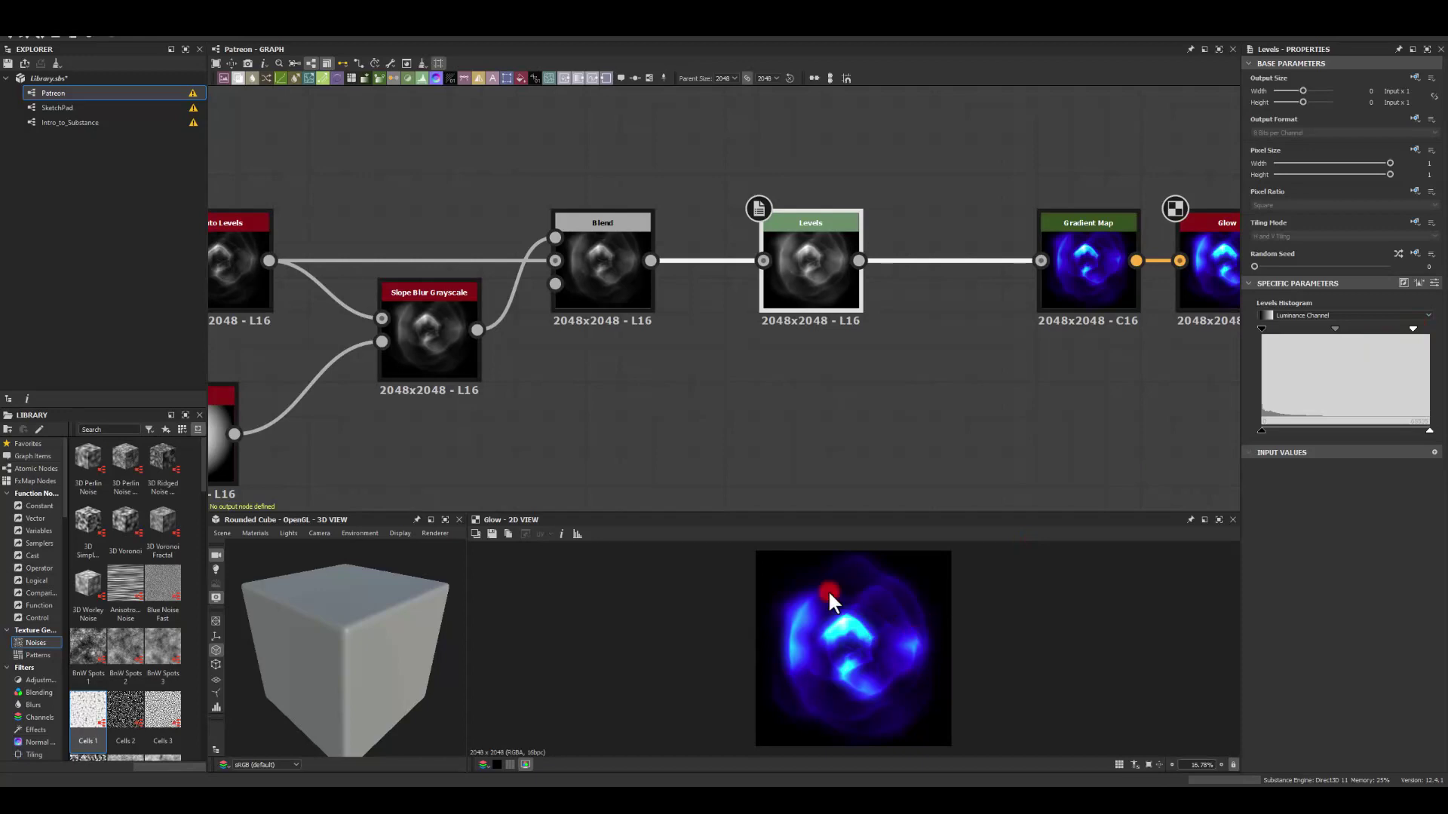
drag(1261, 330, 1260, 330)
middle_drag(959, 367, 874, 370)
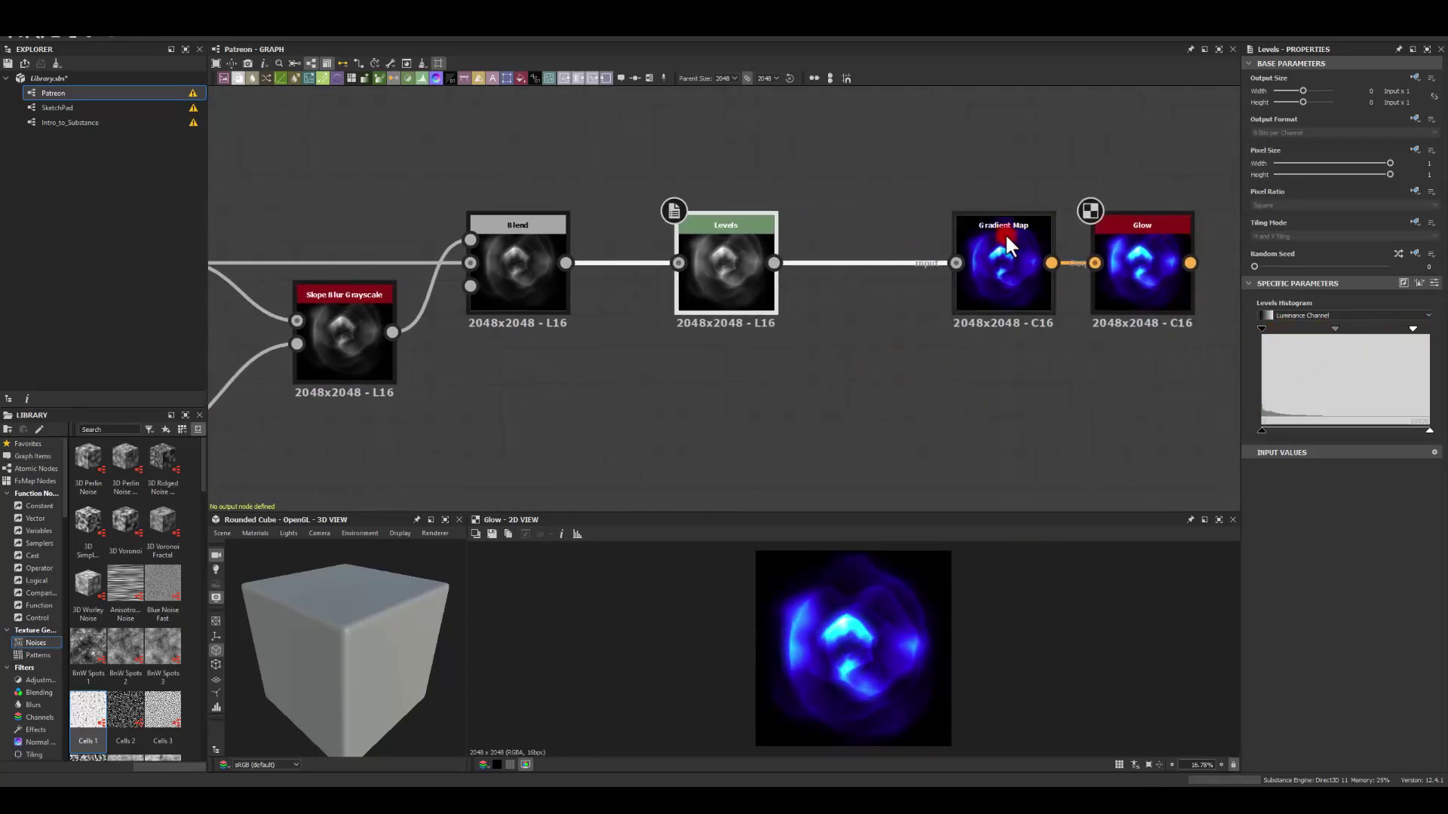
- Preview the Levels node's output and place the Gradient Map and Glow nodes closer to Levels
double_click(731, 263)
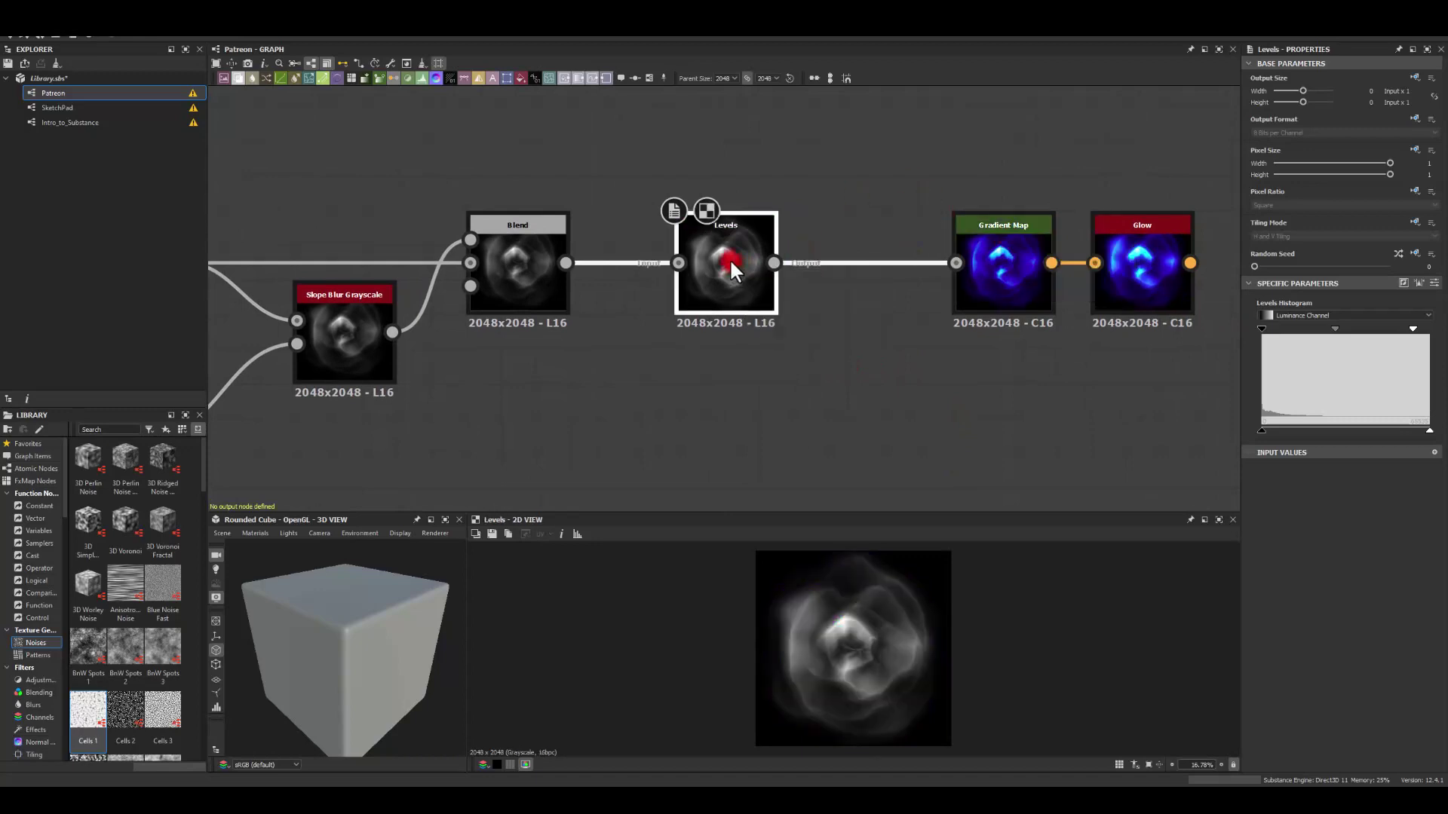
scroll(857, 601, down, 3)
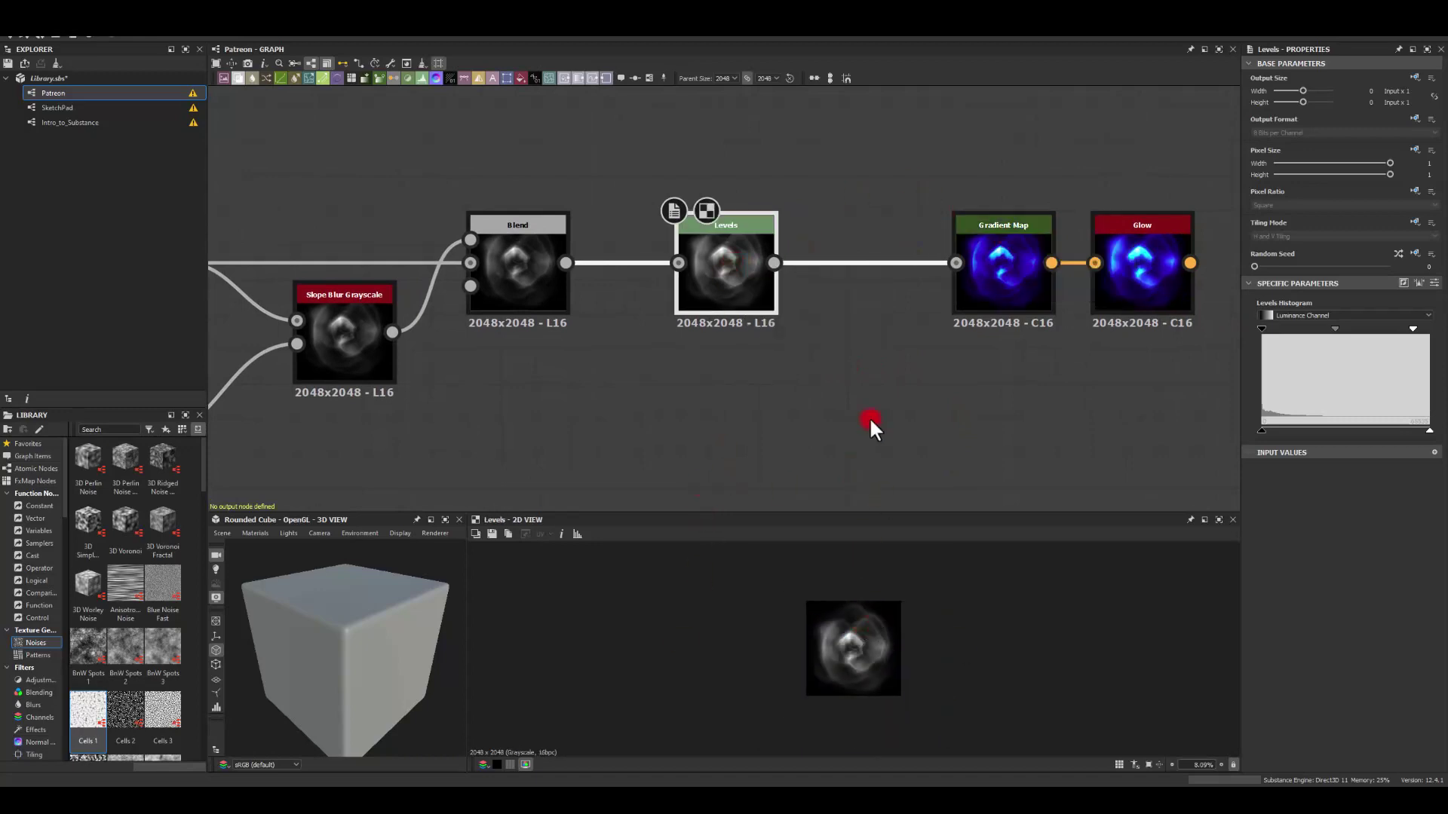
middle_drag(737, 397, 690, 359)
scroll(848, 644, up, 3)
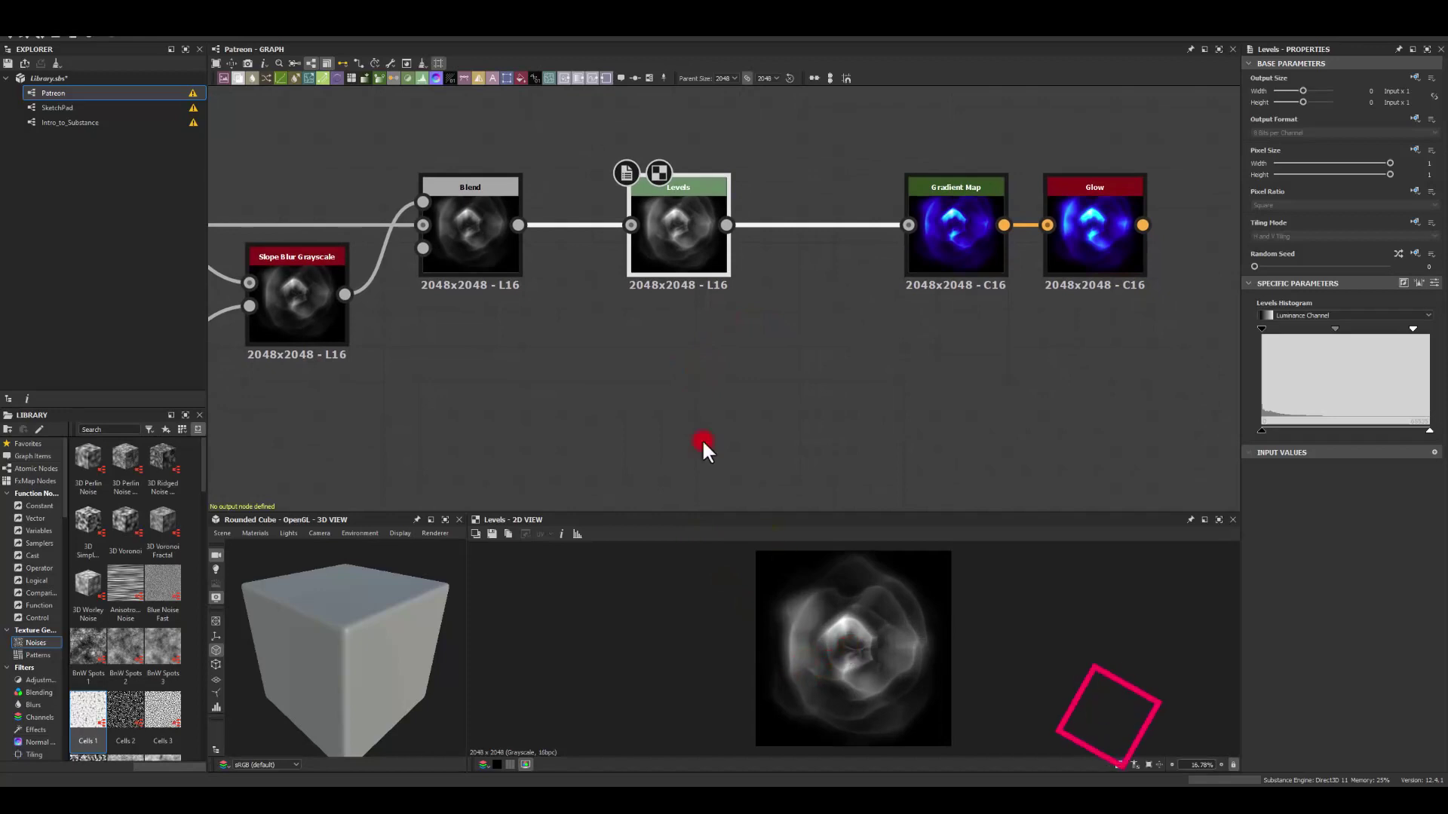
scroll(668, 341, down, 3)
drag(733, 189, 920, 302)
drag(835, 272, 761, 271)
click(632, 179)
- Review the finished node network and delete all of its nodes to leave the graph empty
scroll(603, 181, down, 4)
middle_drag(483, 186, 706, 222)
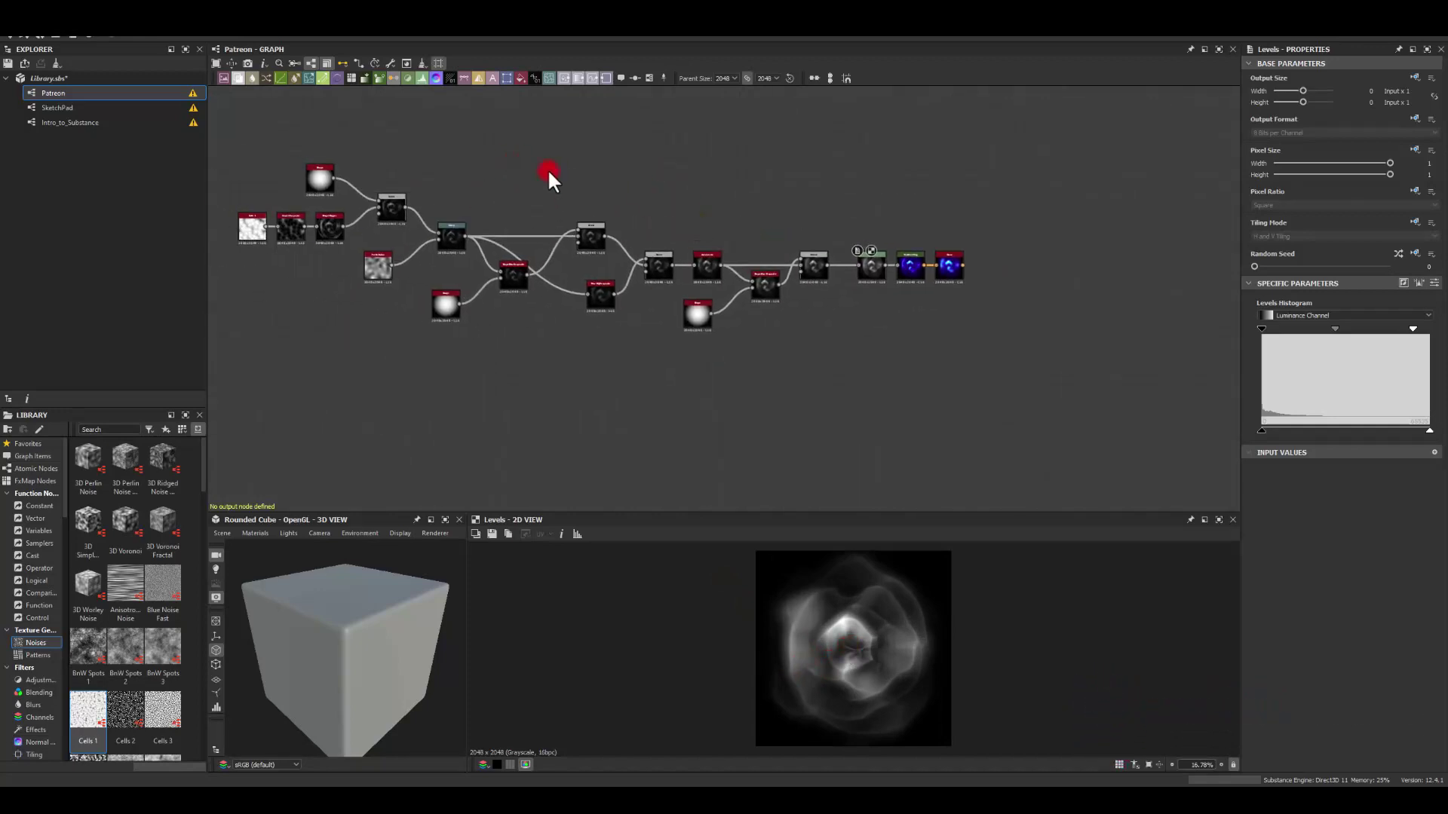
middle_drag(547, 170, 557, 181)
drag(253, 156, 1002, 371)
scroll(888, 333, up, 4)
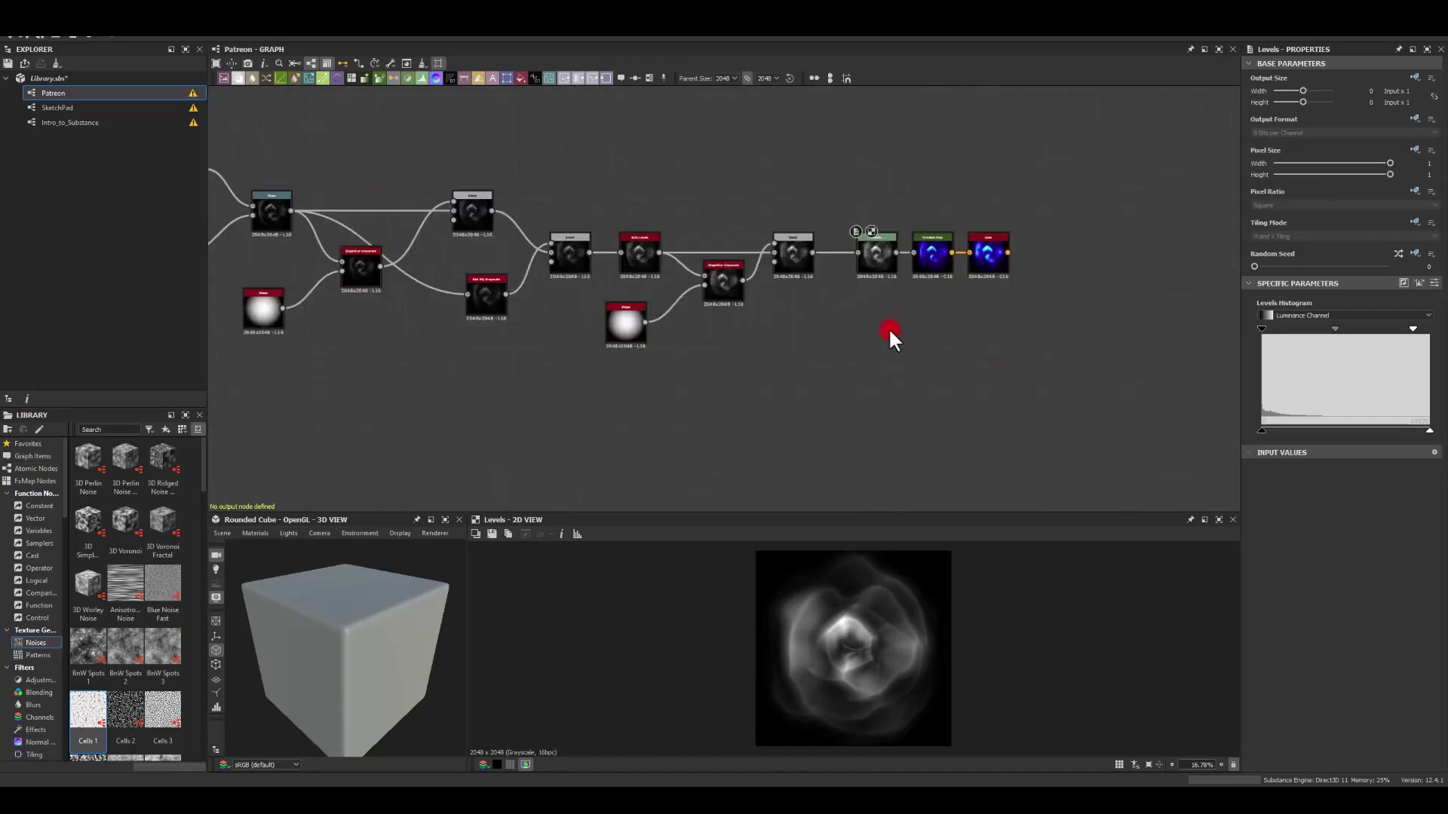
scroll(791, 360, up, 2)
middle_drag(813, 362, 783, 378)
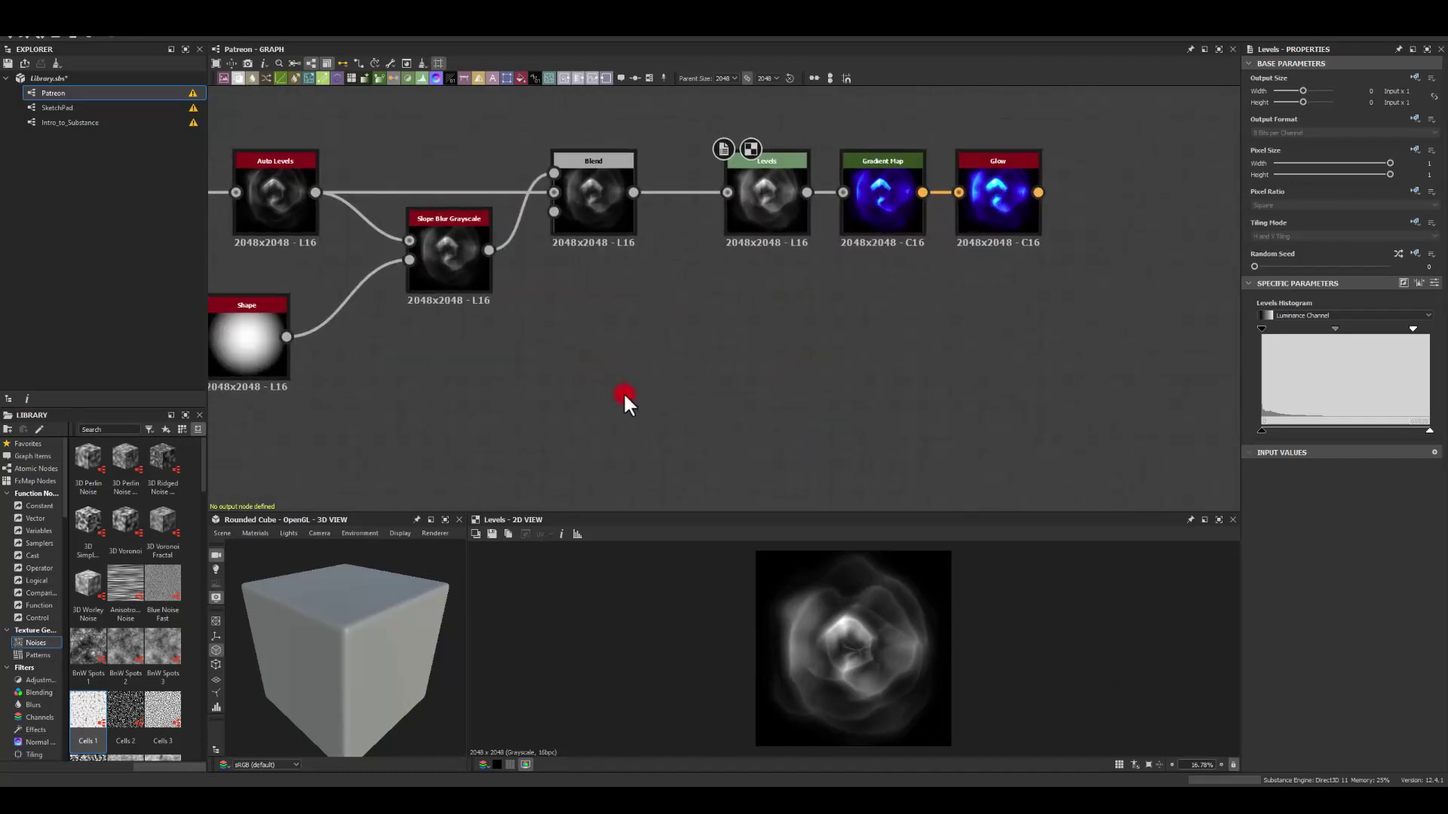
key(Delete)
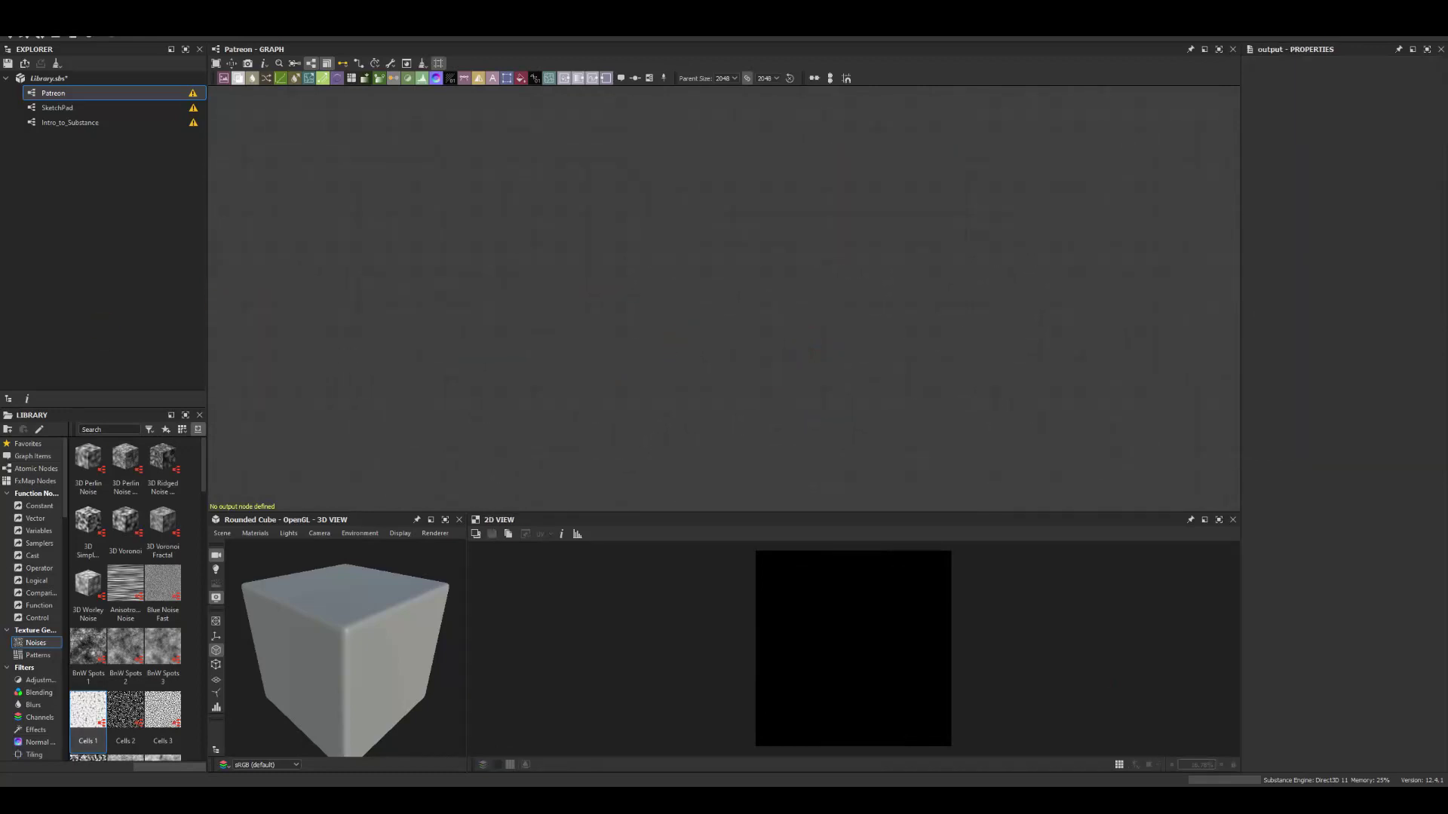
- Add a Tile Sampler node and set both its X Amount and Y Amount to 7
key(space)
text(tile sam)
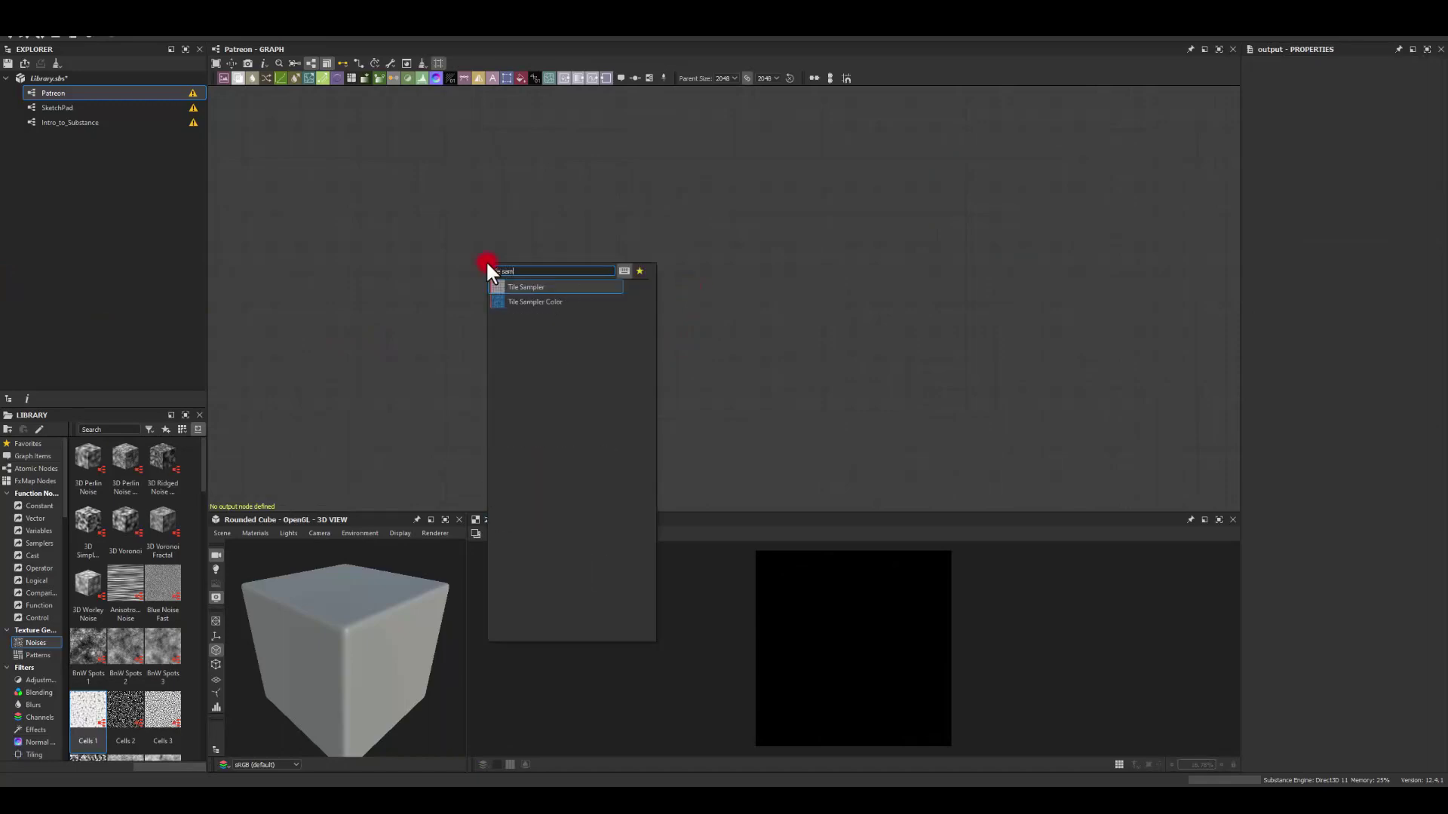
key(Return)
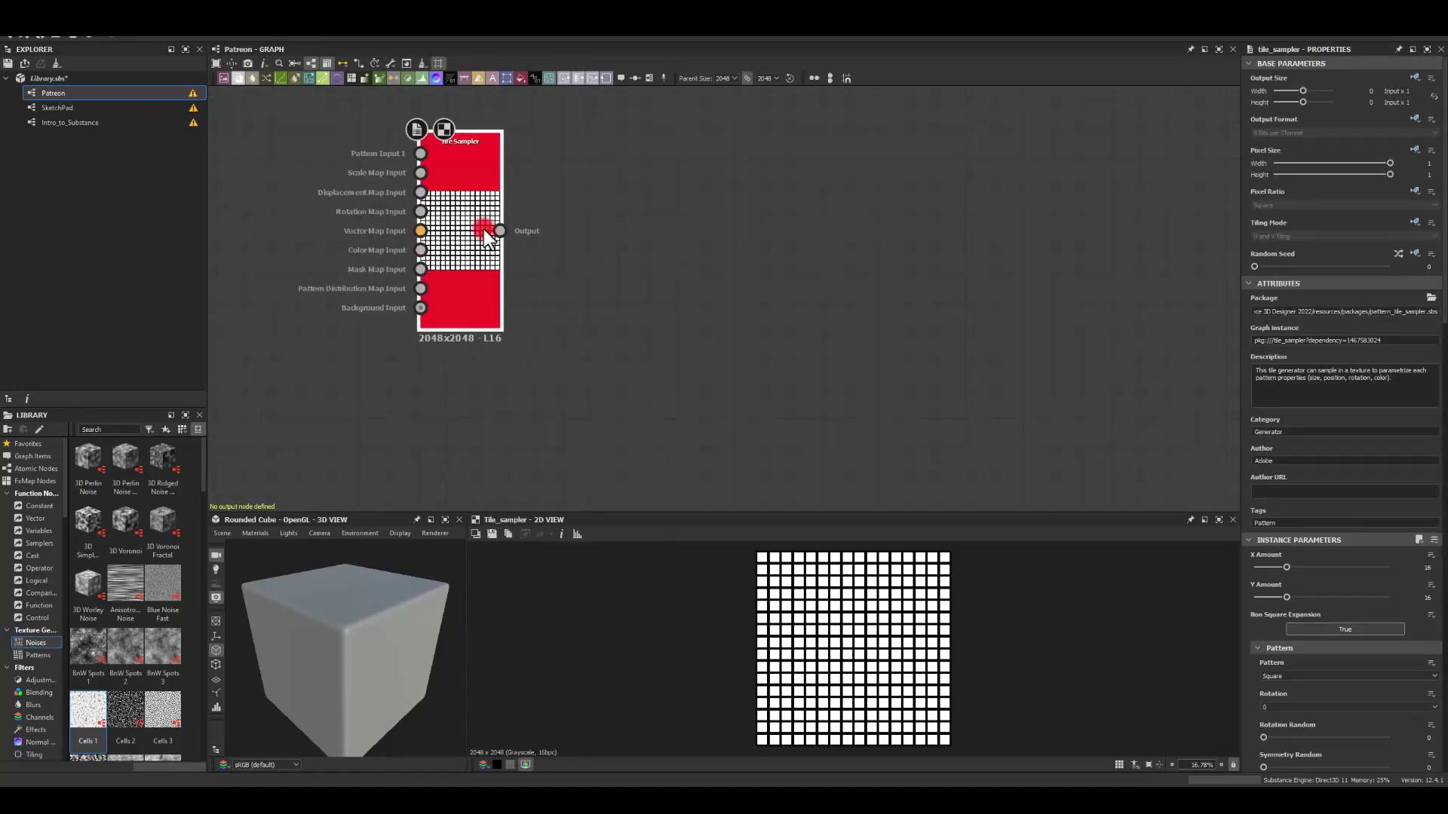
click(1404, 569)
text(7)
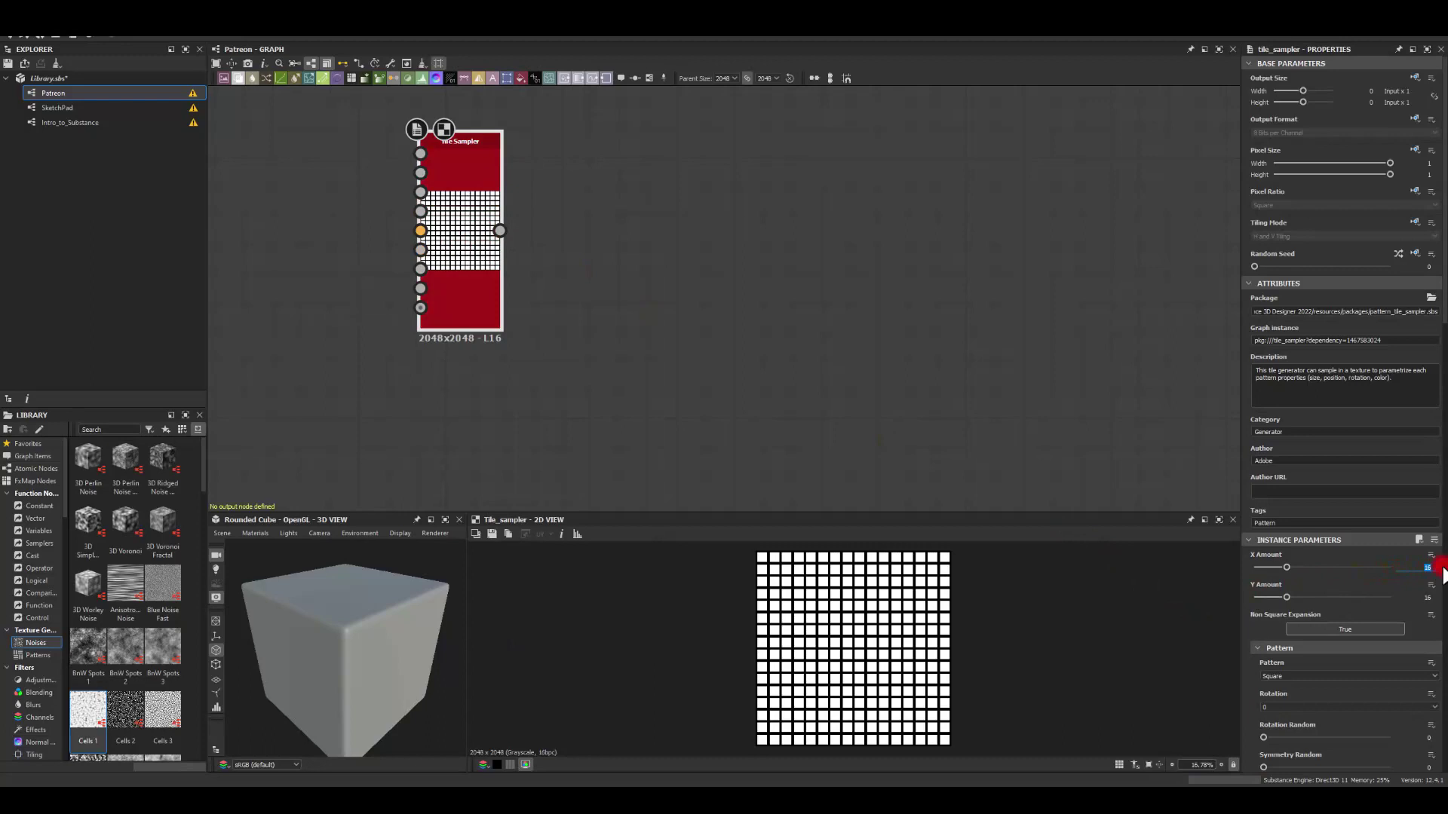
key(Return)
click(1417, 598)
text(7)
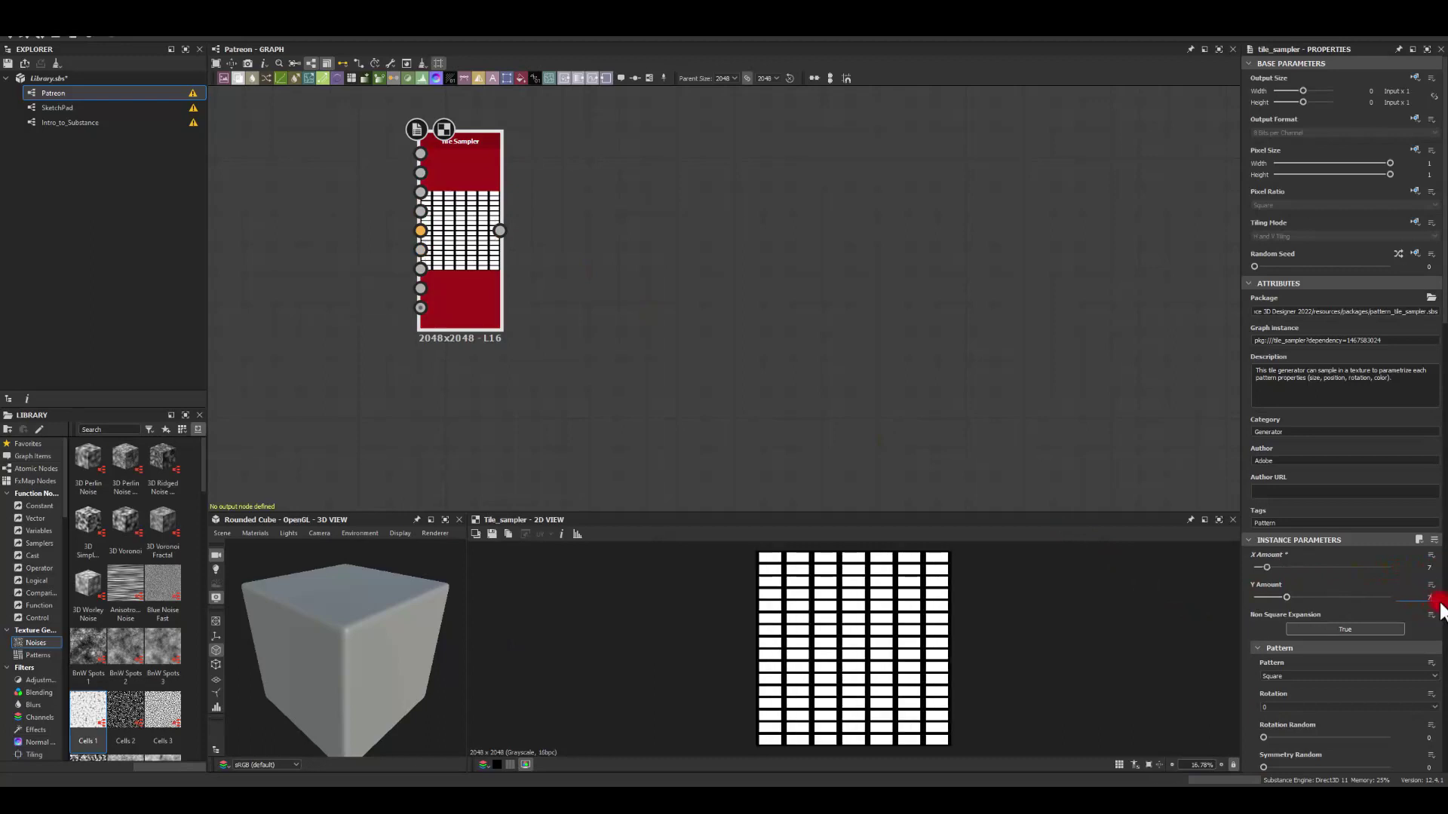
key(Return)
- Change the Tile Sampler's pattern shape to Paraboloid
scroll(1325, 653, down, 3)
scroll(1321, 646, down, 1)
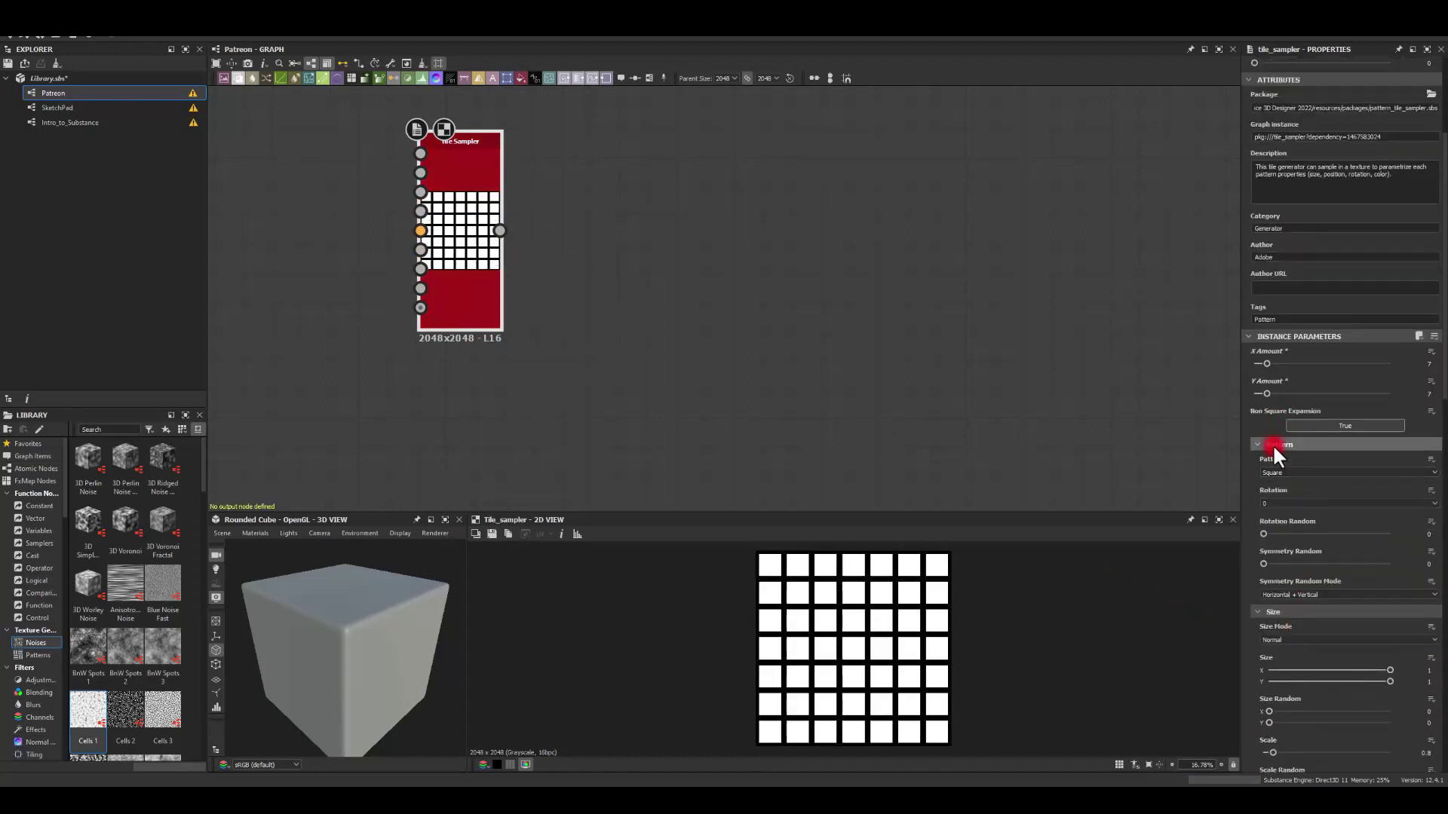
click(1273, 471)
click(1272, 503)
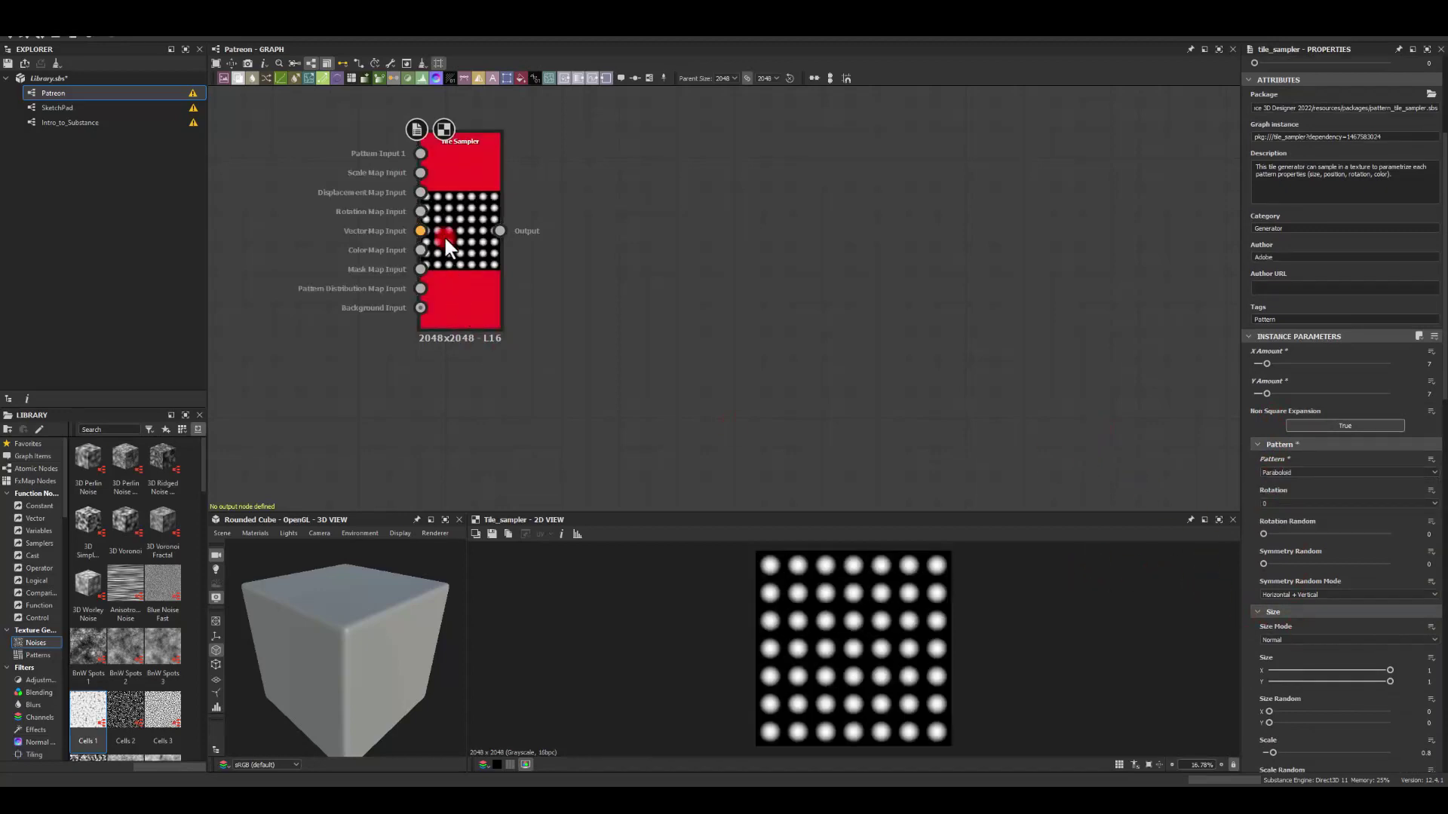
- Set the Tile Sampler's Scale to 1.96, Scale Random to 0.89 and Position Random to 10
scroll(1333, 632, down, 5)
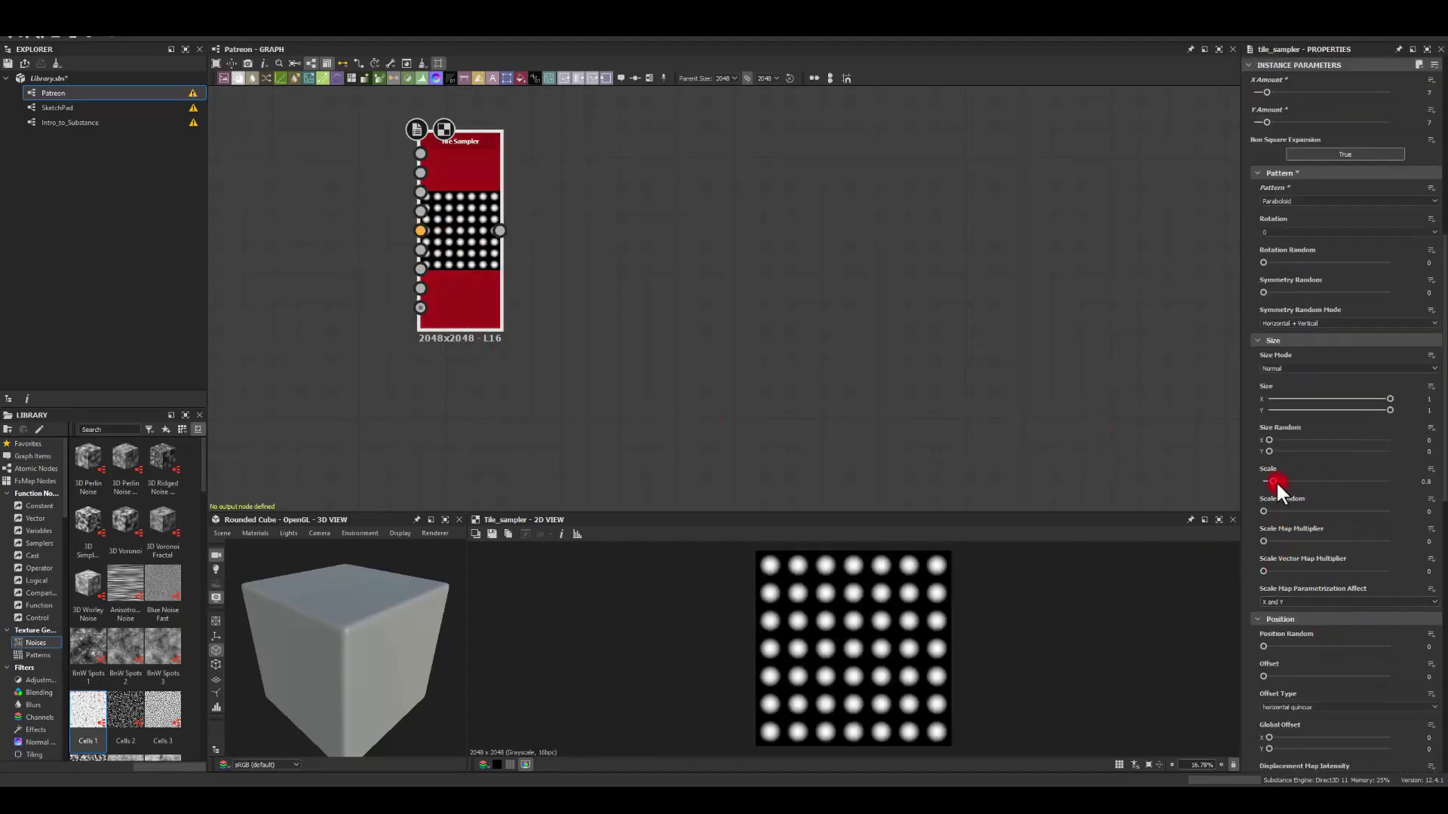
drag(1273, 478, 1363, 527)
drag(1292, 650, 1365, 644)
- Set the Tile Sampler's Color Random to 0.93 for varied dot brightness
scroll(1350, 641, down, 3)
scroll(1322, 646, down, 4)
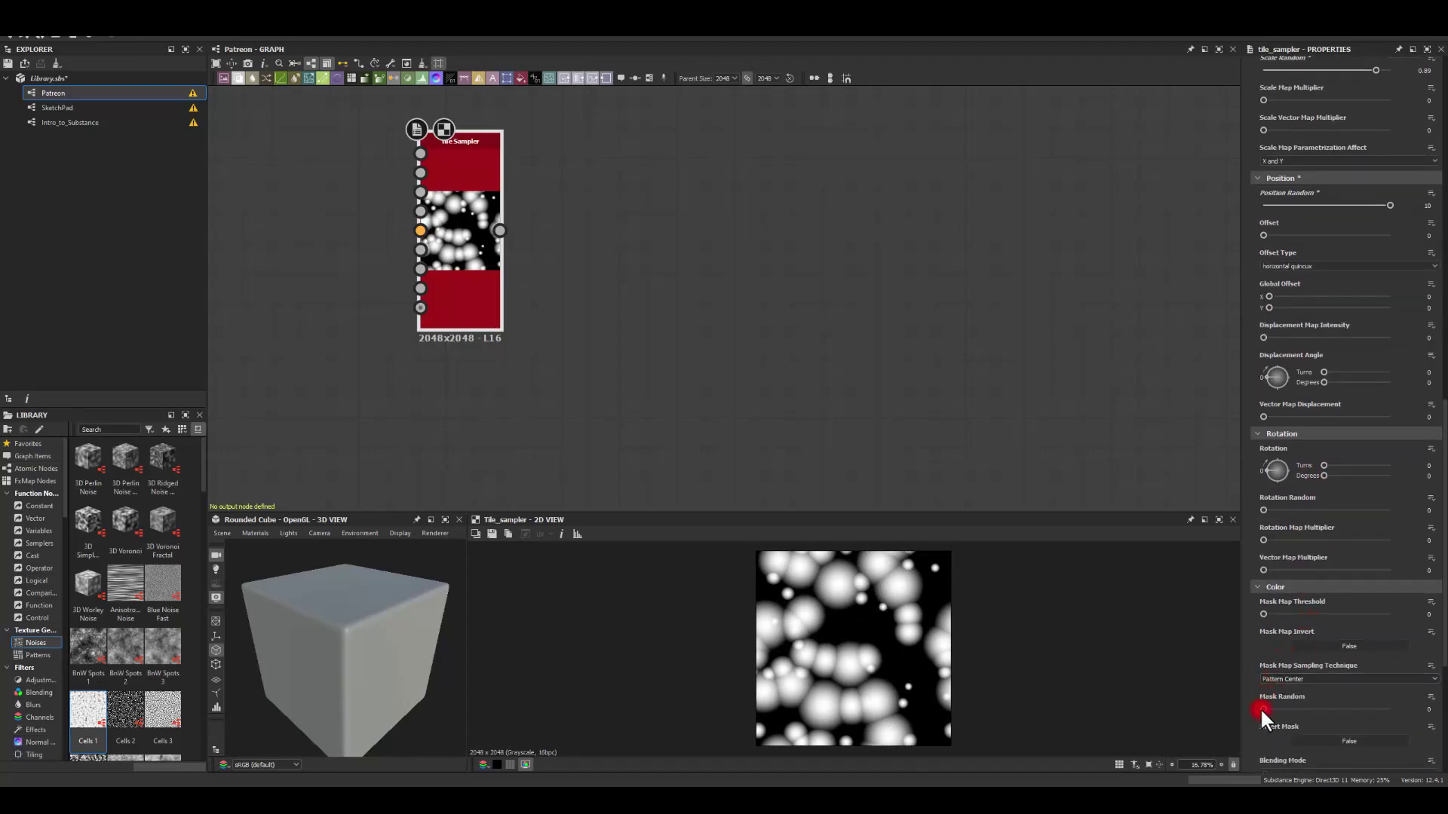
scroll(1269, 704, down, 2)
scroll(1275, 686, down, 2)
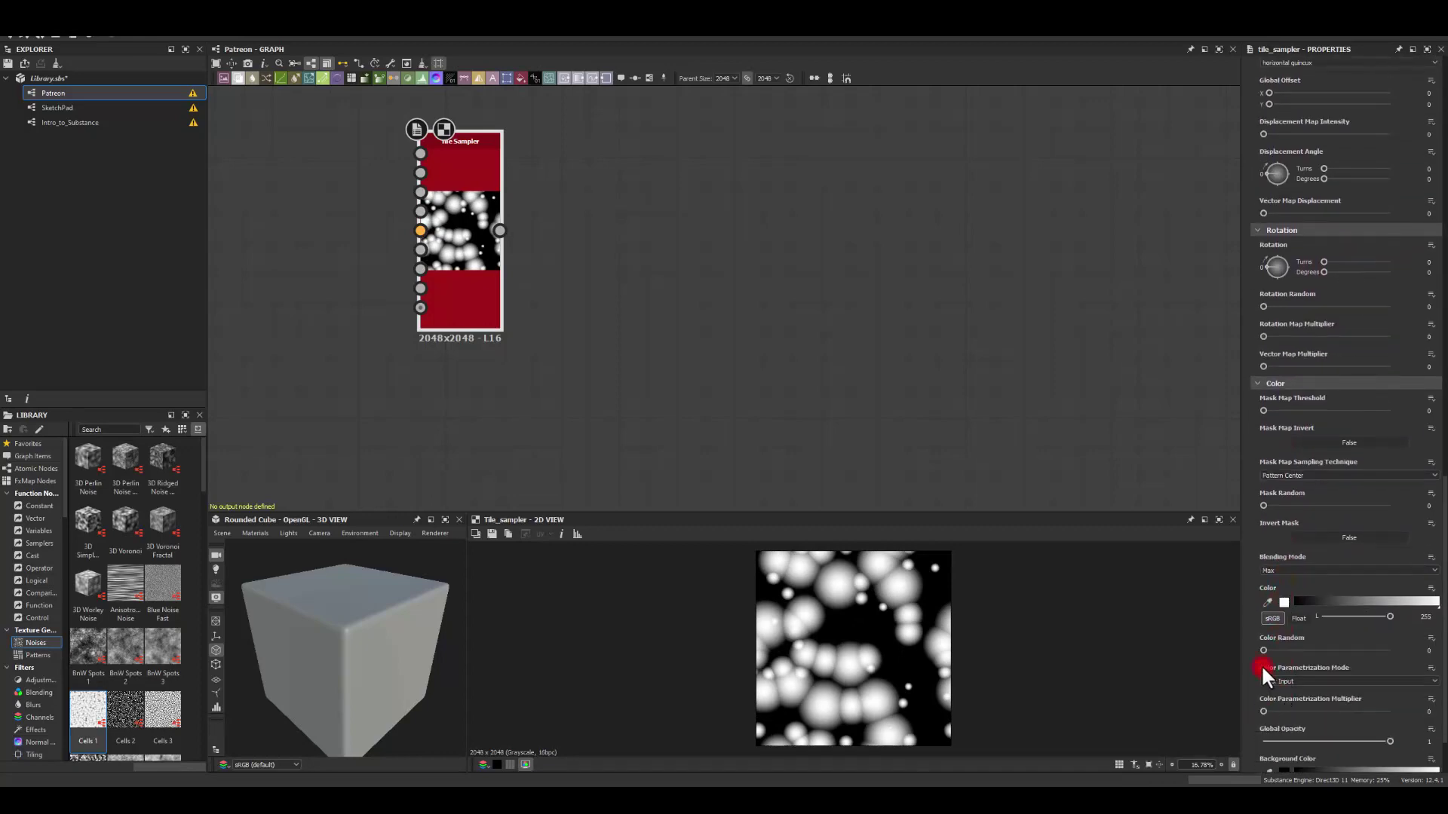
drag(1265, 650, 1380, 649)
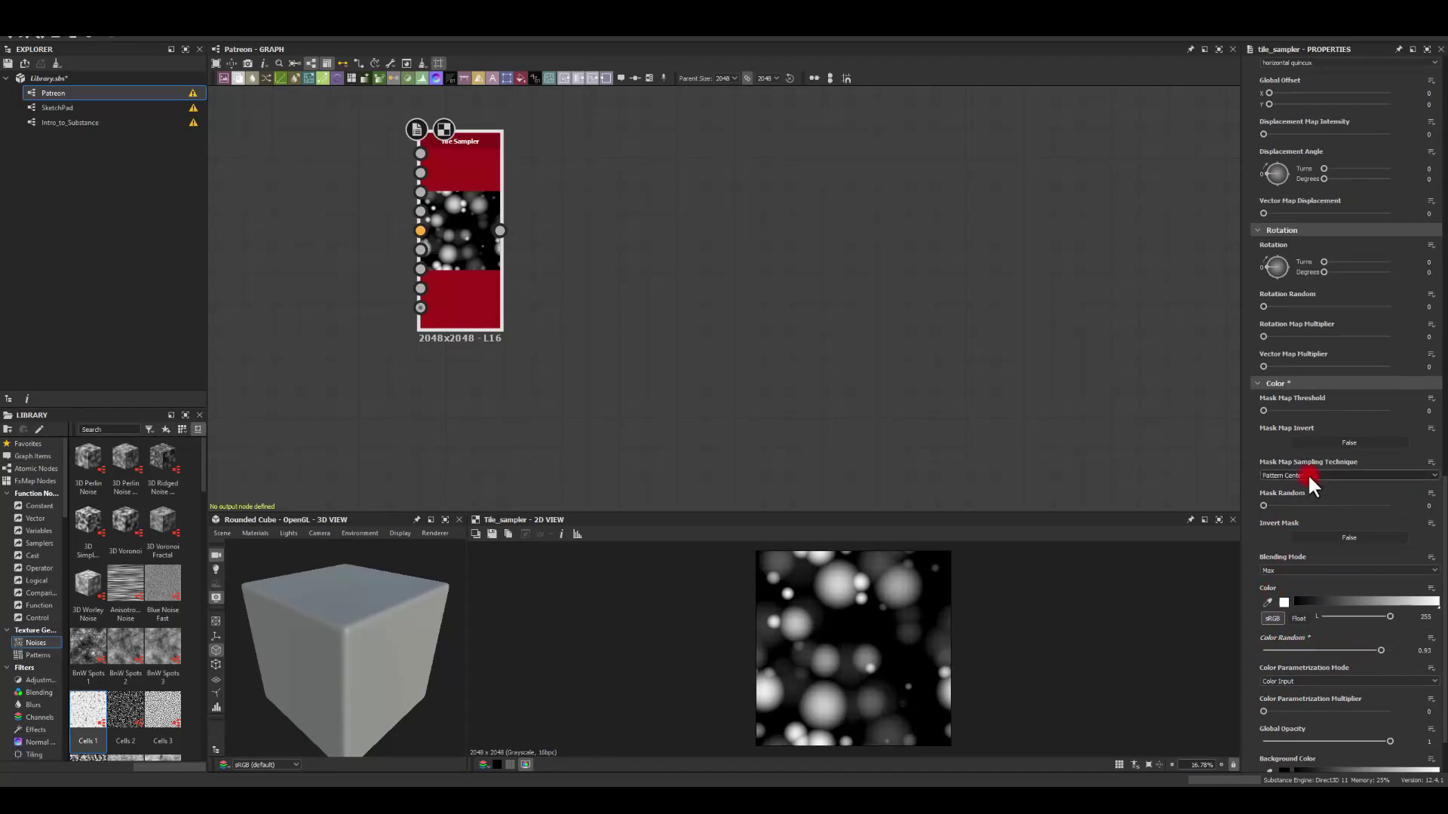
- Set the Tile Sampler's Scale Random to 0.49 and its Scale to 2.58 for larger, more even dots
scroll(1305, 459, up, 10)
scroll(1317, 398, up, 5)
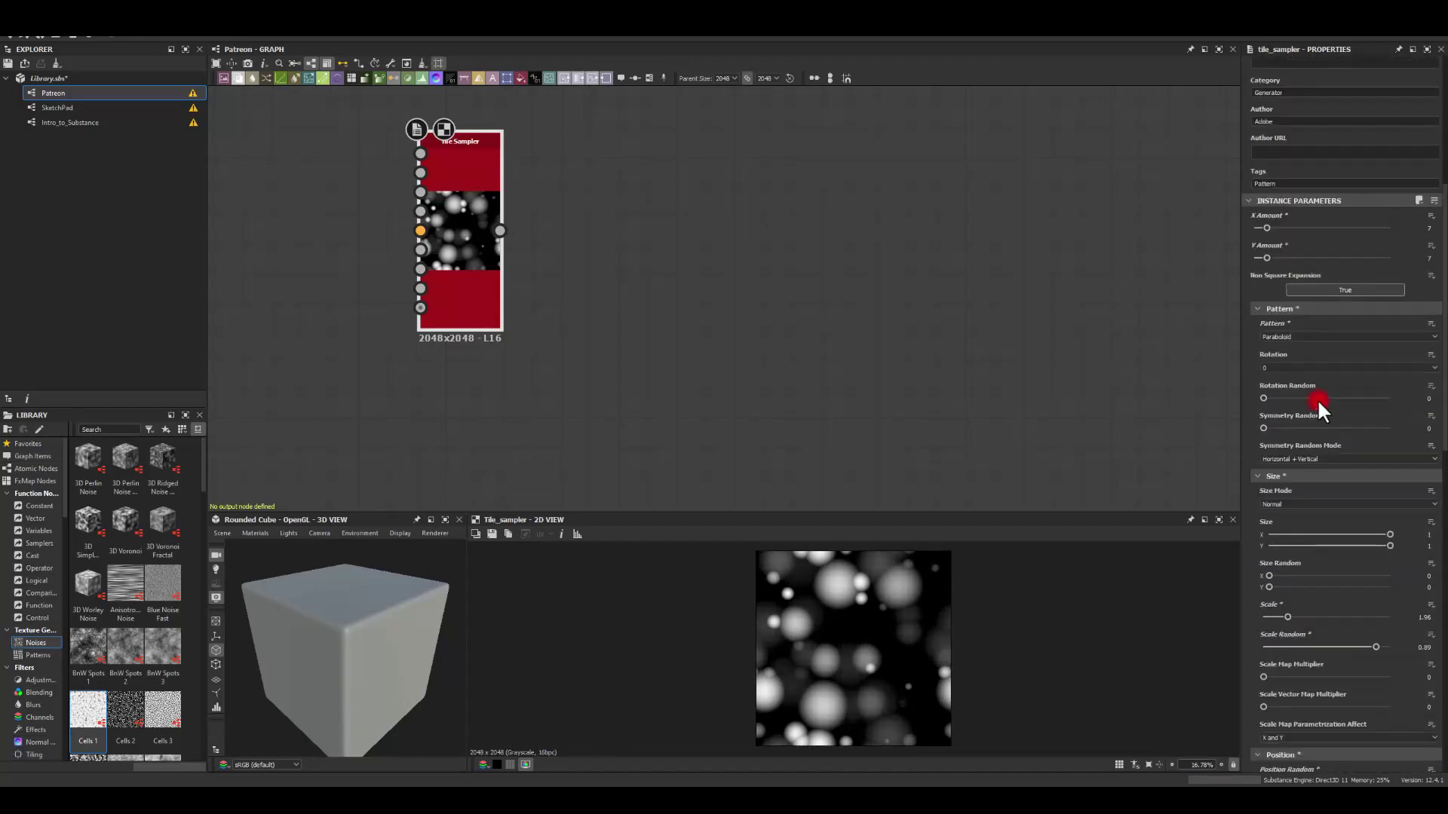
scroll(1338, 433, down, 3)
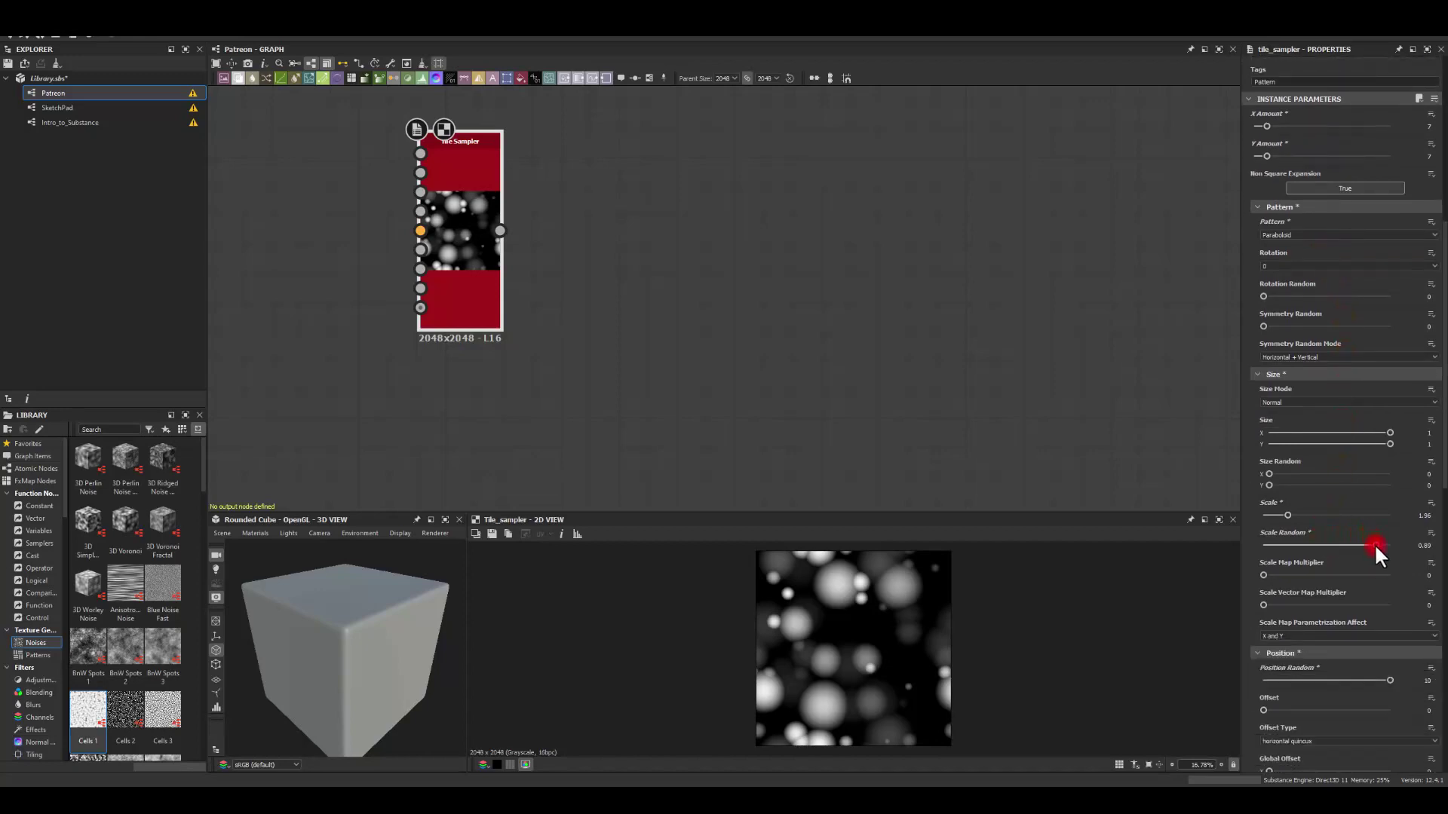
drag(1374, 544, 1323, 537)
scroll(1310, 378, up, 1)
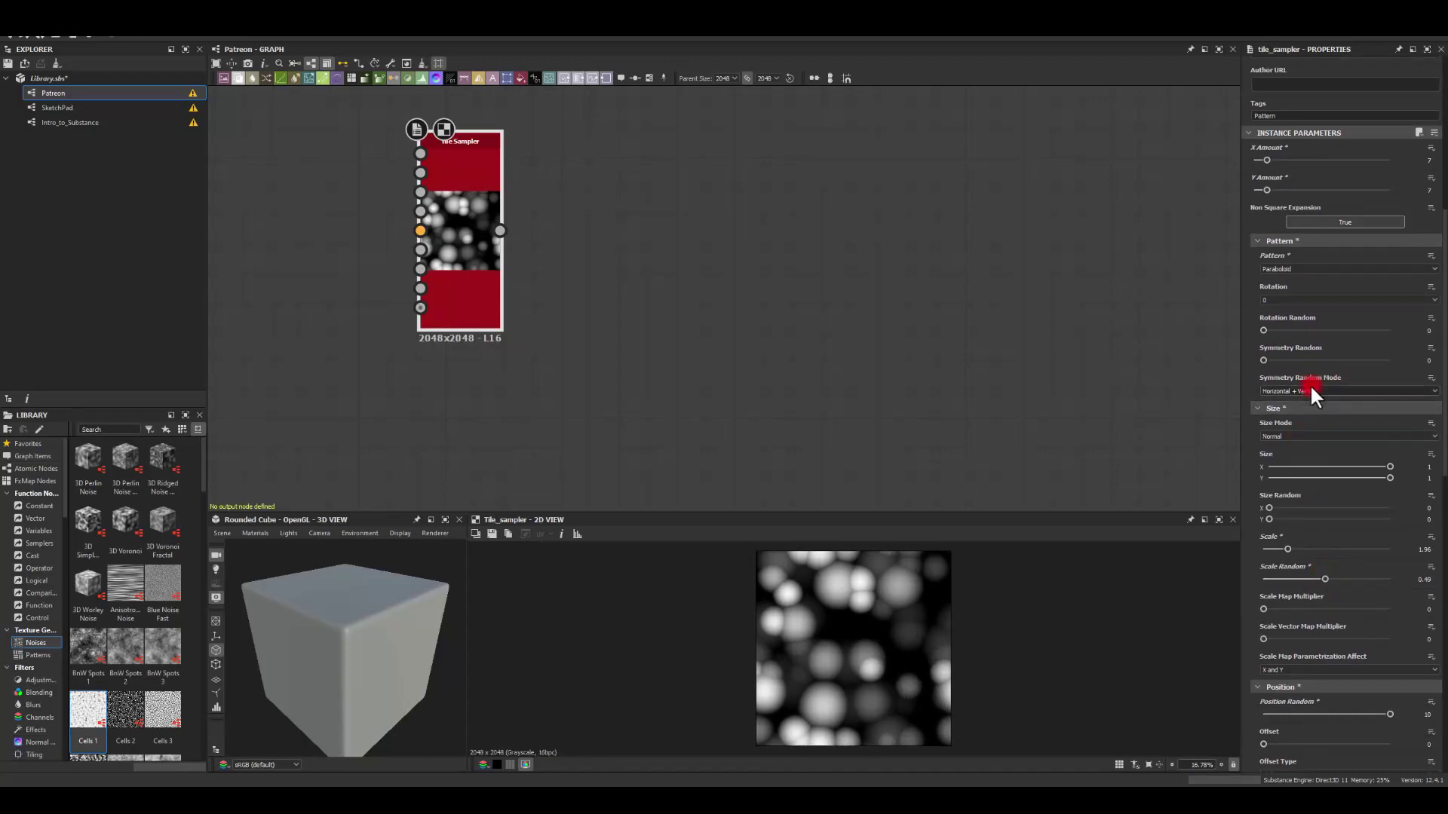
scroll(1310, 383, down, 1)
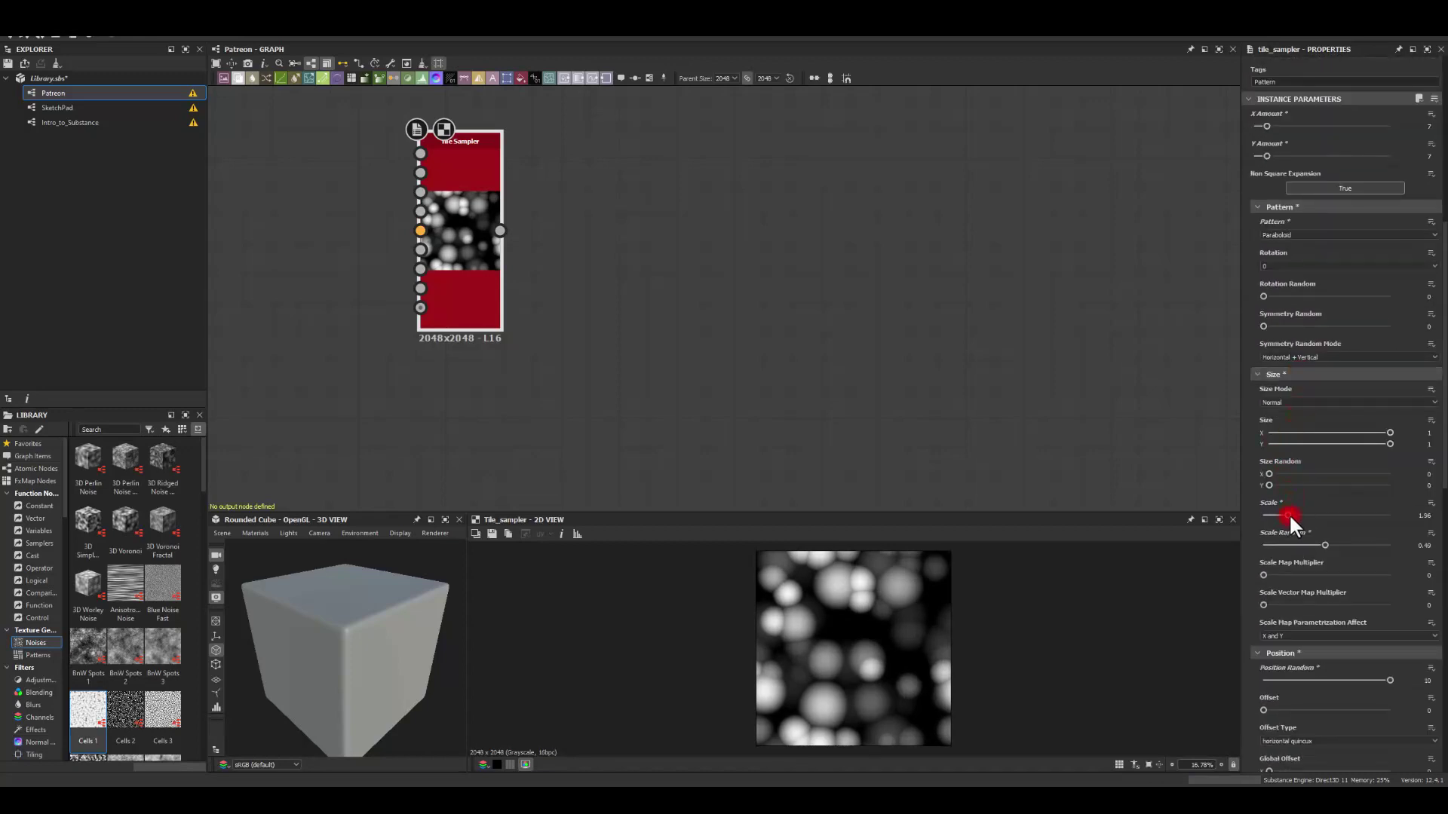
drag(1288, 514, 1294, 512)
click(1429, 516)
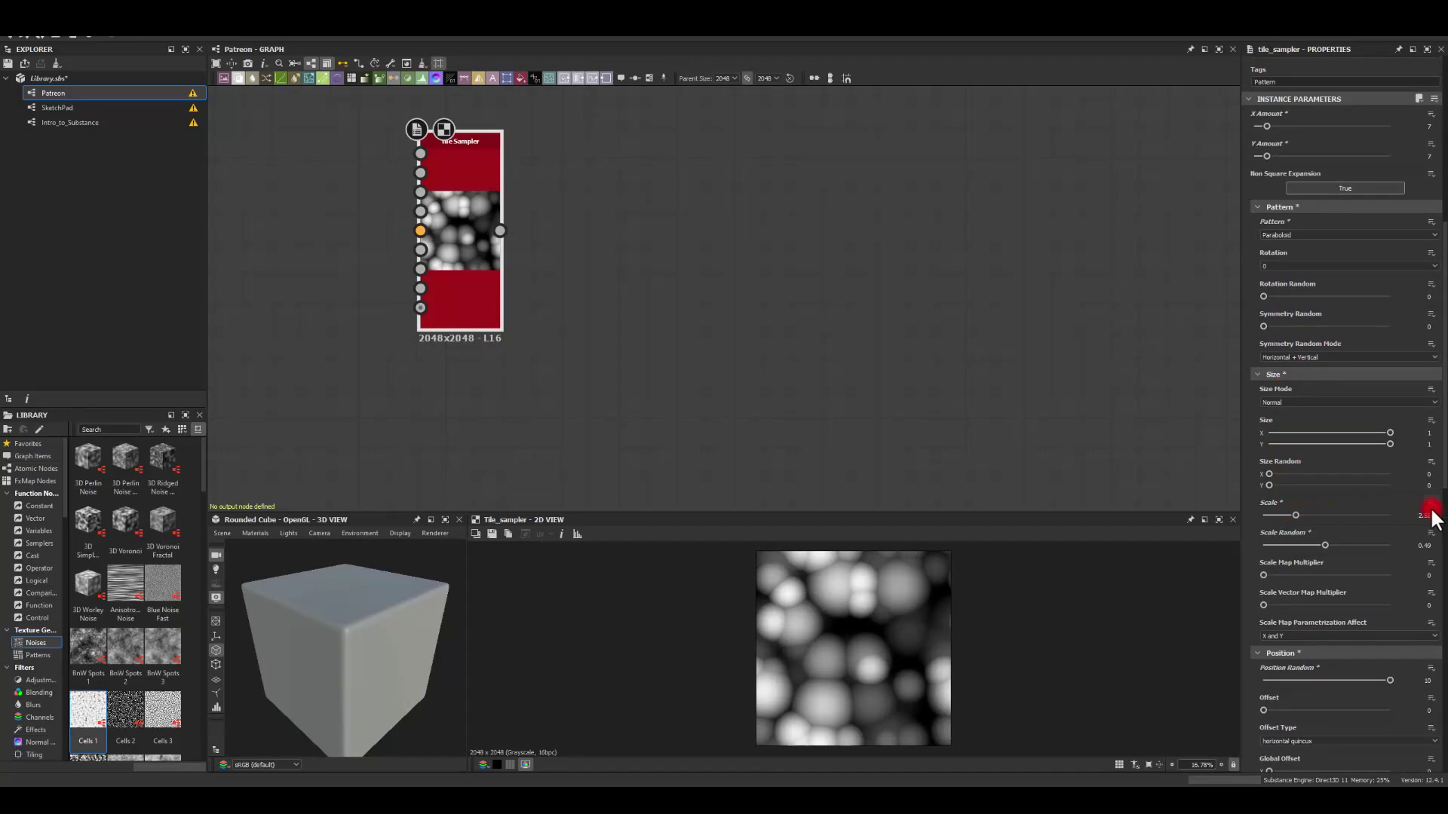
- Add an Edge Detect node fed by the Tile Sampler and set its Edge Roundness to 0
click(484, 221)
drag(500, 228, 639, 247)
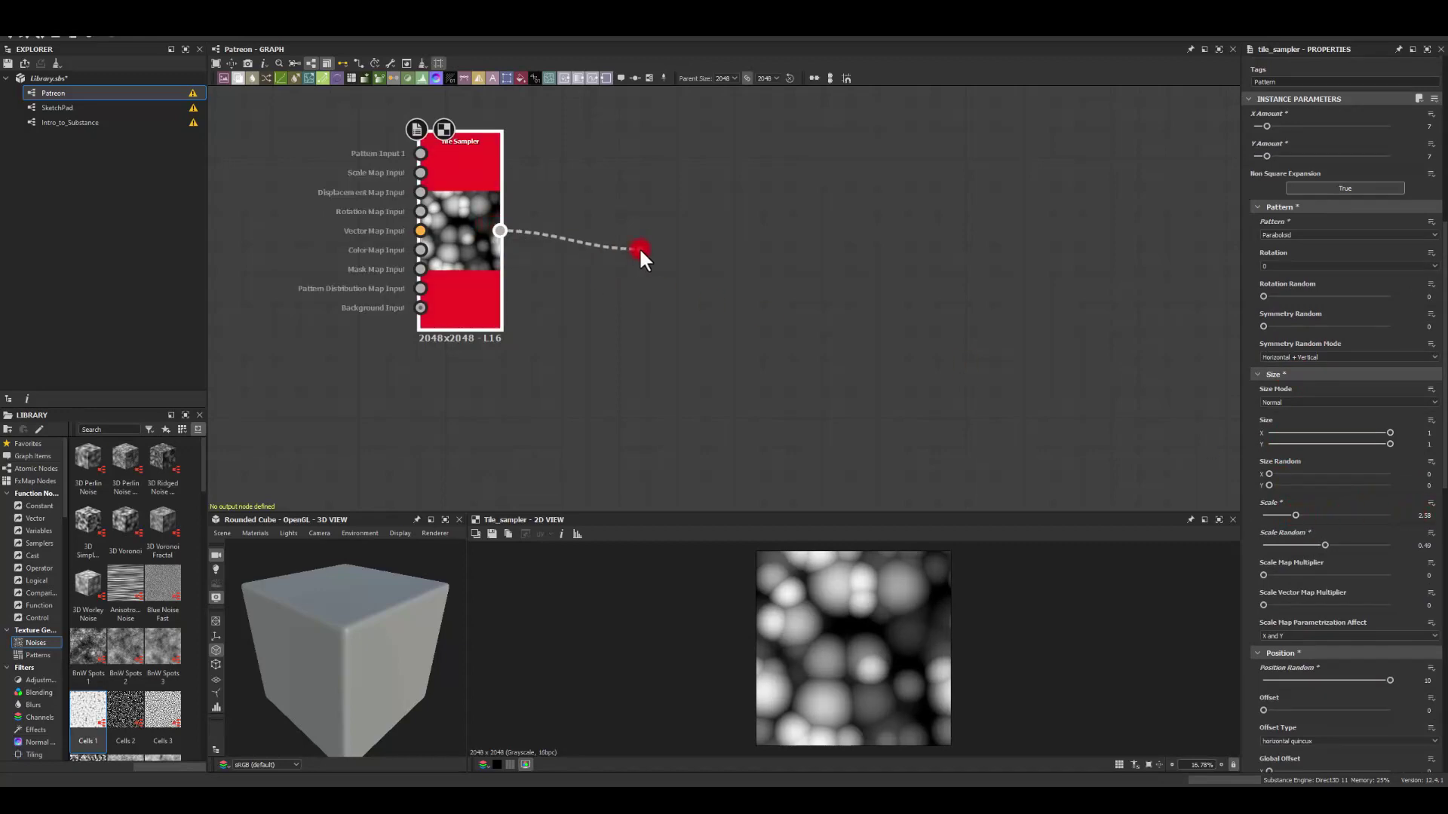
text(edge)
key(Return)
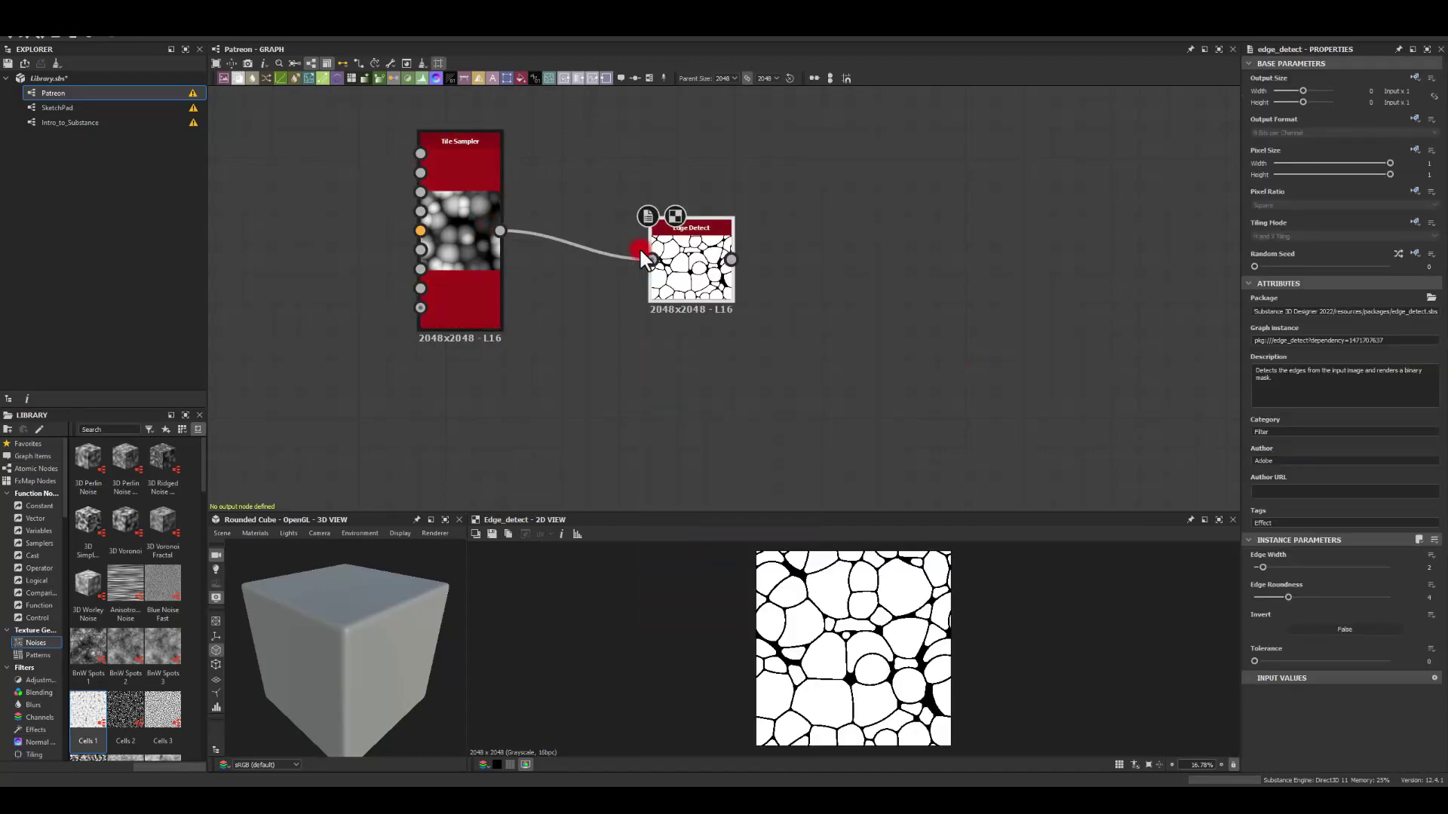
drag(1285, 592, 1239, 596)
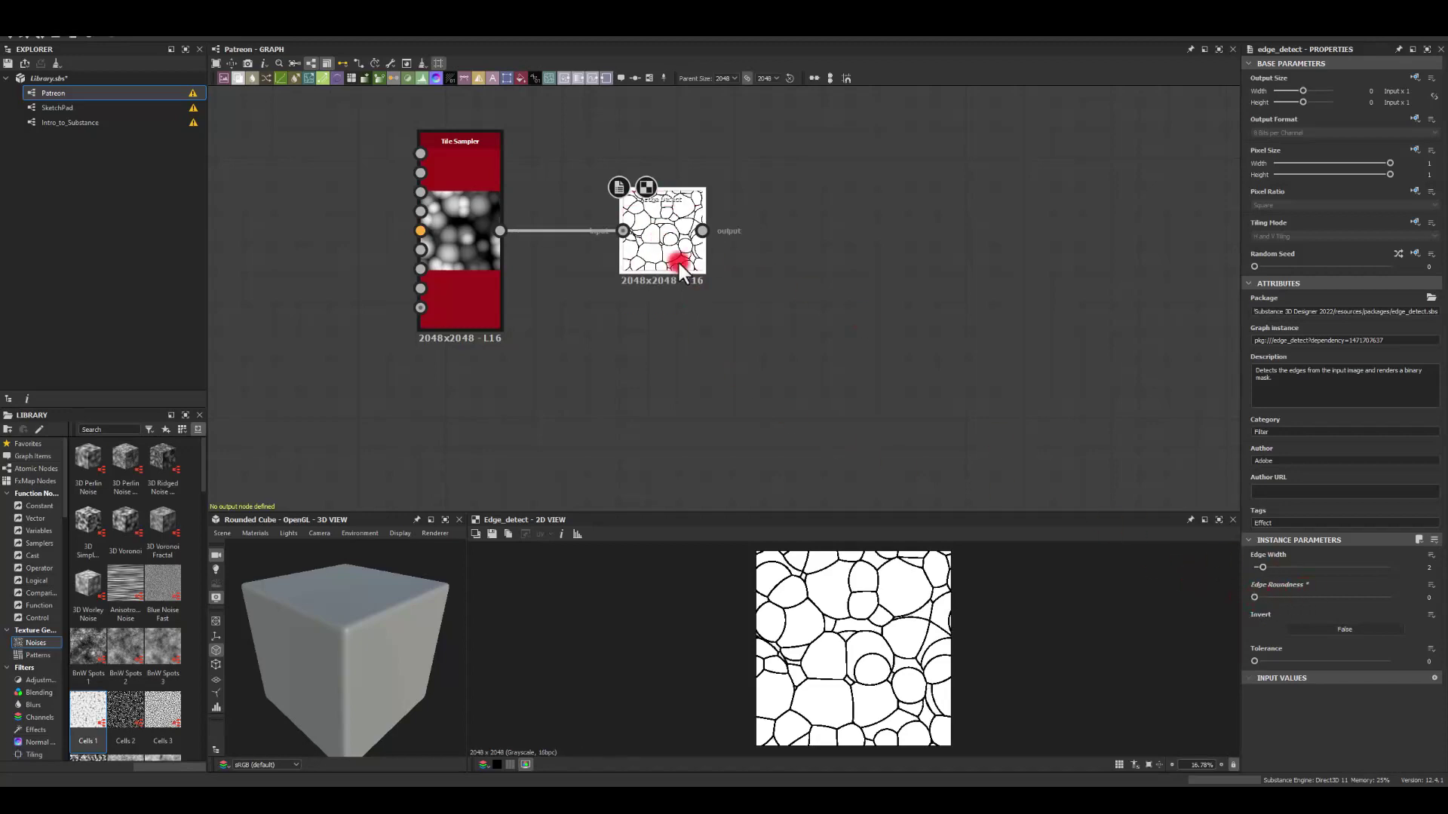
- Add a Non Uniform Directional Warp Grayscale node fed by Edge Detect and place it slightly below that node's level
drag(702, 230, 829, 279)
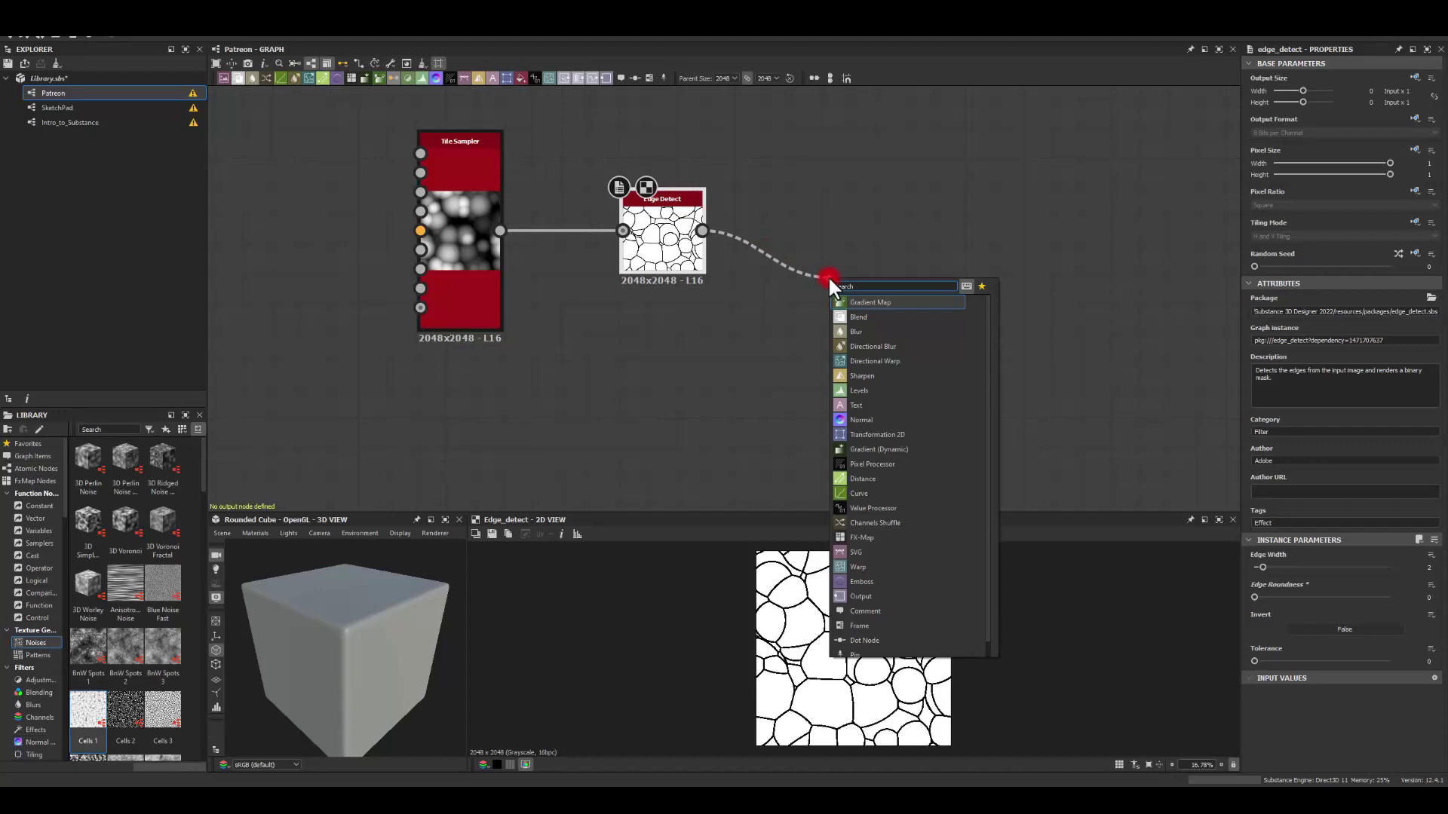
text(non)
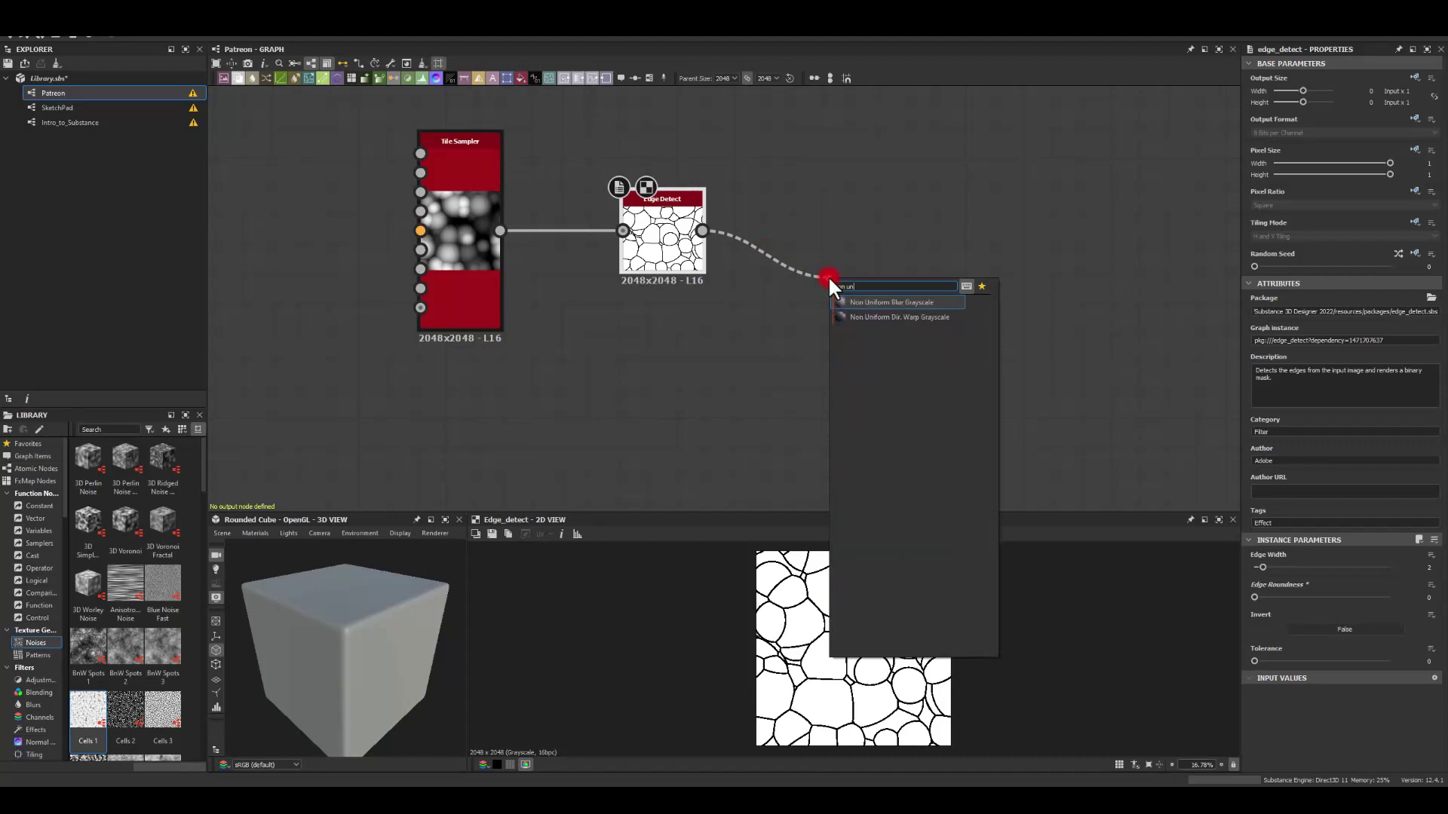
text( un)
click(862, 316)
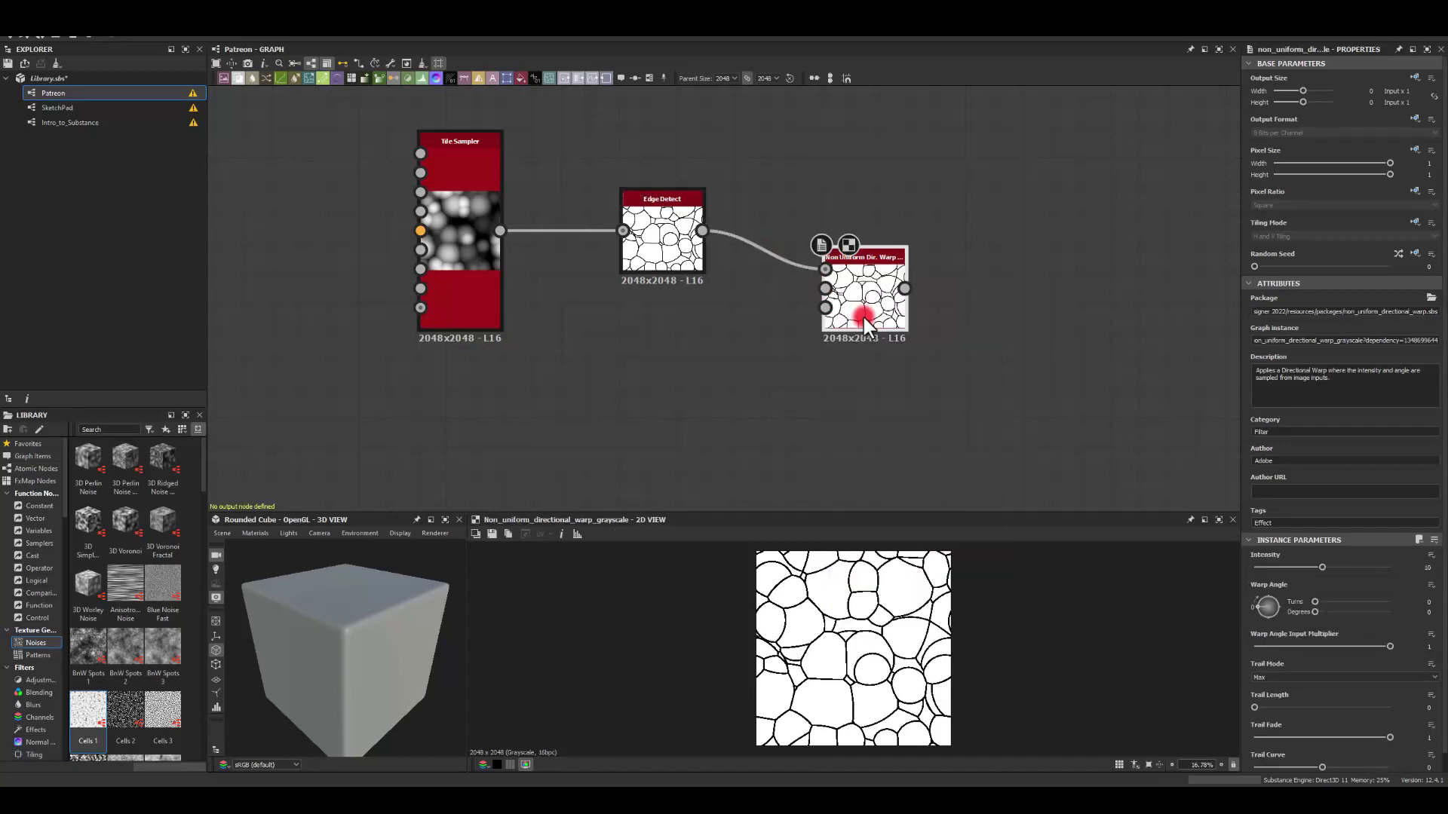
drag(885, 294, 857, 323)
- Add a Perlin Noise node and place it below the Tile Sampler
click(408, 436)
key(space)
text(pe)
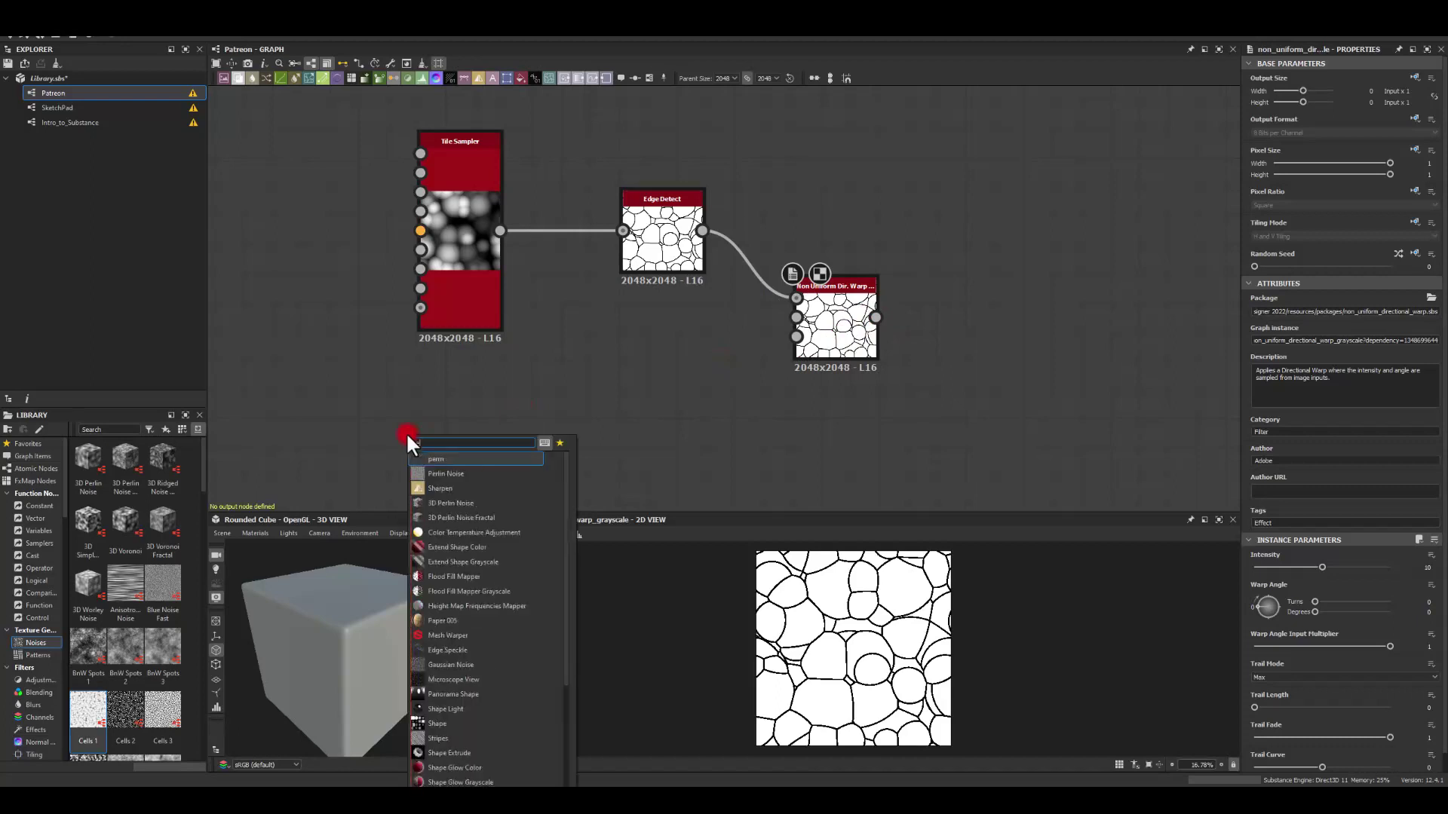
text(rl)
click(423, 459)
drag(430, 430, 466, 419)
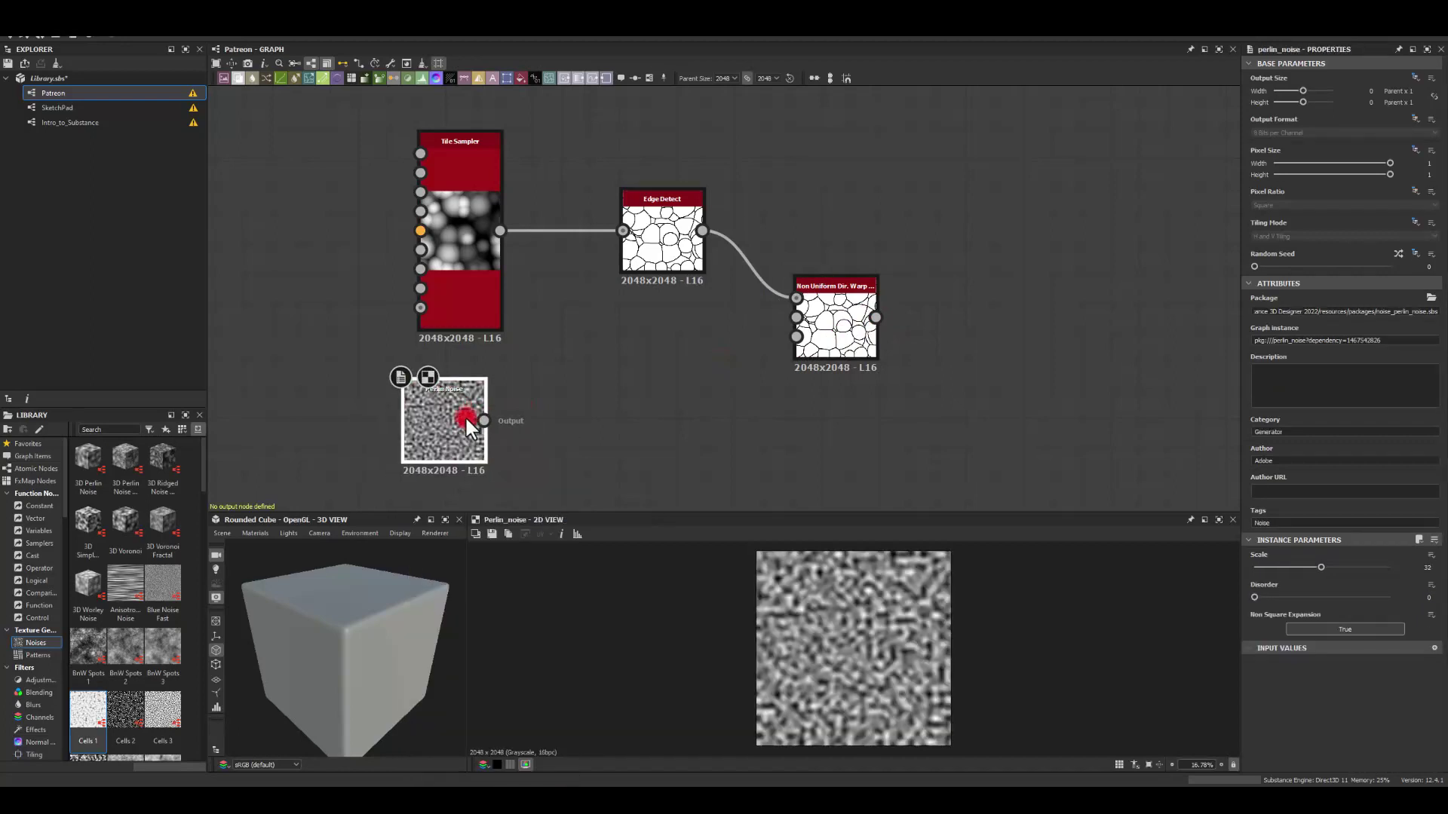
- Add a Cells 1 noise node below the Perlin Noise node
middle_drag(311, 377, 301, 246)
click(424, 413)
key(space)
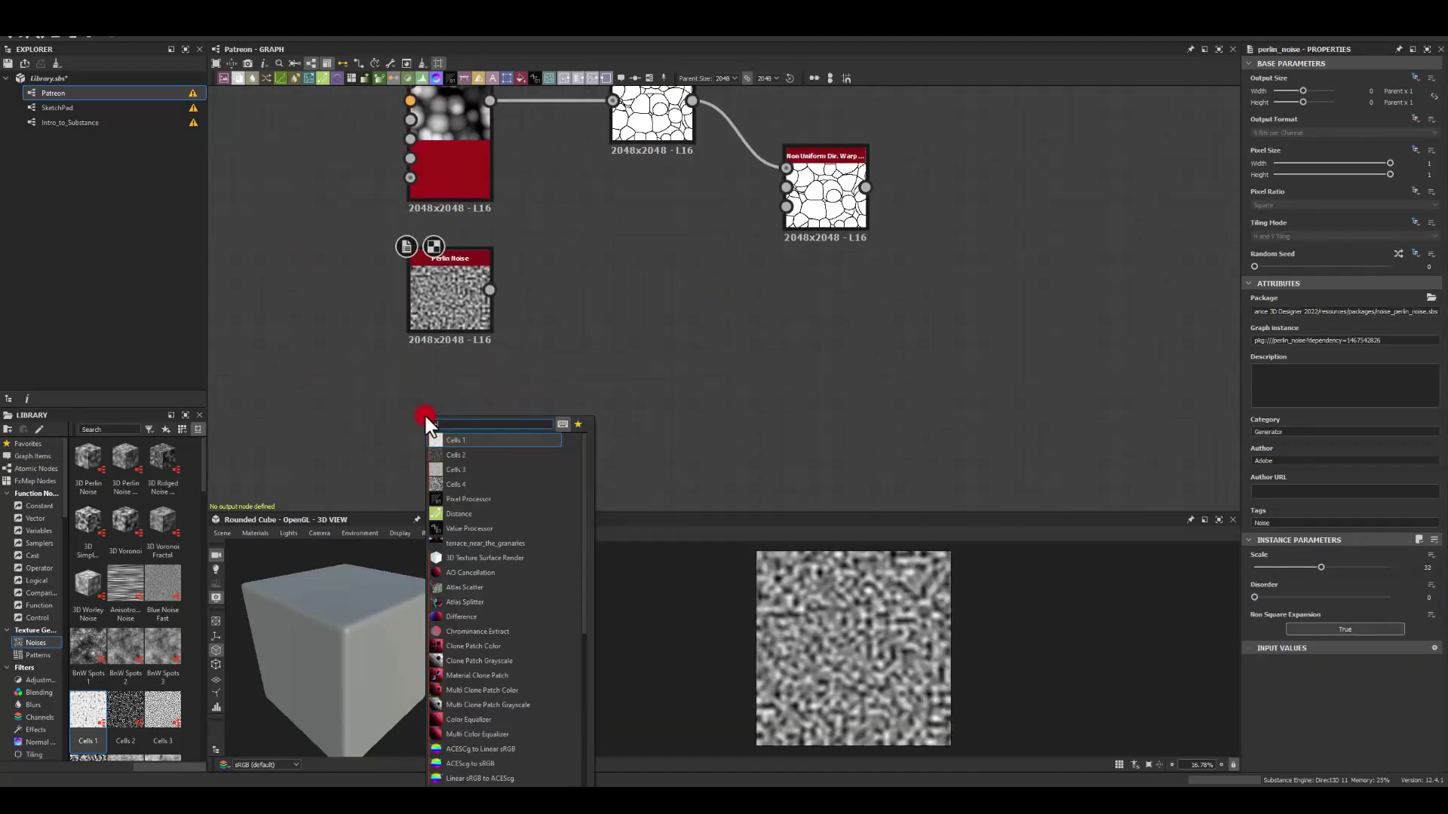
text(cells)
click(454, 439)
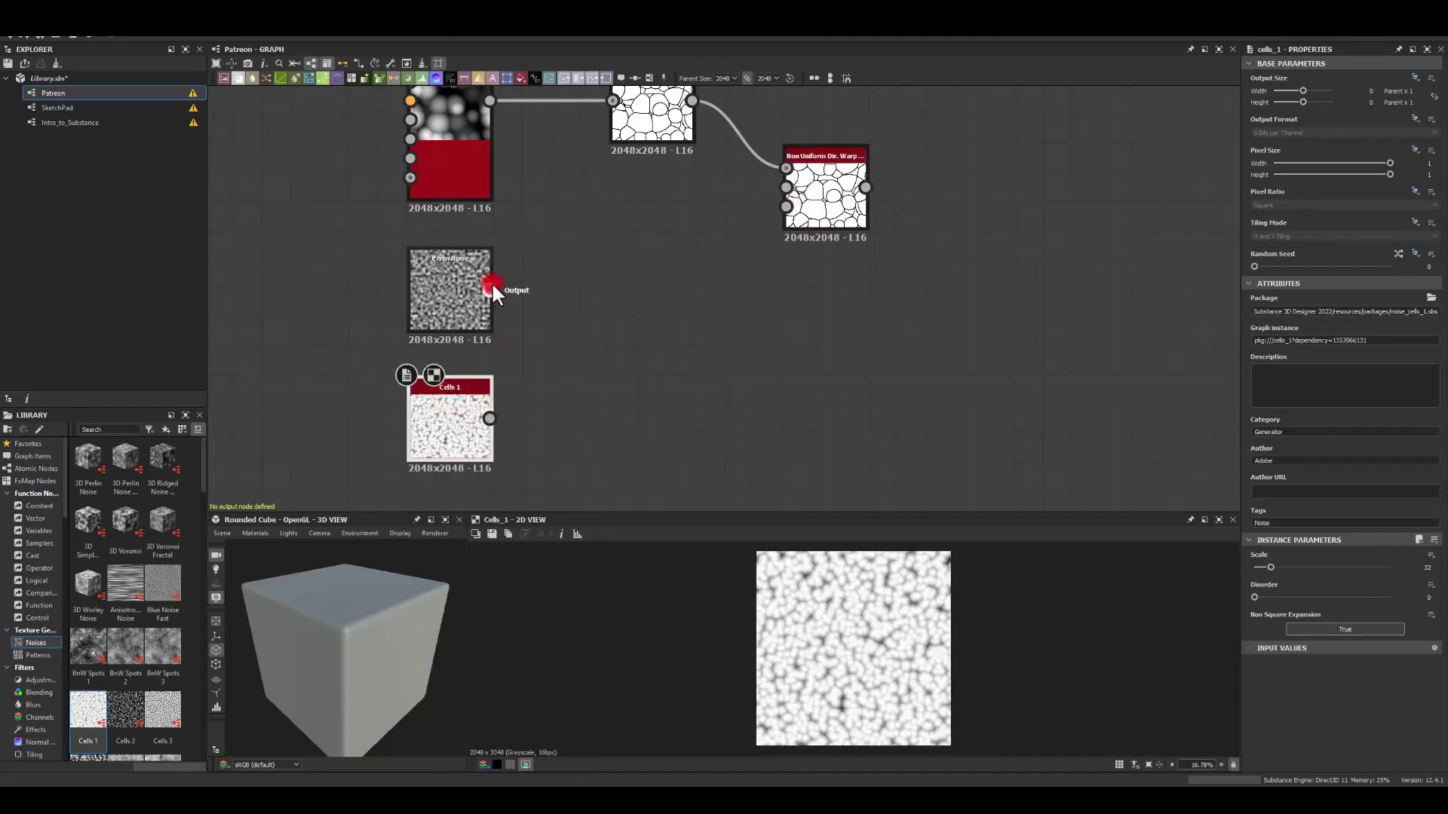
- Add a Blur HQ Grayscale node fed by Perlin Noise and place it beside the noise node
drag(491, 290, 726, 313)
text(blu)
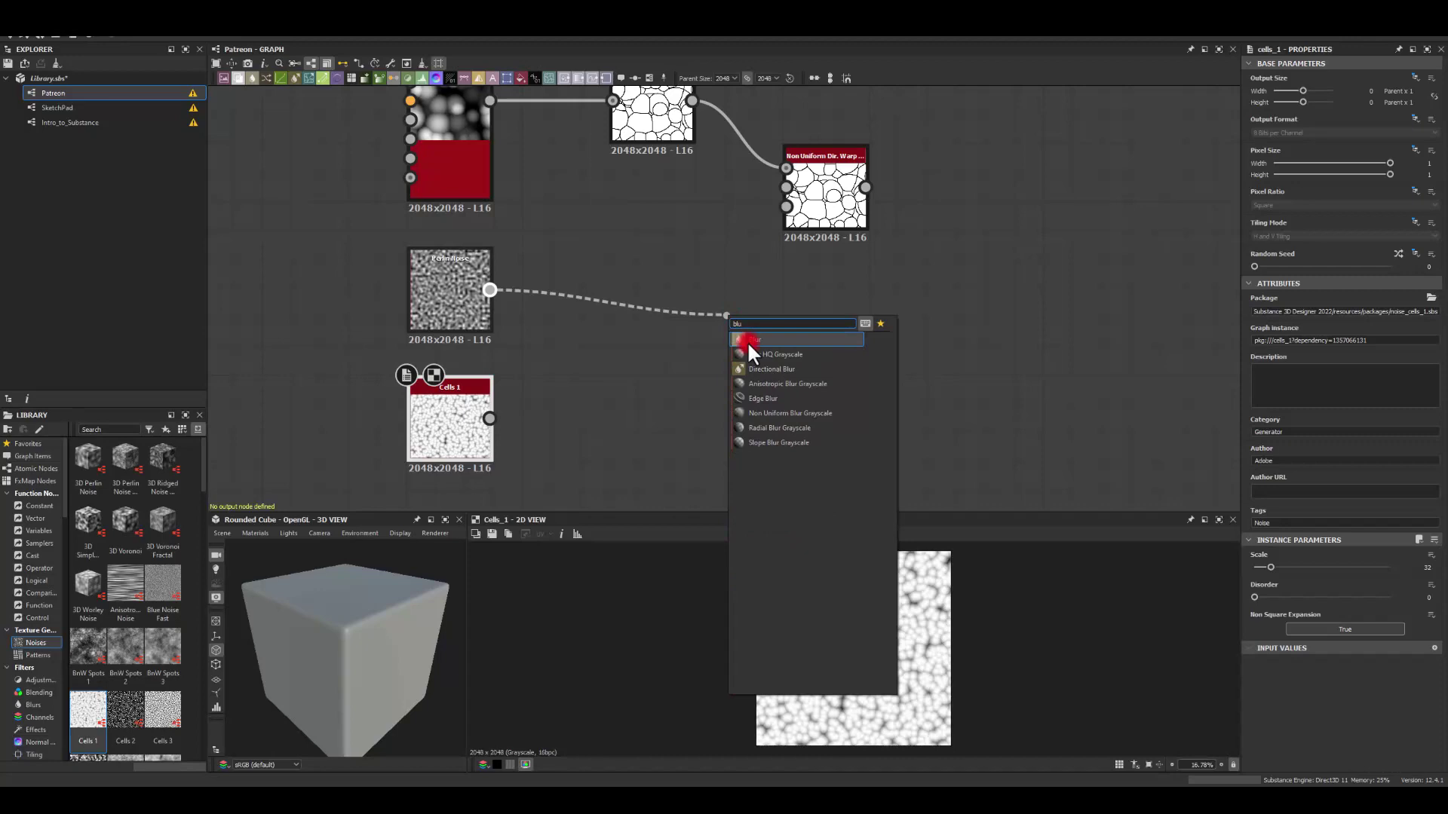
click(751, 352)
drag(744, 288, 580, 274)
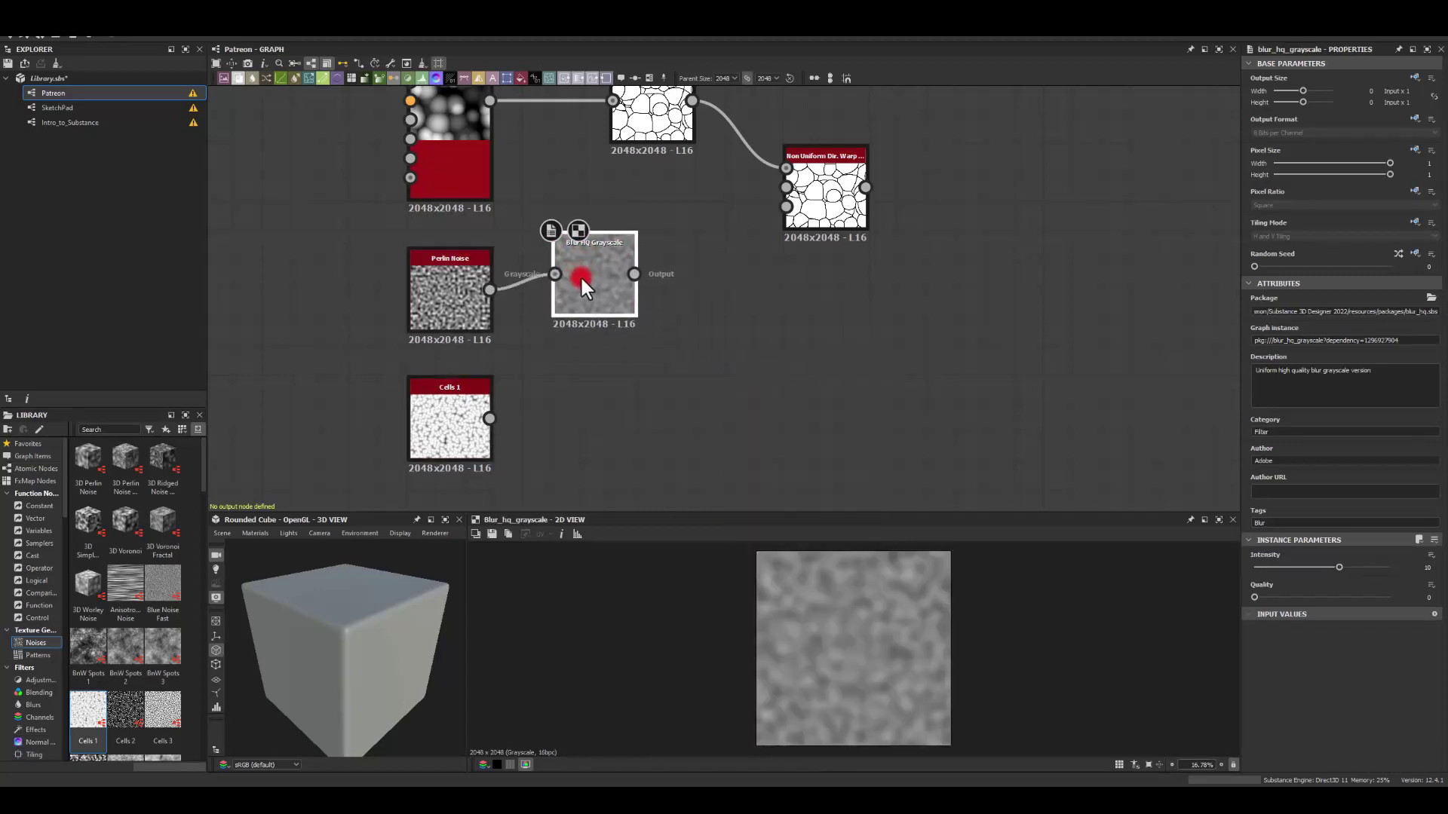
- Duplicate the blur for Cells 1, and connect the Perlin blur to the warp's Intensity input and the Cells blur to its Warp Angle input
key(ctrl+d)
drag(711, 294, 555, 418)
drag(634, 274, 775, 191)
drag(713, 333, 787, 207)
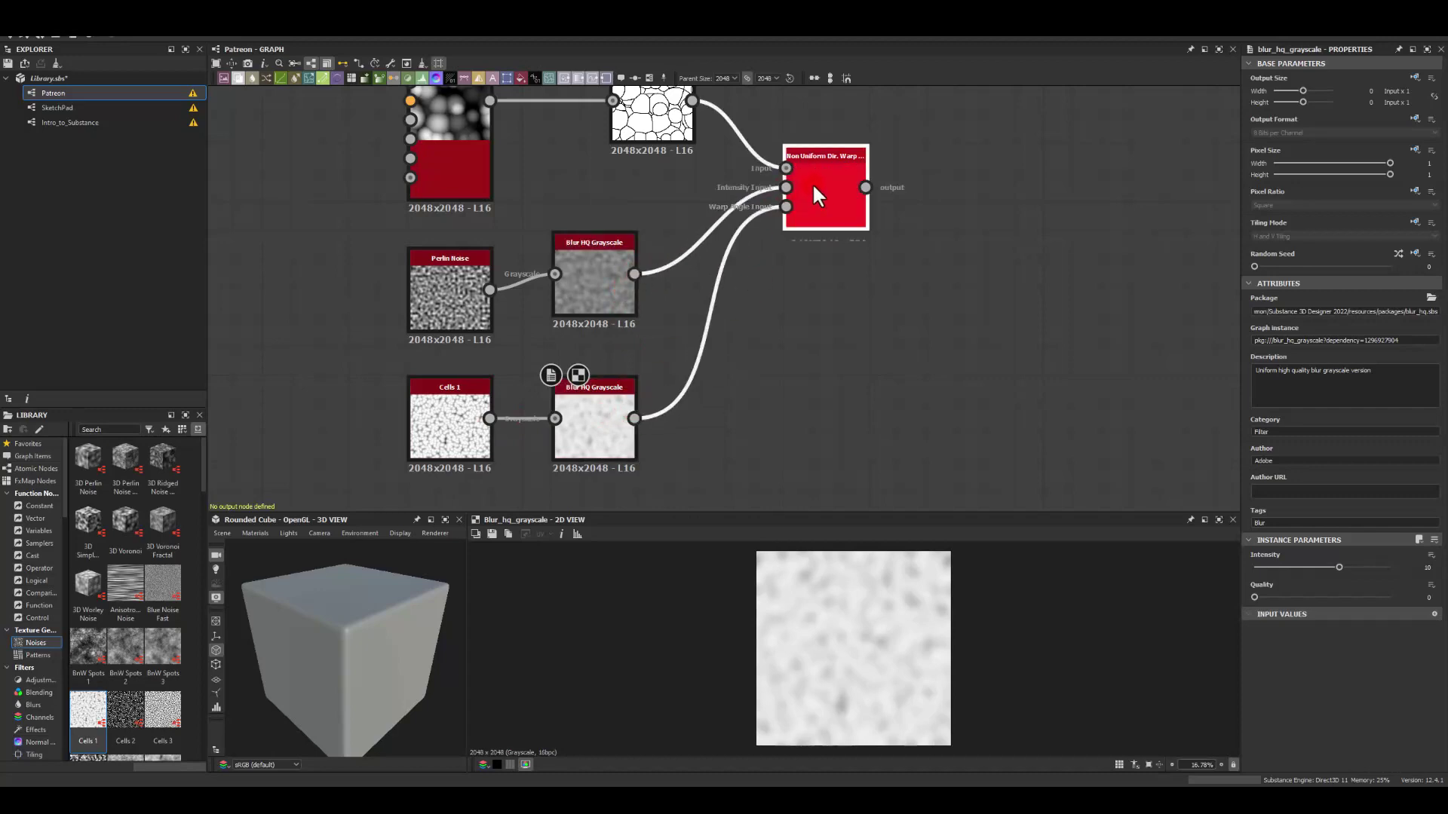
- Set the Non Uniform Directional Warp's Intensity to 30 and its Warp Angle to 180 degrees (0.5 turns)
double_click(812, 183)
click(1425, 567)
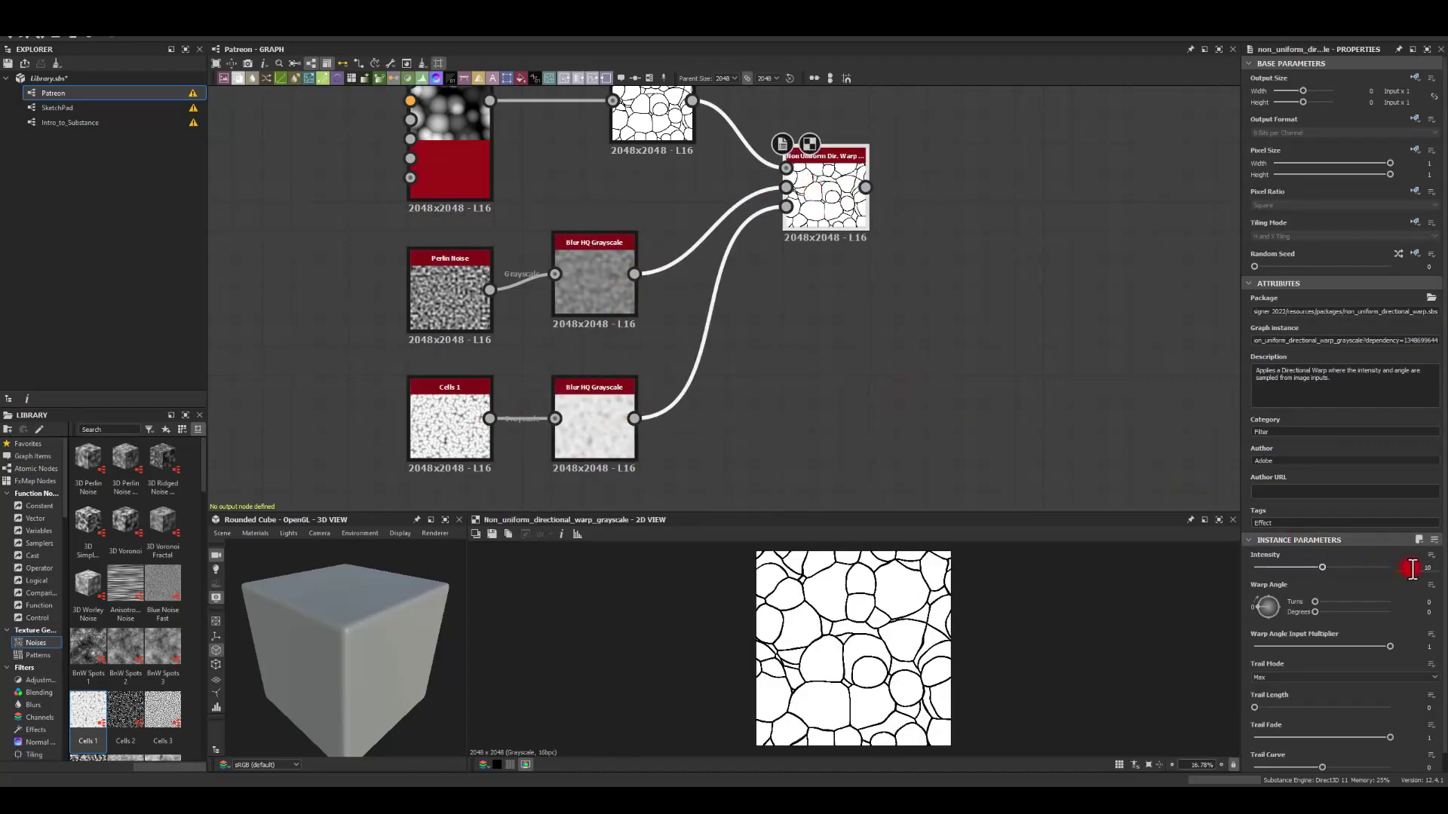
text(20)
key(Return)
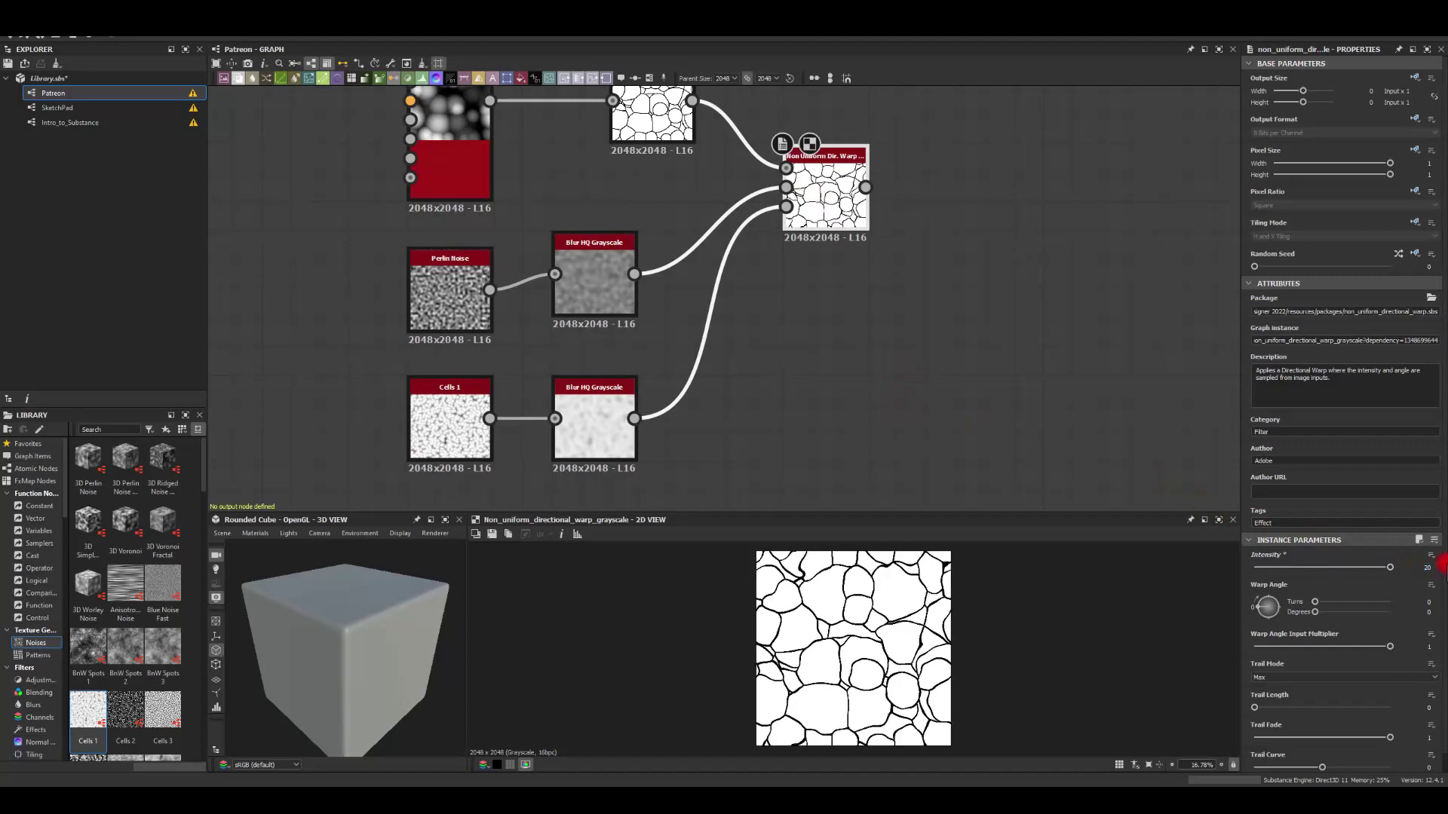
click(1425, 567)
text(30)
key(Return)
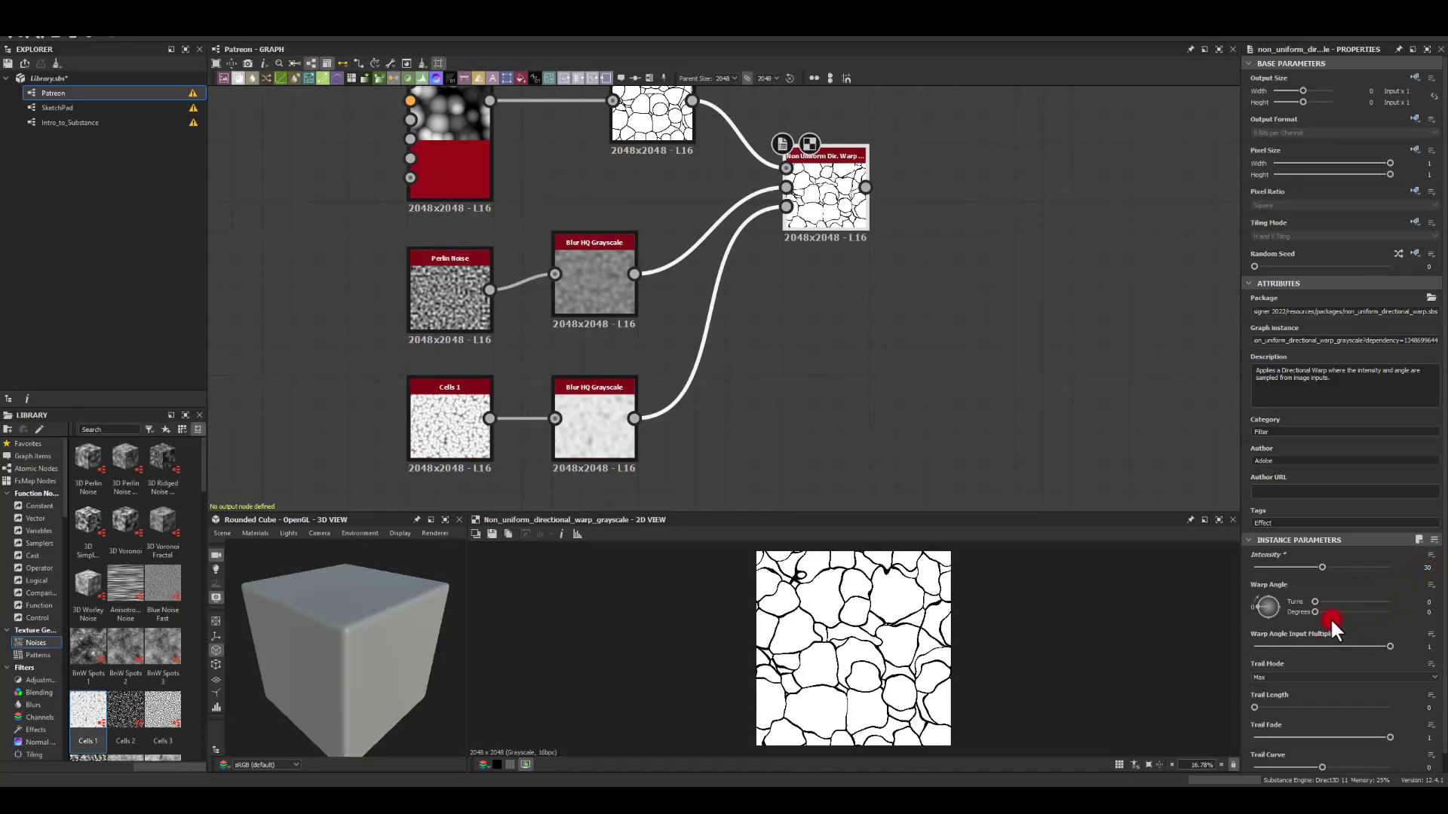
drag(1314, 612, 1351, 608)
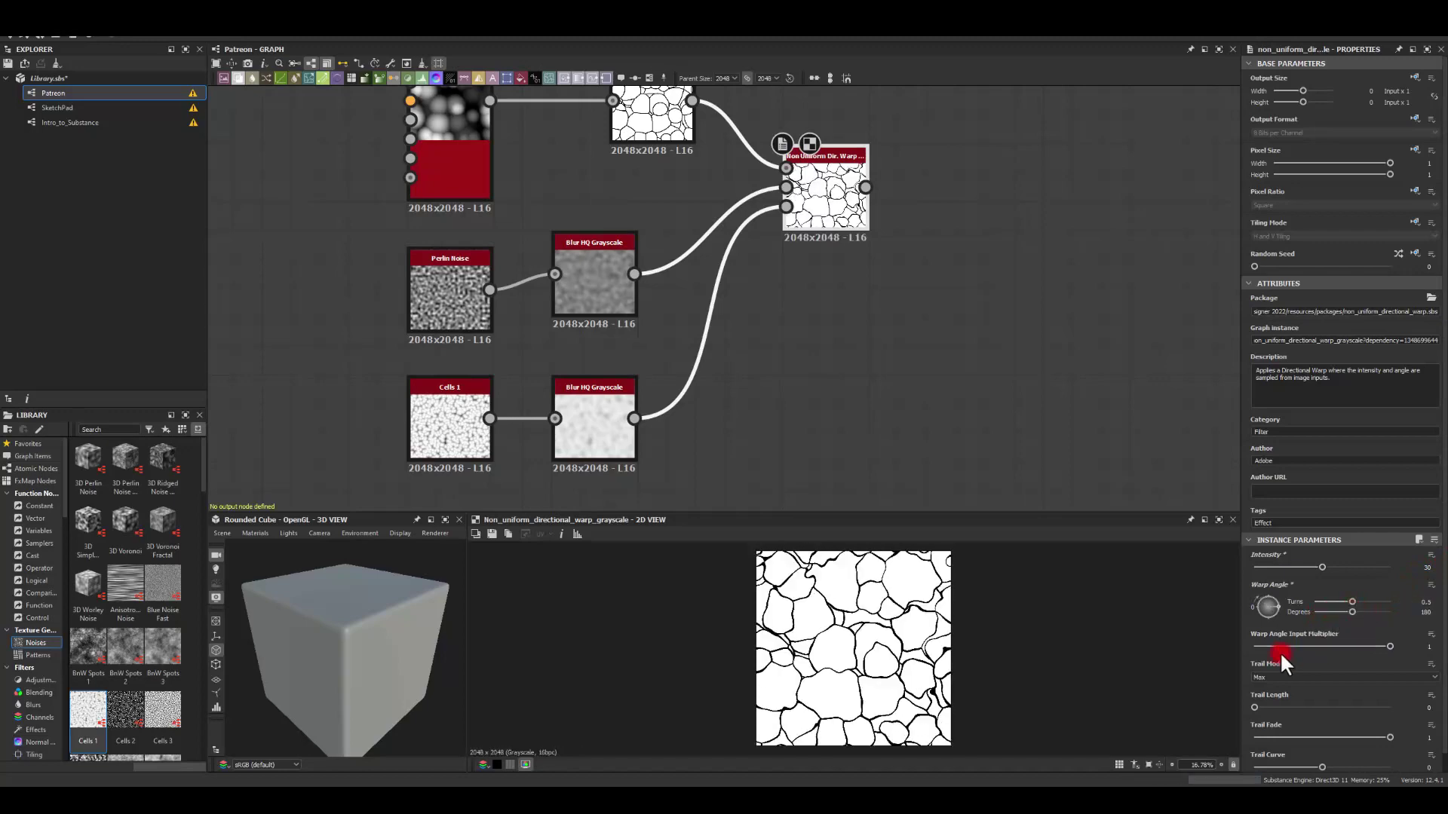
- Set the warp's Trail Mode to Min, Trail Length to 3 and Trail Curve to about -0.63
click(1260, 677)
click(1265, 685)
drag(1255, 709, 1410, 699)
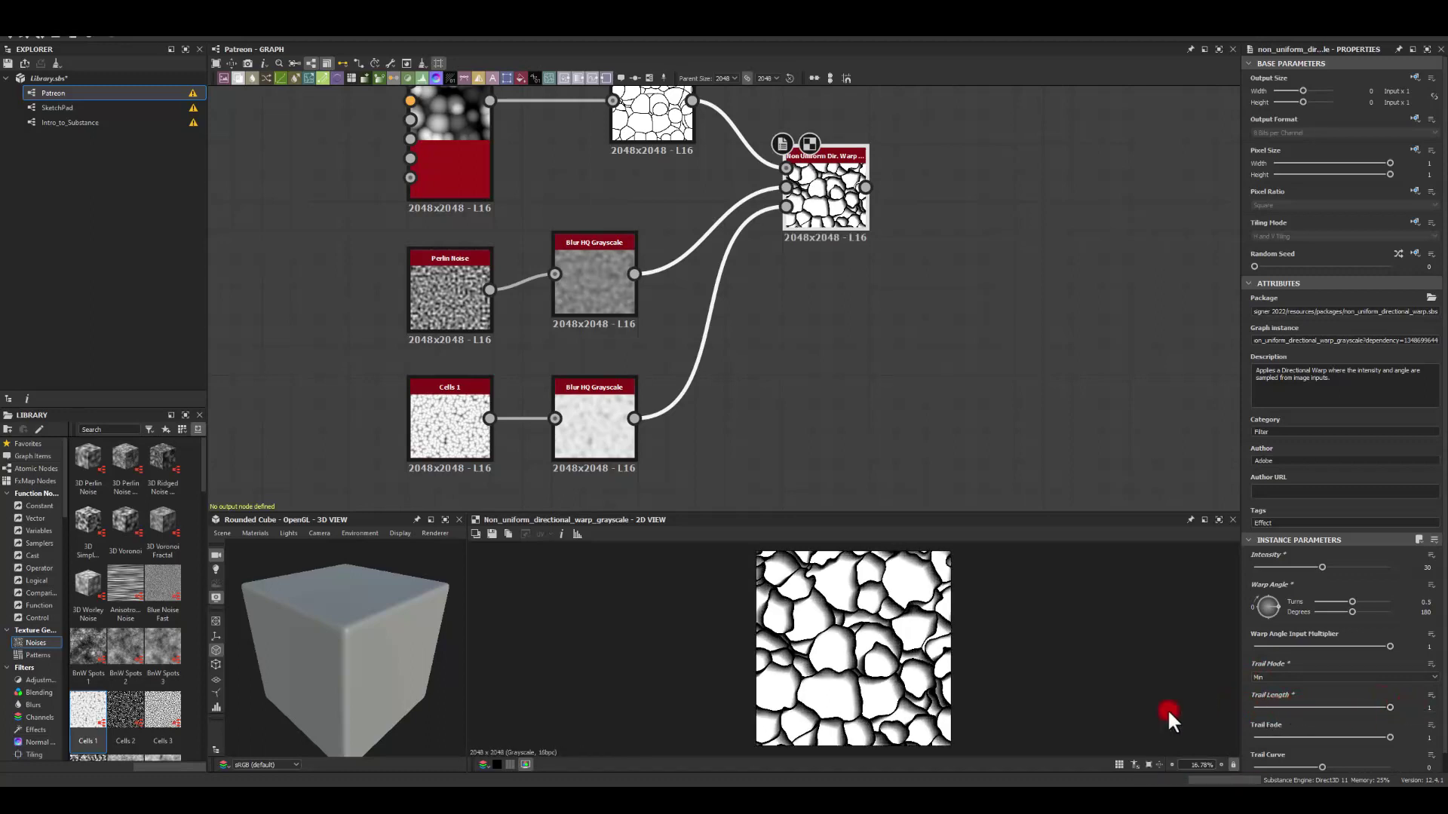
double_click(1417, 706)
text(3)
key(Return)
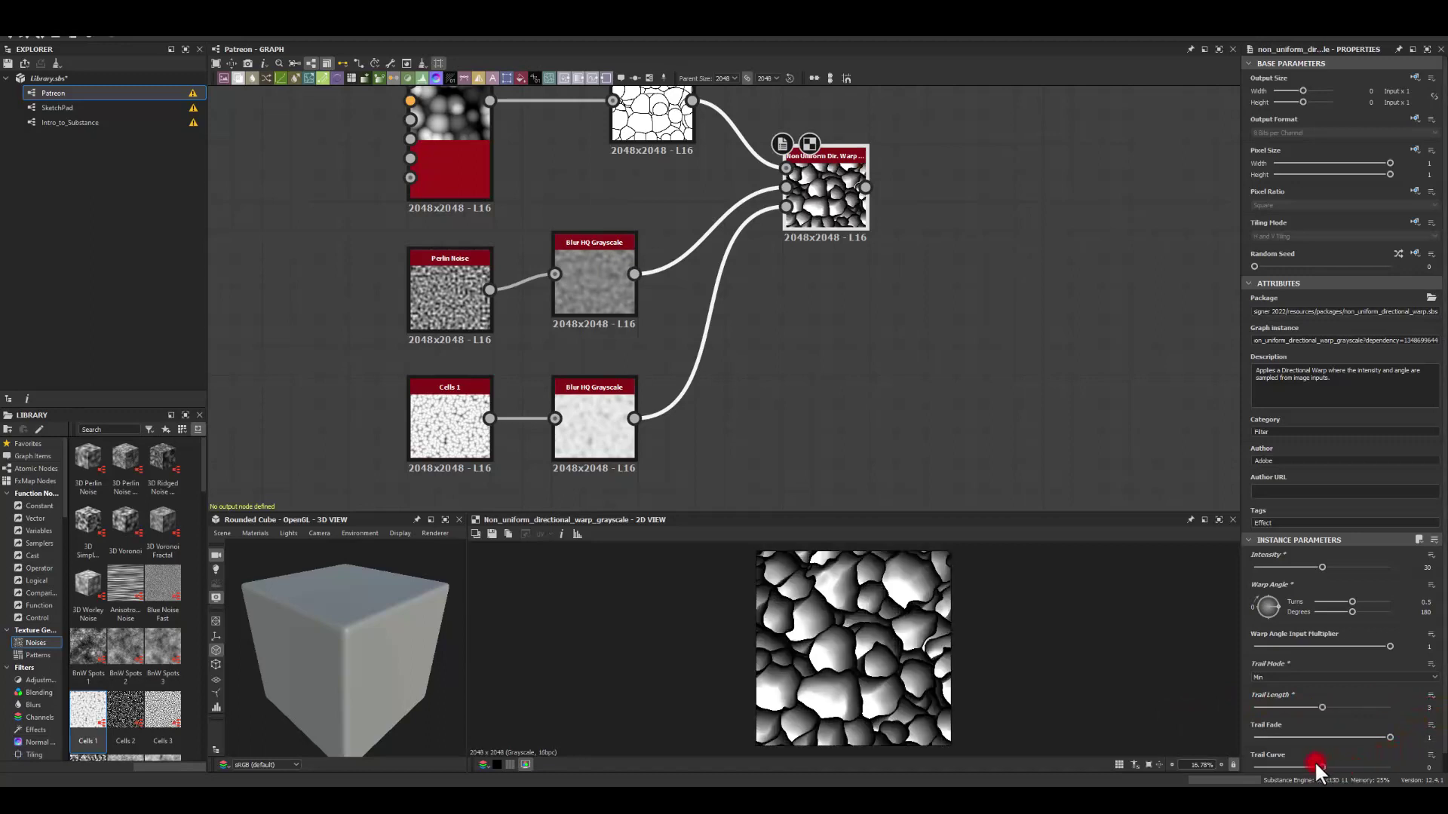
drag(1317, 764, 1233, 763)
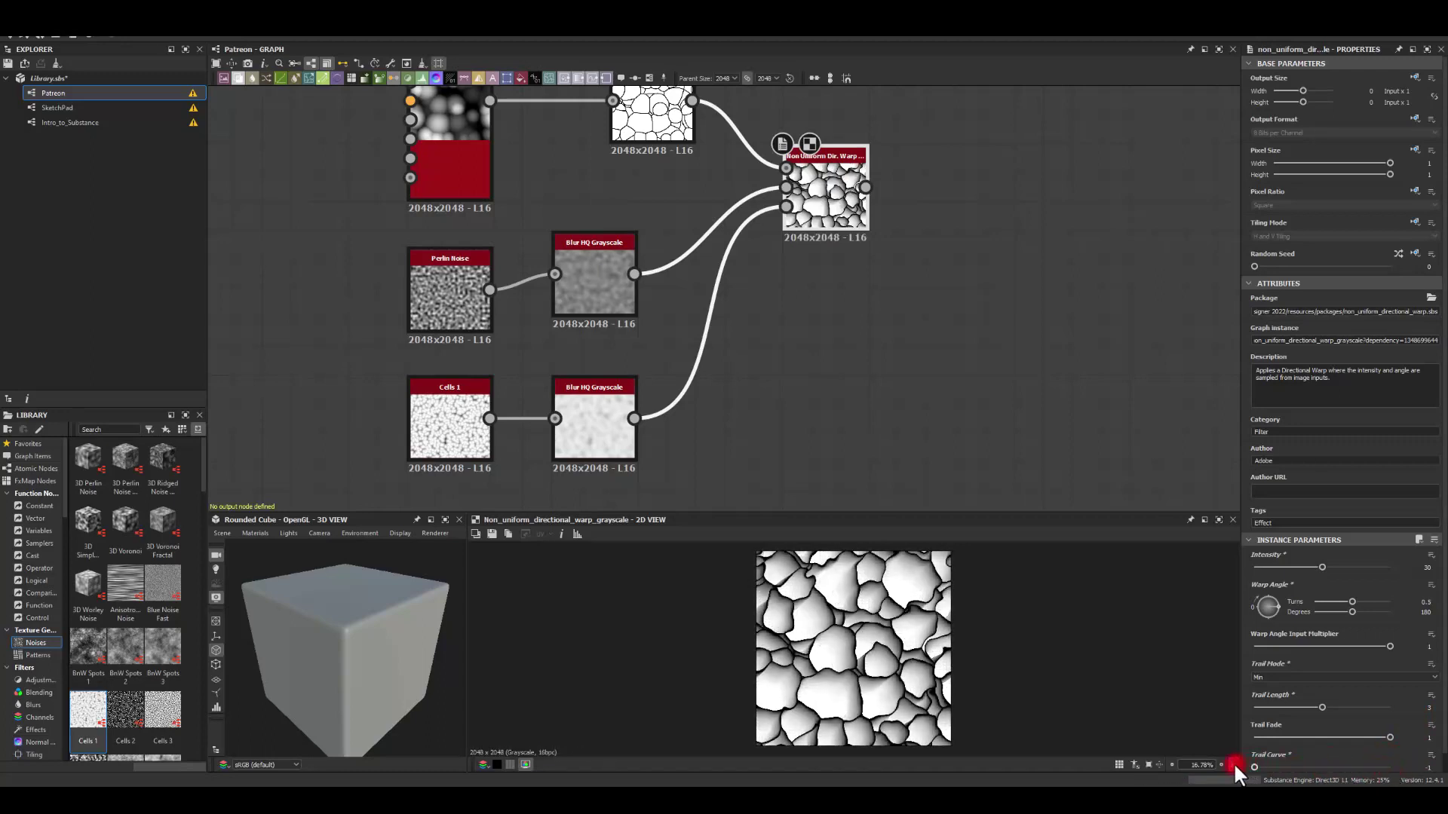
drag(1325, 766, 1279, 768)
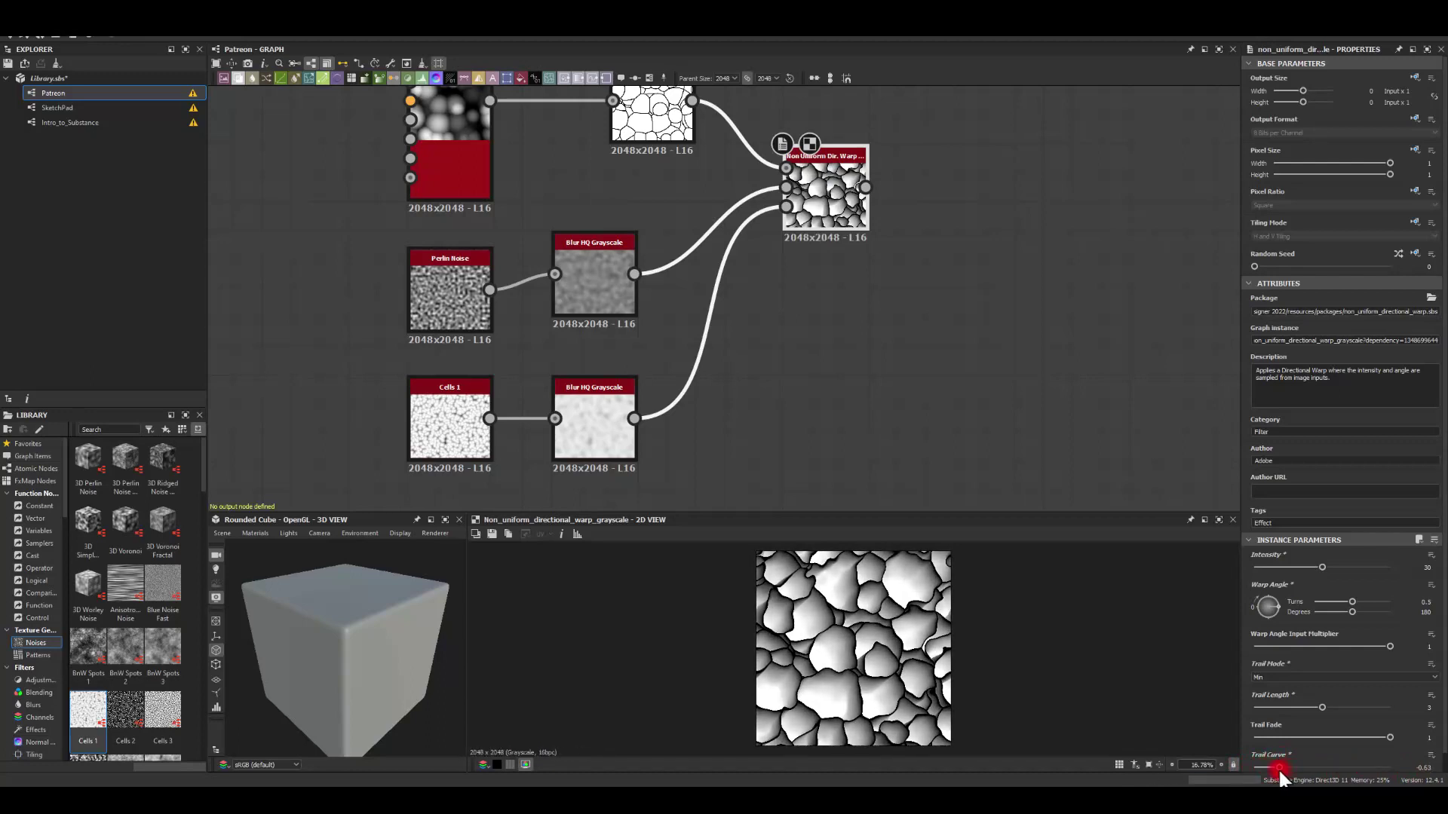
- Add an Invert Grayscale node fed by the Non Uniform Directional Warp and place it beside the warp
middle_drag(964, 263, 853, 294)
drag(756, 220, 881, 234)
text(invert)
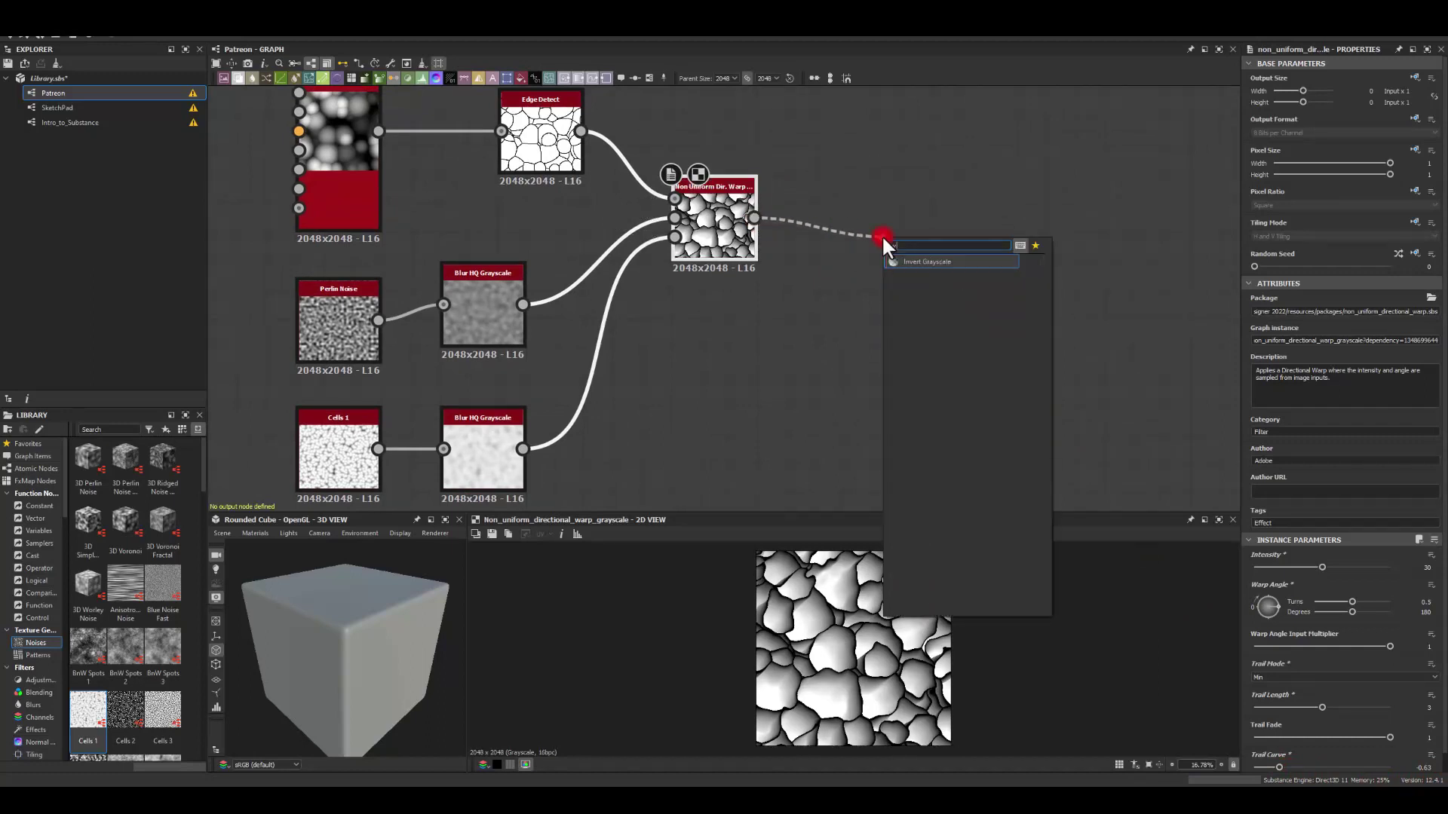
key(Return)
drag(917, 236, 888, 237)
middle_drag(920, 363, 749, 390)
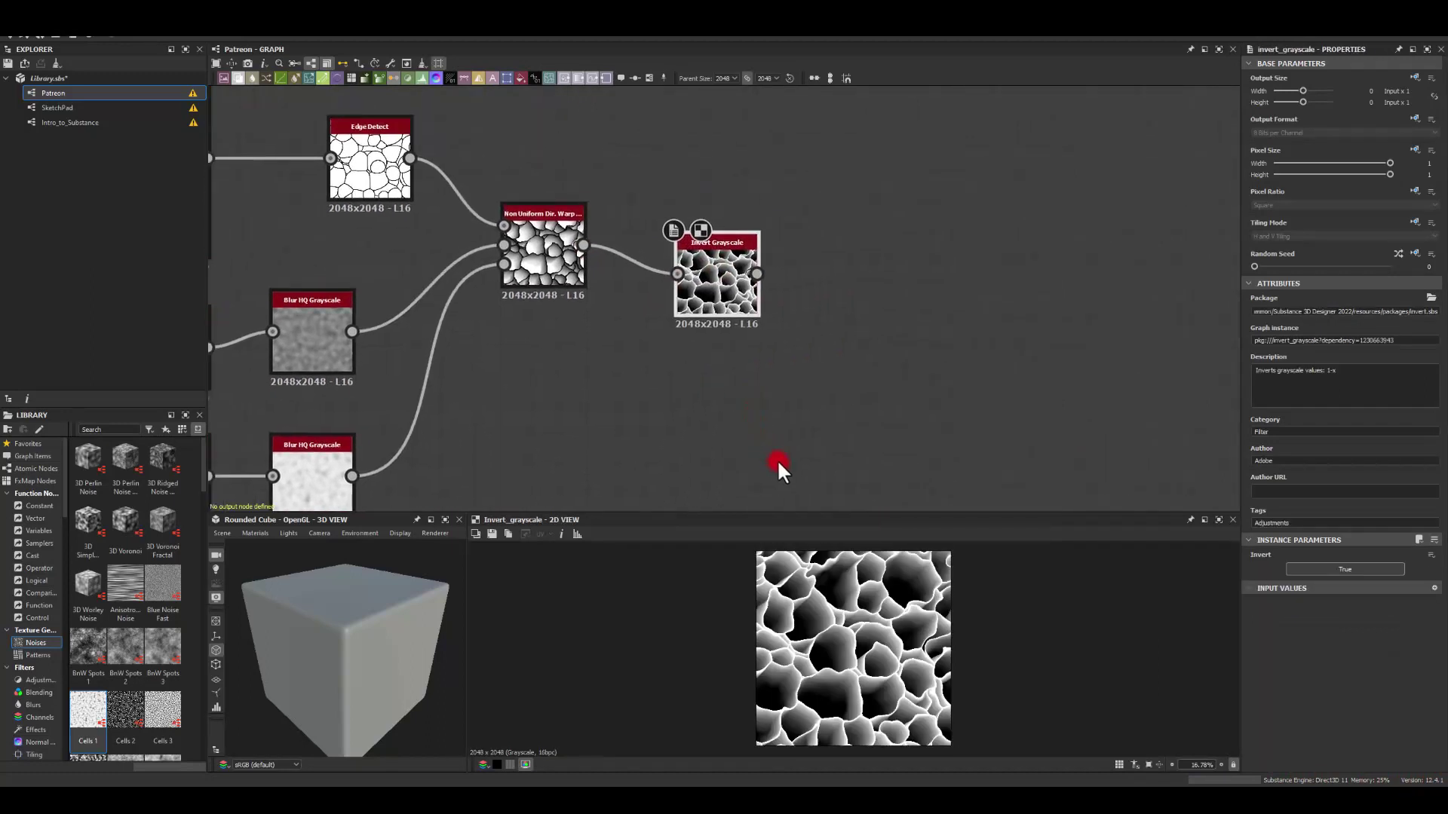
scroll(840, 654, up, 1)
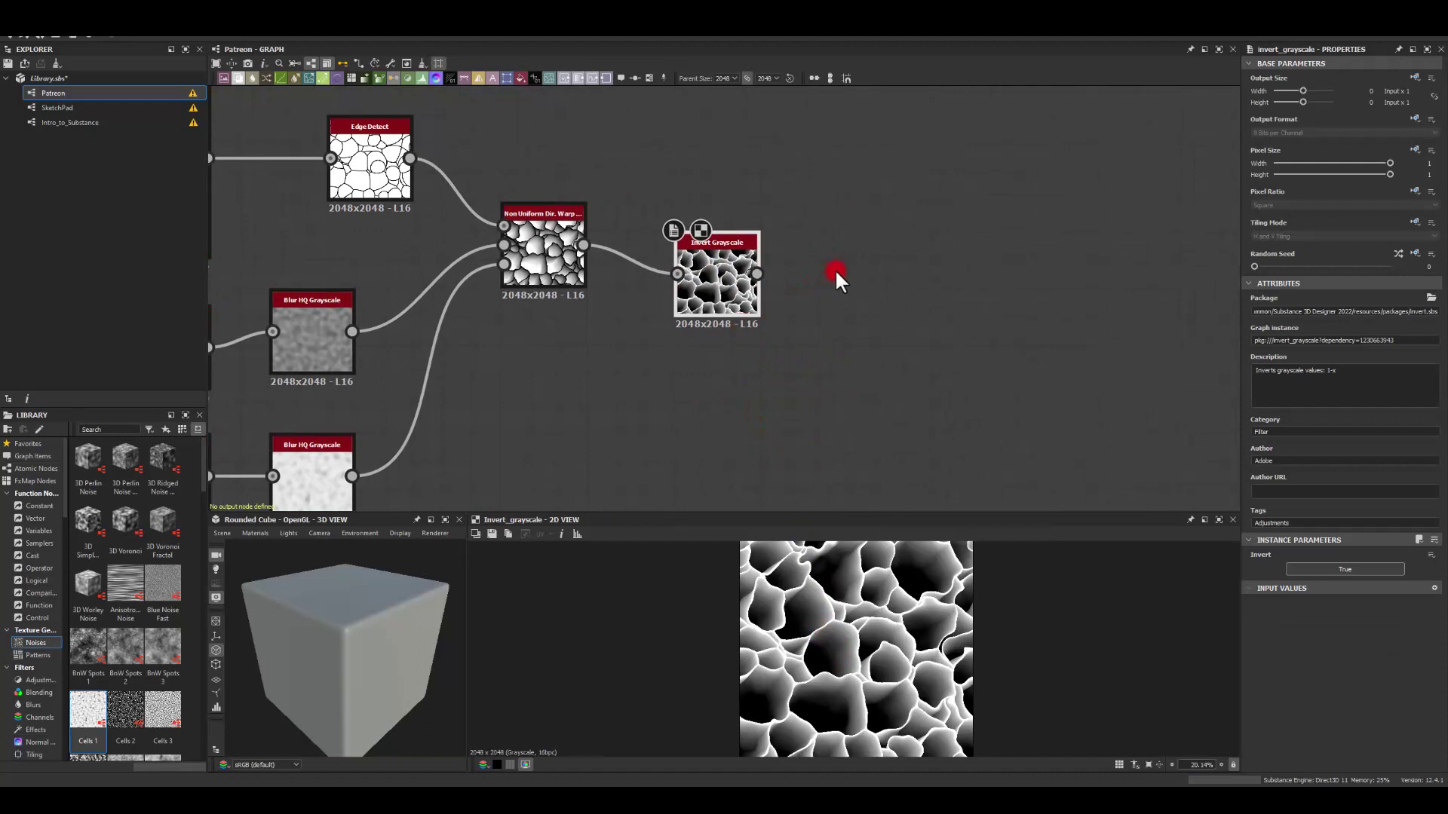
- Add a Blur HQ Grayscale node after Invert Grayscale and set its Intensity to 1
middle_drag(811, 282, 694, 274)
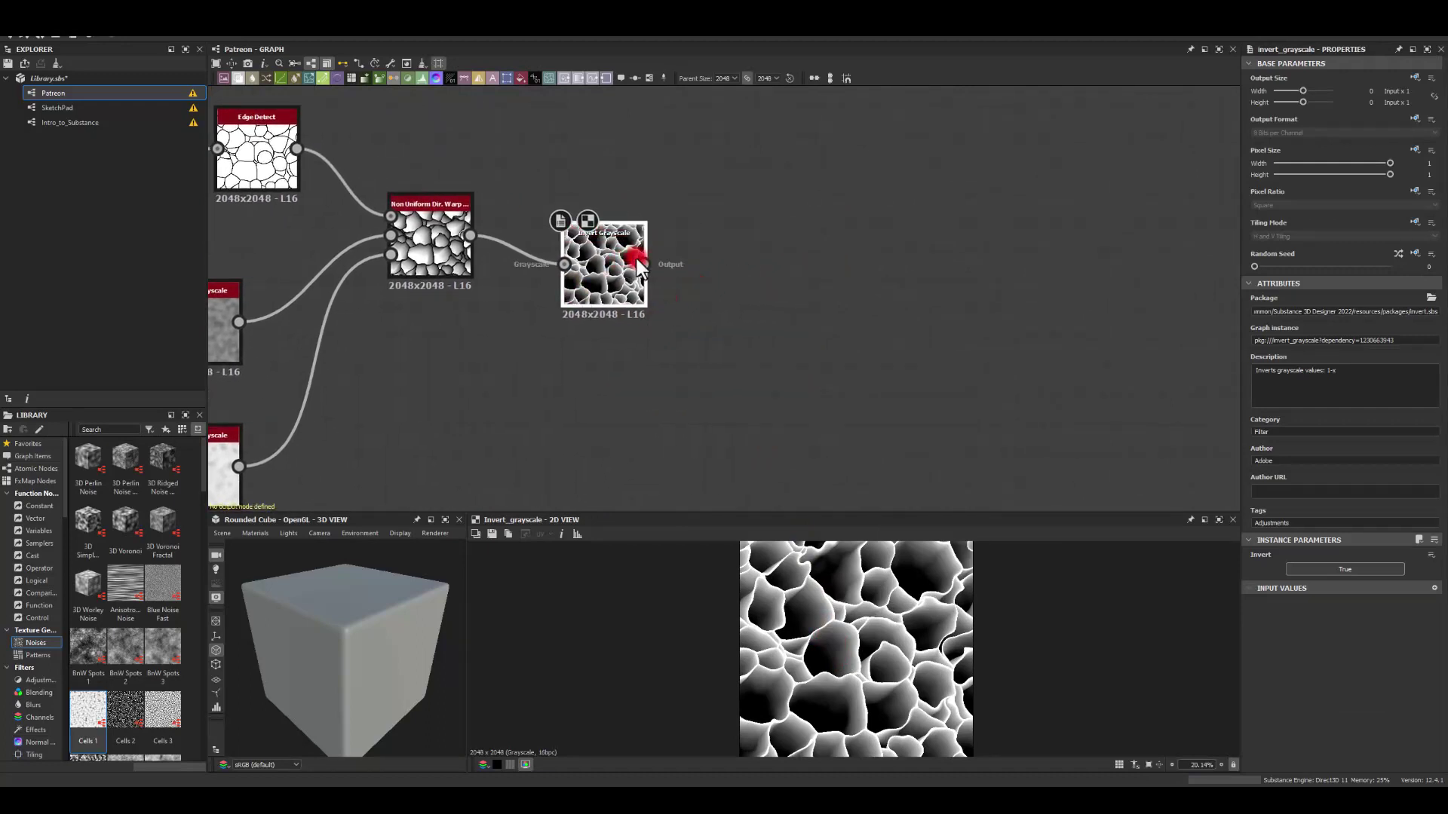
drag(642, 262, 826, 271)
text(blu)
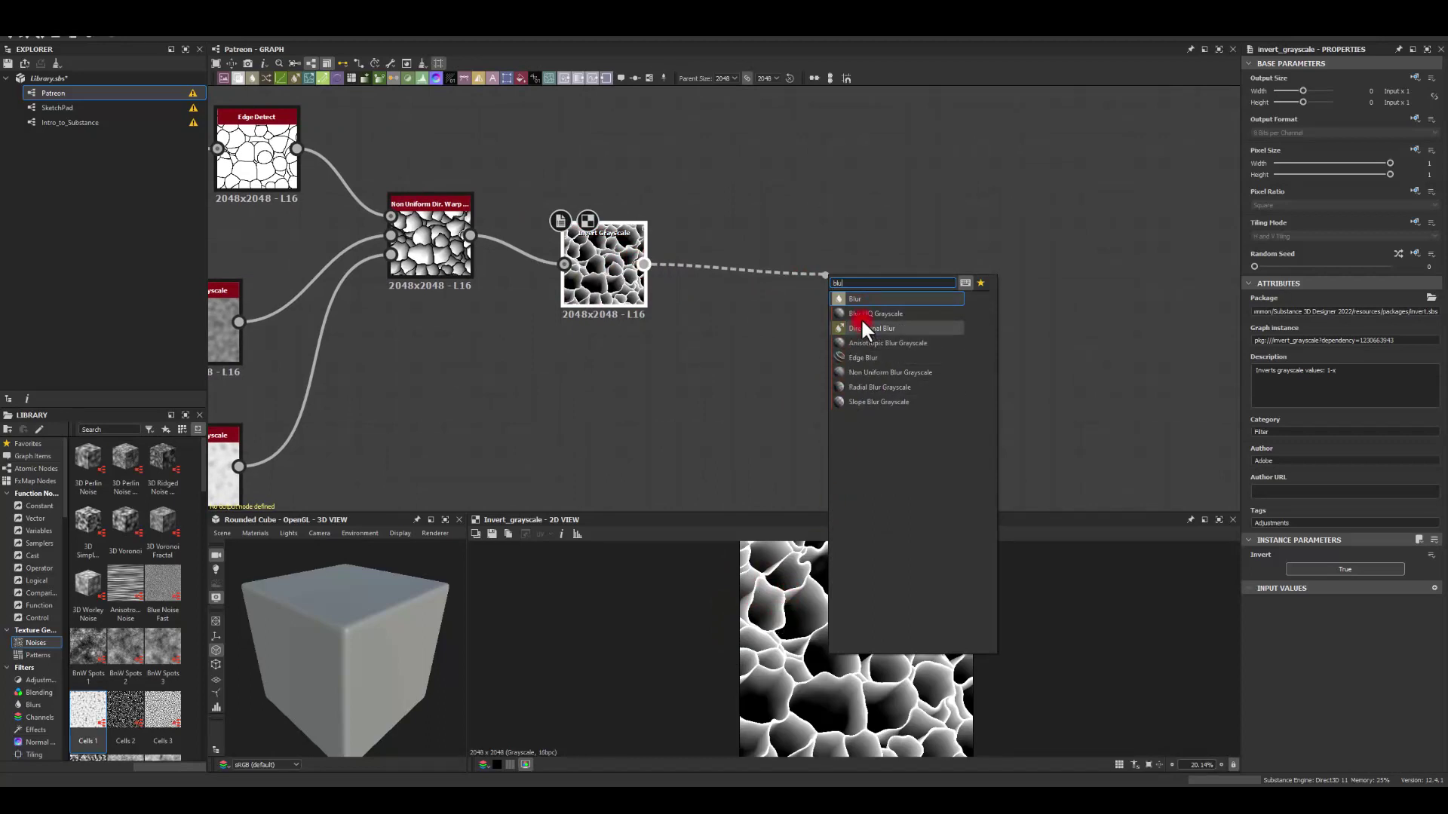
click(859, 312)
drag(879, 263, 775, 285)
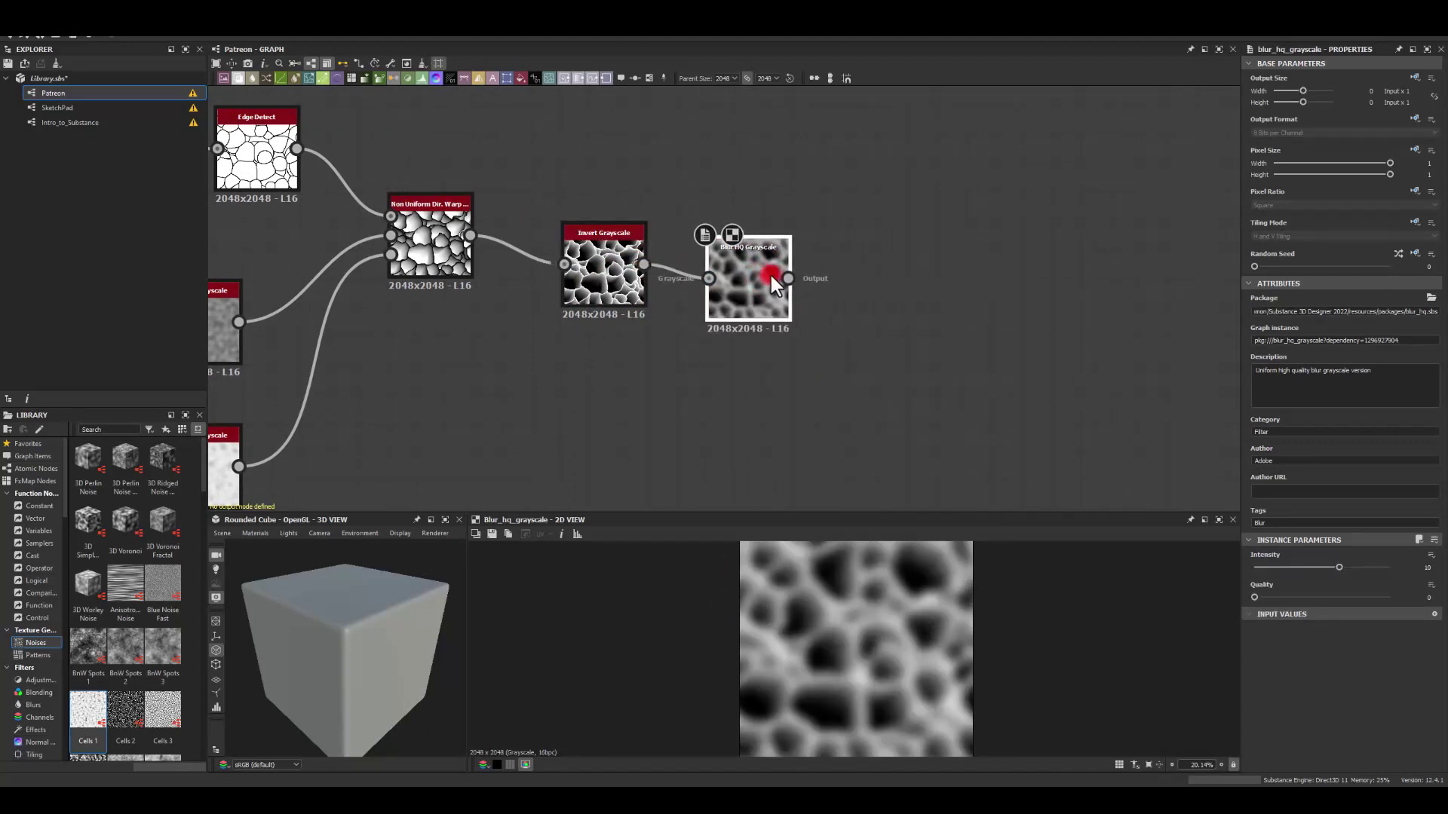
drag(1339, 567, 1267, 572)
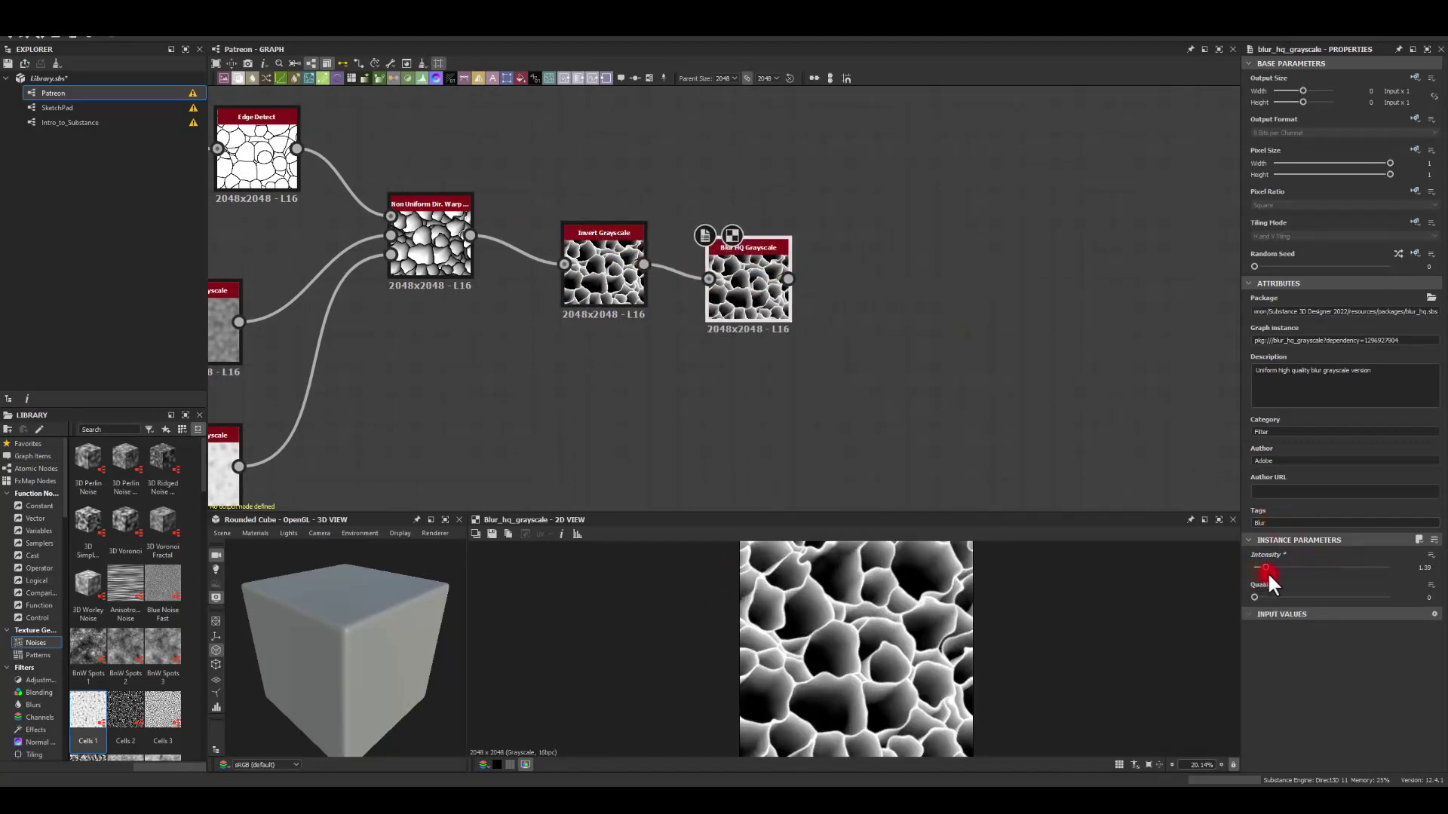
drag(1416, 569, 1435, 565)
text(1)
key(Return)
- Add a Shape Mapper node after the blur, with Pattern Amount 1, Radius 0 and Width 1
middle_drag(911, 399, 675, 354)
drag(667, 258, 760, 246)
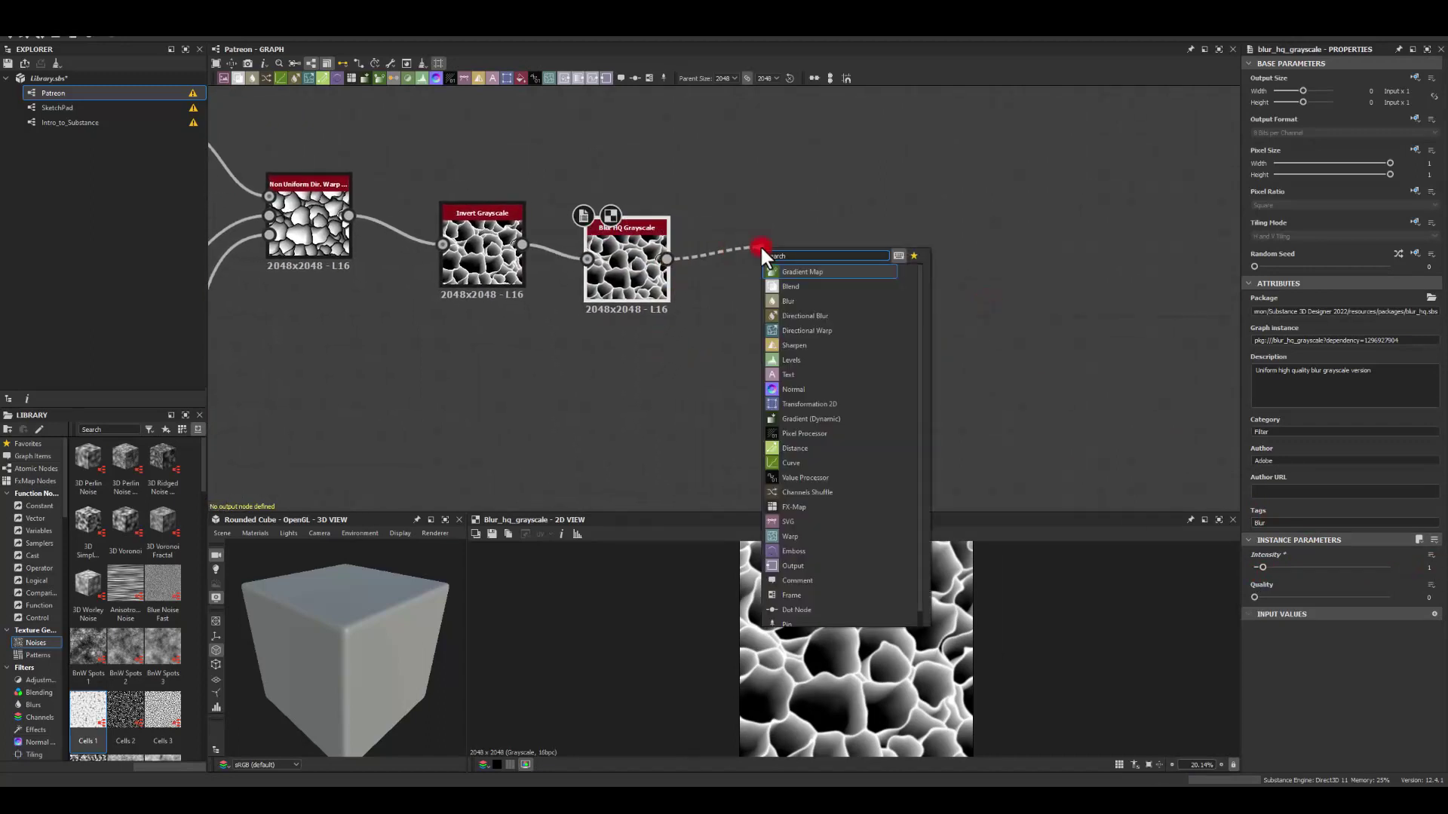
text(shape)
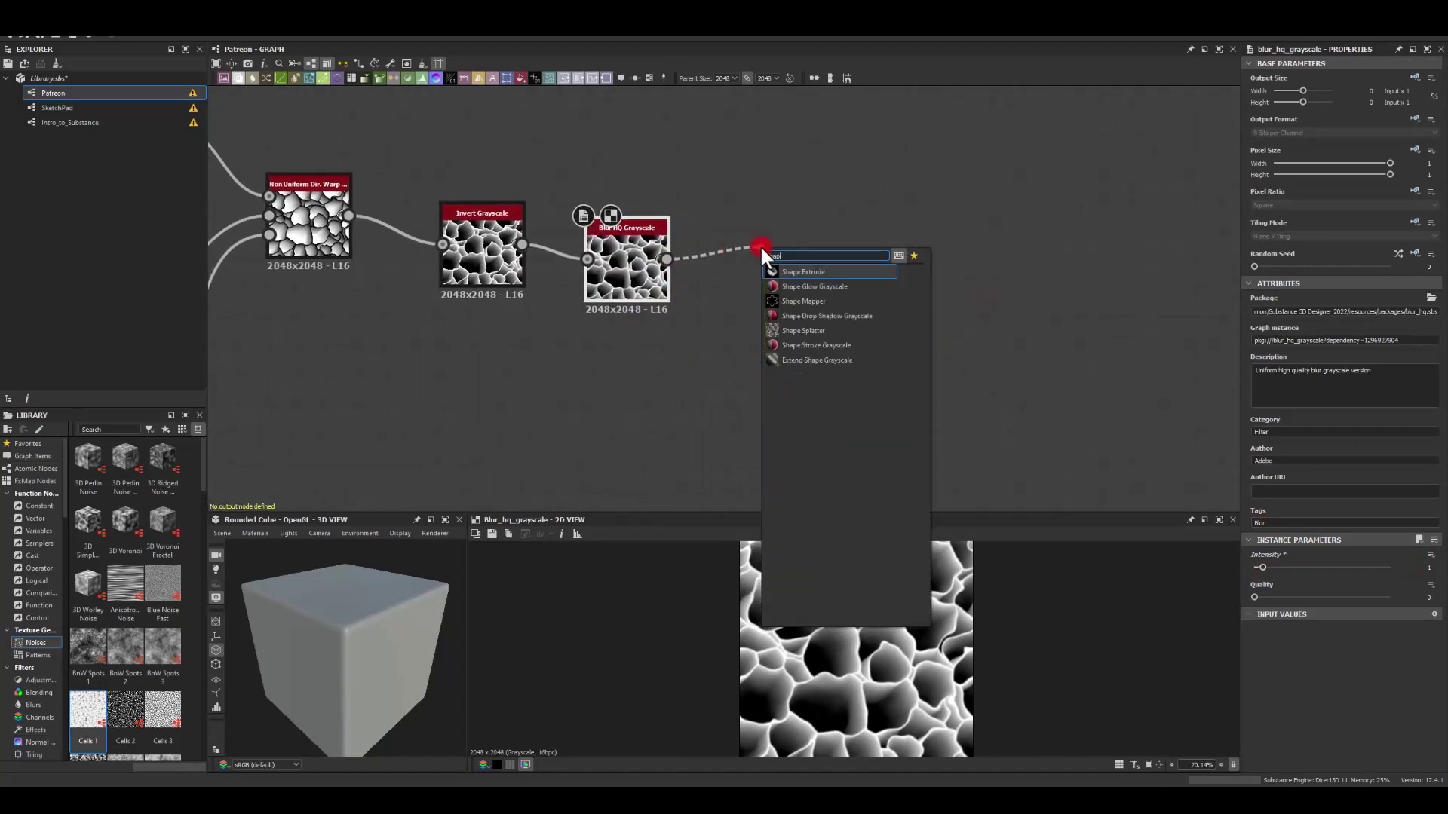
click(785, 303)
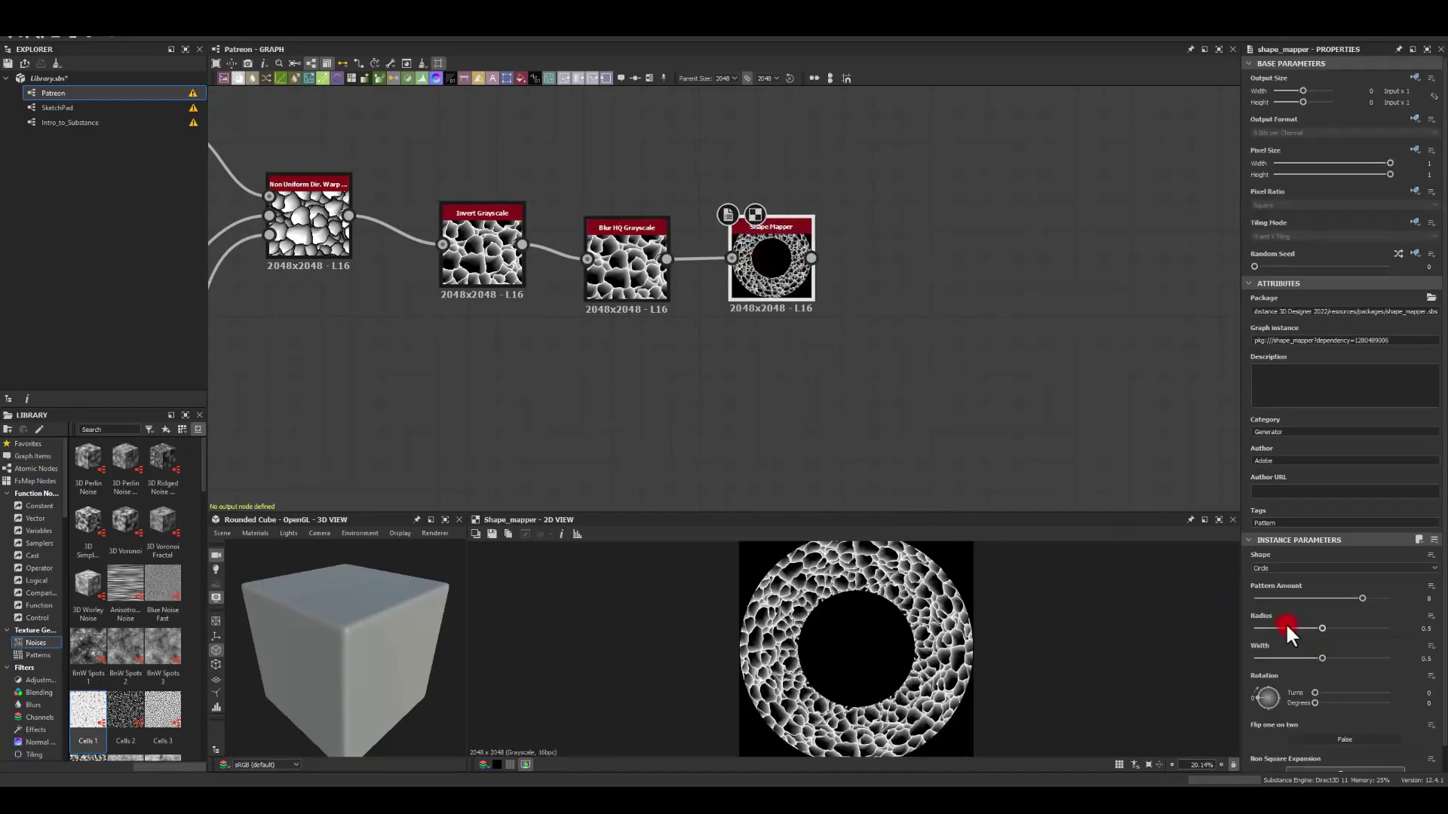
drag(1287, 628, 1246, 640)
drag(1338, 654, 1396, 659)
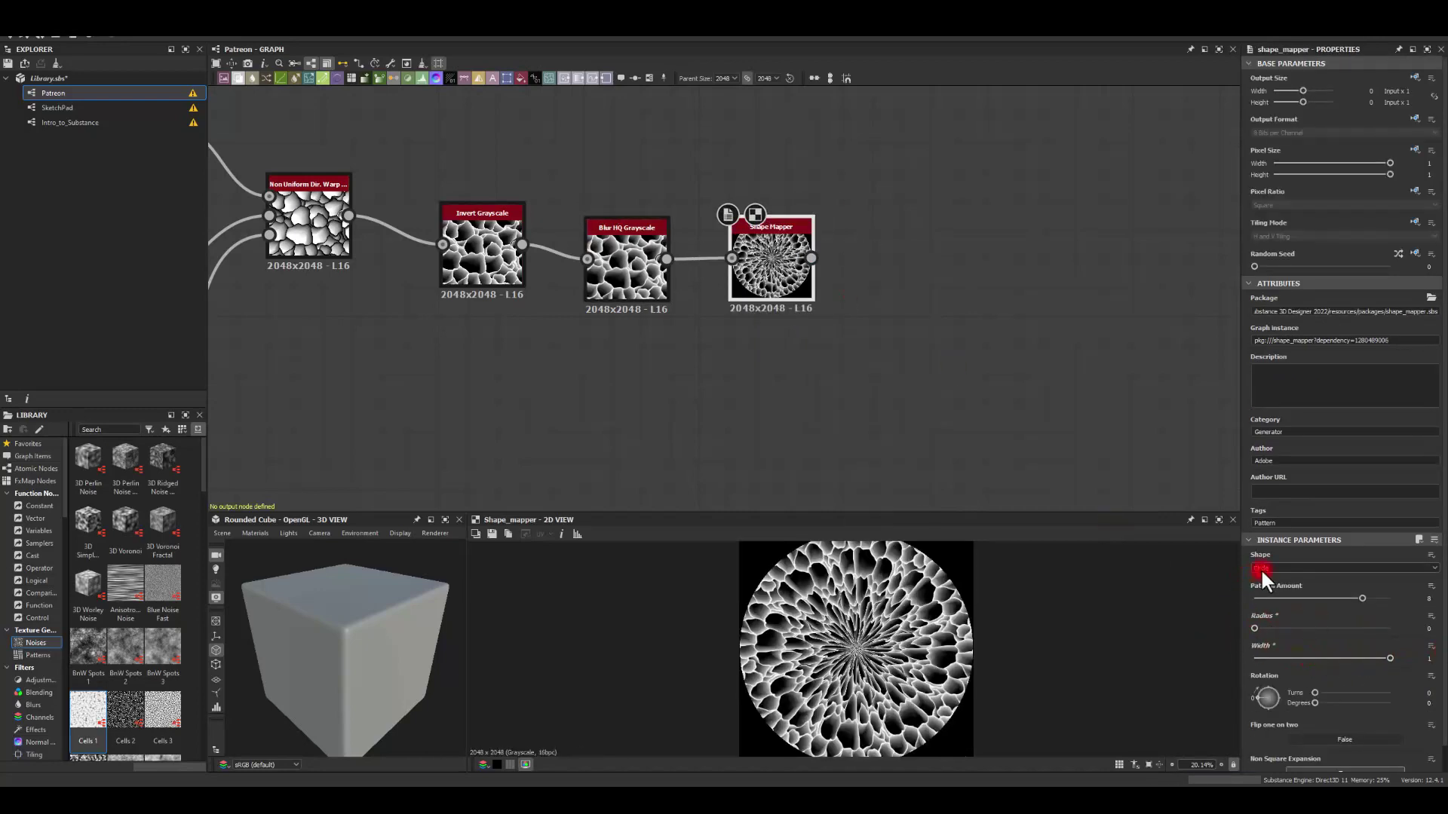
drag(1279, 594, 1263, 599)
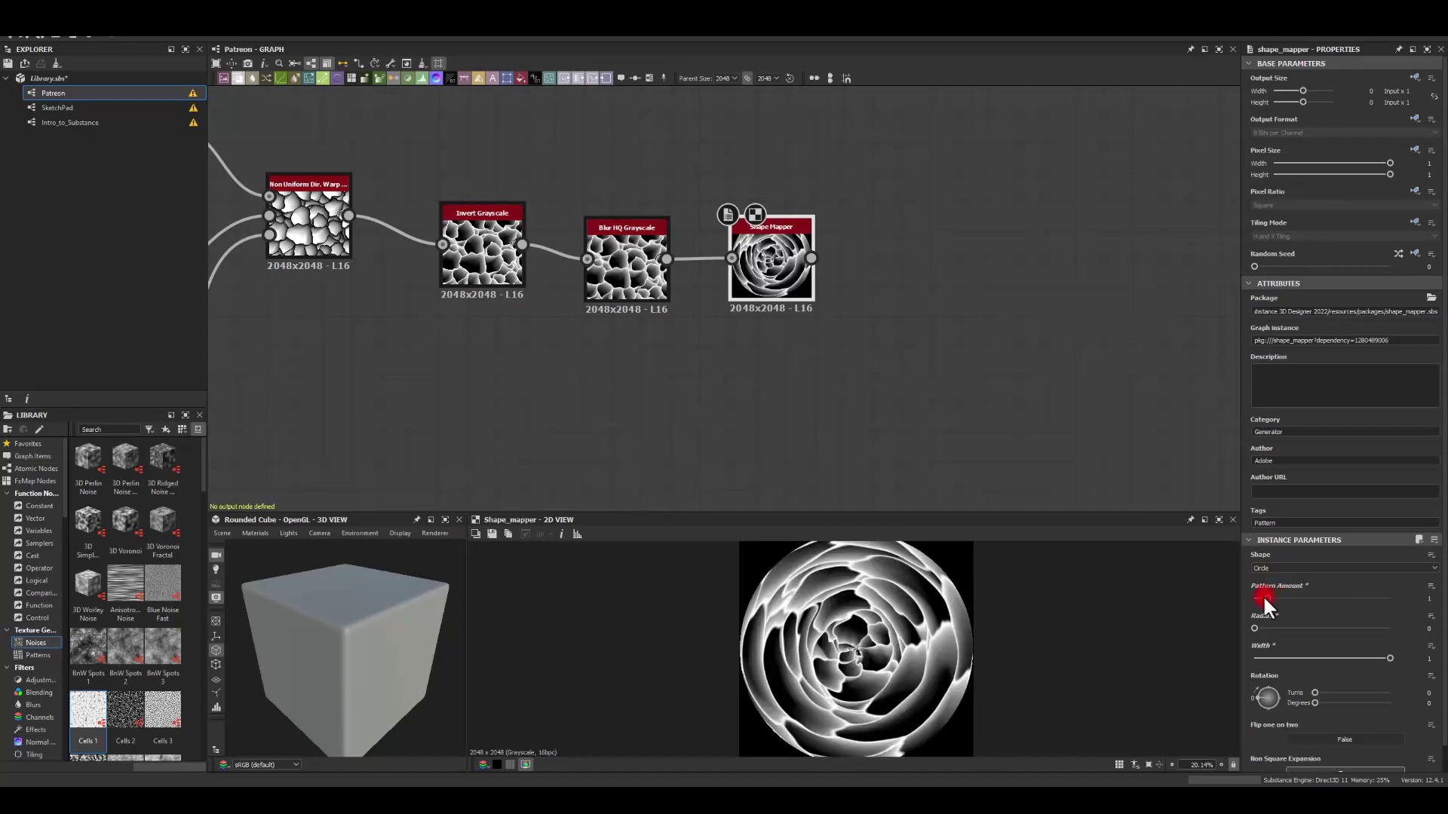
- Move the starting nodes of the glowing ring network, through its first Slope Blur Grayscale, down to separate them from the cell network
middle_drag(938, 244, 714, 316)
middle_drag(593, 331, 533, 265)
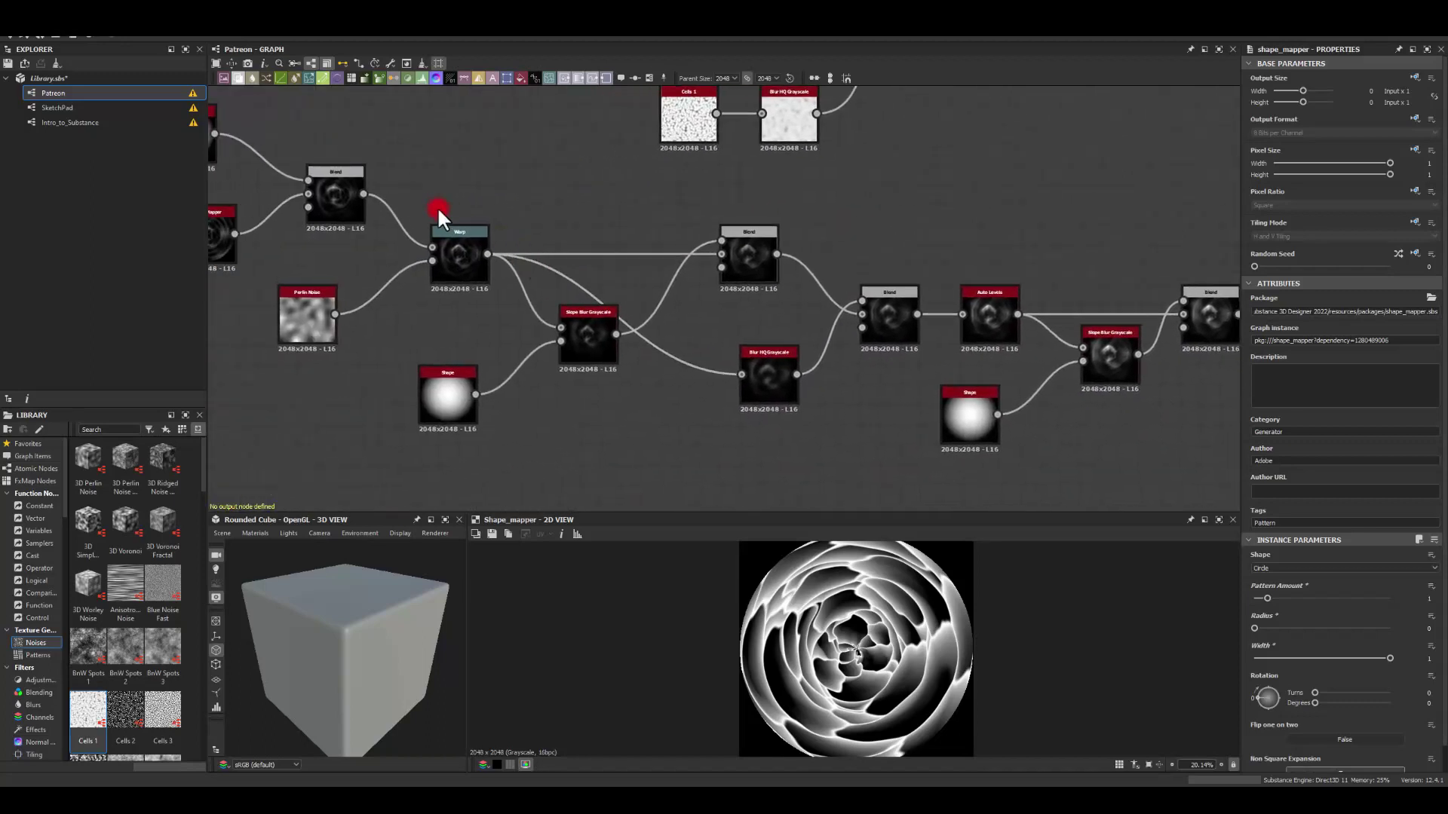
scroll(377, 205, down, 2)
middle_drag(374, 206, 479, 242)
scroll(400, 317, up, 3)
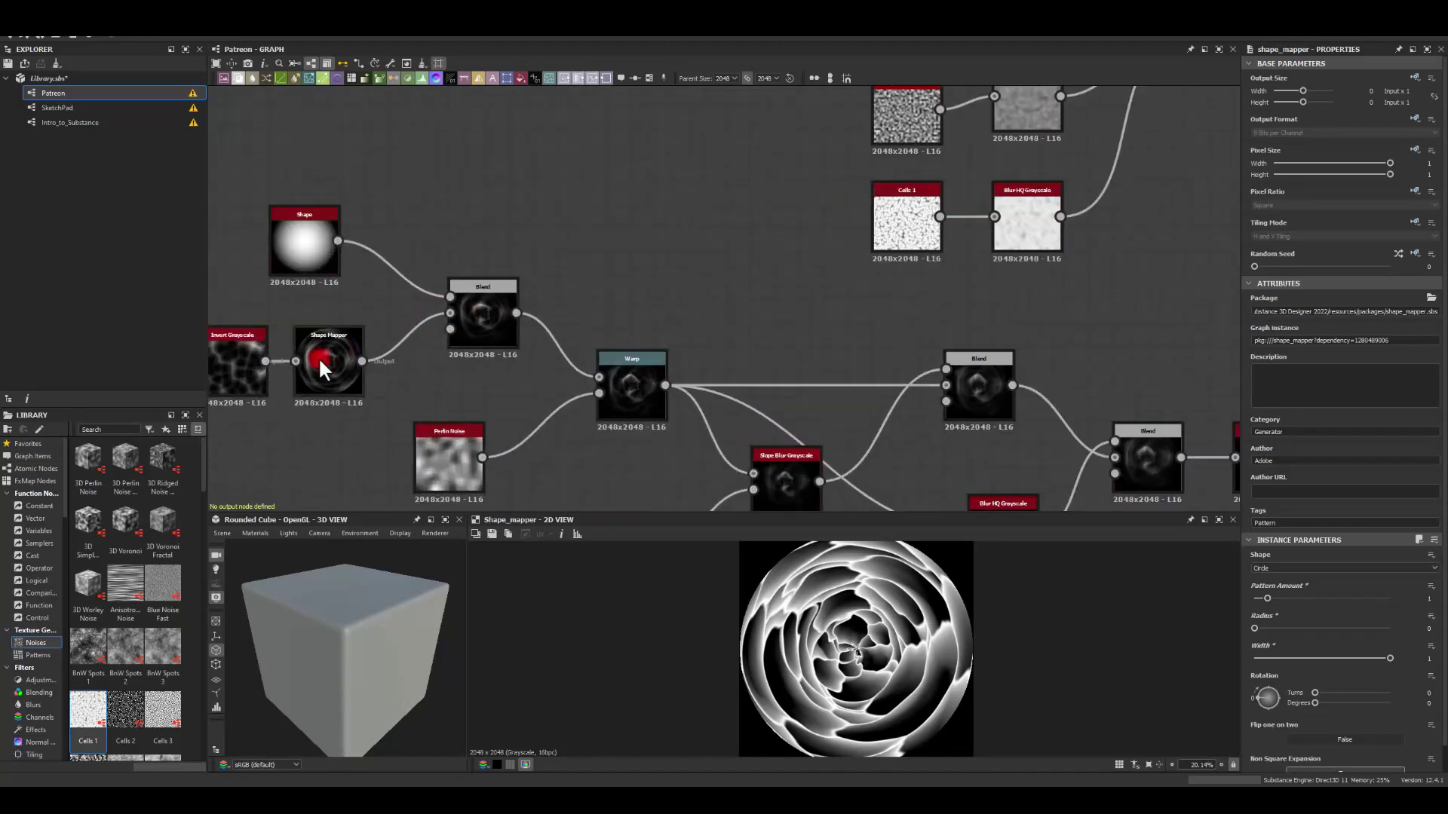
middle_drag(281, 298, 477, 255)
scroll(325, 195, down, 5)
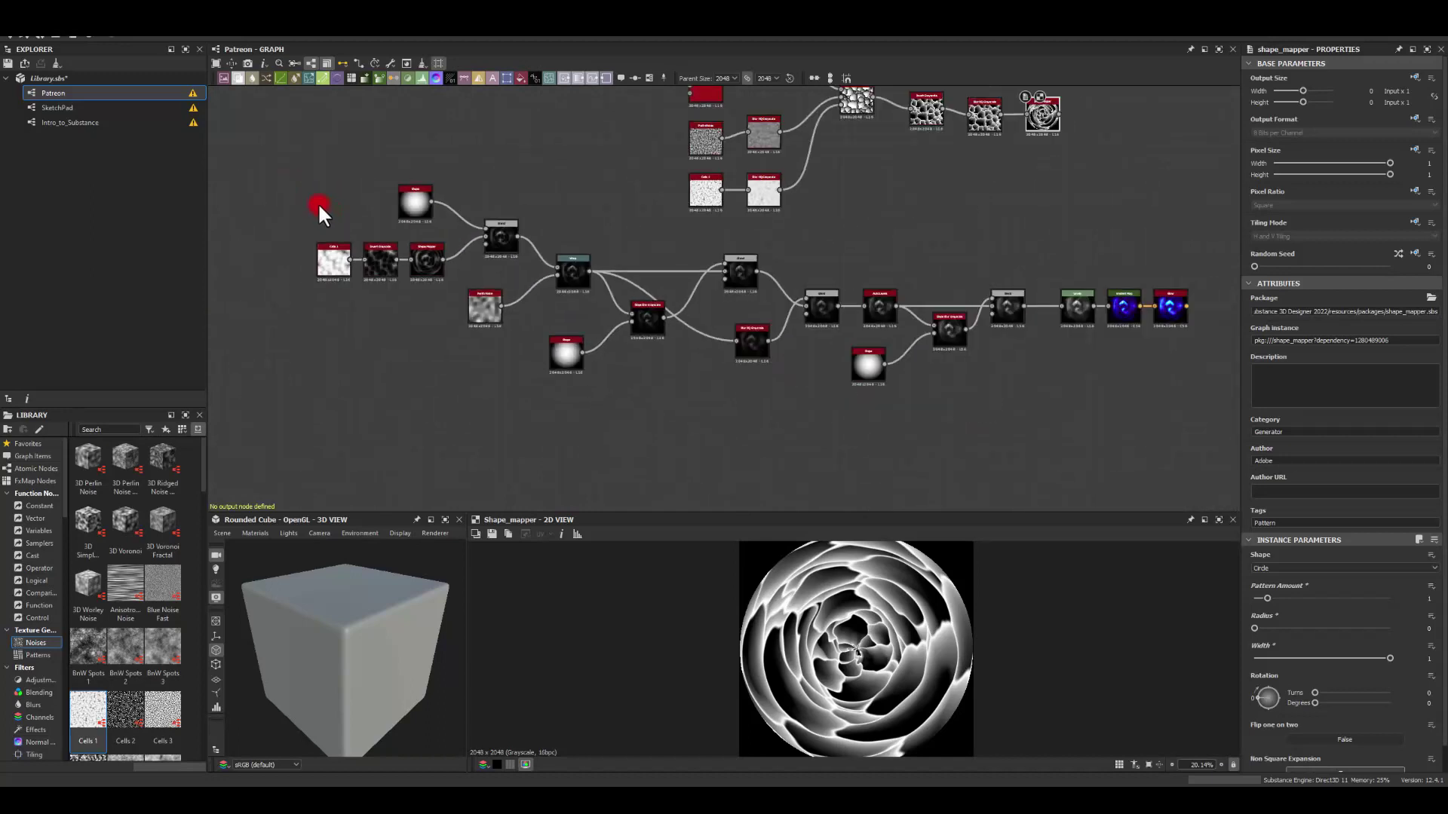
drag(300, 206, 612, 362)
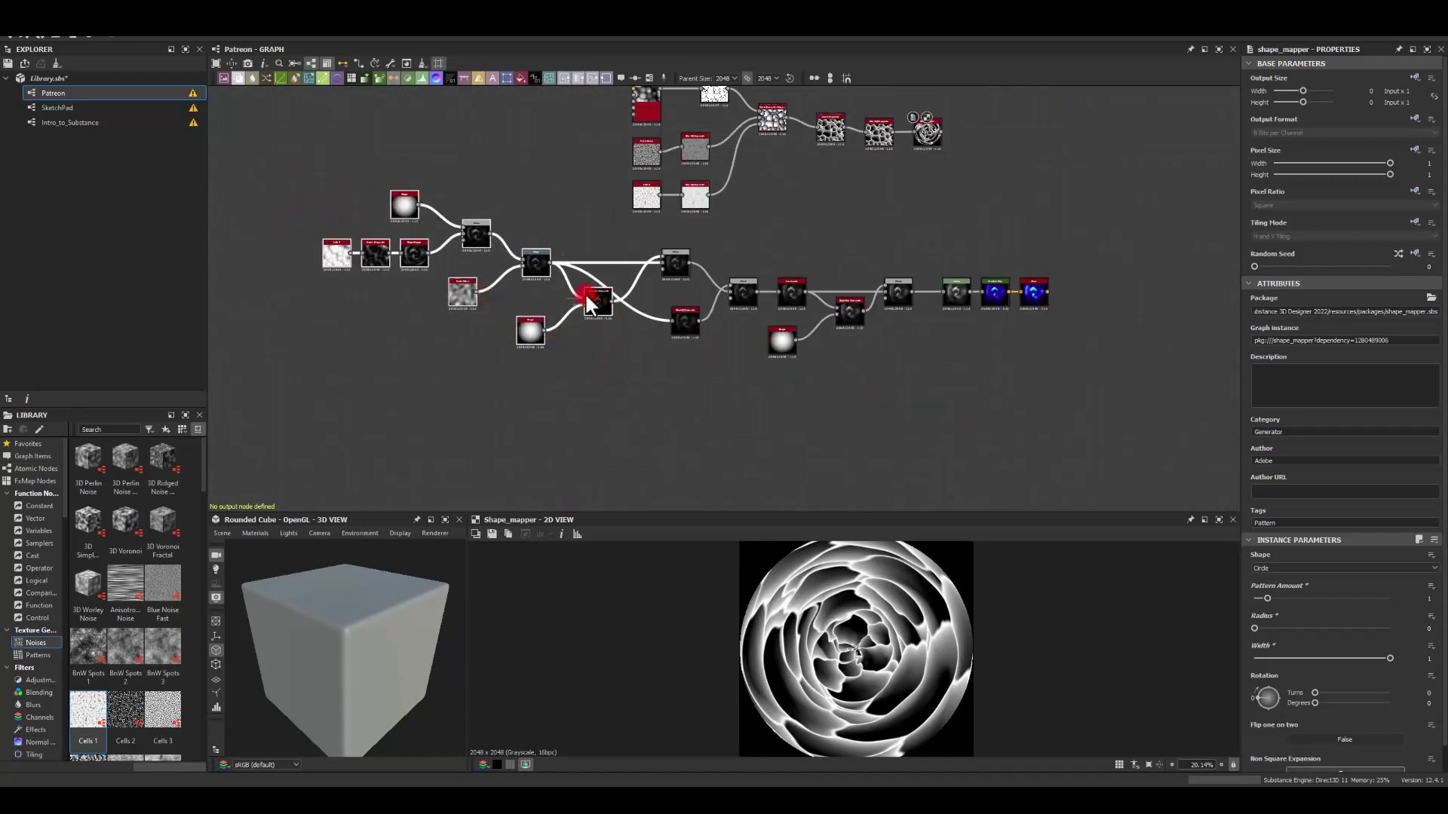
drag(286, 189, 586, 364)
drag(597, 296, 597, 362)
- Copy the whole glowing ring network and place the duplicate above the new cell network
drag(241, 245, 1134, 437)
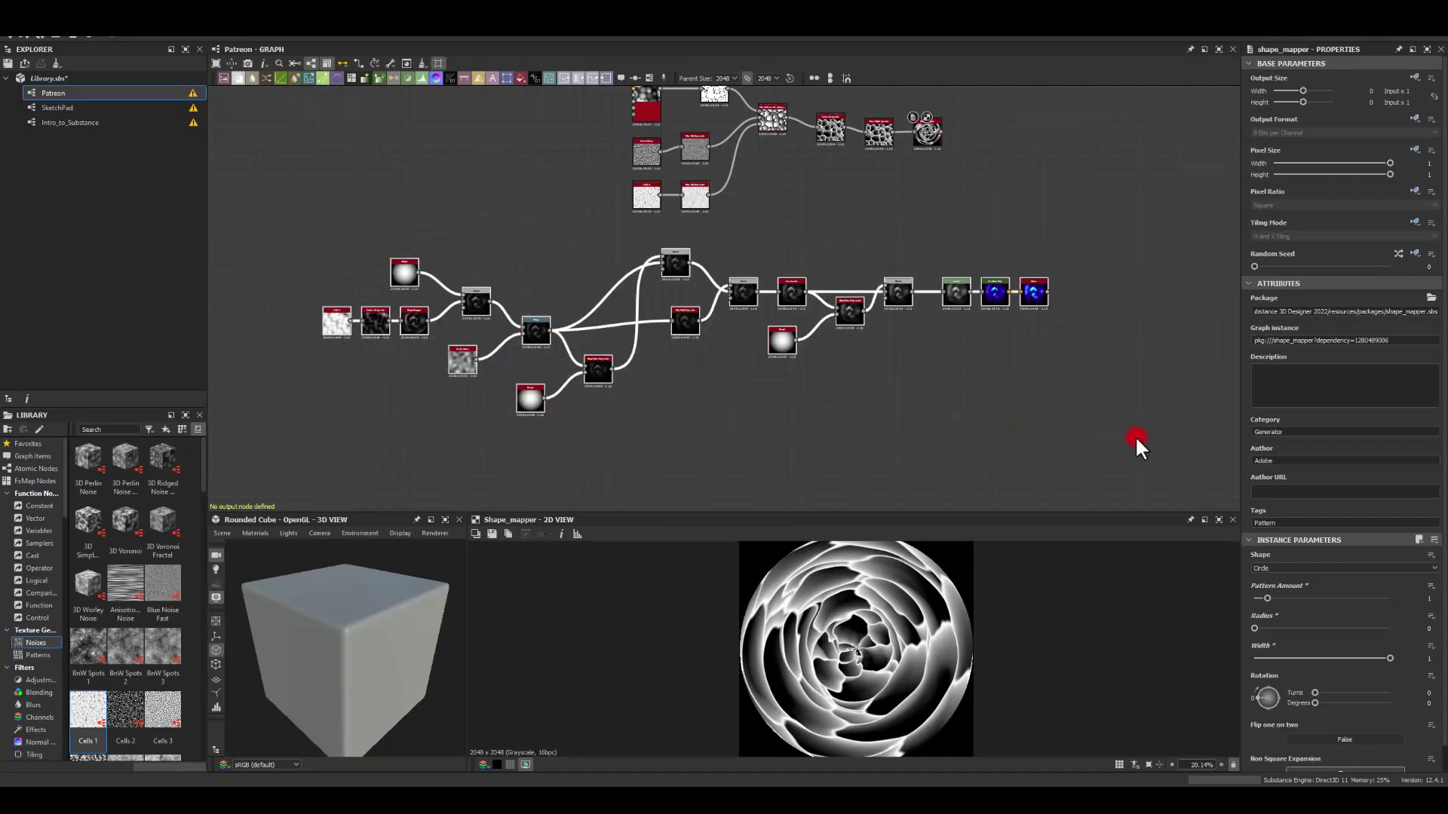
middle_drag(1014, 151, 808, 342)
scroll(843, 199, up, 3)
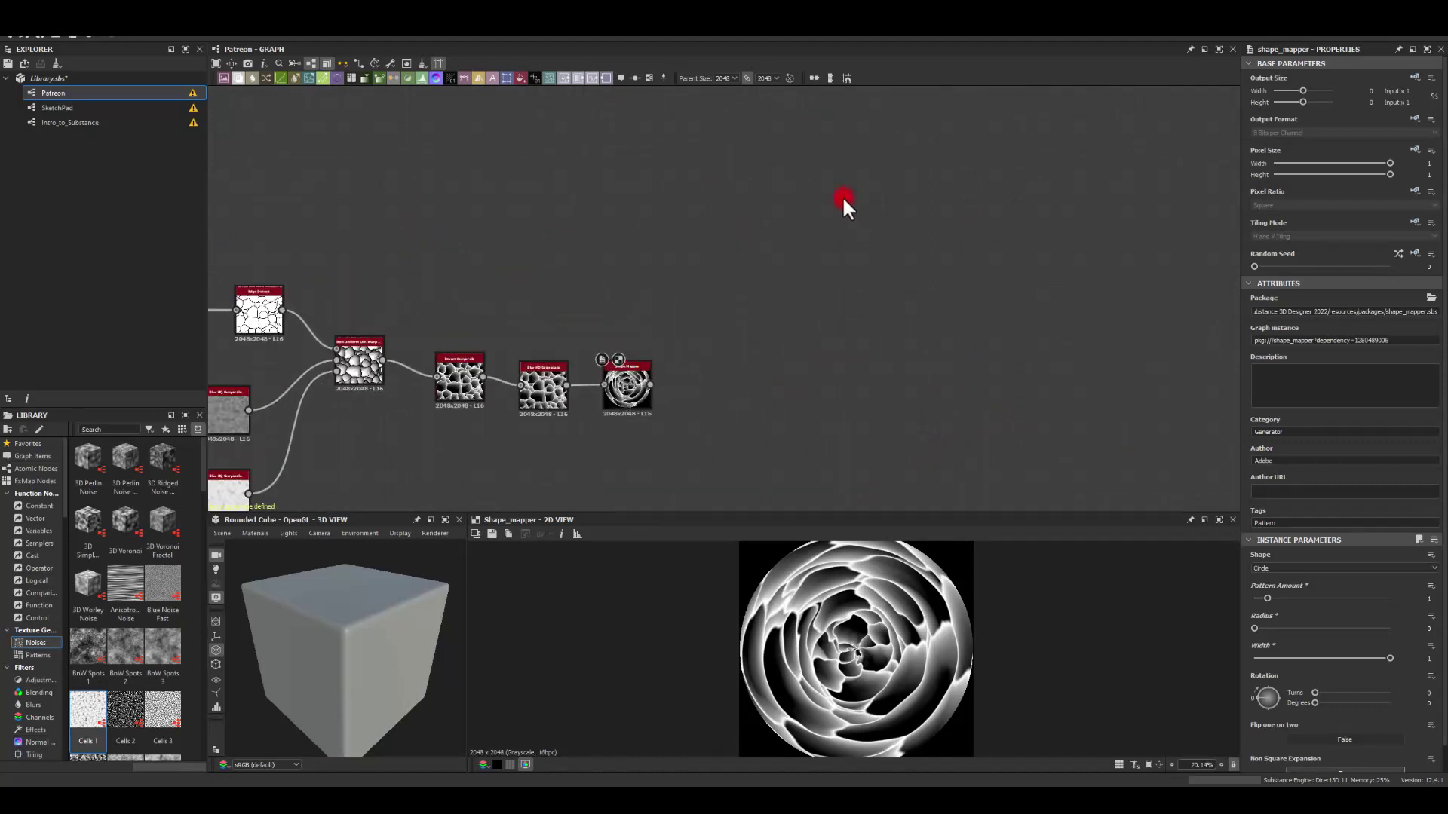
key(ctrl+v)
middle_drag(873, 122, 860, 215)
scroll(860, 215, up, 1)
drag(805, 345, 827, 223)
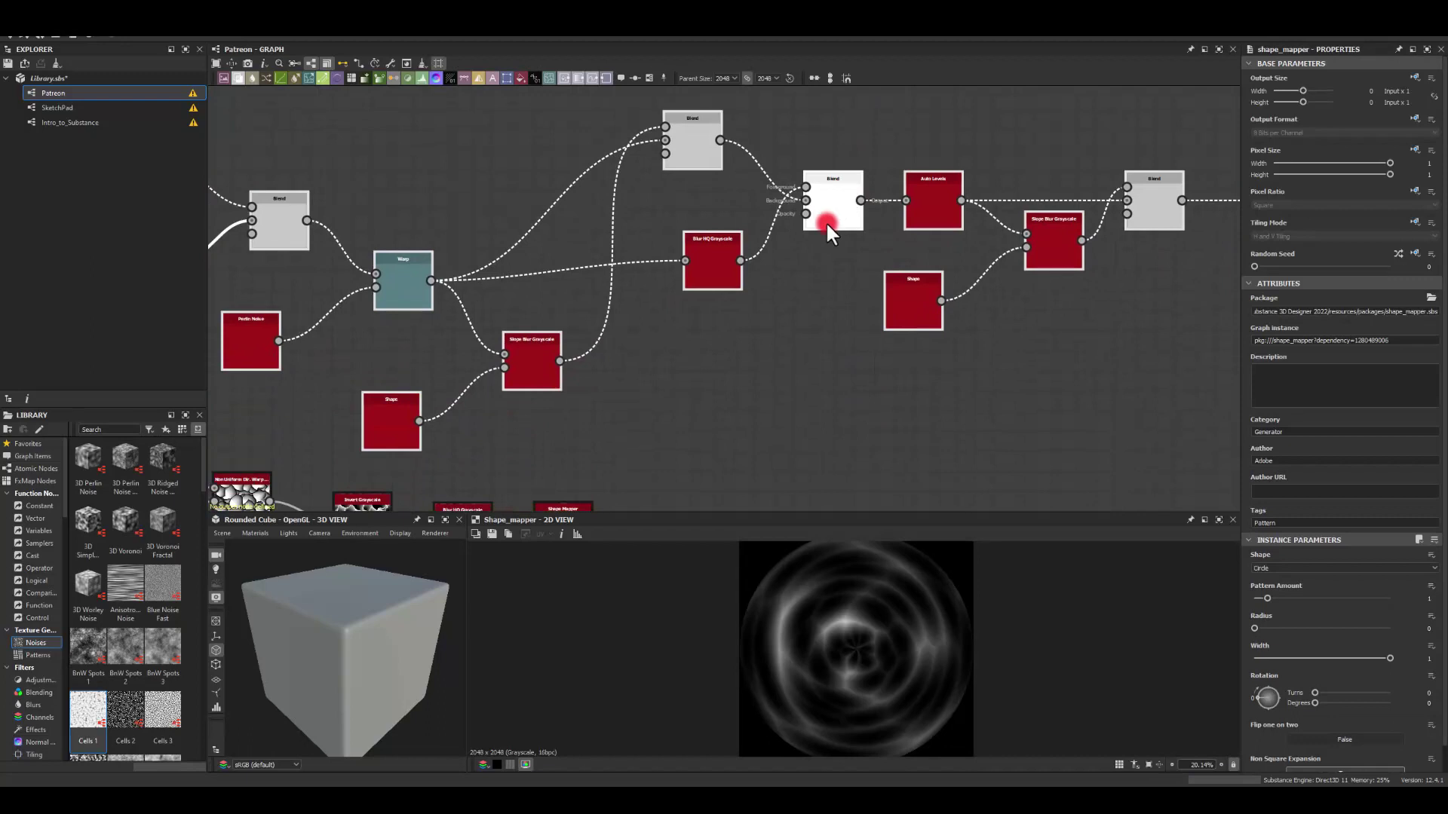
scroll(818, 301, down, 3)
middle_drag(747, 371, 865, 325)
drag(880, 230, 919, 219)
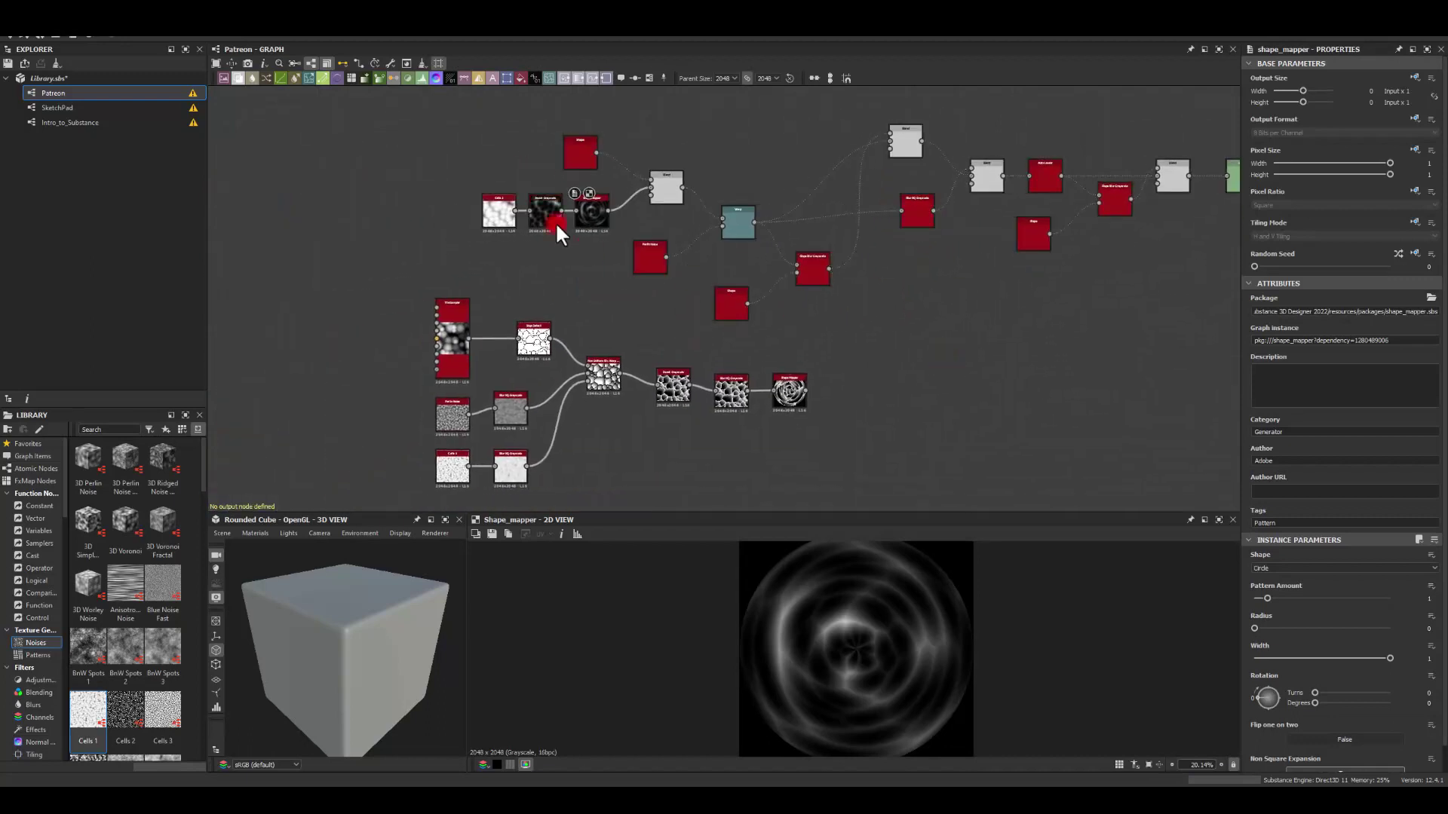
- Replace the duplicate's noise, Invert Grayscale and Shape Mapper nodes with the cell network's Shape Mapper, connected to the first Blend's Background input
drag(427, 193, 594, 237)
key(Delete)
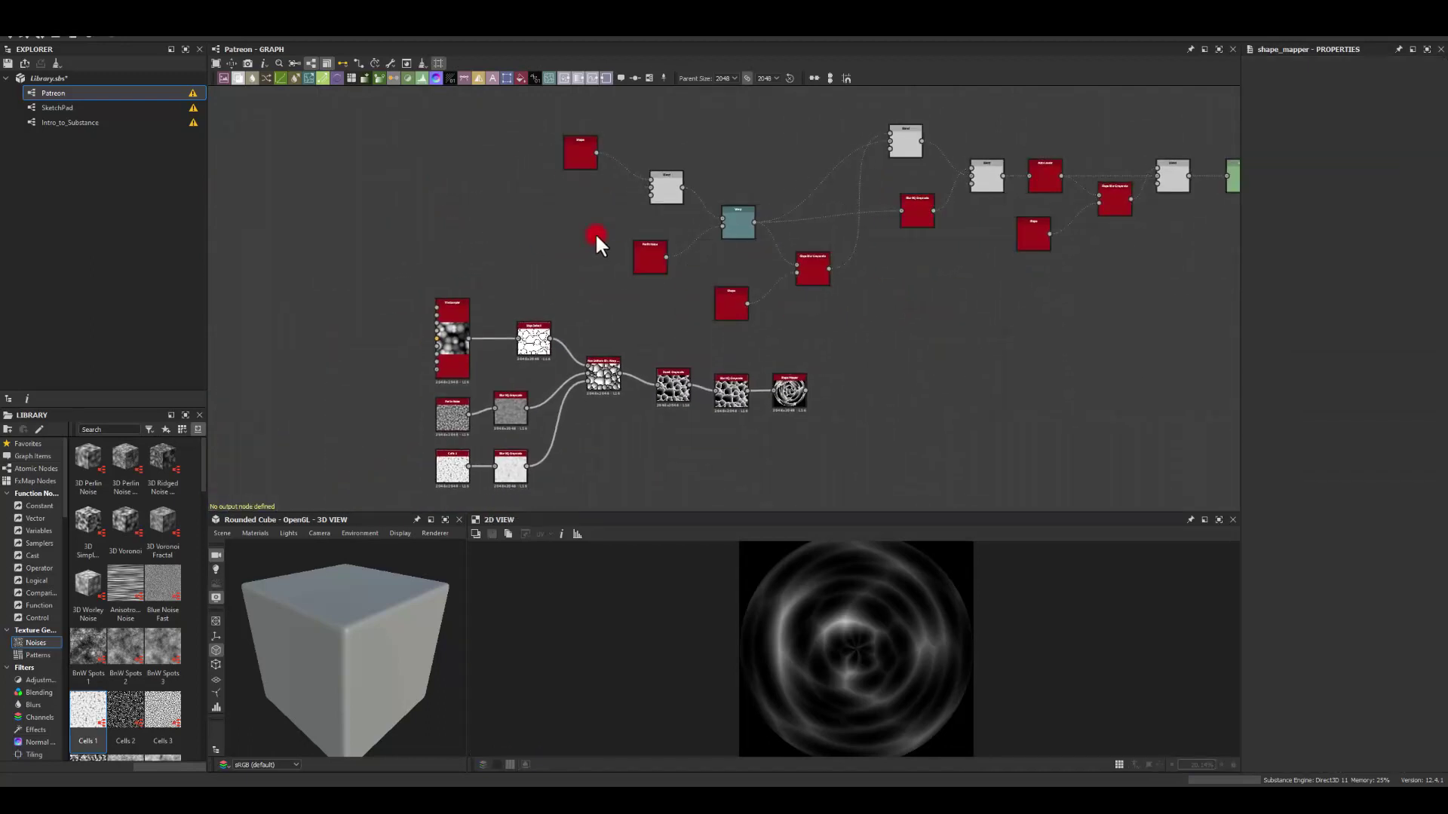
scroll(798, 392, up, 4)
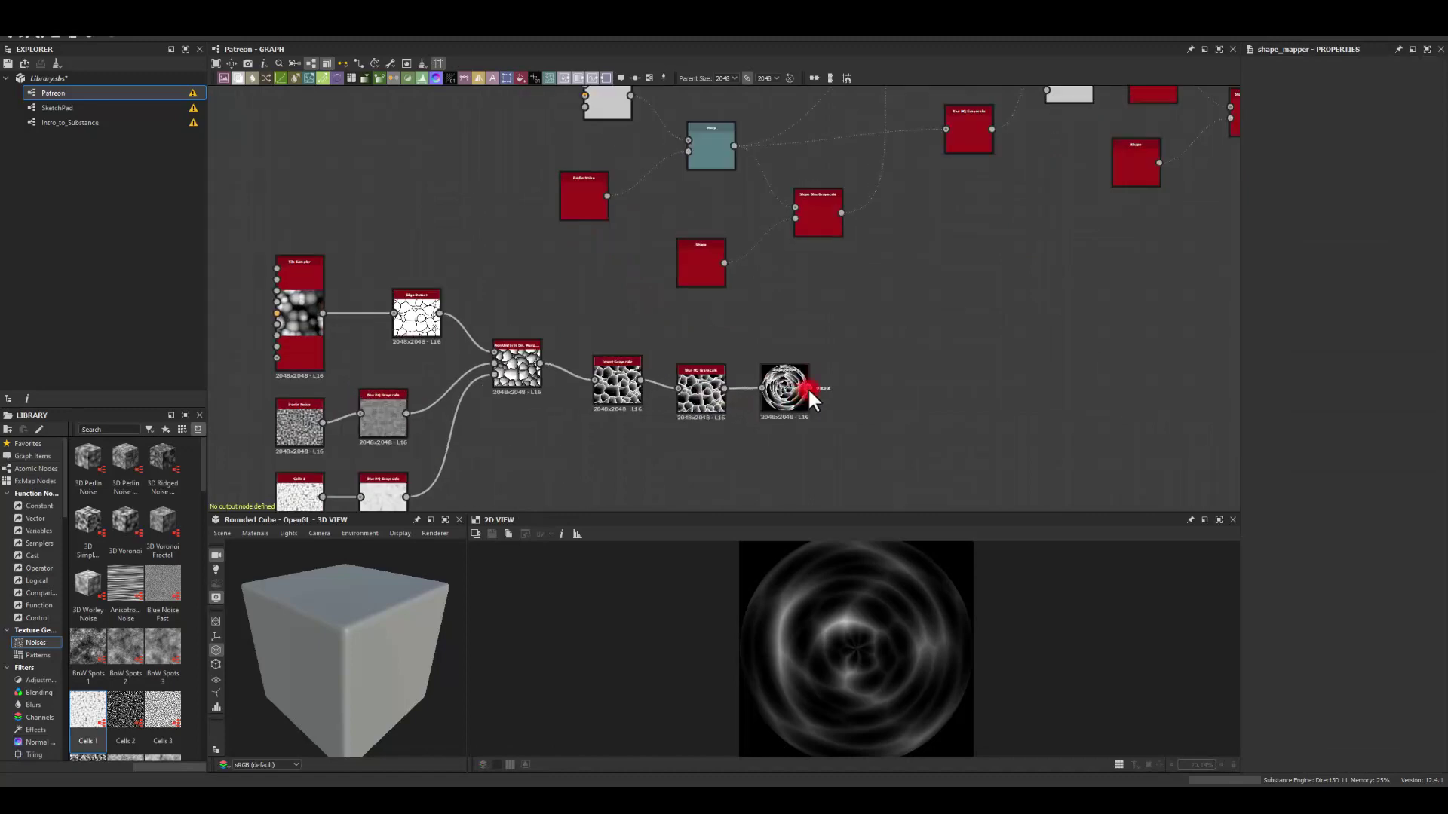
scroll(769, 434, down, 4)
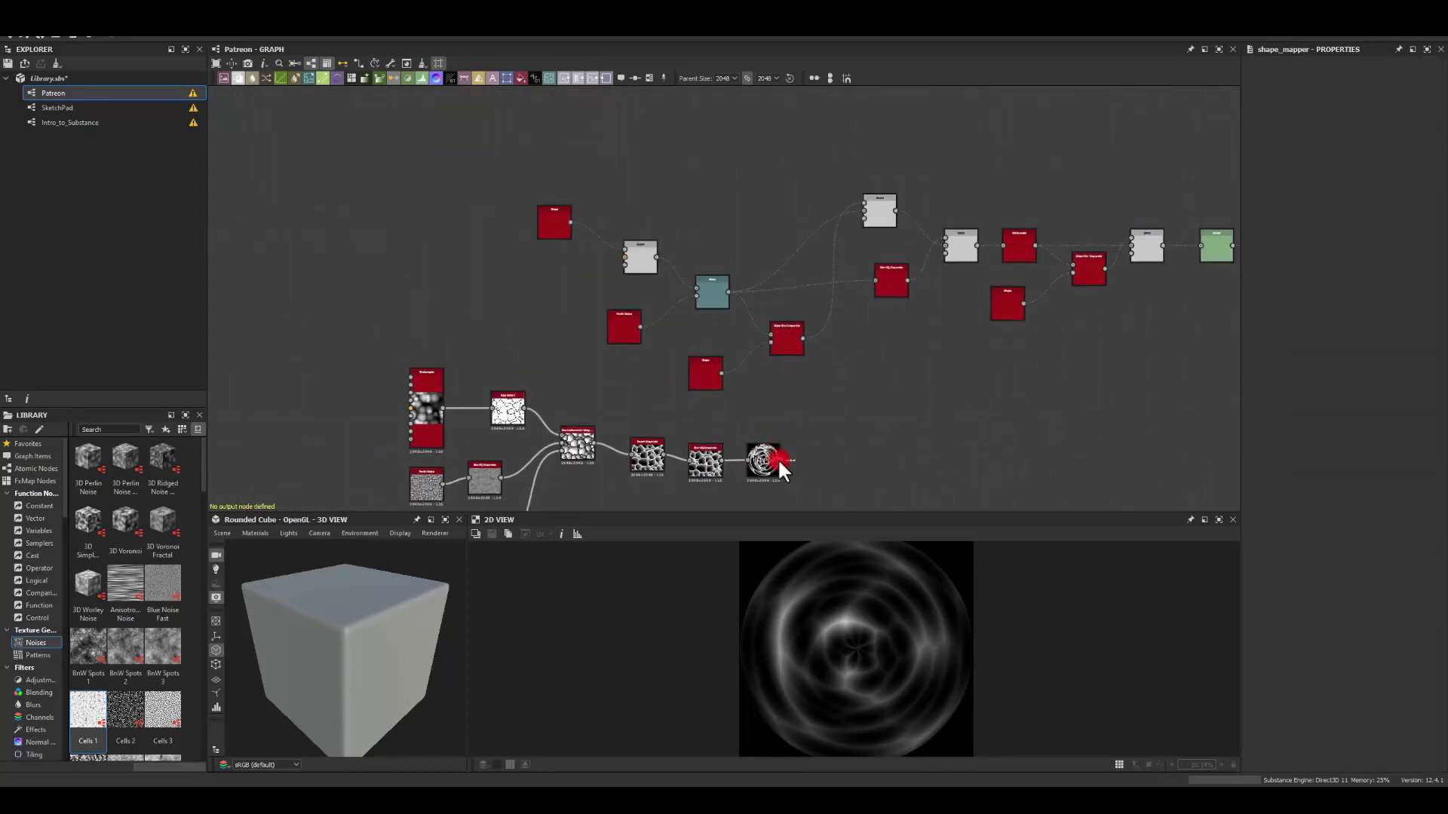
drag(785, 457, 624, 258)
click(647, 256)
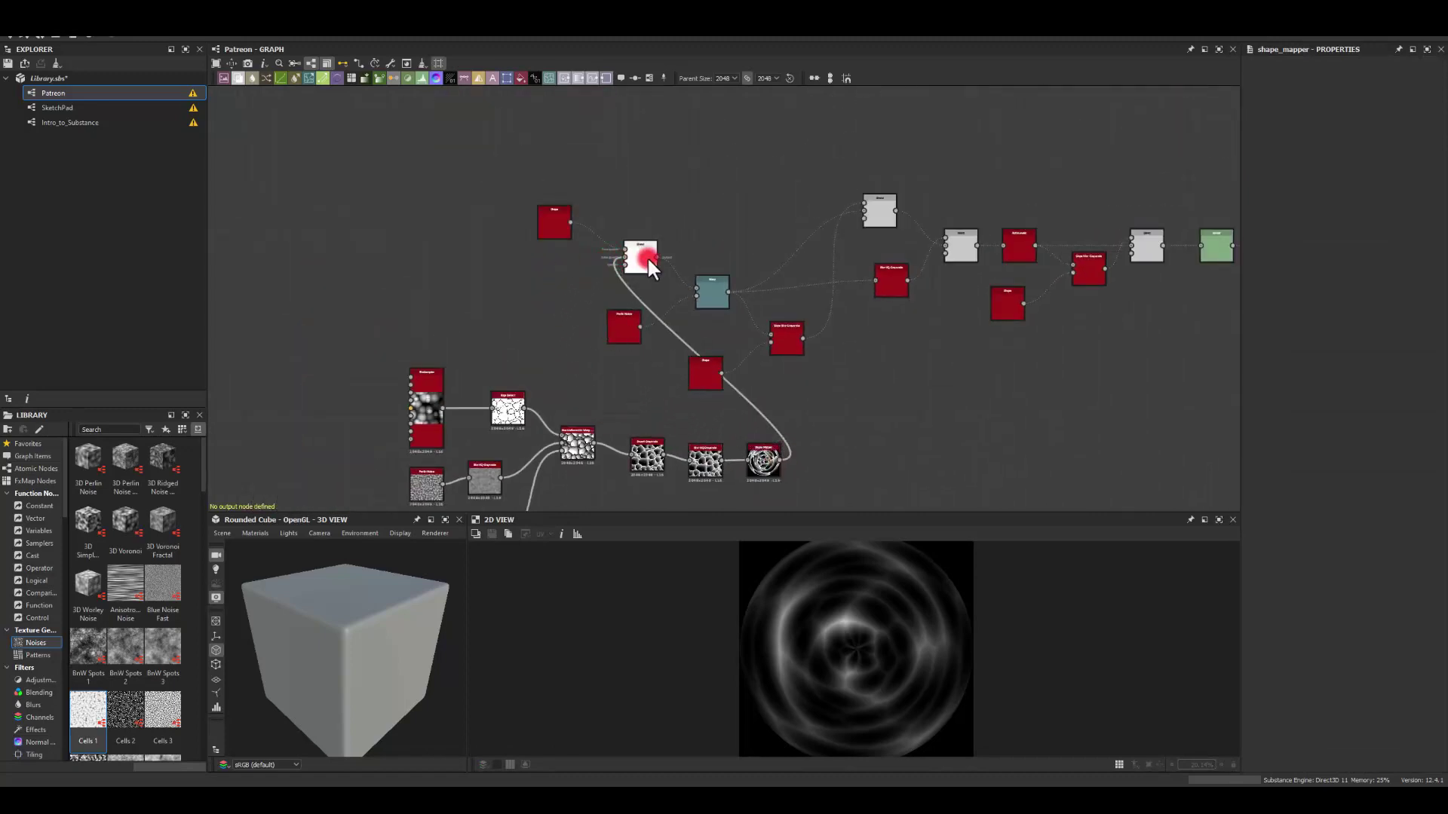
- Delete the duplicated chain's Gradient Map, Glow and Levels nodes and preview its last Blend
double_click(711, 291)
middle_drag(1000, 391, 748, 370)
double_click(1062, 224)
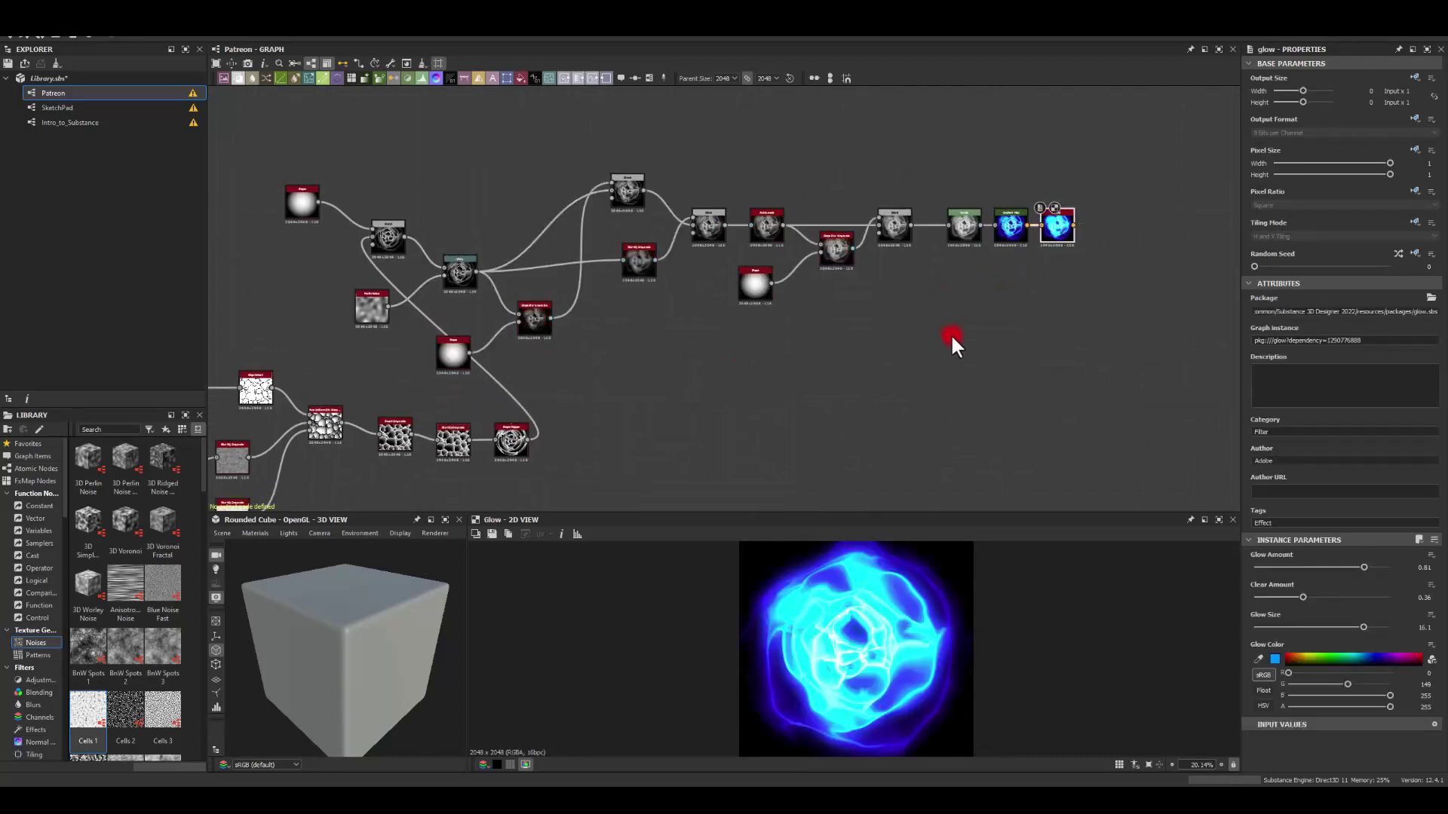
drag(1011, 169, 1063, 252)
key(Delete)
click(964, 223)
scroll(942, 200, up, 3)
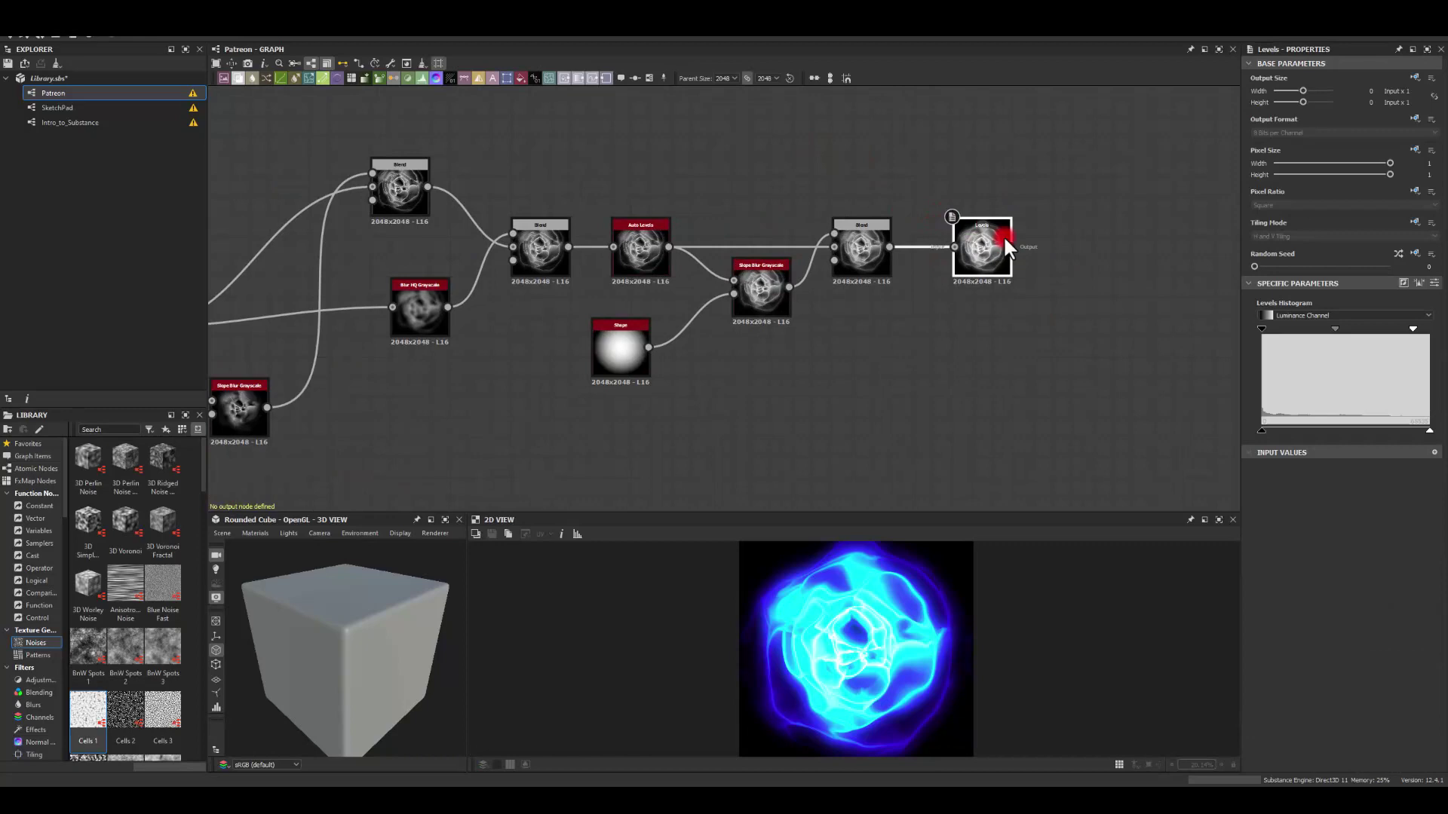
key(Delete)
click(844, 245)
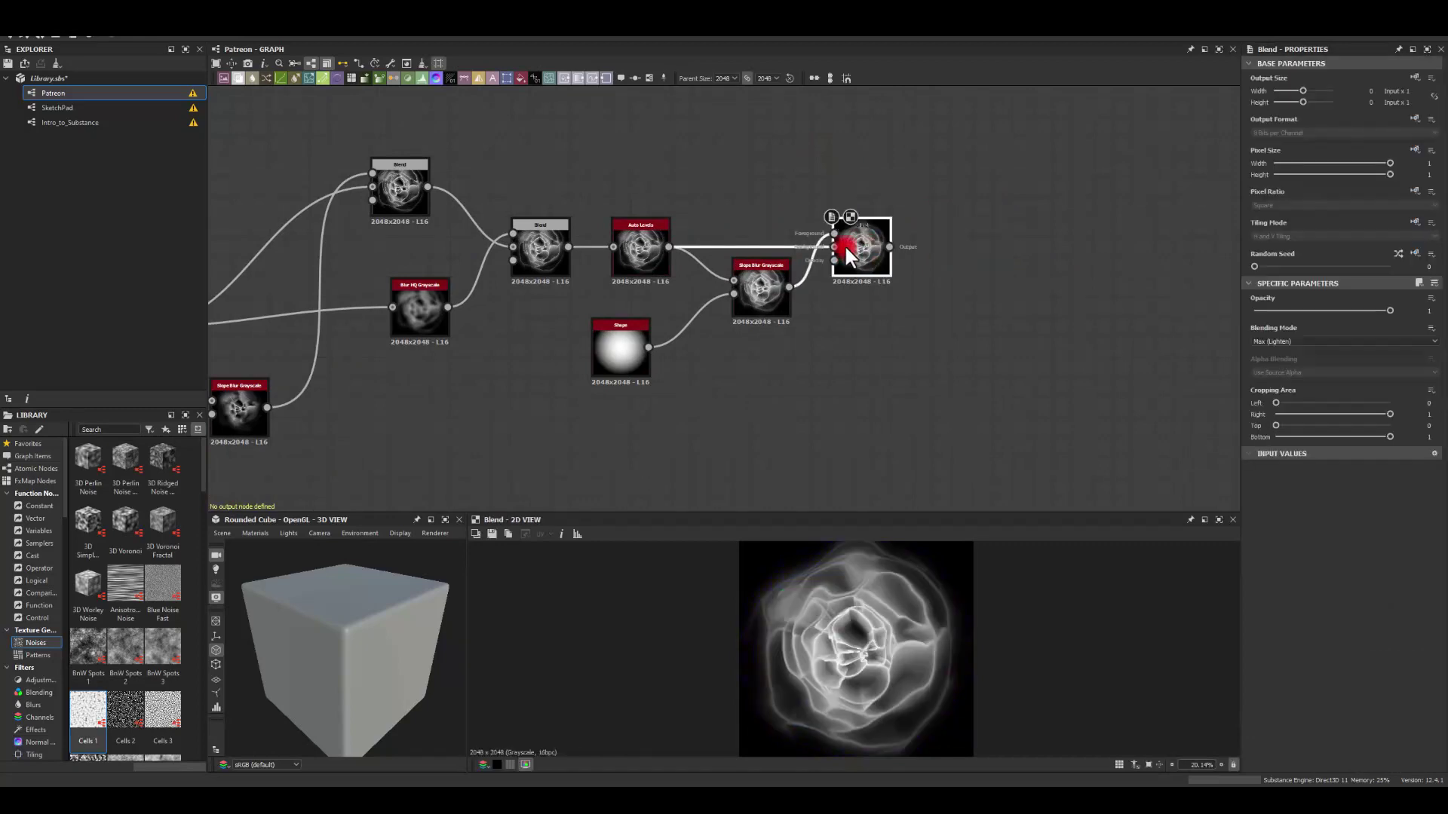
- Examine the last Blend's texture in the 2D view, checking how its edges meet when tiled
middle_drag(893, 367, 782, 349)
middle_drag(883, 290, 783, 286)
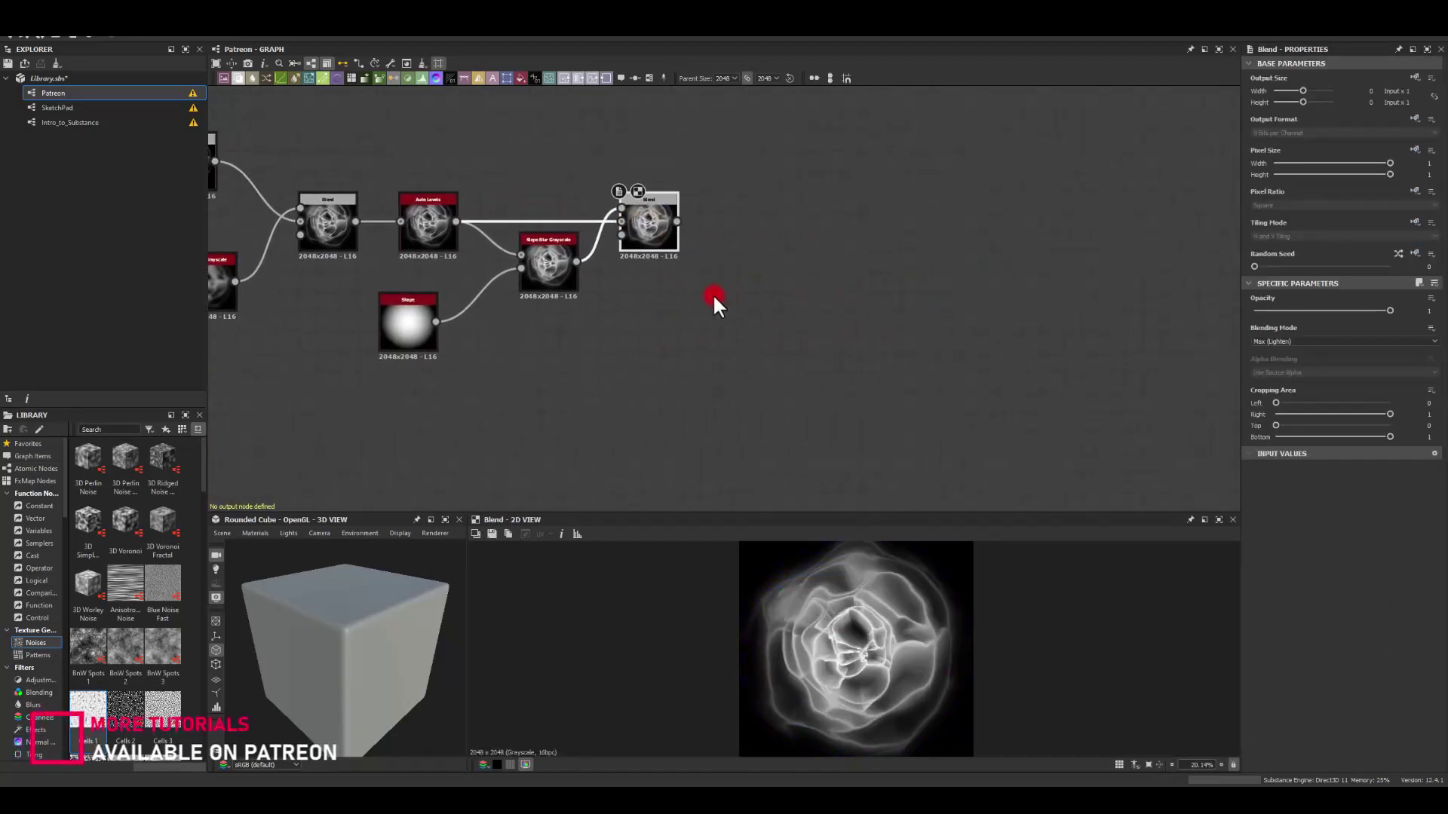
scroll(711, 293, up, 2)
middle_drag(655, 317, 666, 363)
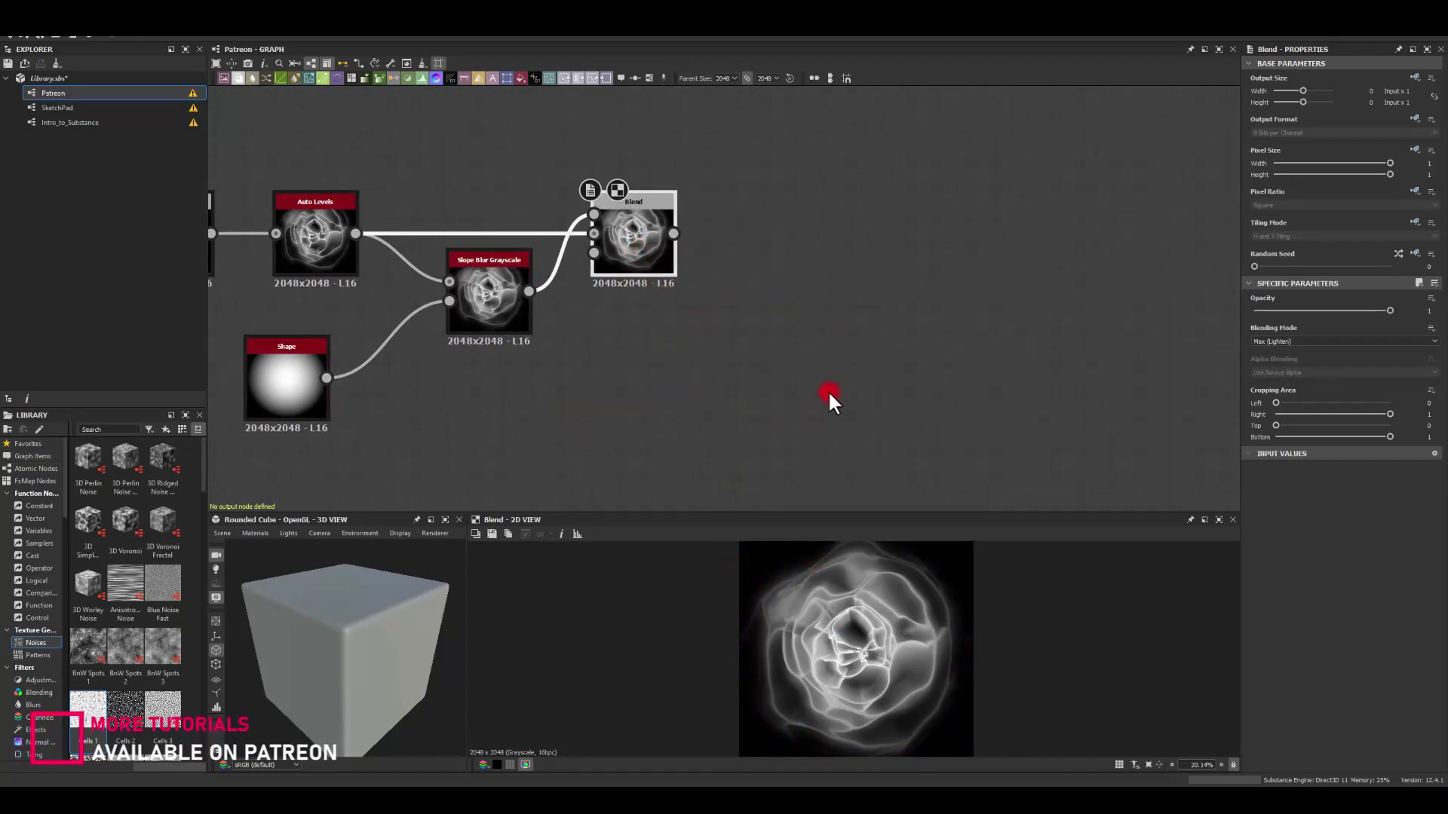
scroll(858, 618, down, 5)
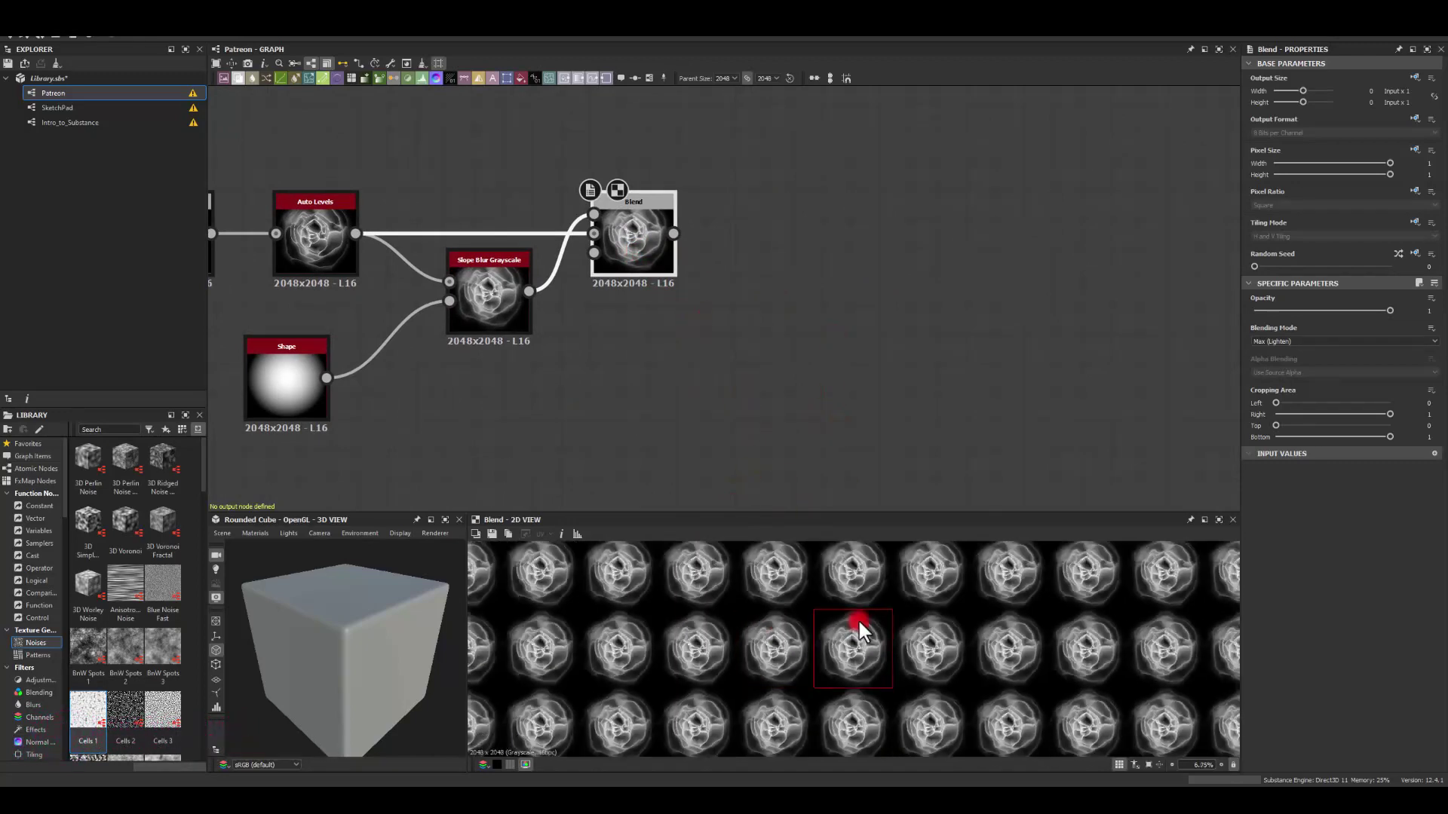
scroll(717, 705, up, 4)
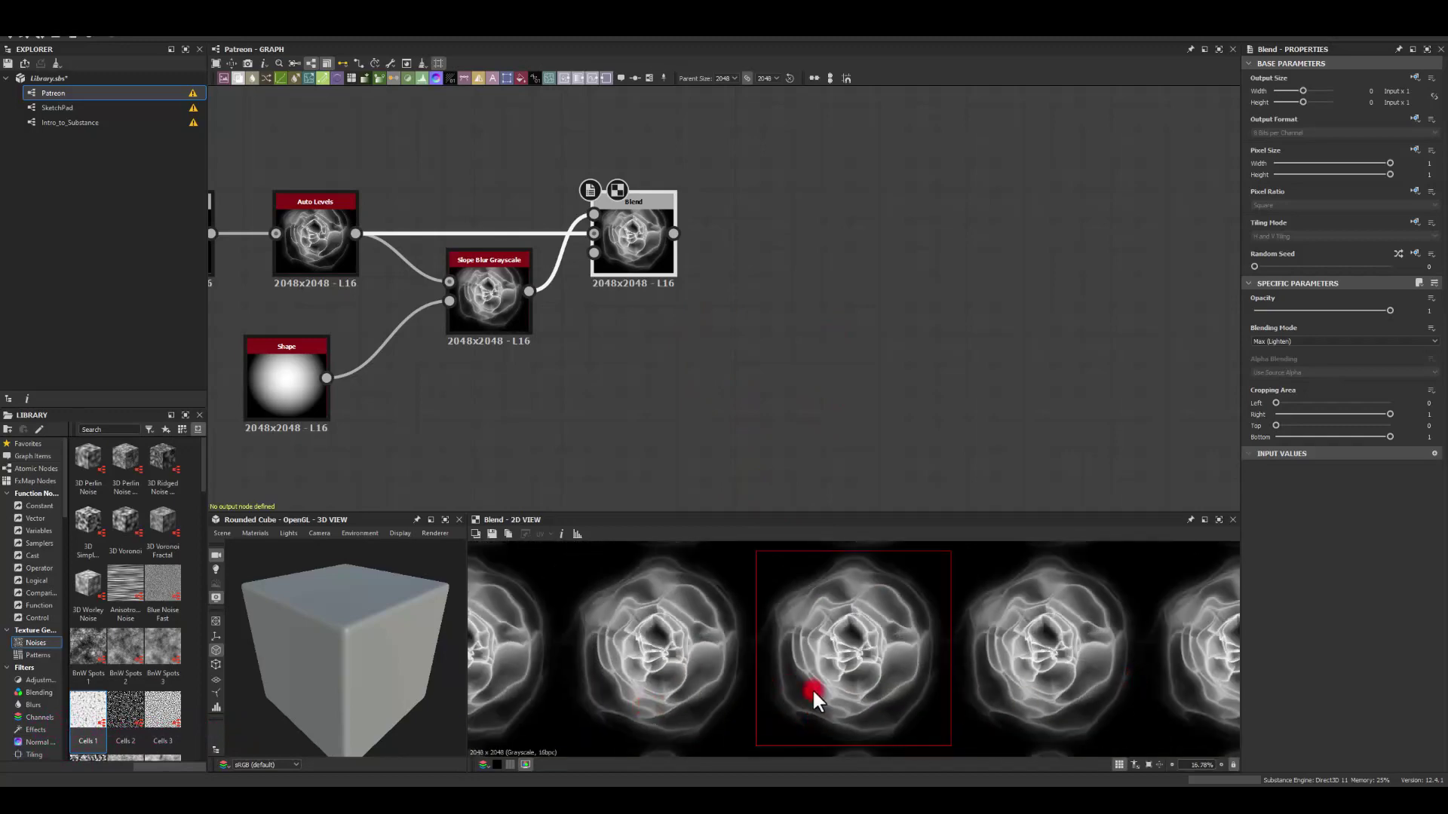
scroll(799, 675, down, 3)
scroll(997, 674, up, 4)
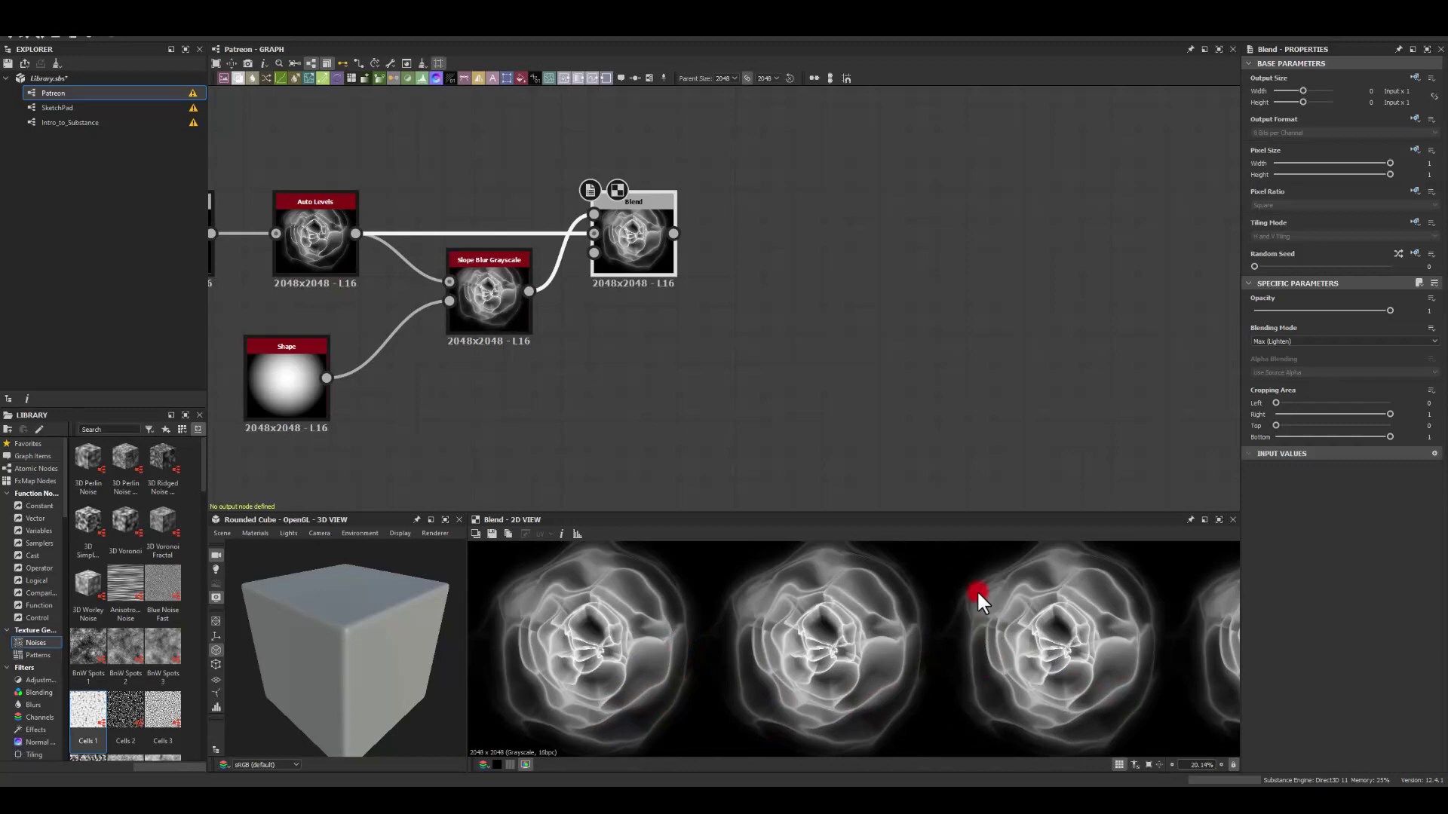
key(space)
- Add a Transformation 2D after the last Blend and scale the image down slightly around its centre
drag(674, 234, 784, 262)
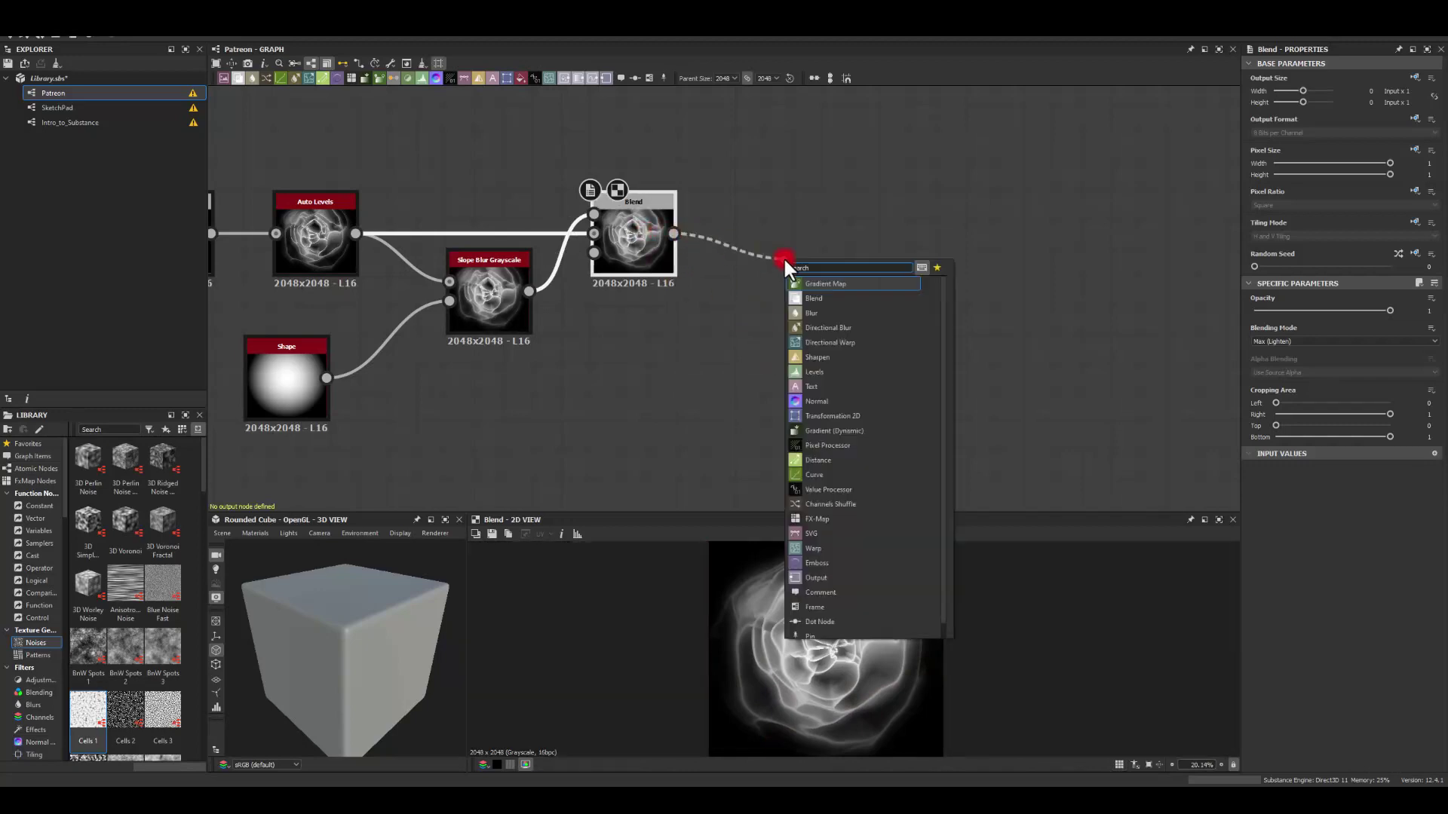
text(tra)
click(815, 284)
double_click(853, 242)
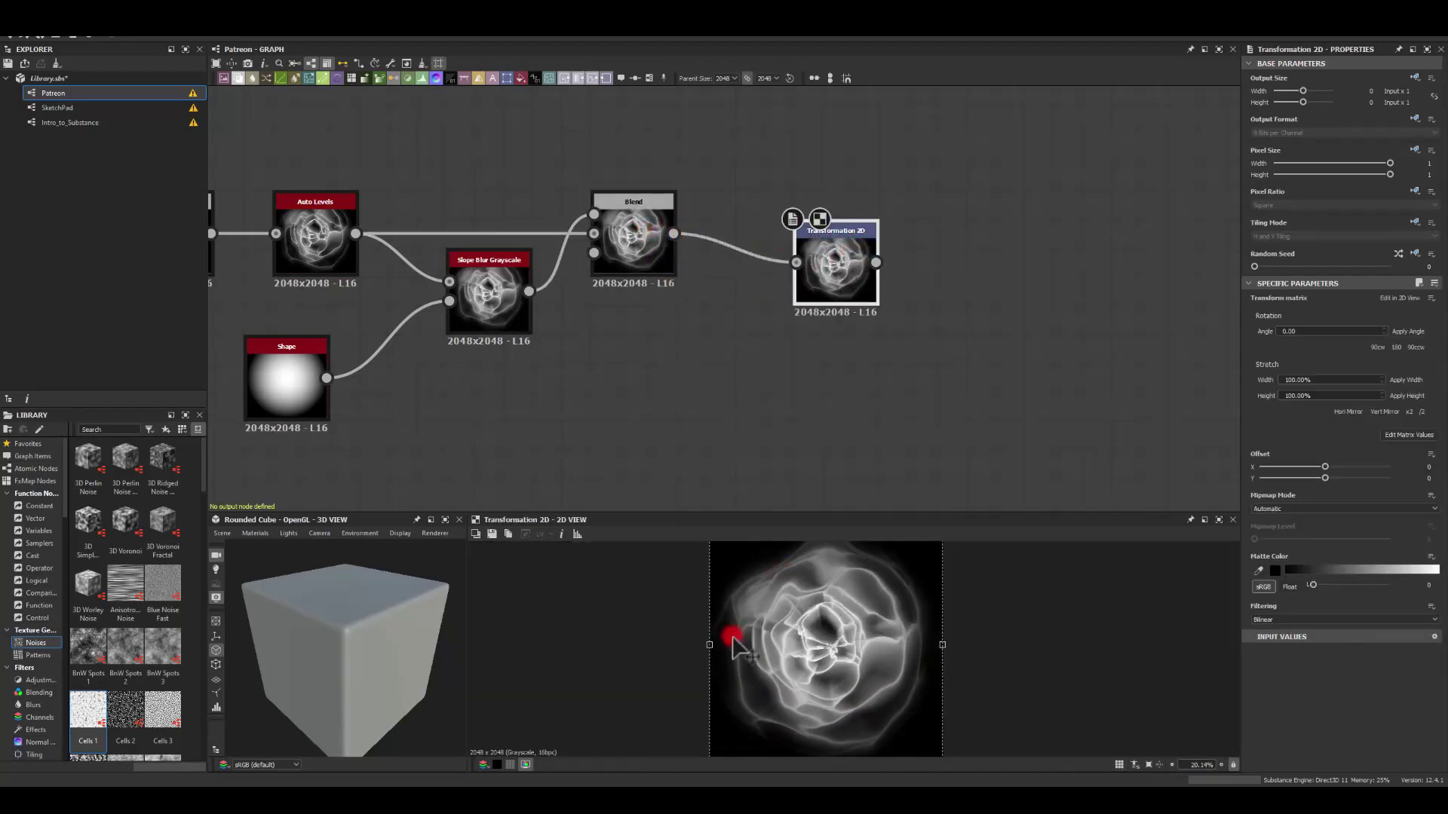
scroll(730, 636, down, 3)
scroll(779, 599, left, 1)
scroll(935, 632, left, 1)
key(f)
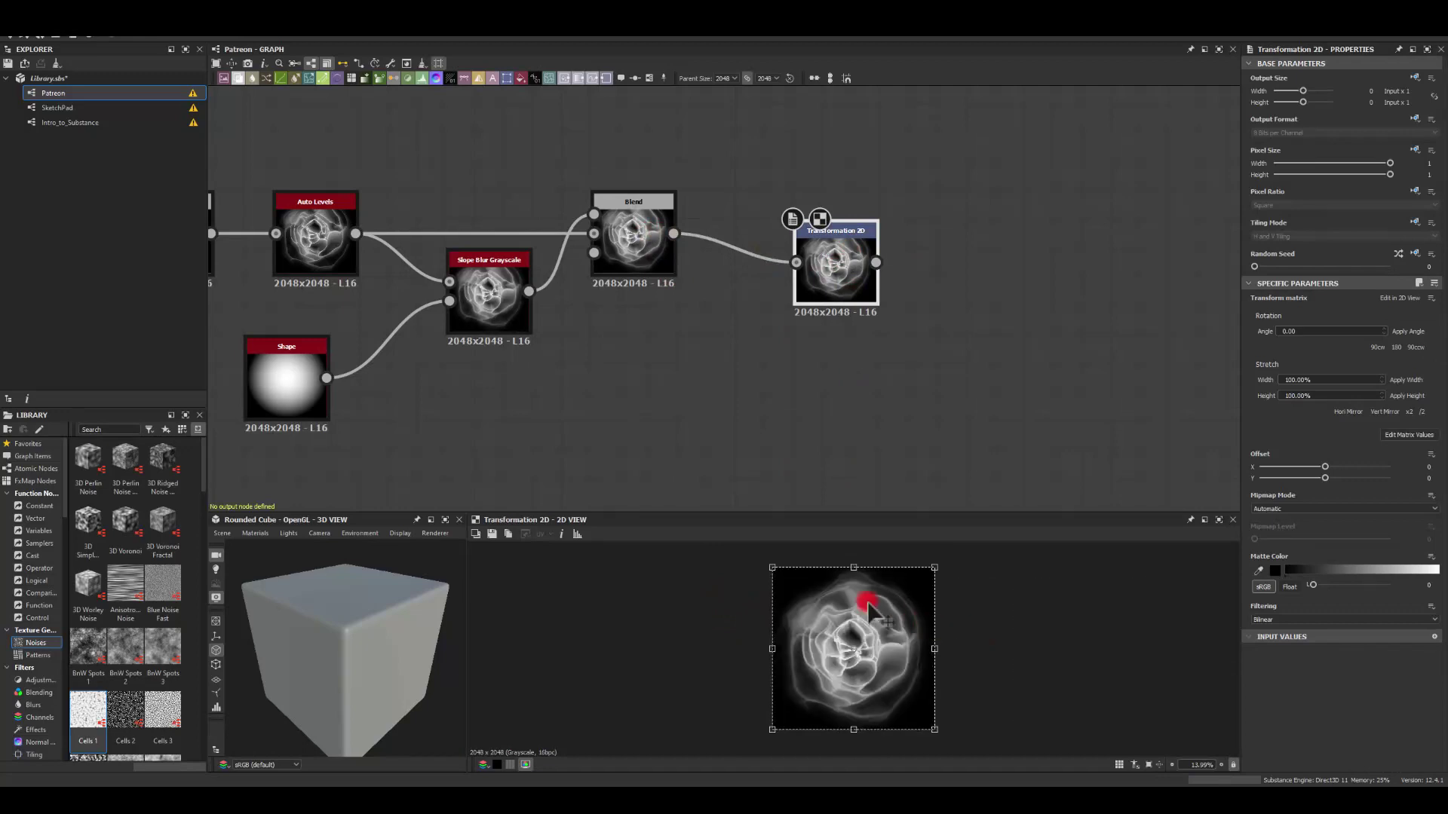
drag(773, 568, 788, 585)
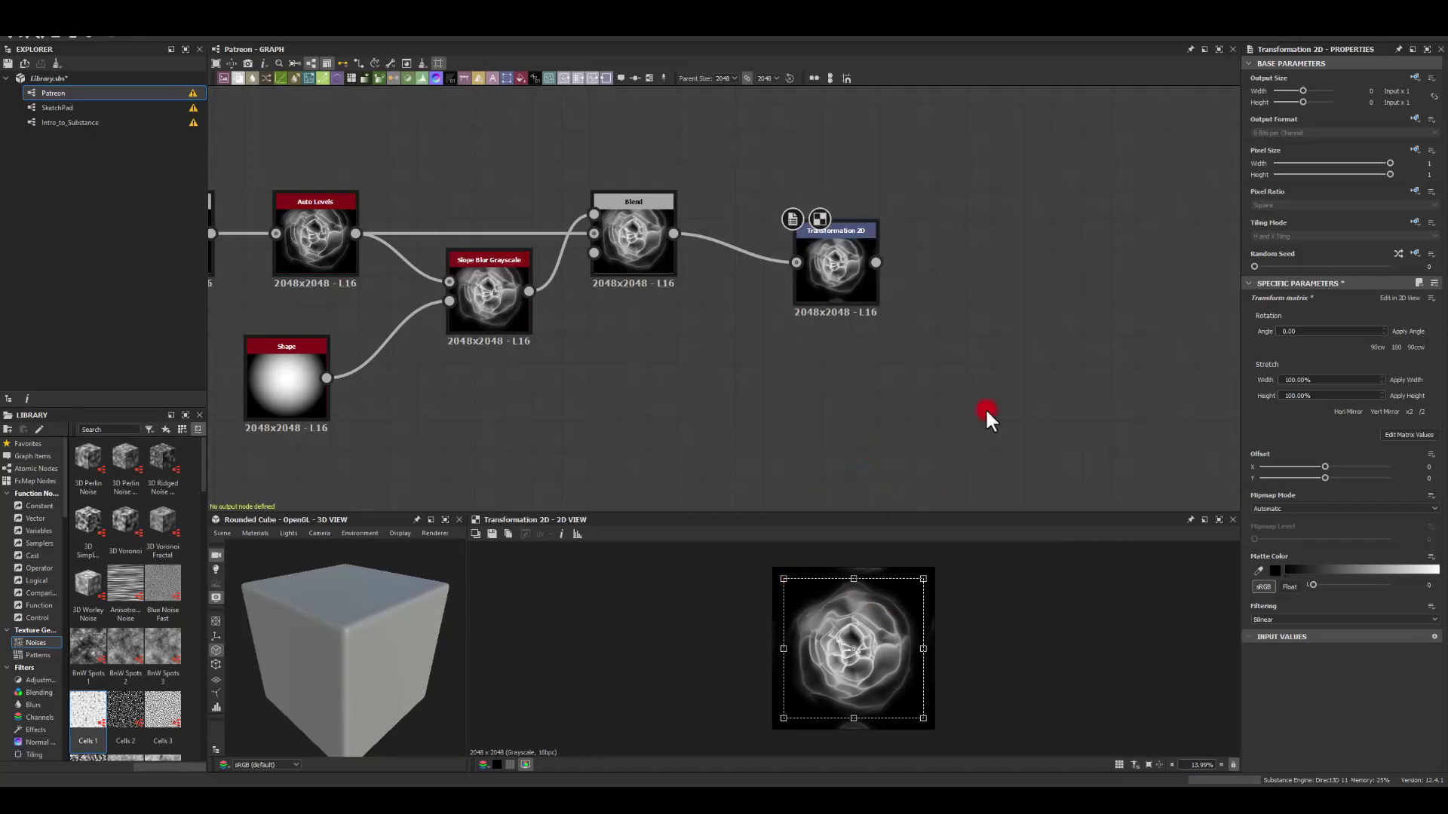
- Set the Transformation 2D's Tiling Mode to No Tiling and move the node closer to the Blend
click(1411, 220)
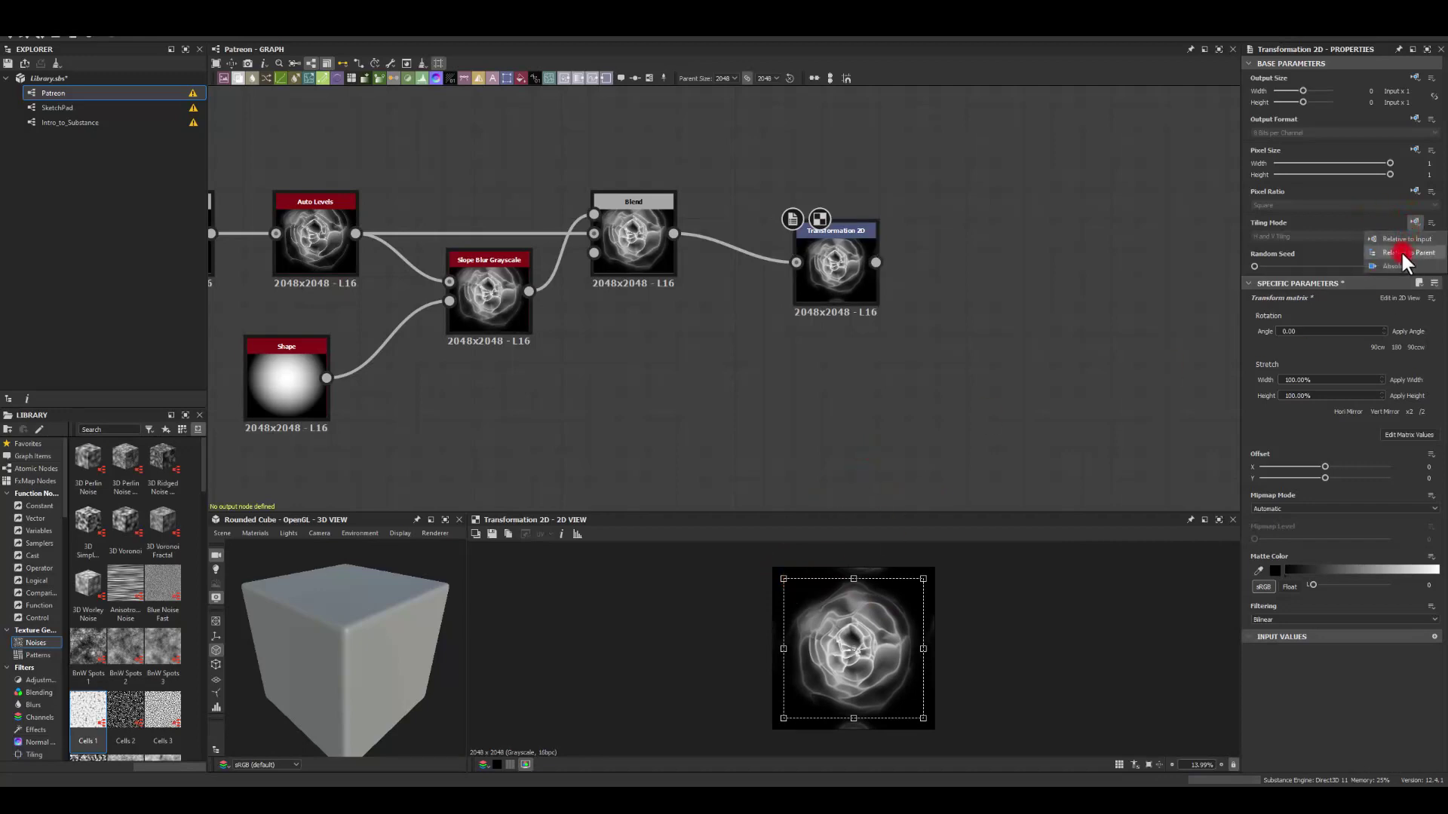
click(1388, 253)
click(1264, 236)
click(1264, 243)
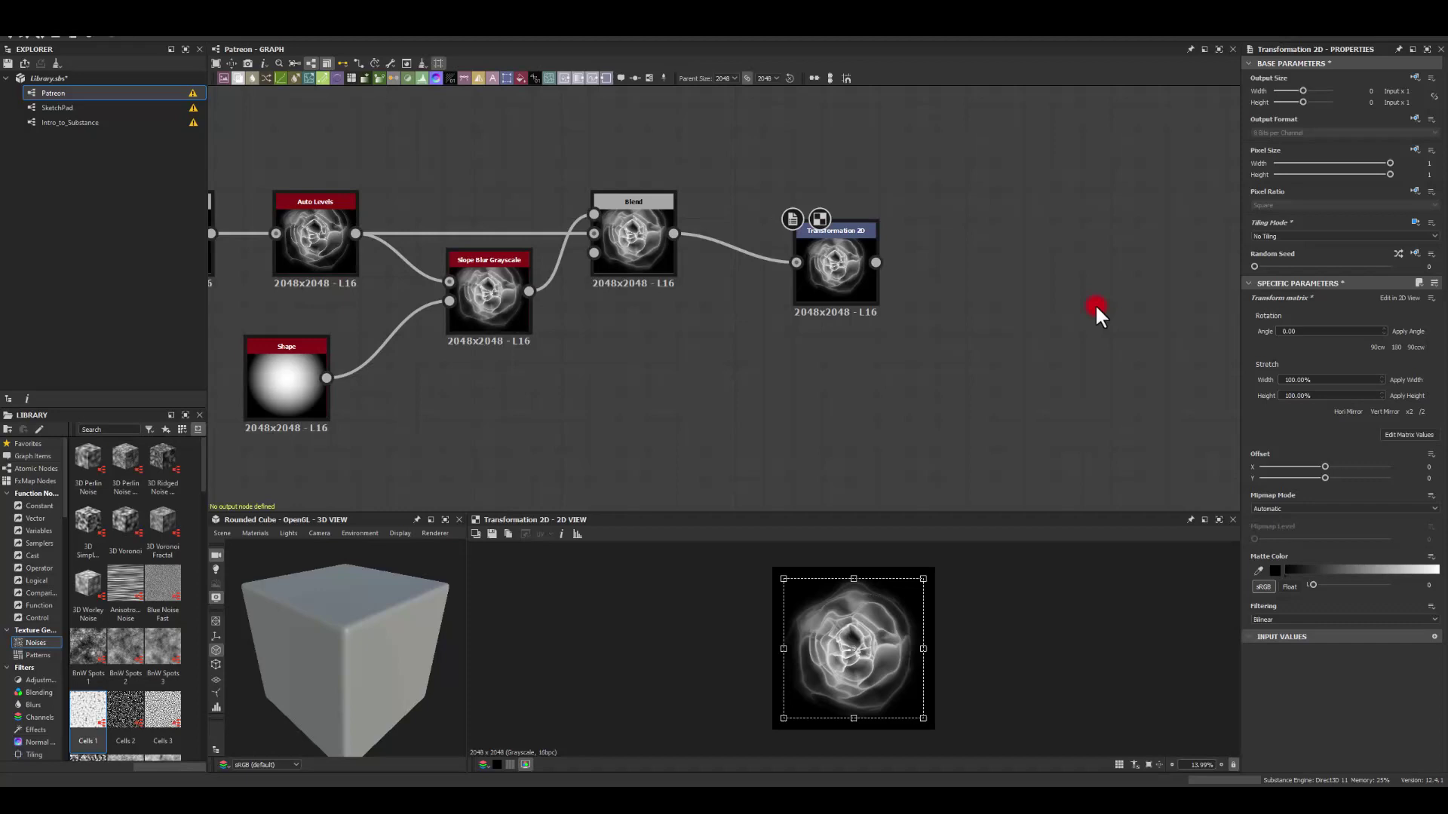
scroll(964, 310, up, 4)
drag(689, 251, 601, 233)
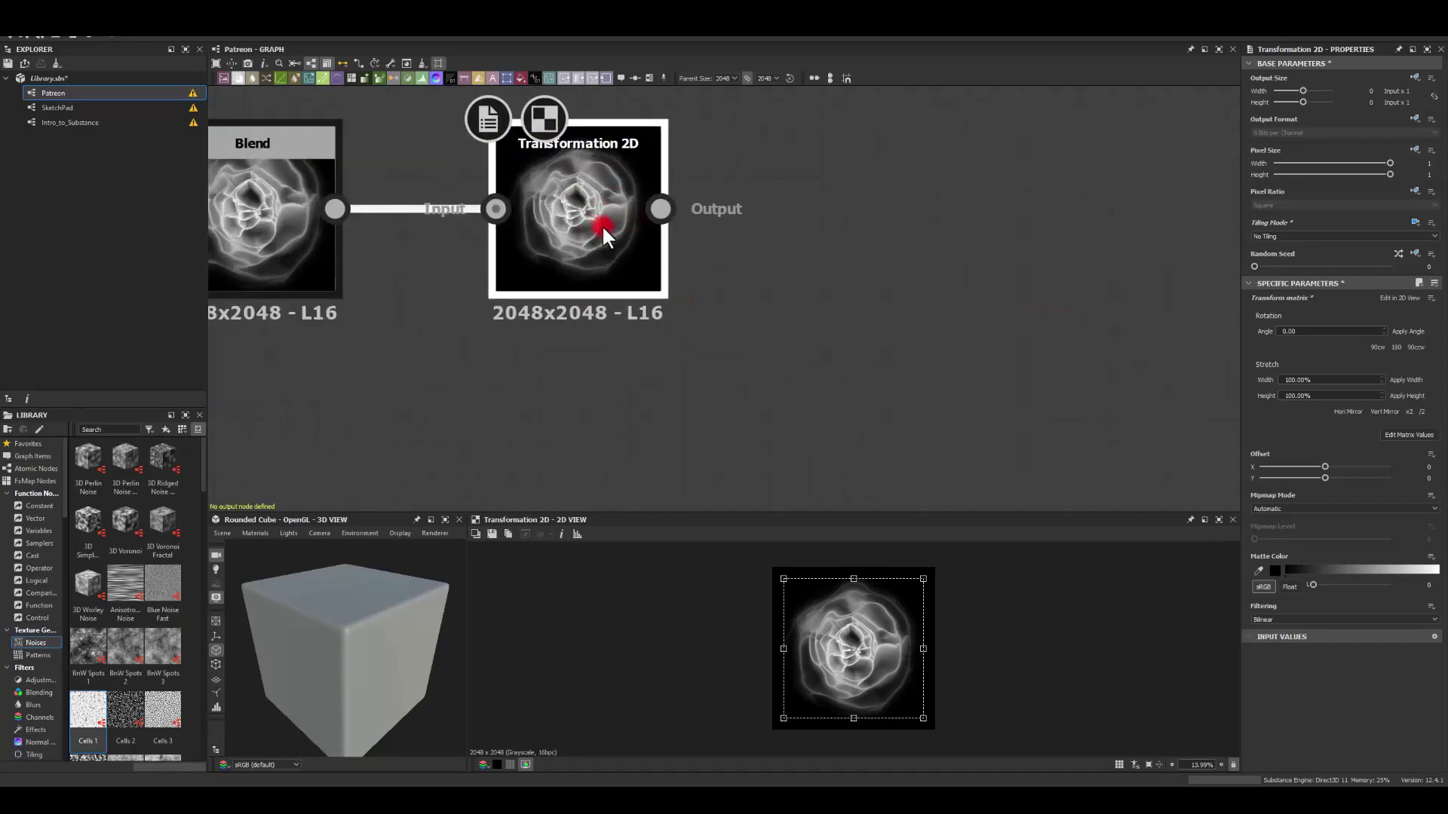
- Add a Blur HQ Grayscale after the Transformation 2D with Quality 1 and Intensity 1
scroll(841, 663, up, 6)
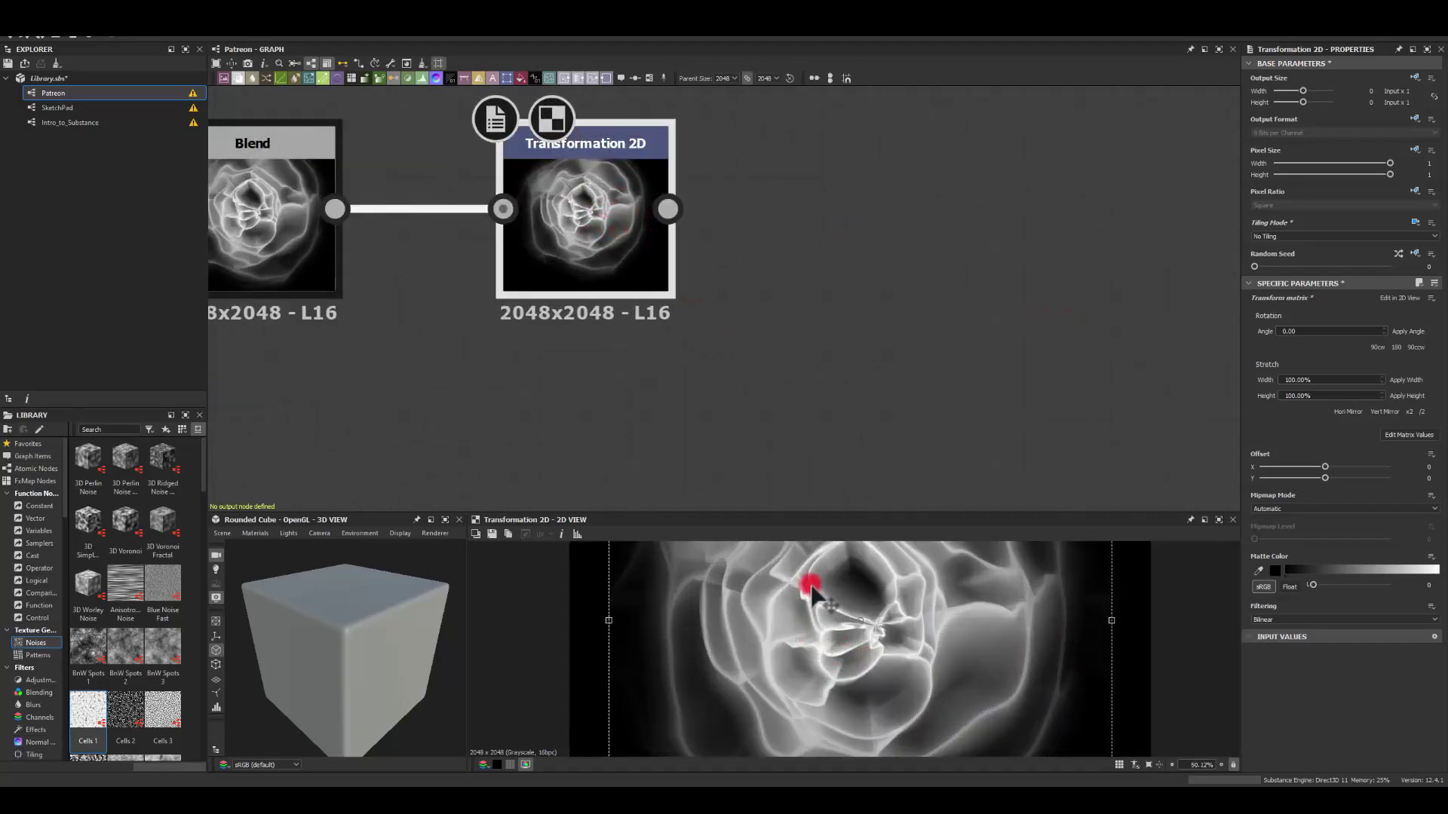
drag(668, 225, 766, 239)
text(blu)
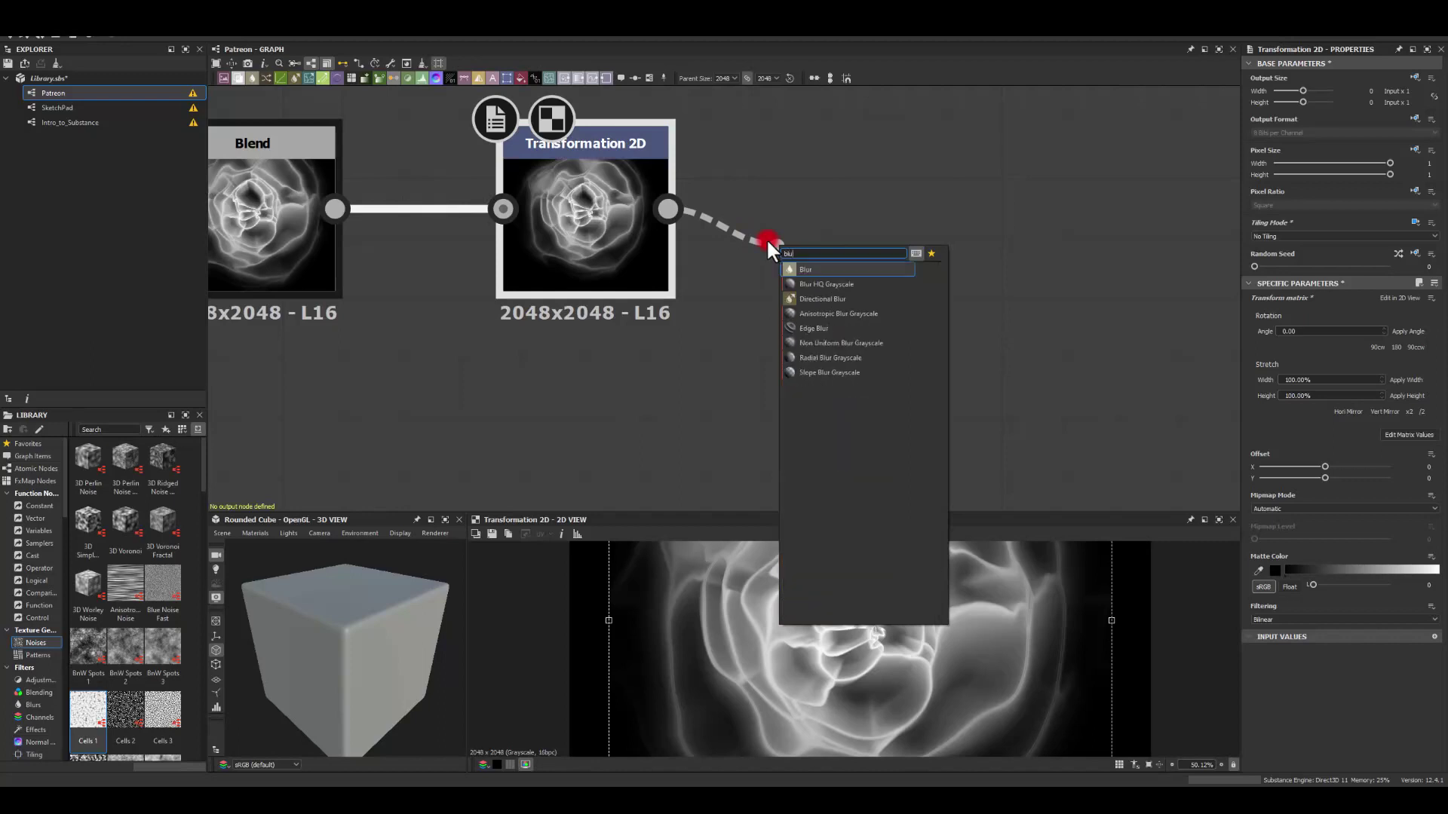
click(802, 284)
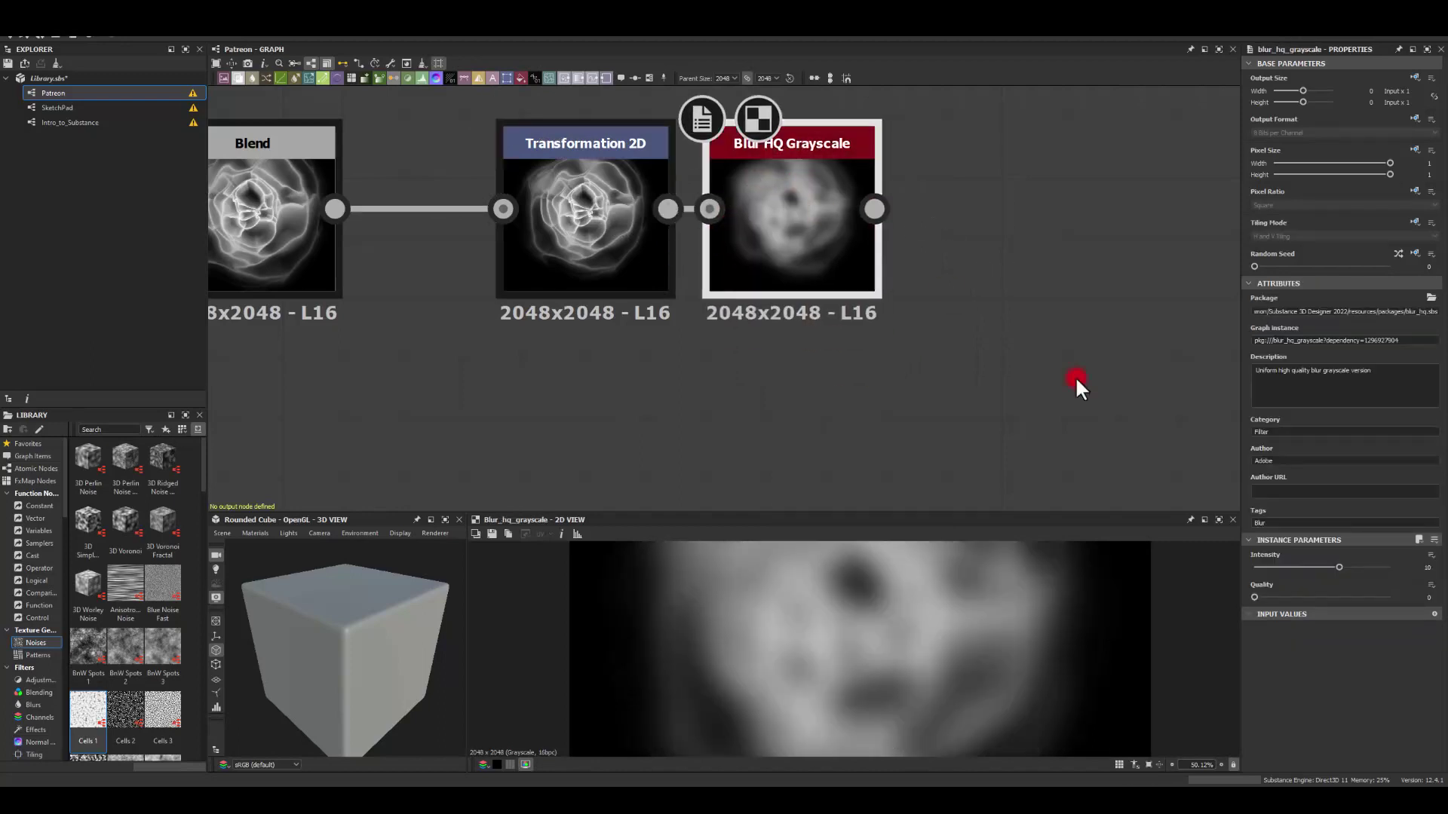
drag(1283, 597, 1351, 598)
click(1426, 567)
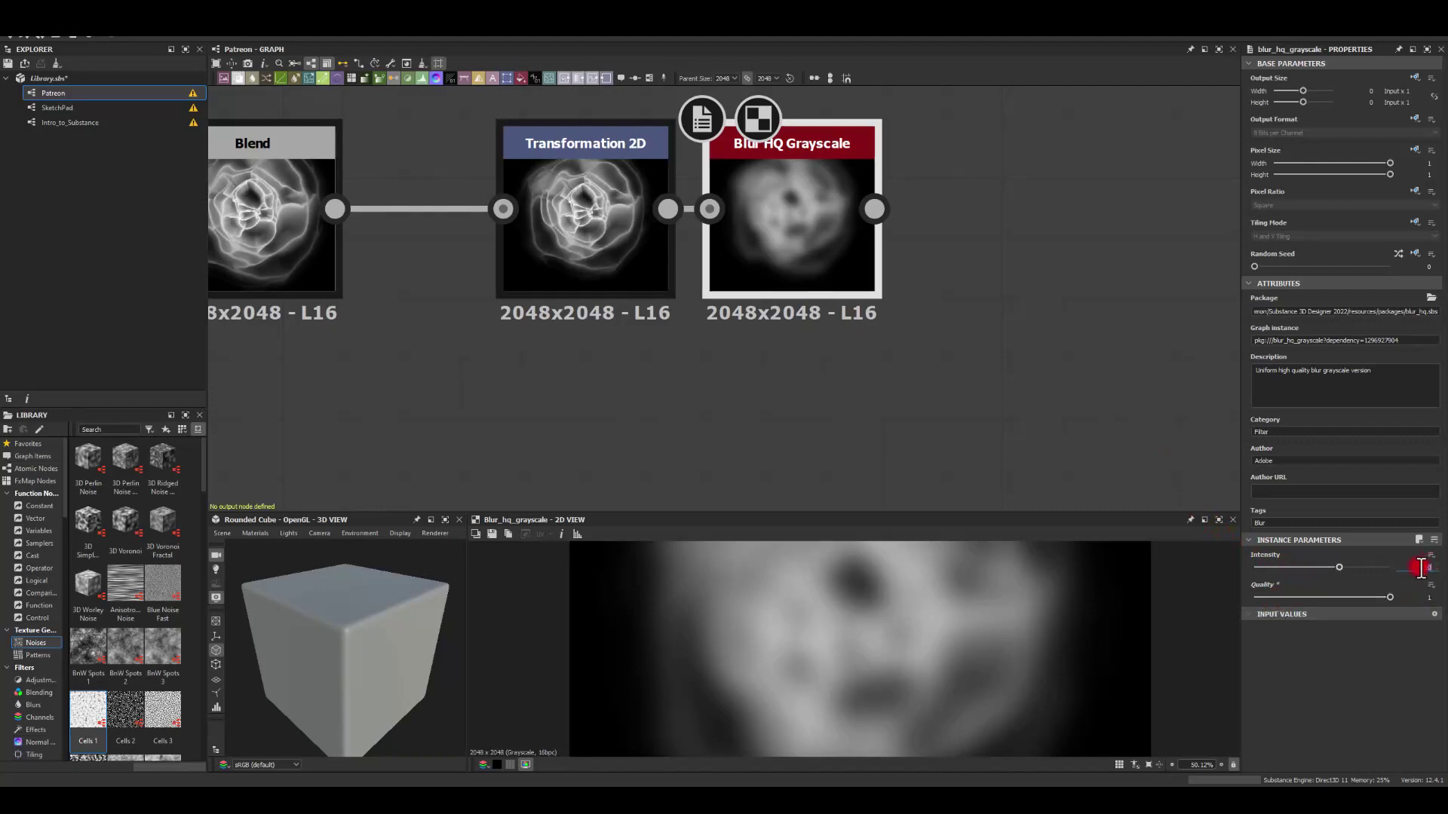
text(1)
key(Return)
scroll(947, 285, down, 3)
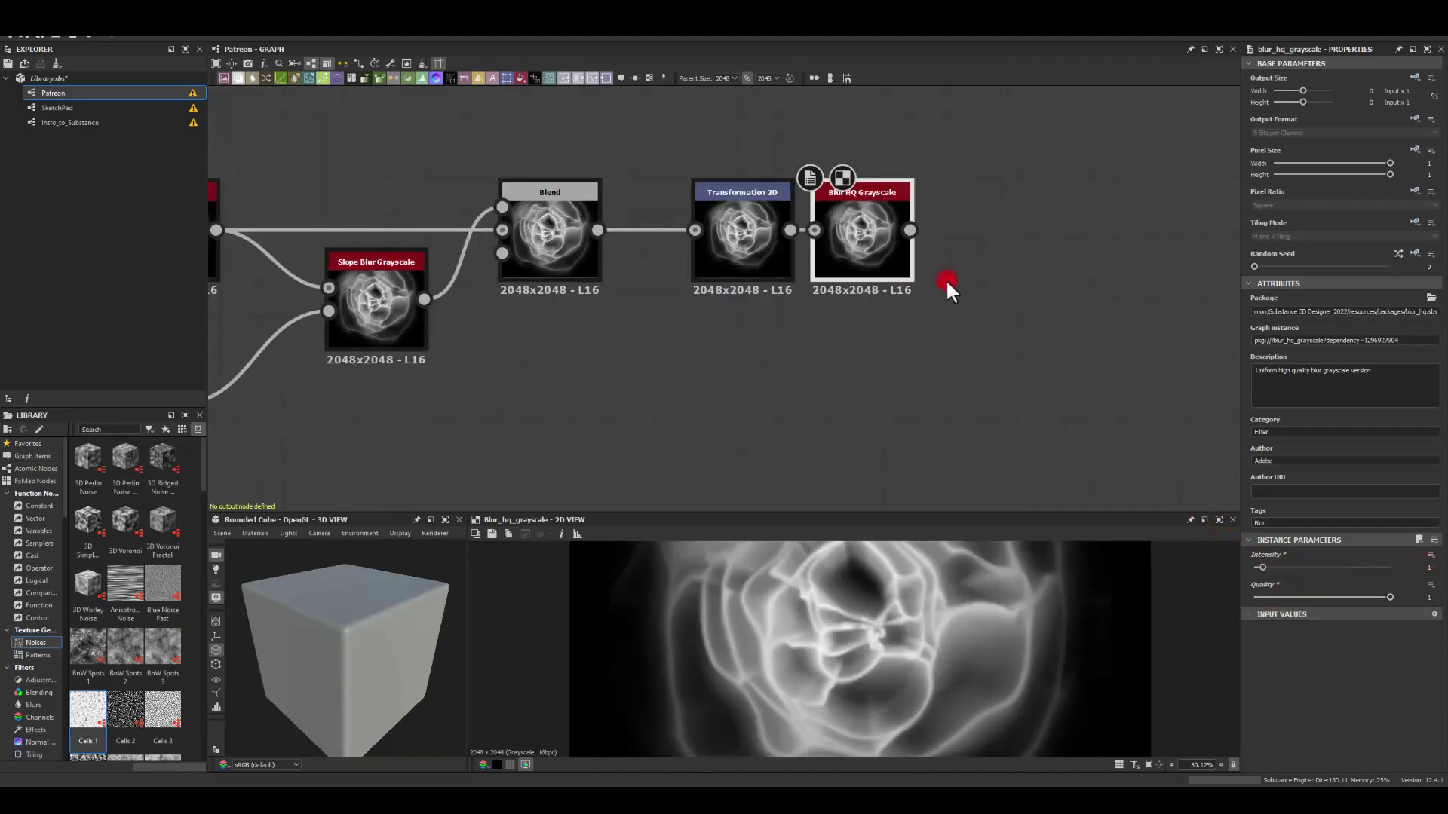
- Space the Blur HQ Grayscale further from the Transformation 2D and set its Intensity to 3
scroll(875, 618, down, 2)
middle_drag(969, 418, 787, 424)
drag(677, 255, 712, 254)
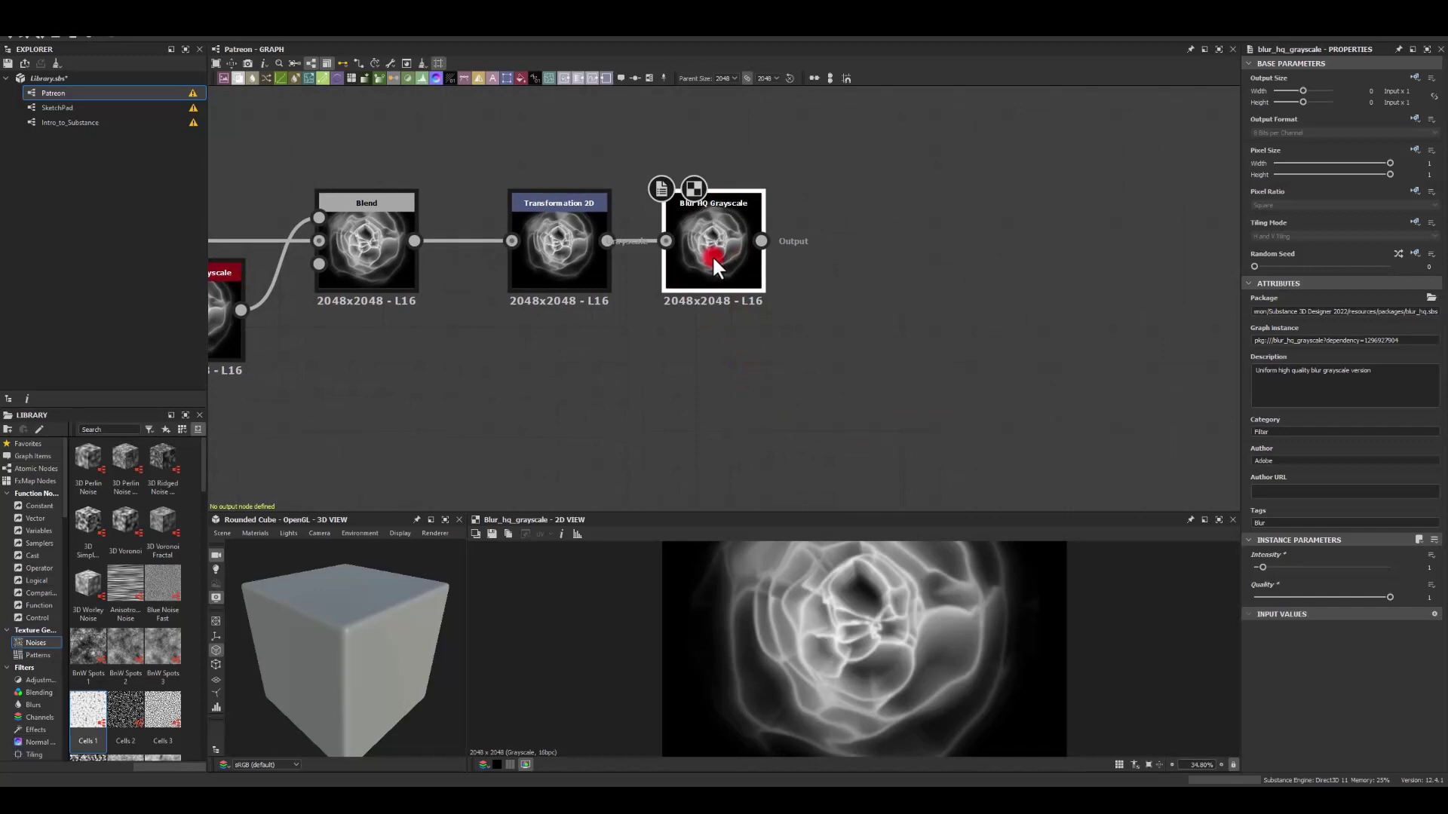
middle_drag(837, 242, 682, 252)
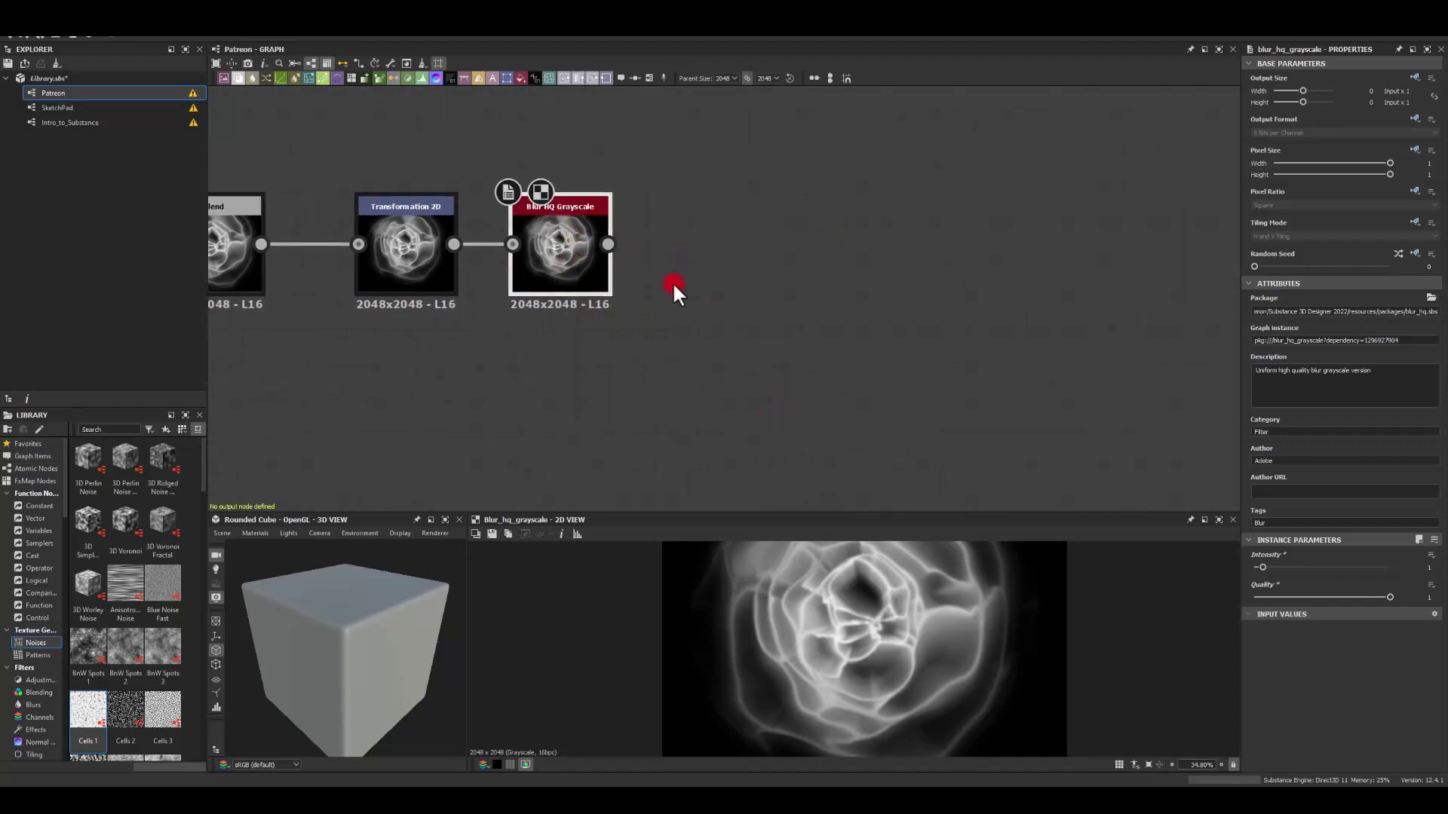
drag(1426, 567, 1434, 566)
text(3)
key(Return)
click(1434, 566)
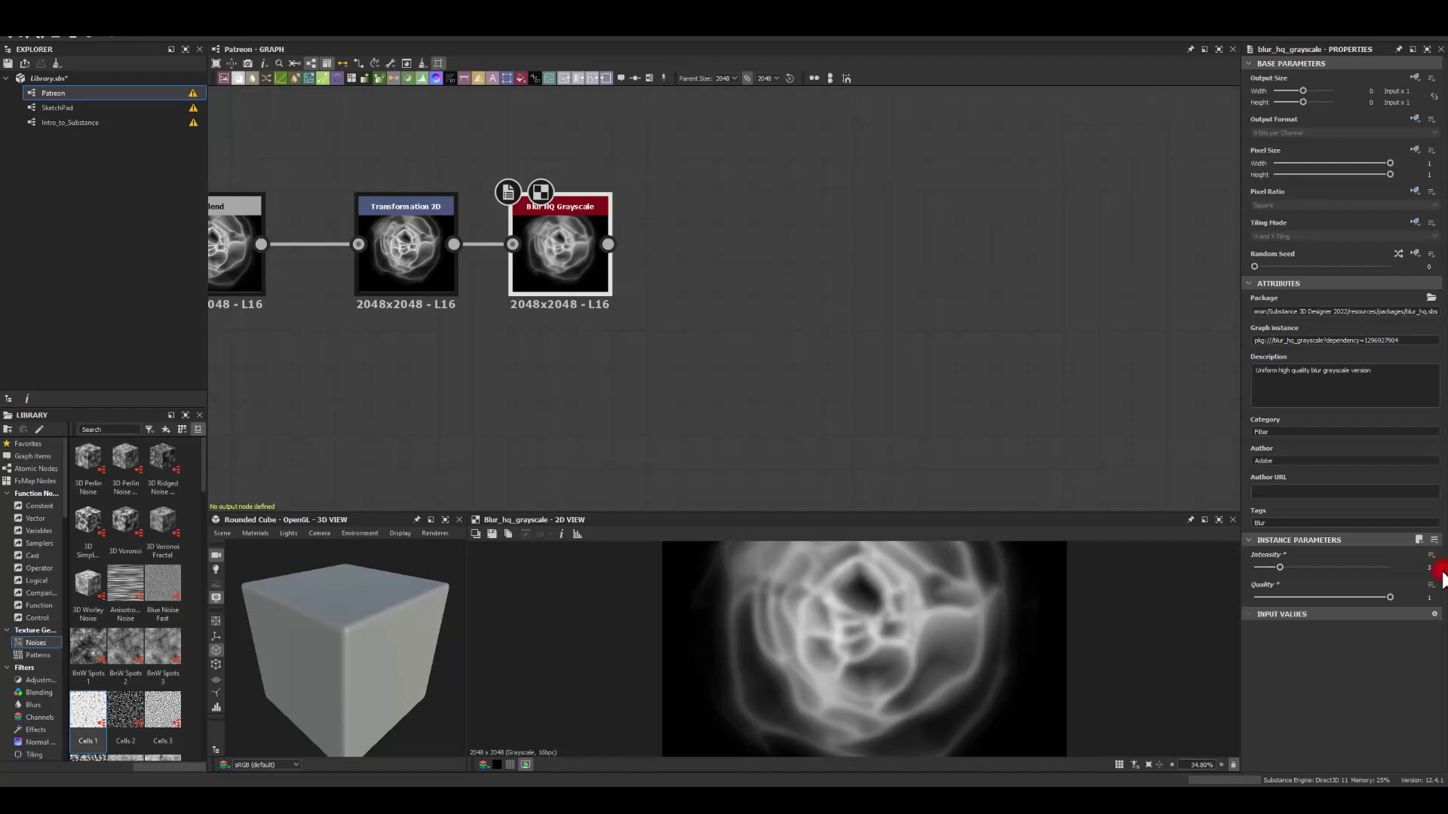
key(Return)
- Add a Gradient Map after the Blur HQ Grayscale, insert a key near the gradient's white end and open the Gradient Editor
drag(606, 235, 712, 244)
text(grad)
key(Return)
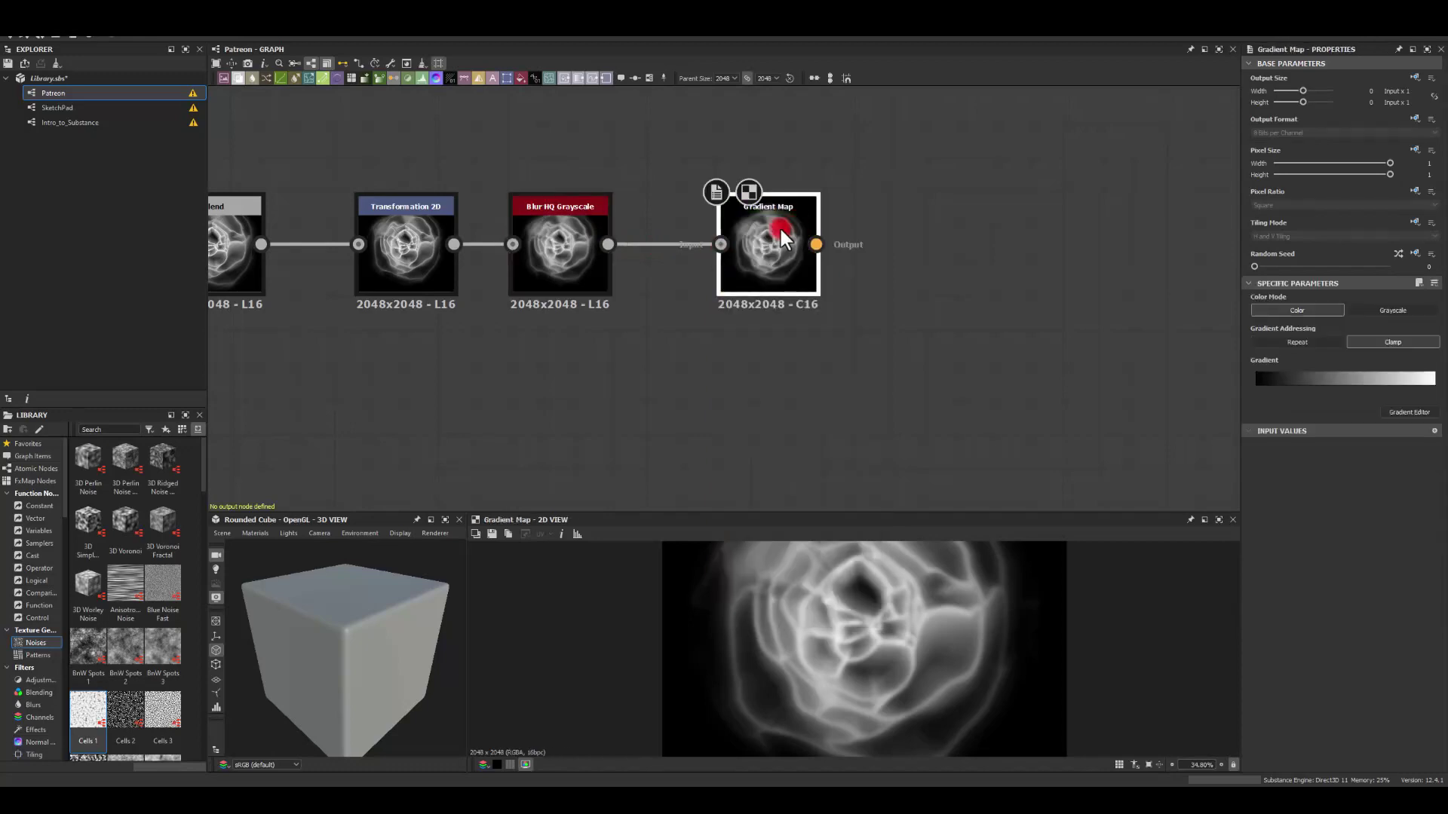
click(1404, 384)
click(1408, 412)
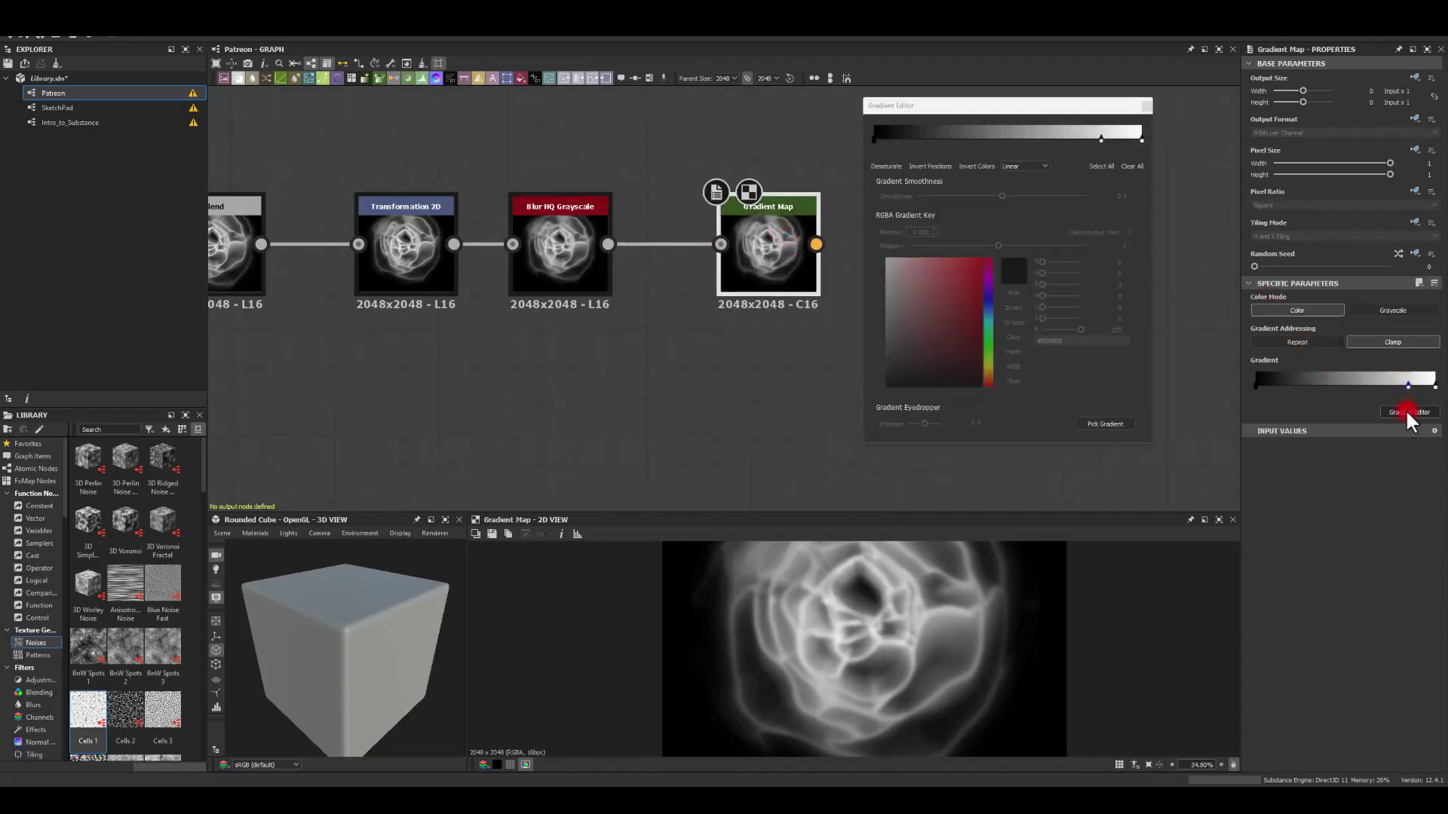
- Colour the new gradient key saturated red and move it to about position 0.72
click(1101, 138)
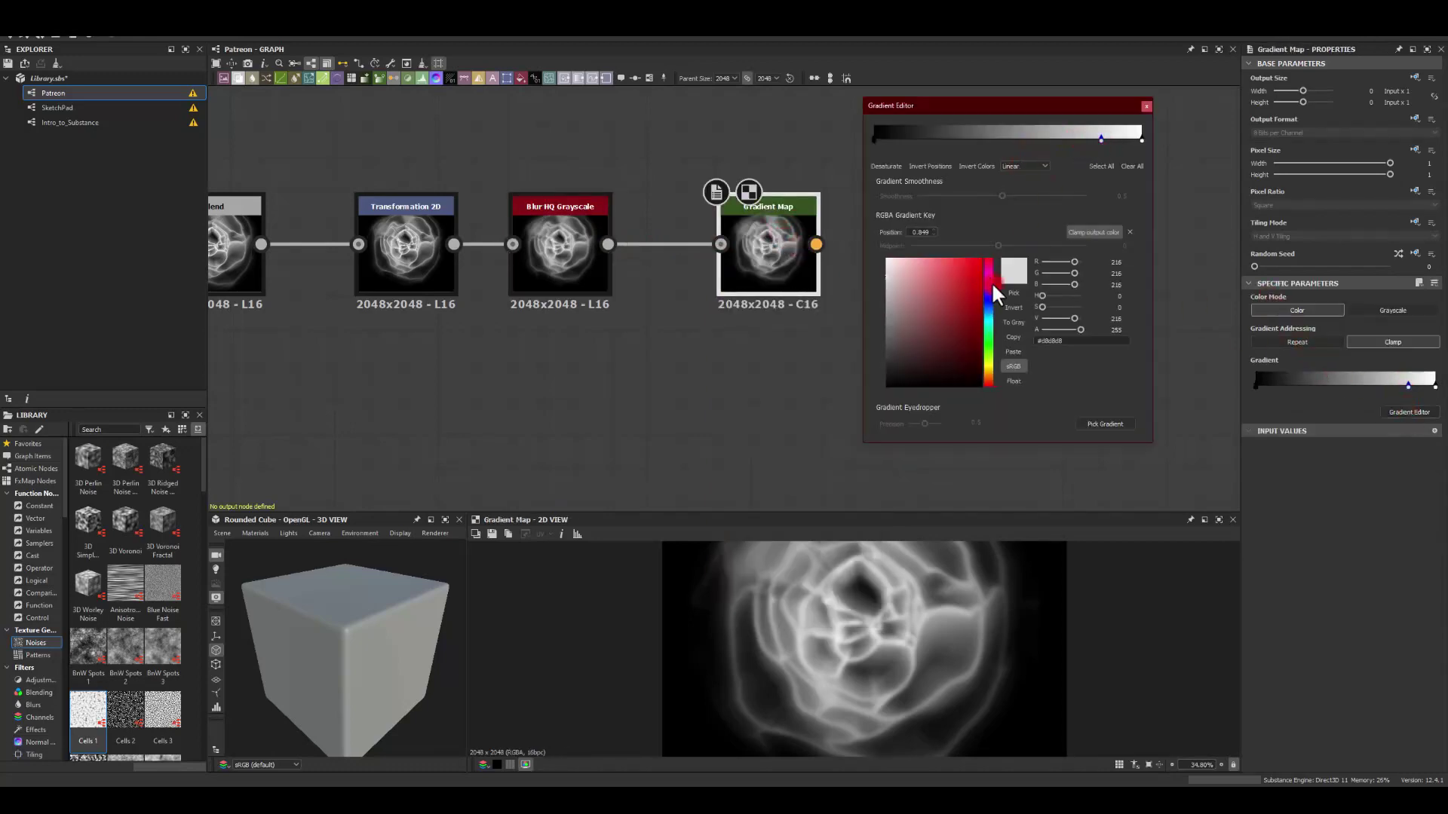
drag(959, 276, 1009, 229)
drag(988, 384, 988, 383)
drag(1086, 139, 1046, 128)
- Finish the gradient with a dark red key at about 0.32, an orange #ffa000 key at about 0.72, and the white key shifted slightly inward
click(960, 138)
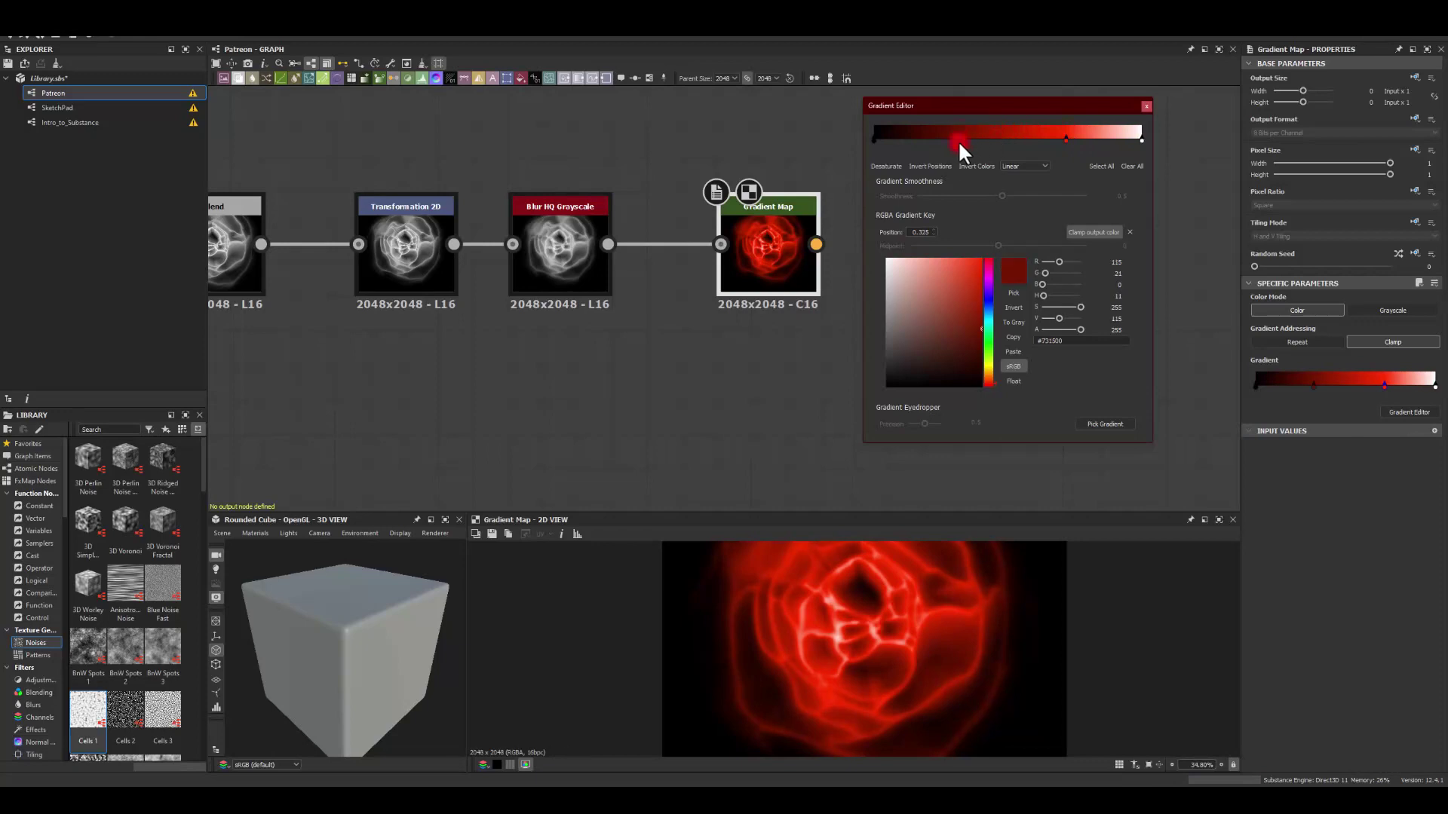
drag(986, 334, 995, 372)
click(1065, 138)
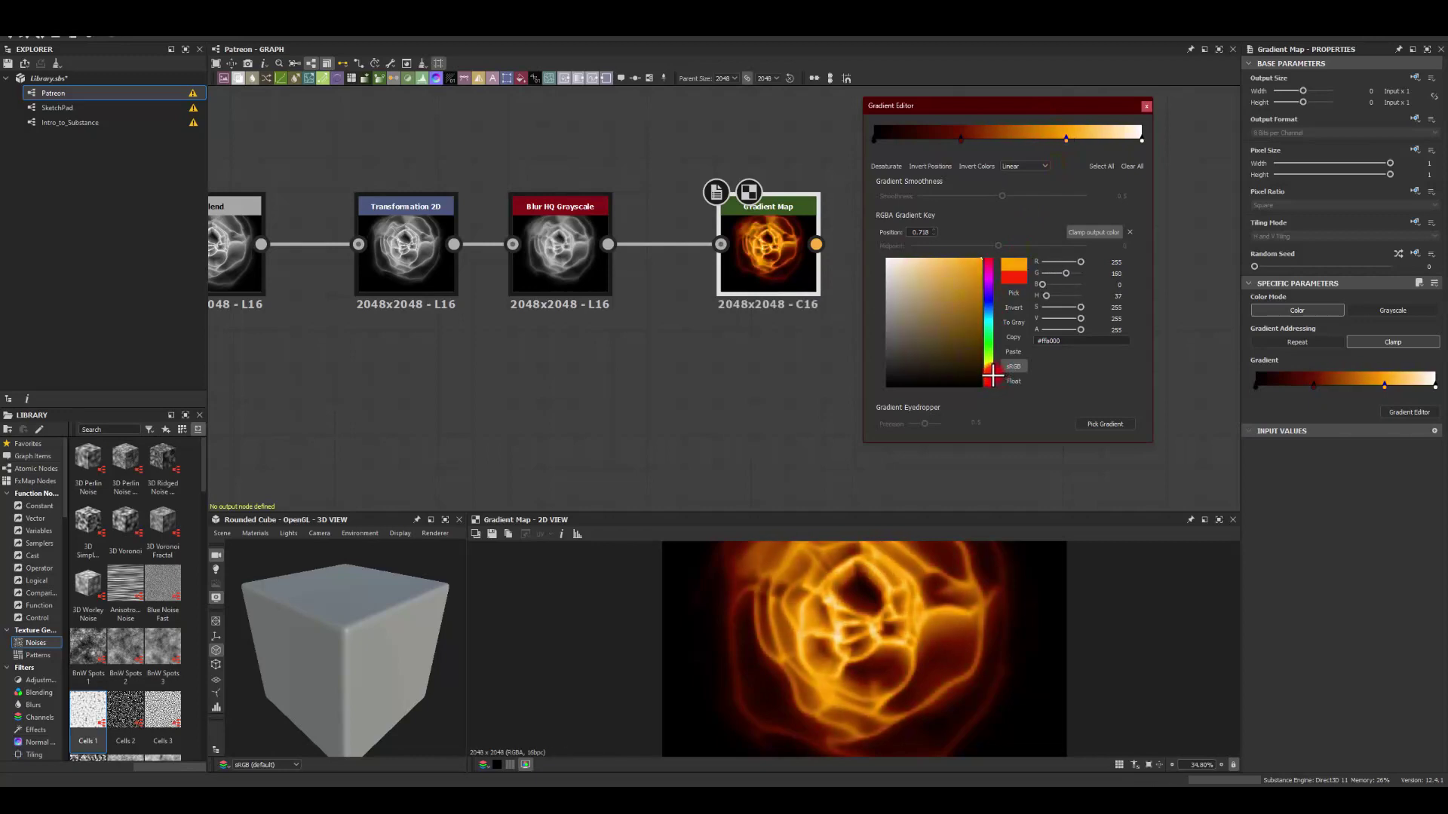
mouse_move(1140, 138)
mouse_down()
mouse_move(1089, 135)
mouse_move(1126, 137)
mouse_up()
click(1146, 102)
- Add a Glow after the Gradient Map with Glow Amount 0.76 and Glow Size about 15, and check the result tiled
drag(816, 244, 913, 240)
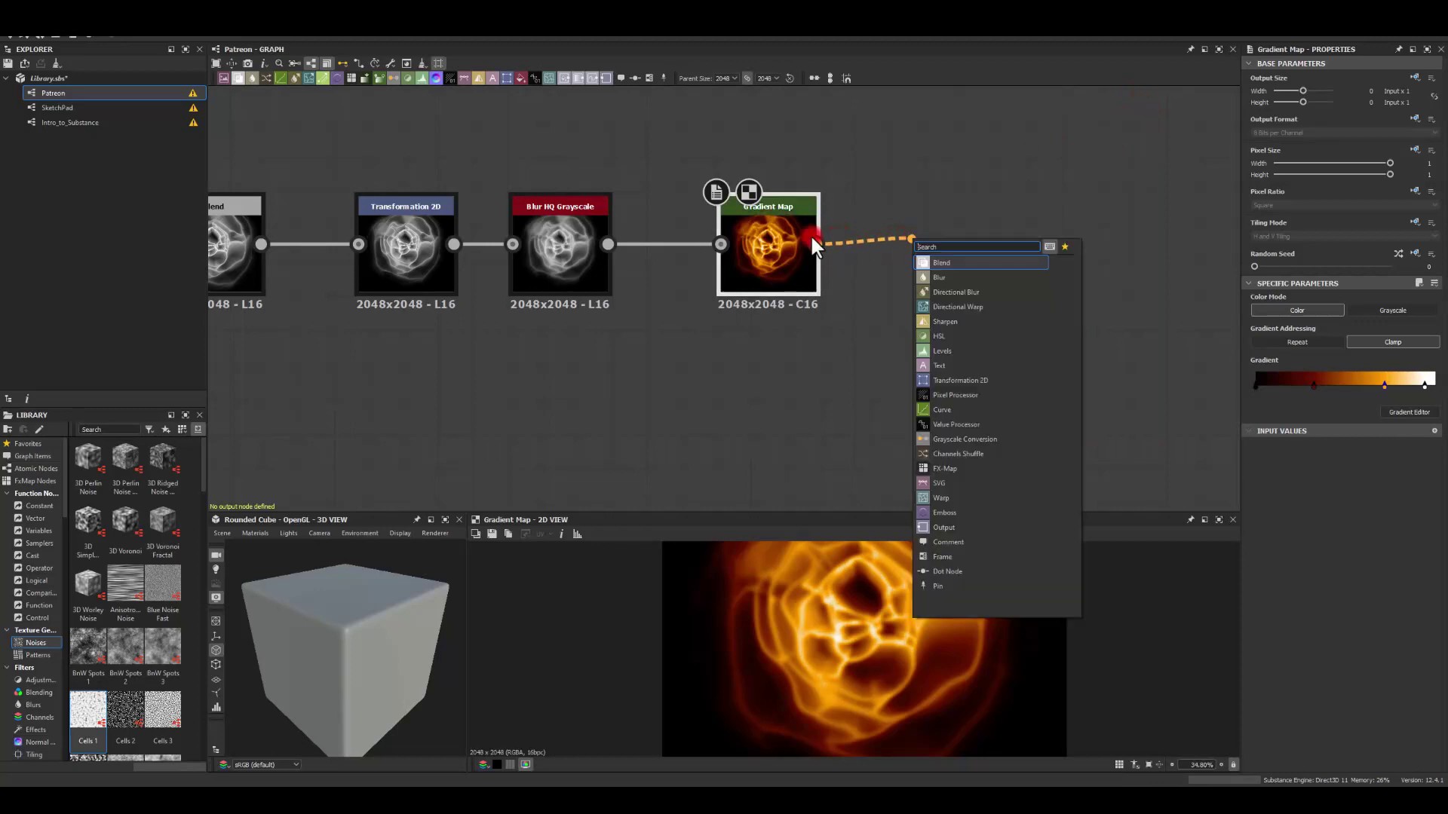
text(glo)
key(Return)
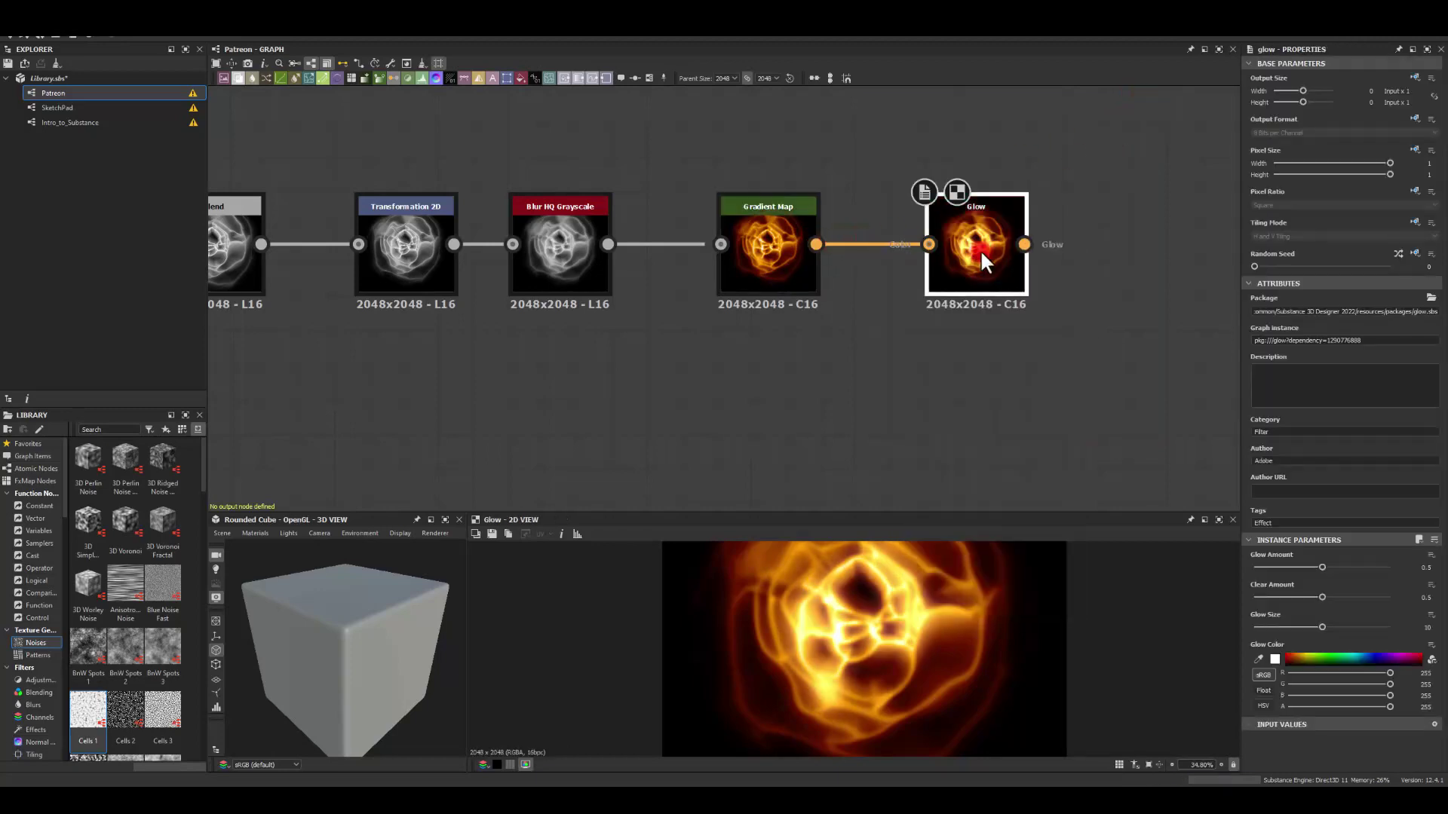
drag(1322, 567, 1357, 626)
scroll(867, 635, down, 4)
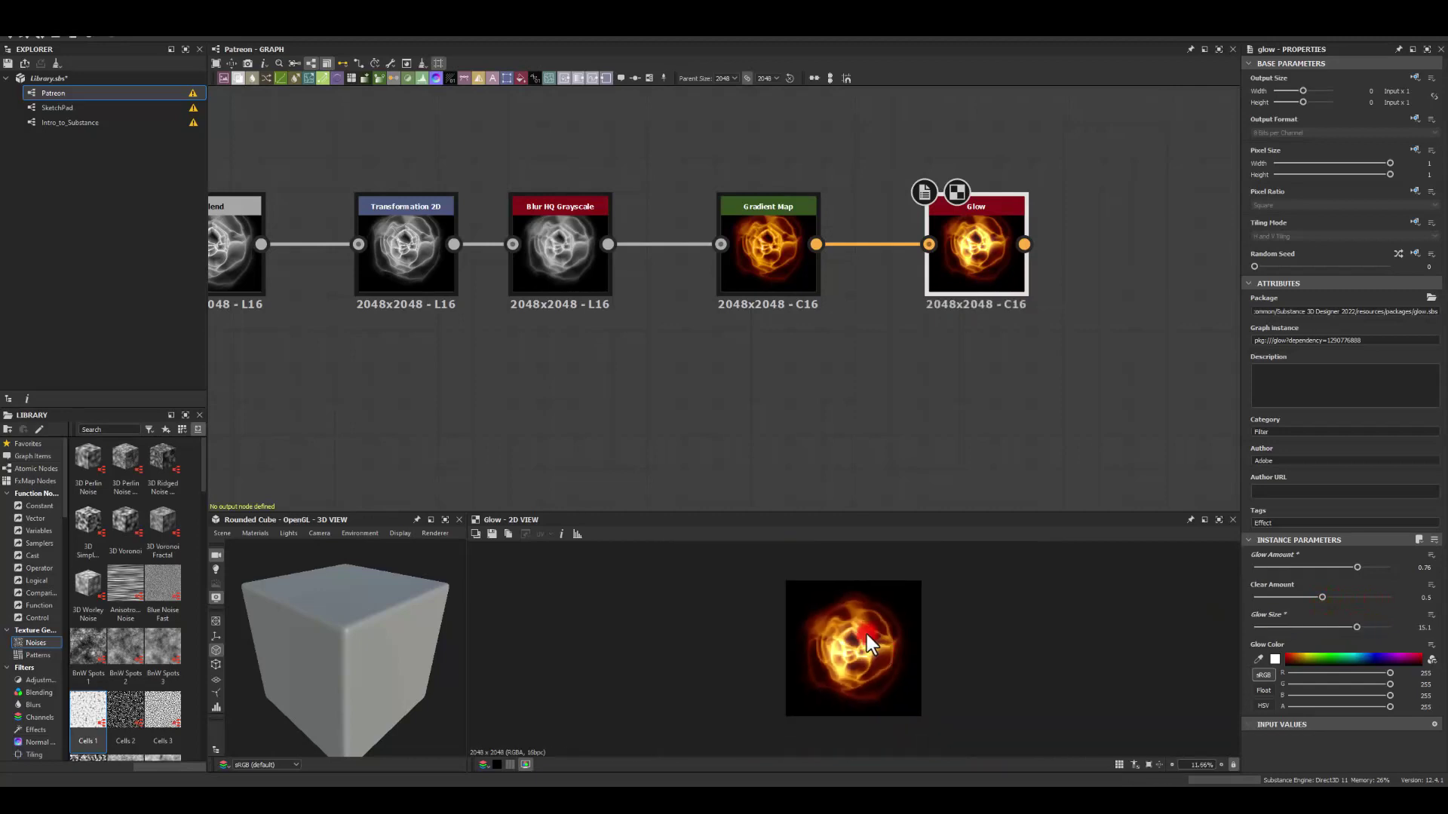
scroll(852, 635, up, 3)
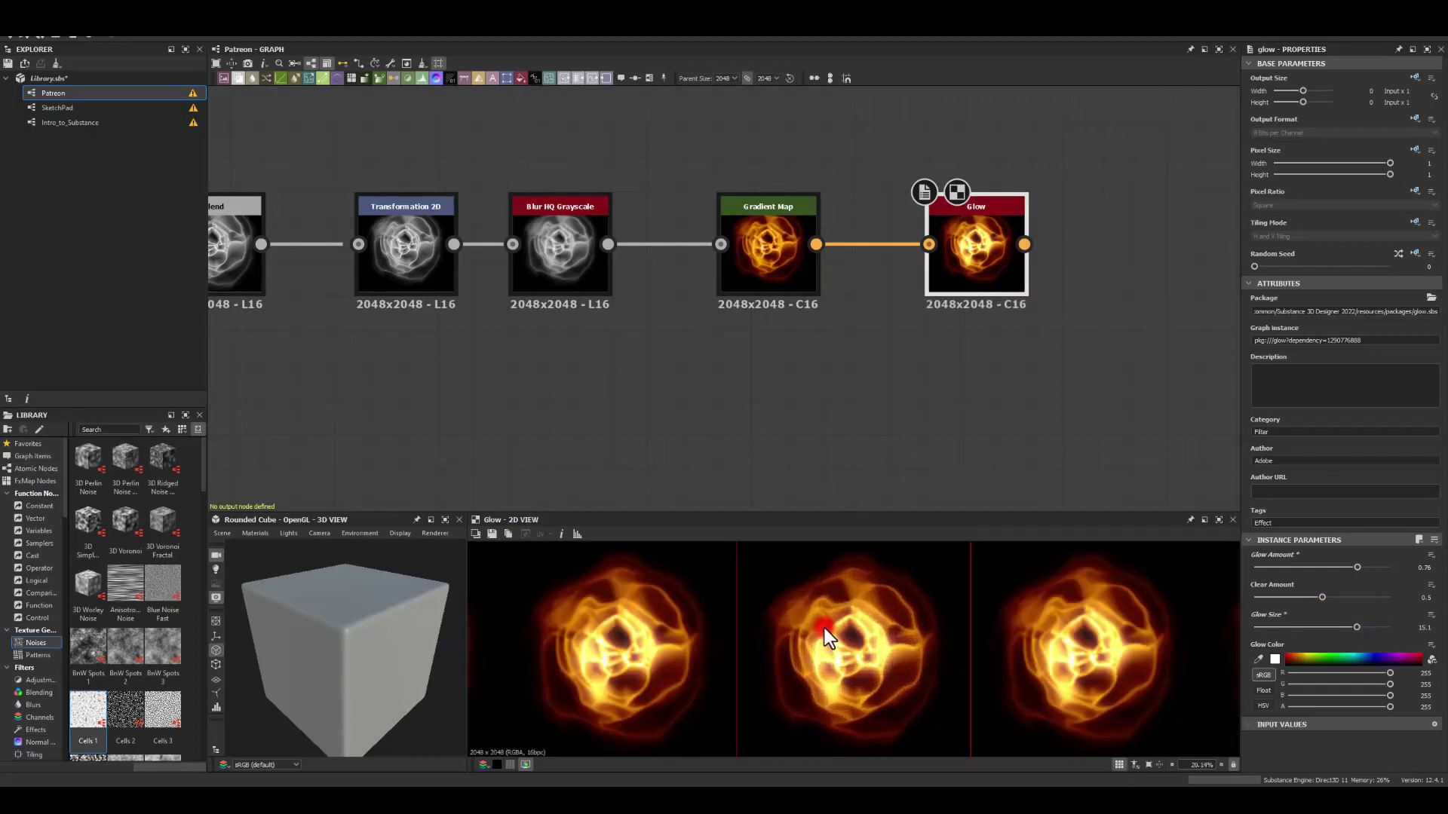
click(825, 416)
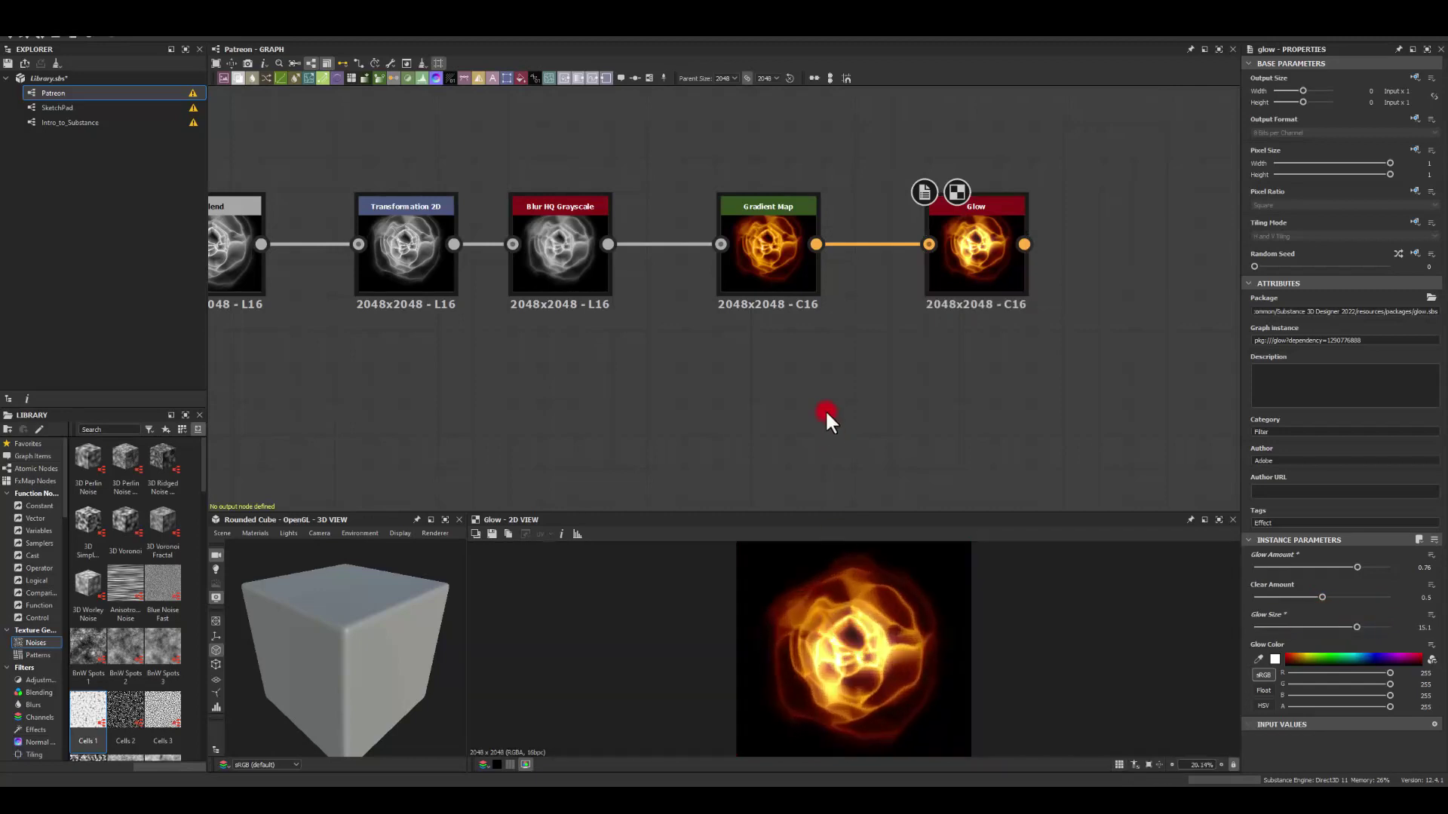
- Move the ring network's blue Gradient Map and Glow nodes beneath the orange Gradient Map and Glow, and preview the blue Glow
scroll(742, 391, down, 6)
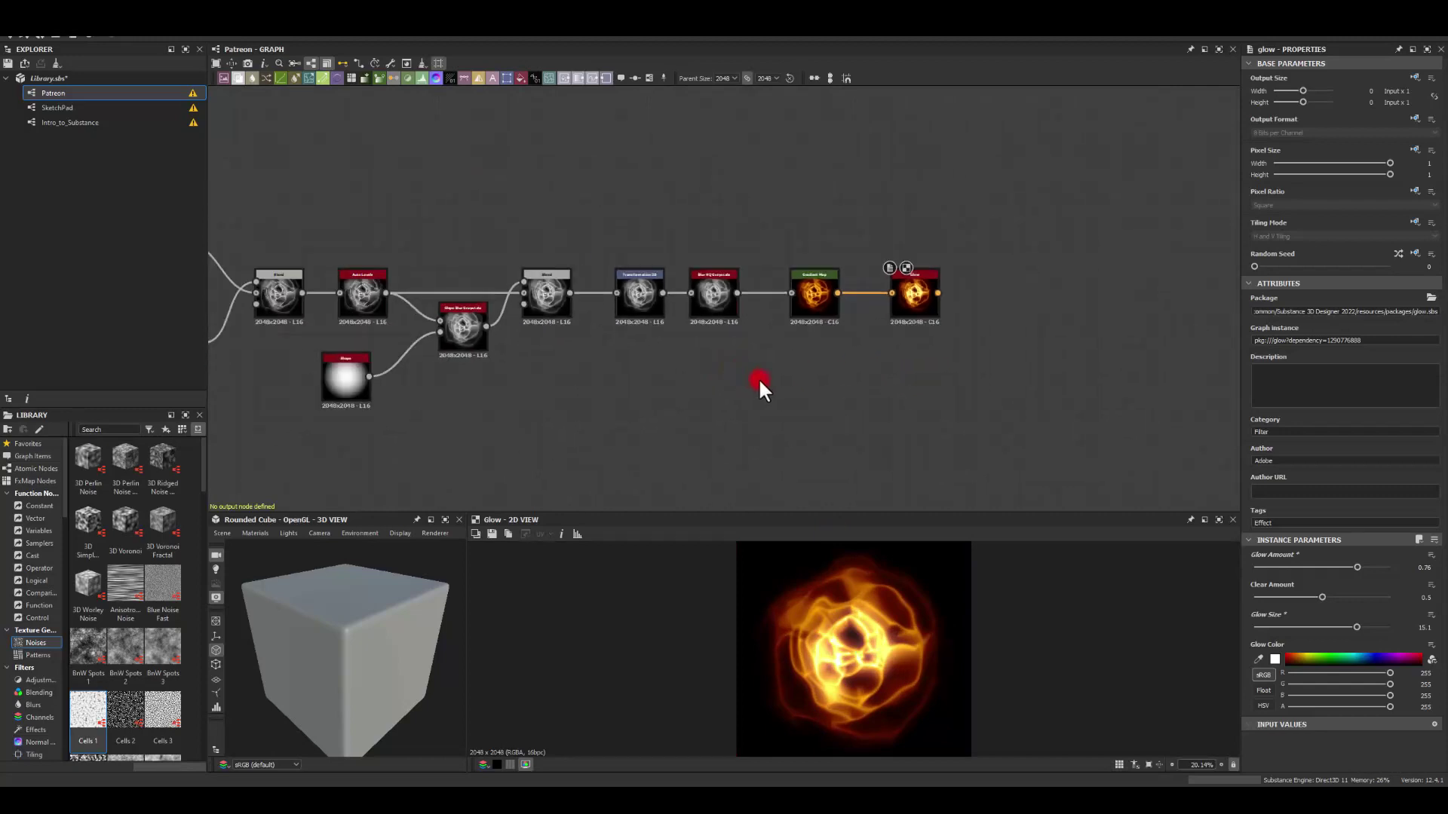
middle_drag(461, 324, 578, 311)
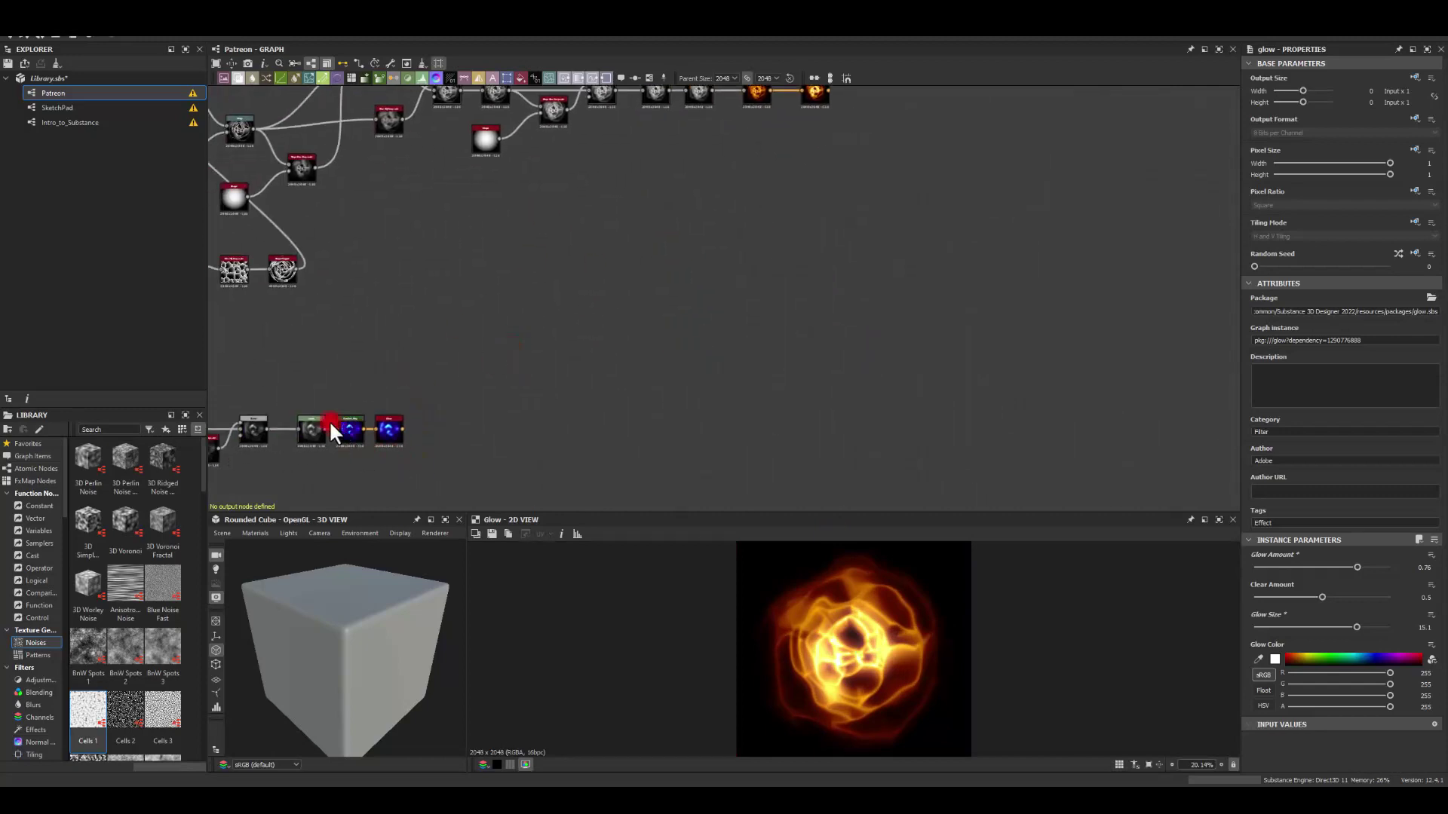
drag(392, 430, 812, 148)
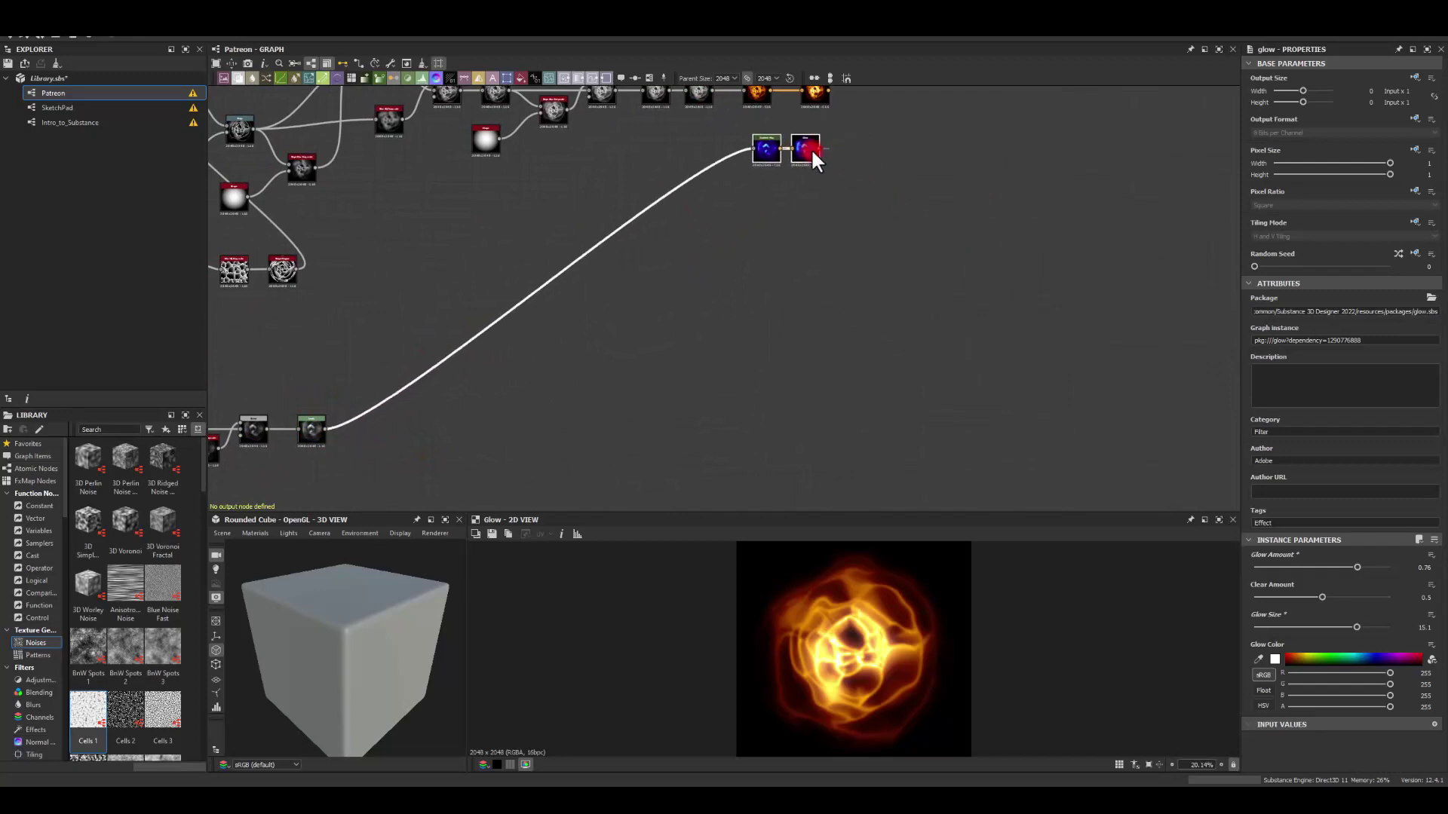
middle_drag(811, 148, 830, 346)
scroll(814, 301, up, 5)
click(760, 345)
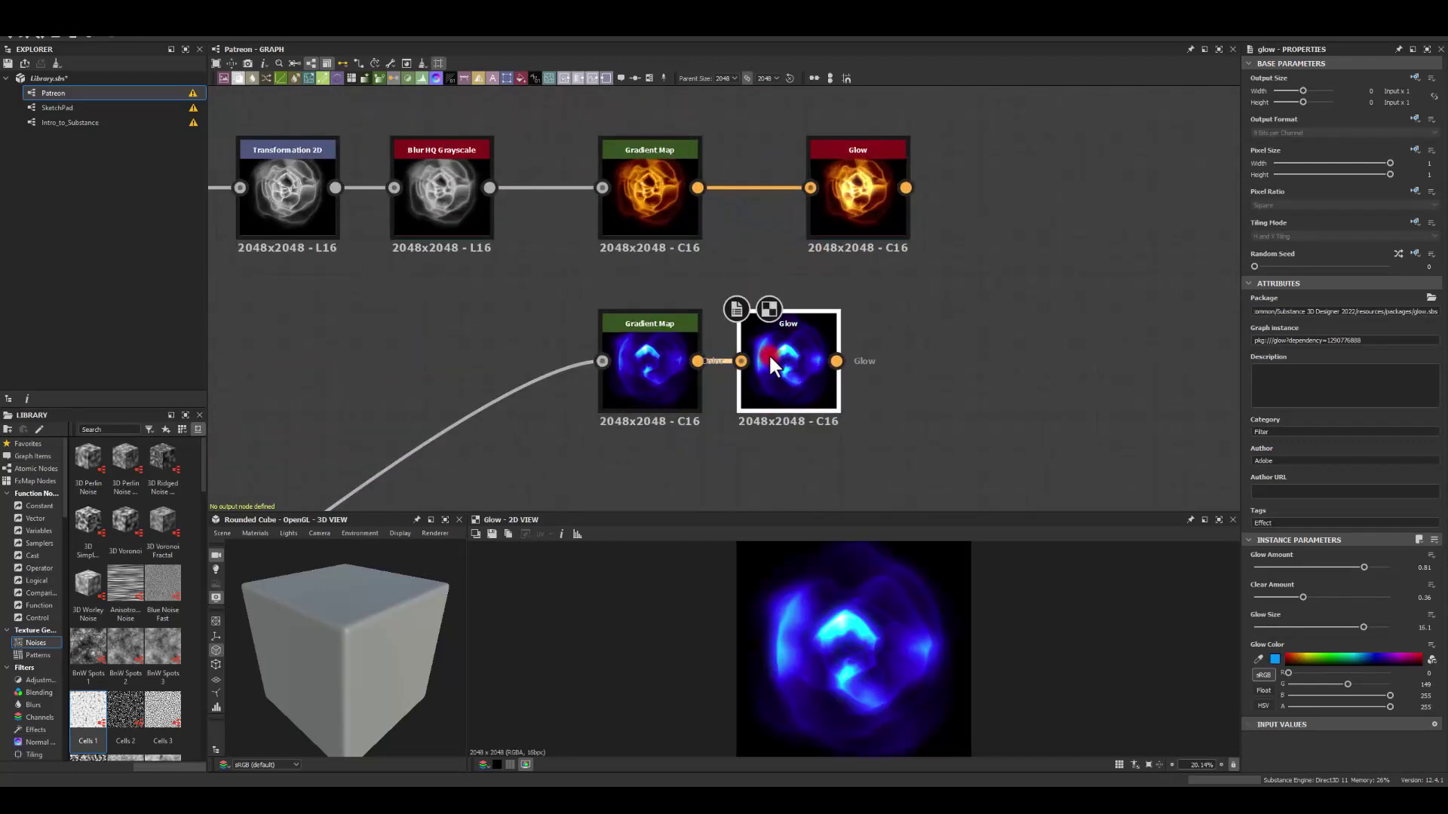
click(638, 362)
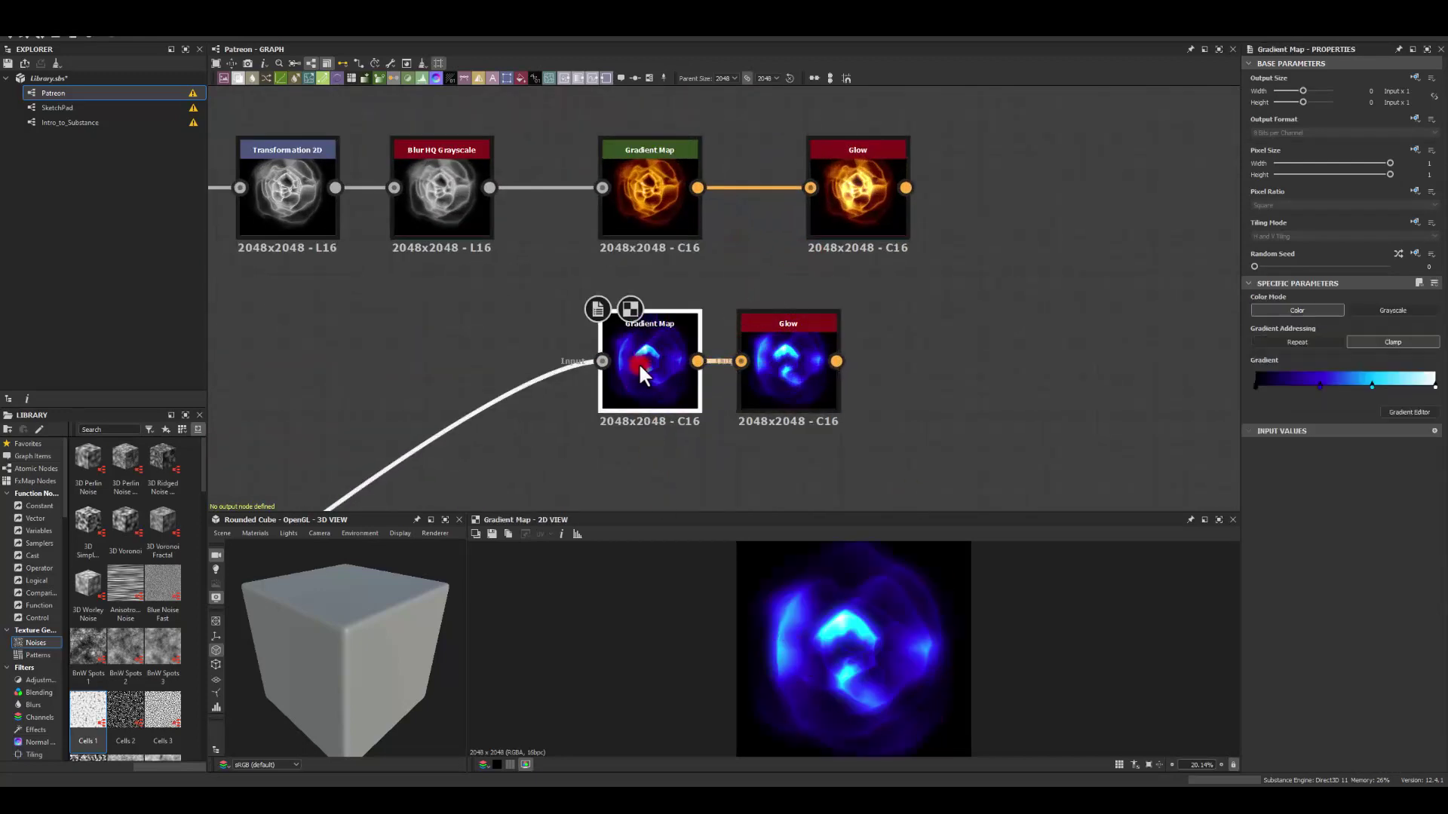
- Compare the blue and orange Glow results, and move the blue Glow node directly beneath the orange Glow
click(783, 364)
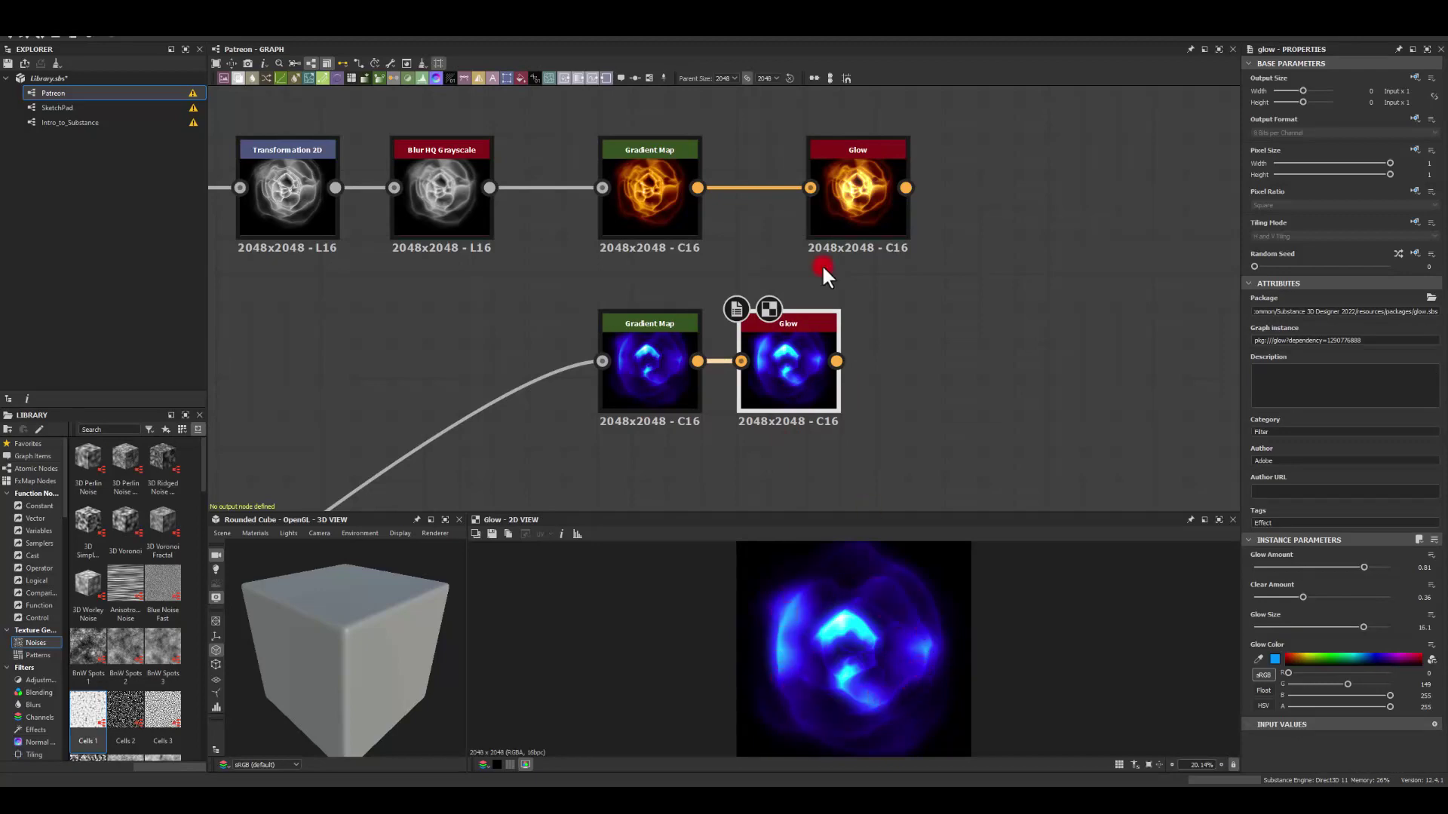
click(862, 197)
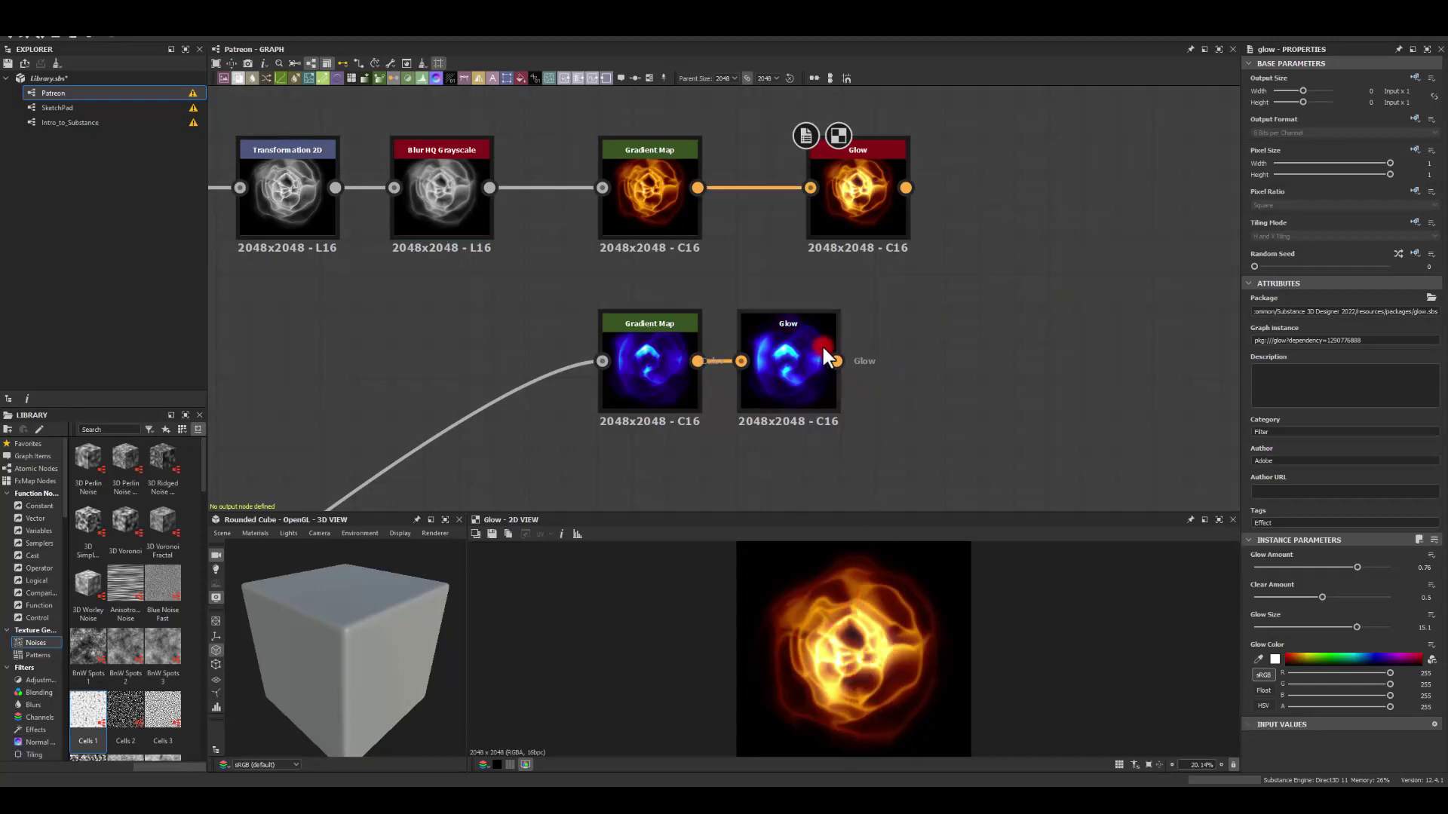
drag(822, 343, 890, 344)
scroll(557, 304, down, 2)
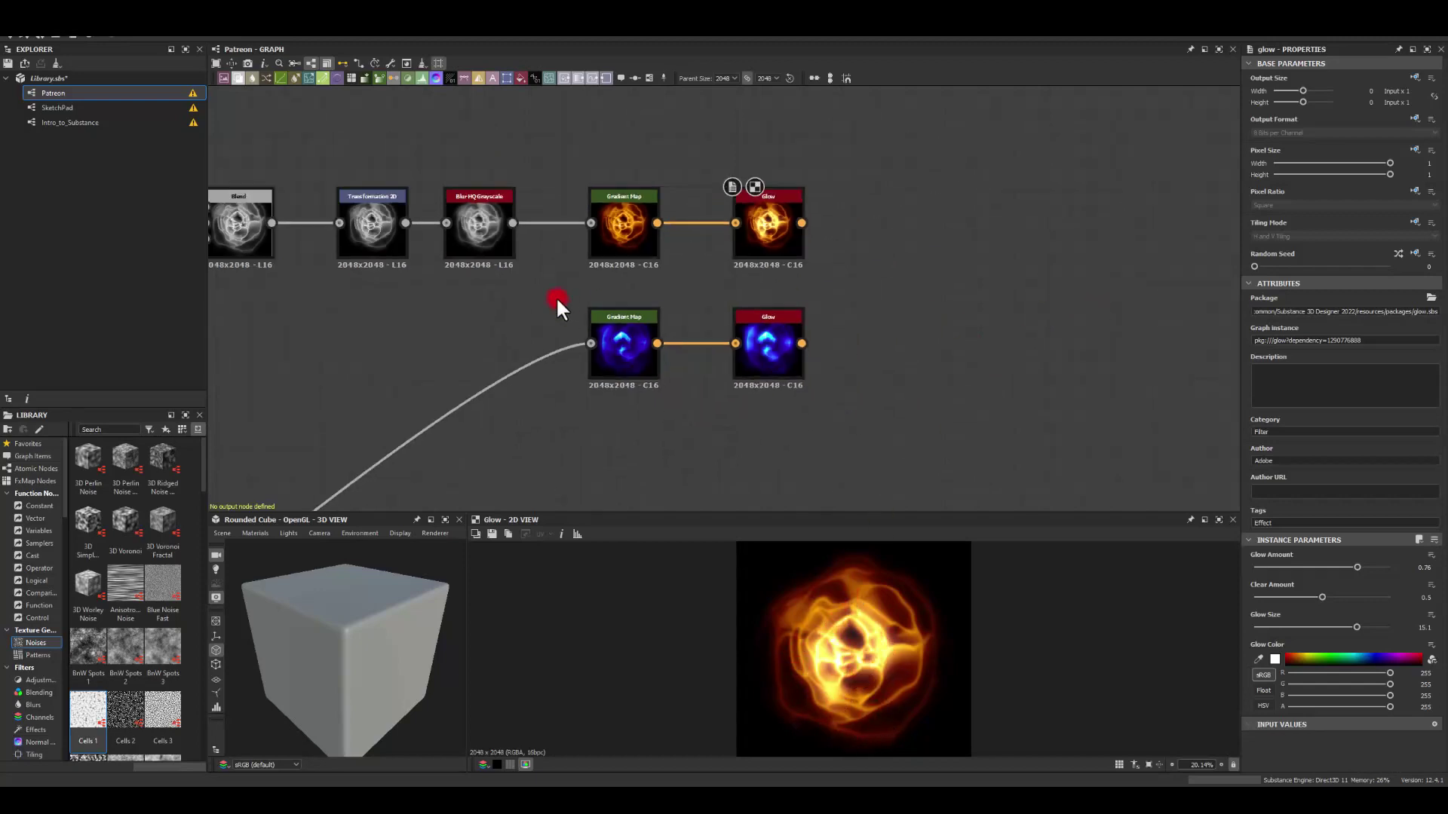
- Move the cell-edge source nodes, from the tile sampler and noises through the Shape Mapper, in line with the start of the upper network
middle_drag(406, 328, 631, 296)
scroll(631, 295, down, 4)
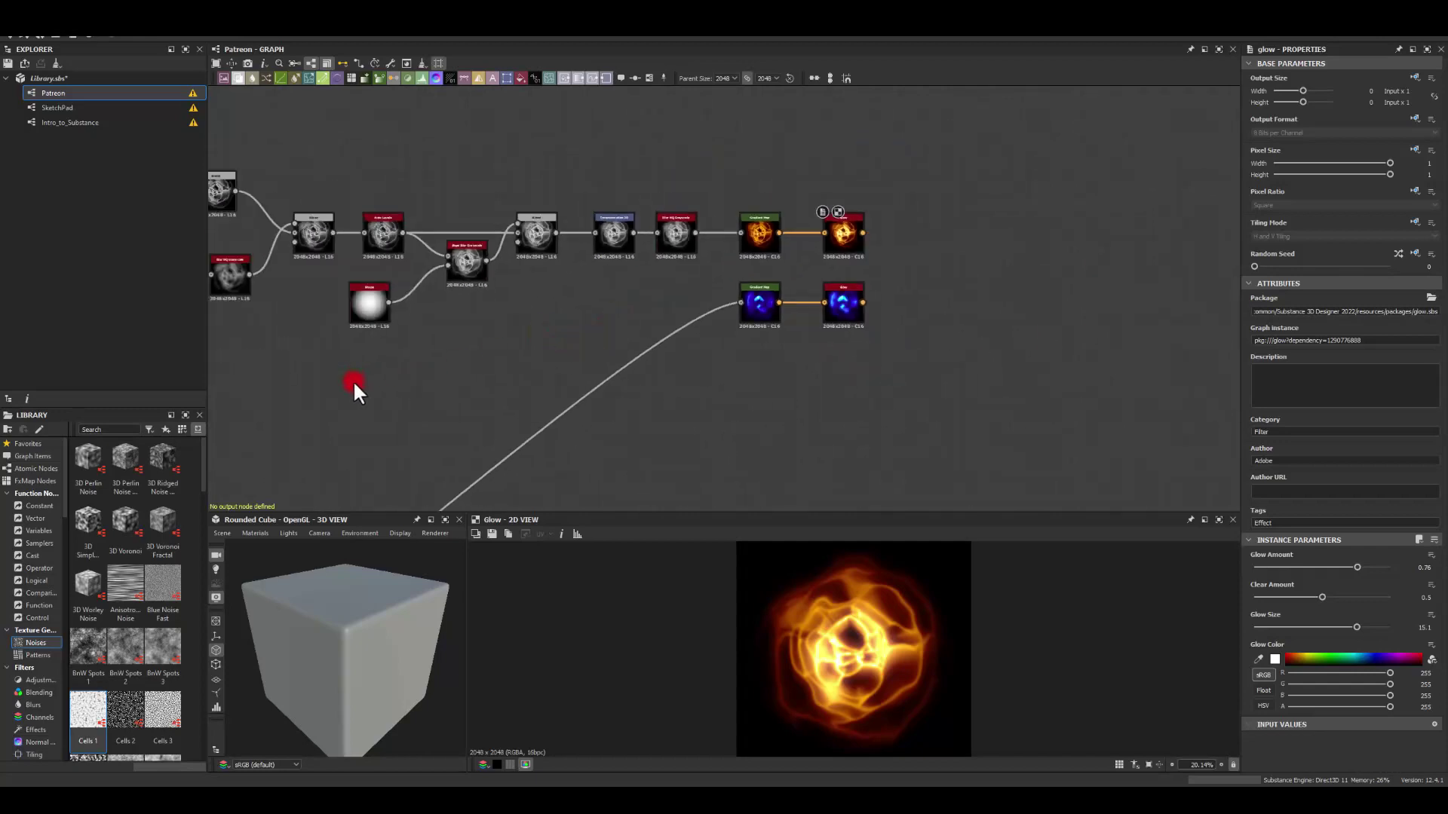
middle_drag(353, 380, 663, 405)
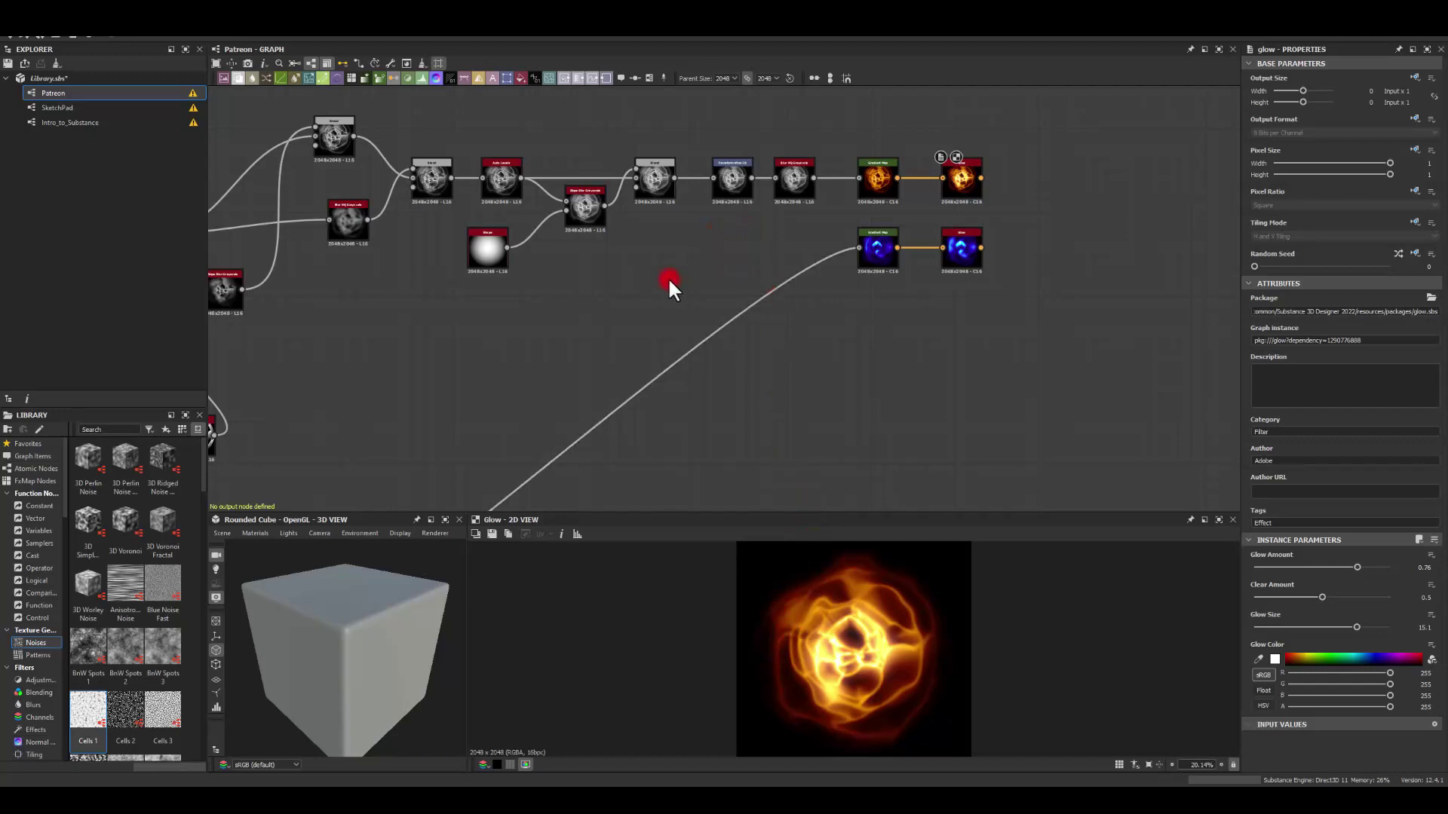
middle_drag(468, 396, 688, 278)
scroll(689, 281, down, 3)
middle_drag(542, 359, 573, 330)
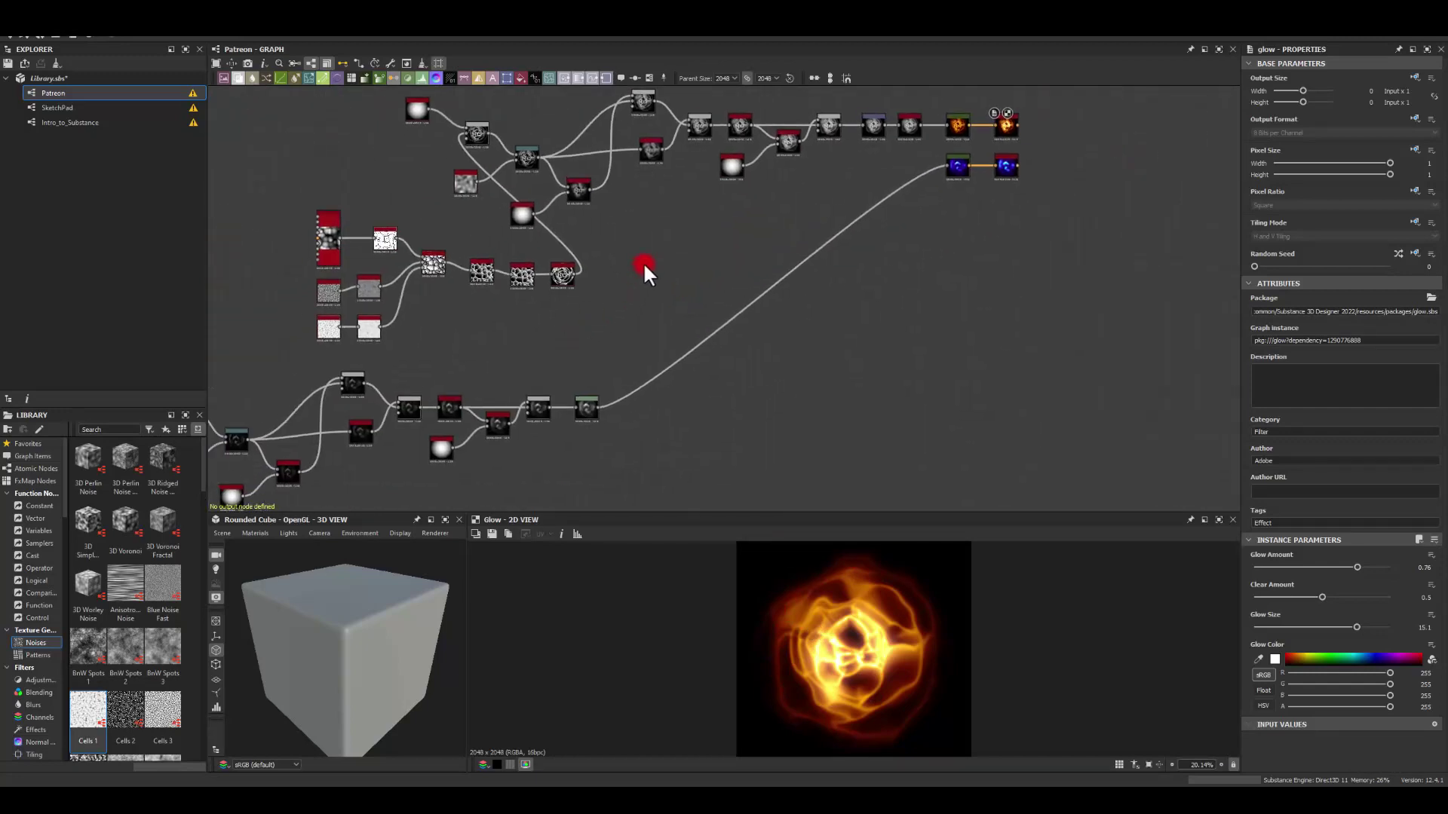
middle_drag(642, 261, 636, 318)
drag(294, 321, 465, 395)
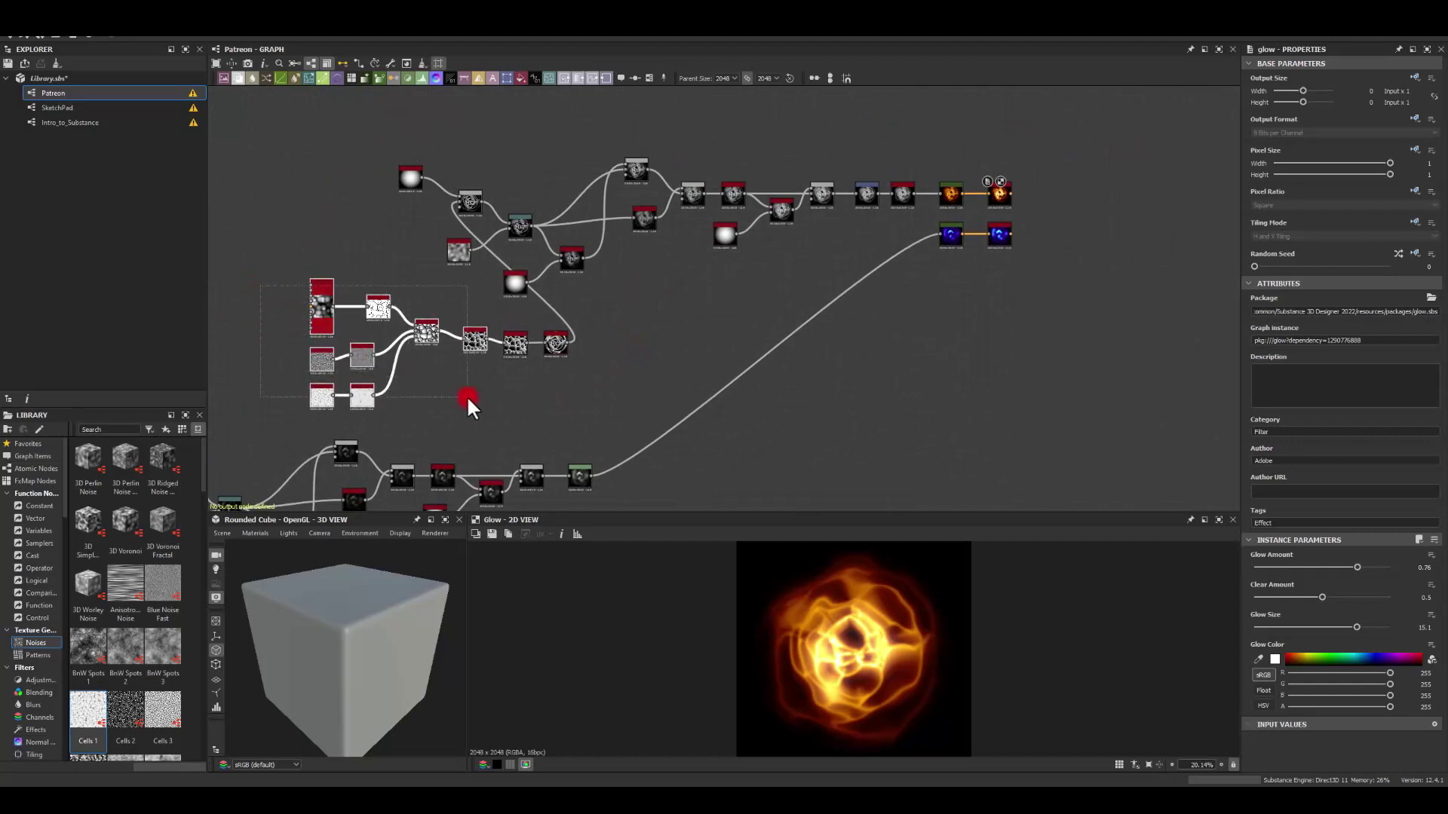
drag(598, 383, 211, 189)
middle_drag(459, 278, 555, 218)
click(489, 293)
scroll(483, 290, down, 3)
middle_drag(468, 276, 531, 260)
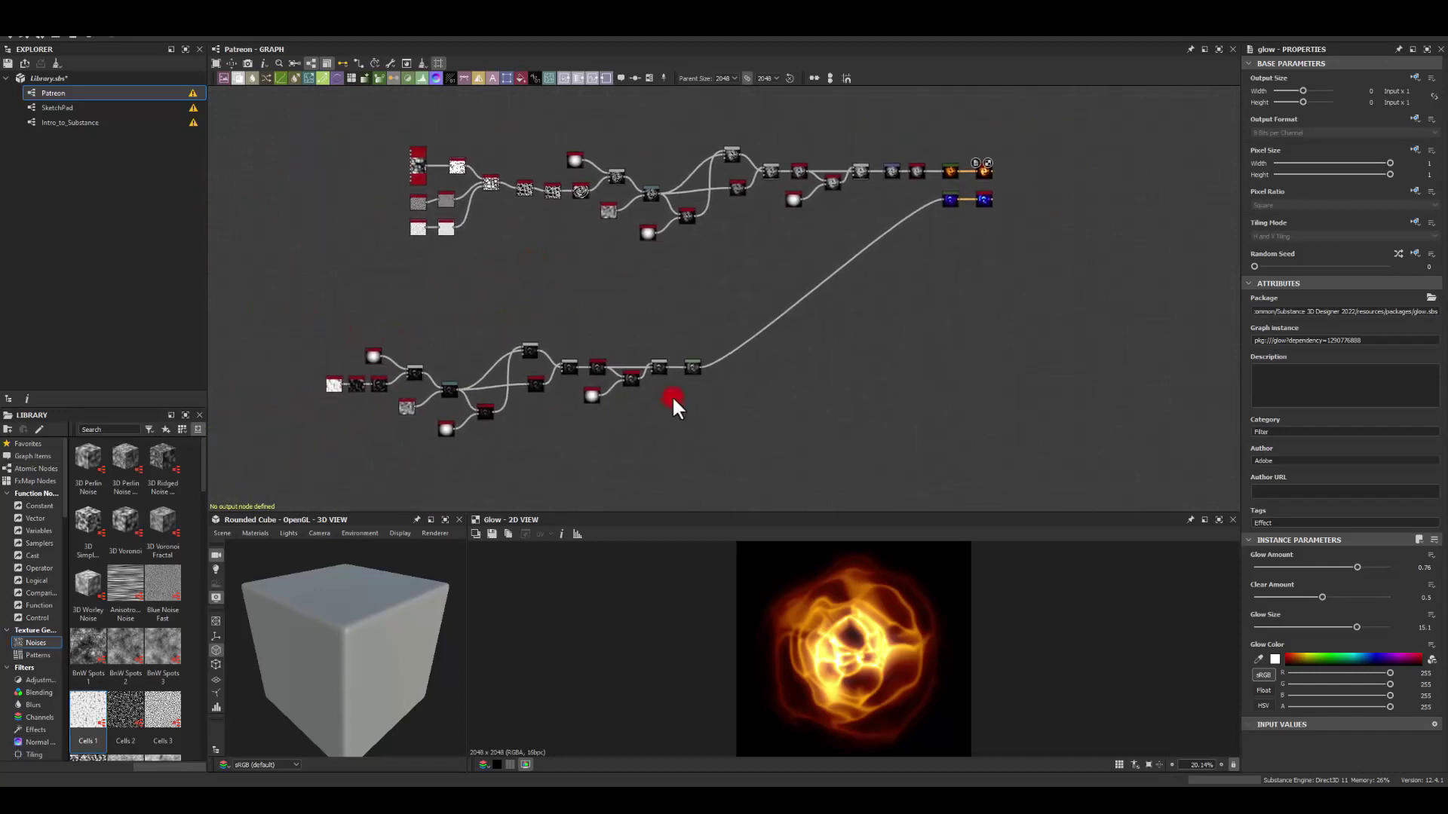
middle_drag(734, 302, 731, 337)
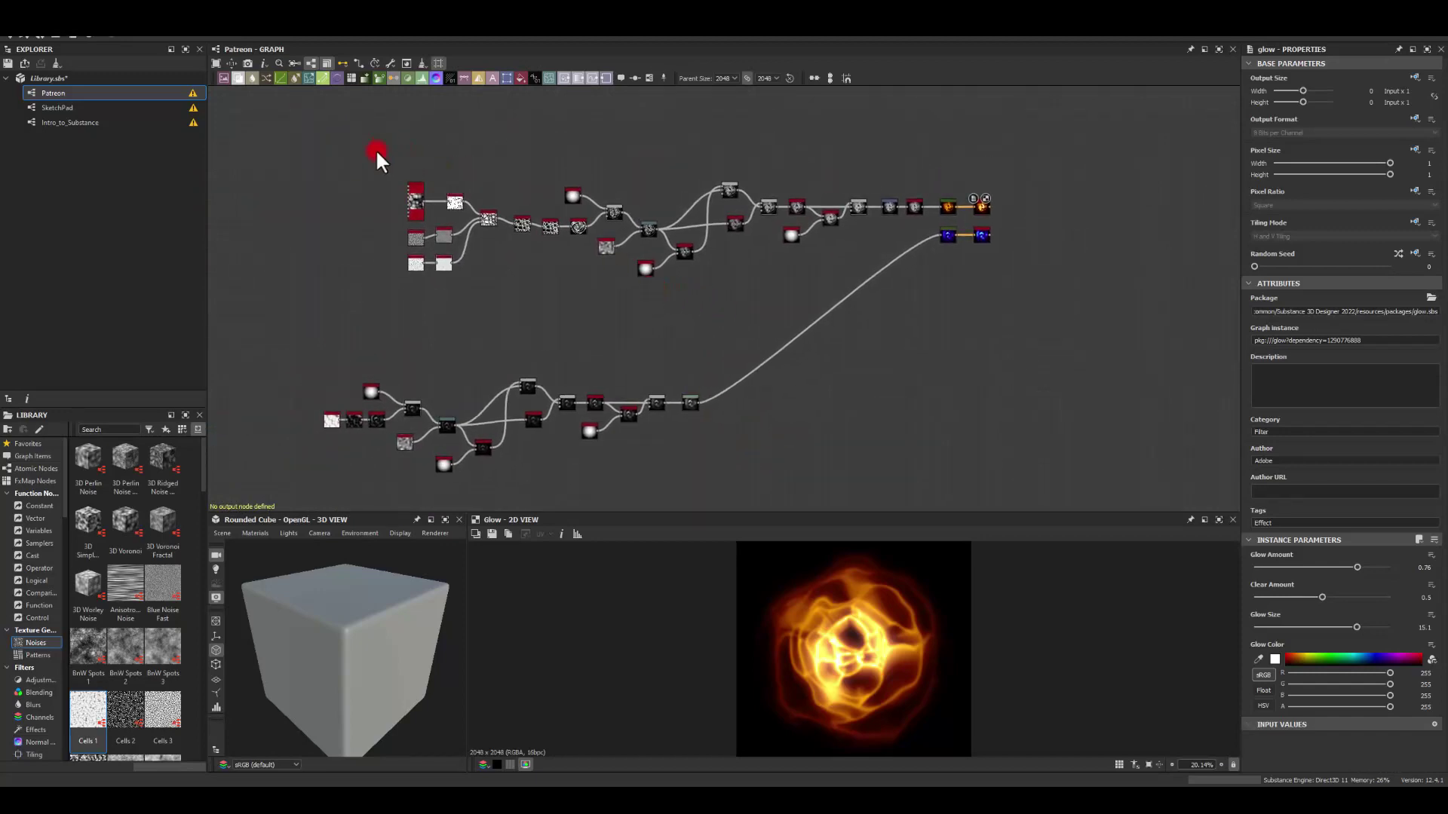
- Examine the upper network's node flow from the cell-edge sources through the blends and slope blurs
drag(377, 155, 523, 273)
scroll(559, 262, up, 3)
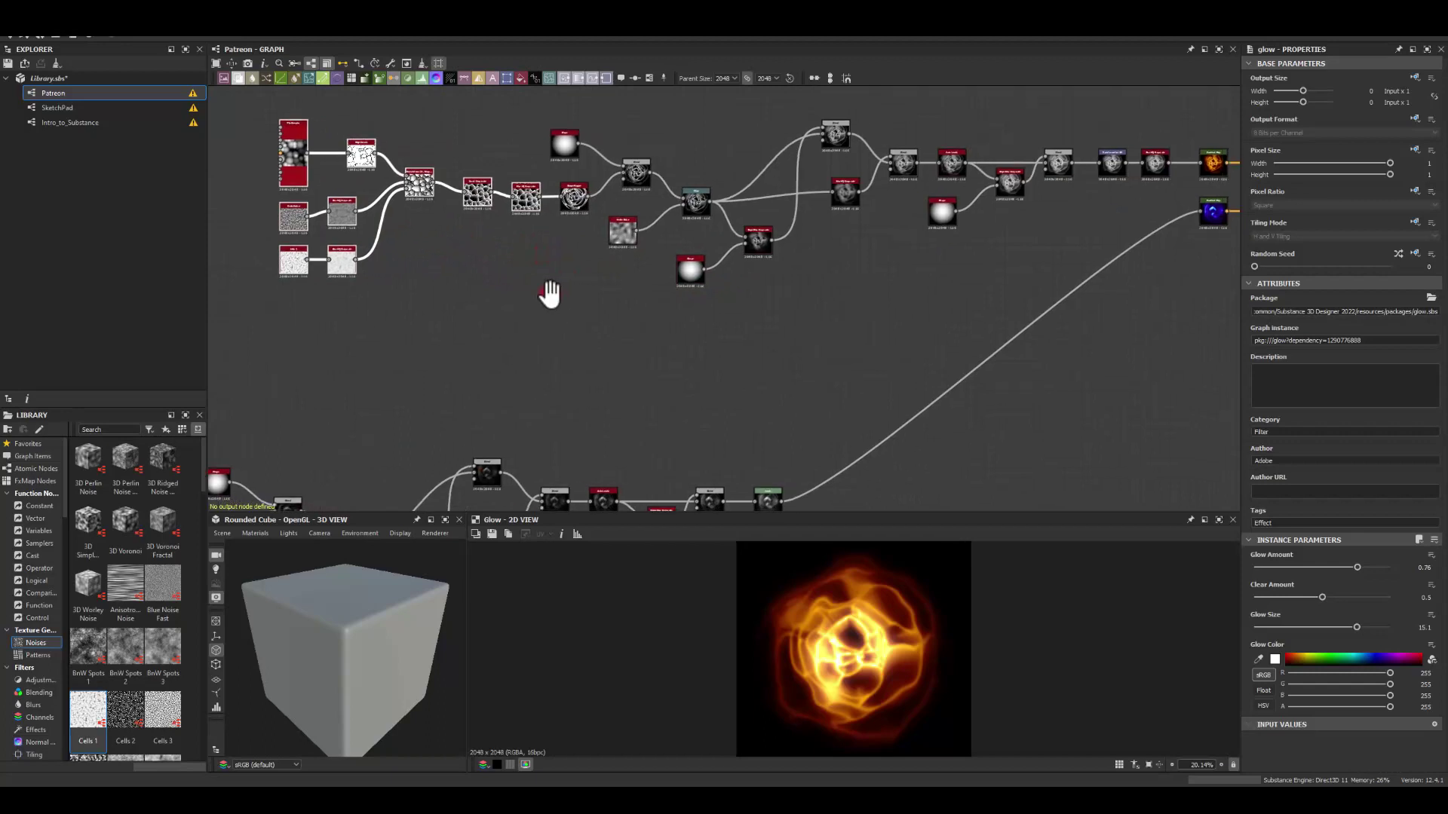
middle_drag(549, 294, 523, 291)
middle_drag(514, 395, 552, 350)
middle_drag(791, 298, 611, 397)
scroll(754, 207, up, 4)
middle_drag(827, 160, 687, 178)
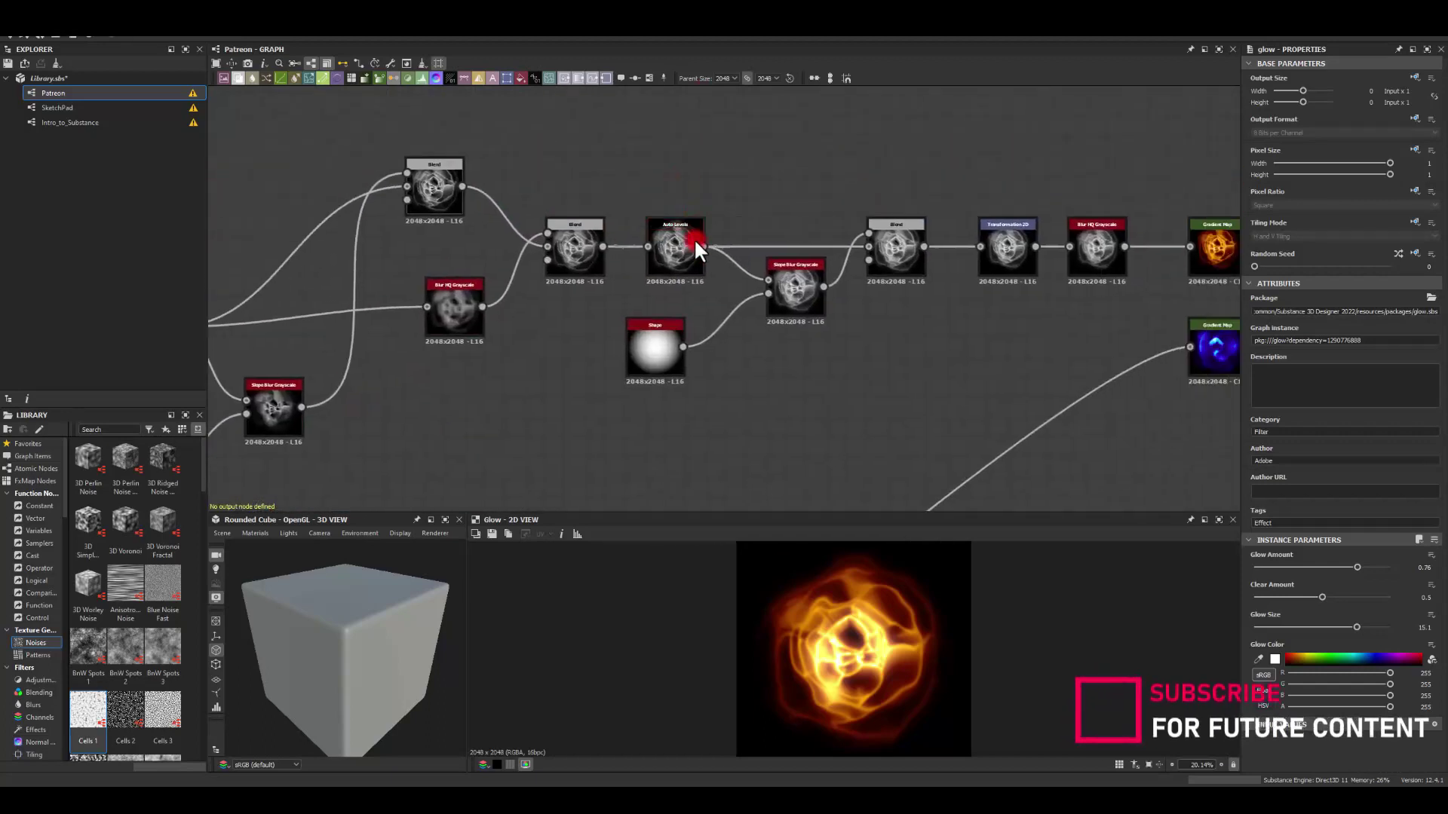
middle_drag(827, 157, 644, 148)
middle_drag(520, 374, 956, 357)
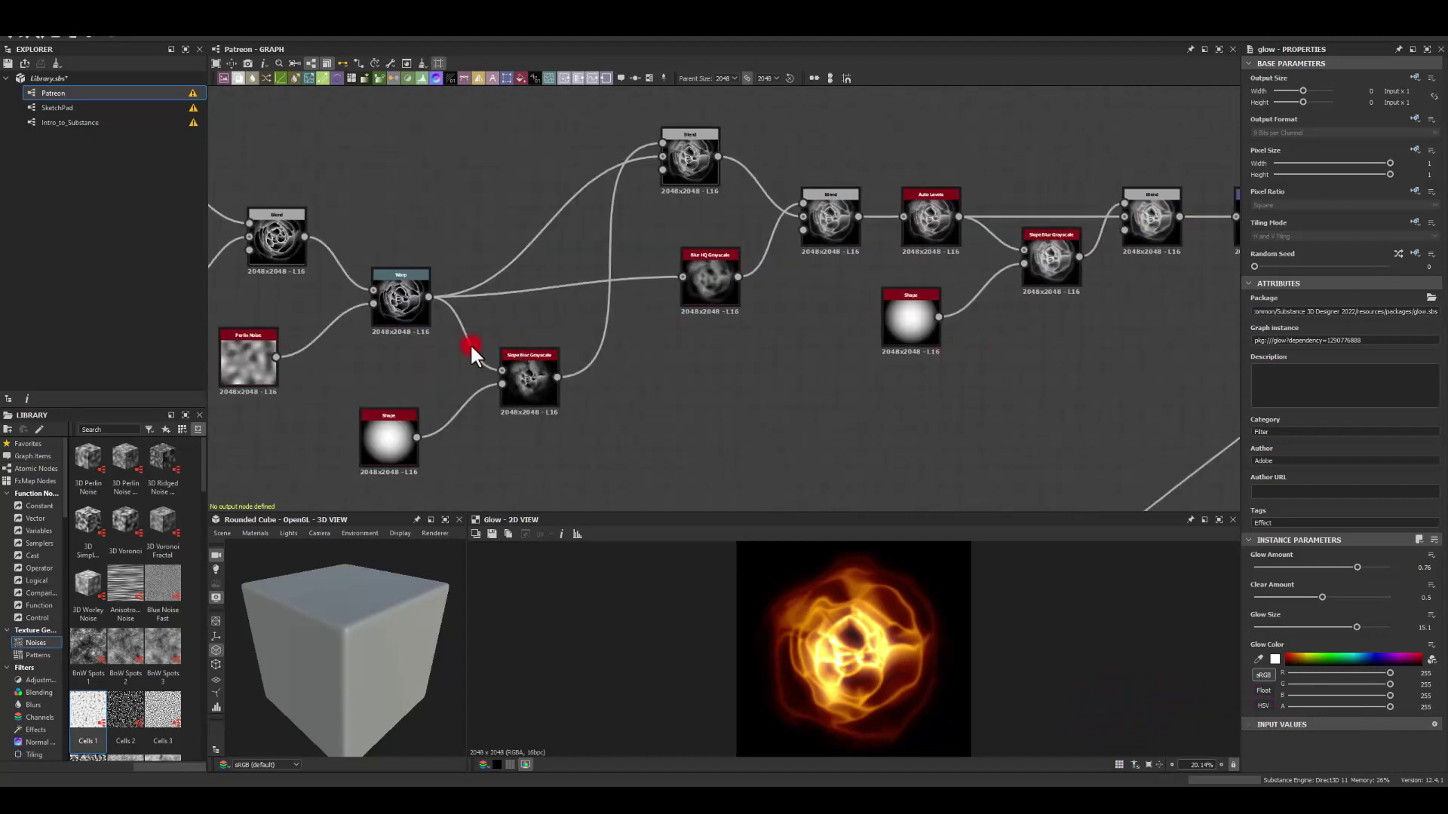
middle_drag(469, 343, 632, 321)
middle_drag(567, 217, 776, 214)
middle_drag(476, 243, 625, 230)
- Preview the upper chain's Invert Grayscale, Blur HQ Grayscale, Shape Mapper, orange Gradient Map and orange Glow in turn
double_click(591, 301)
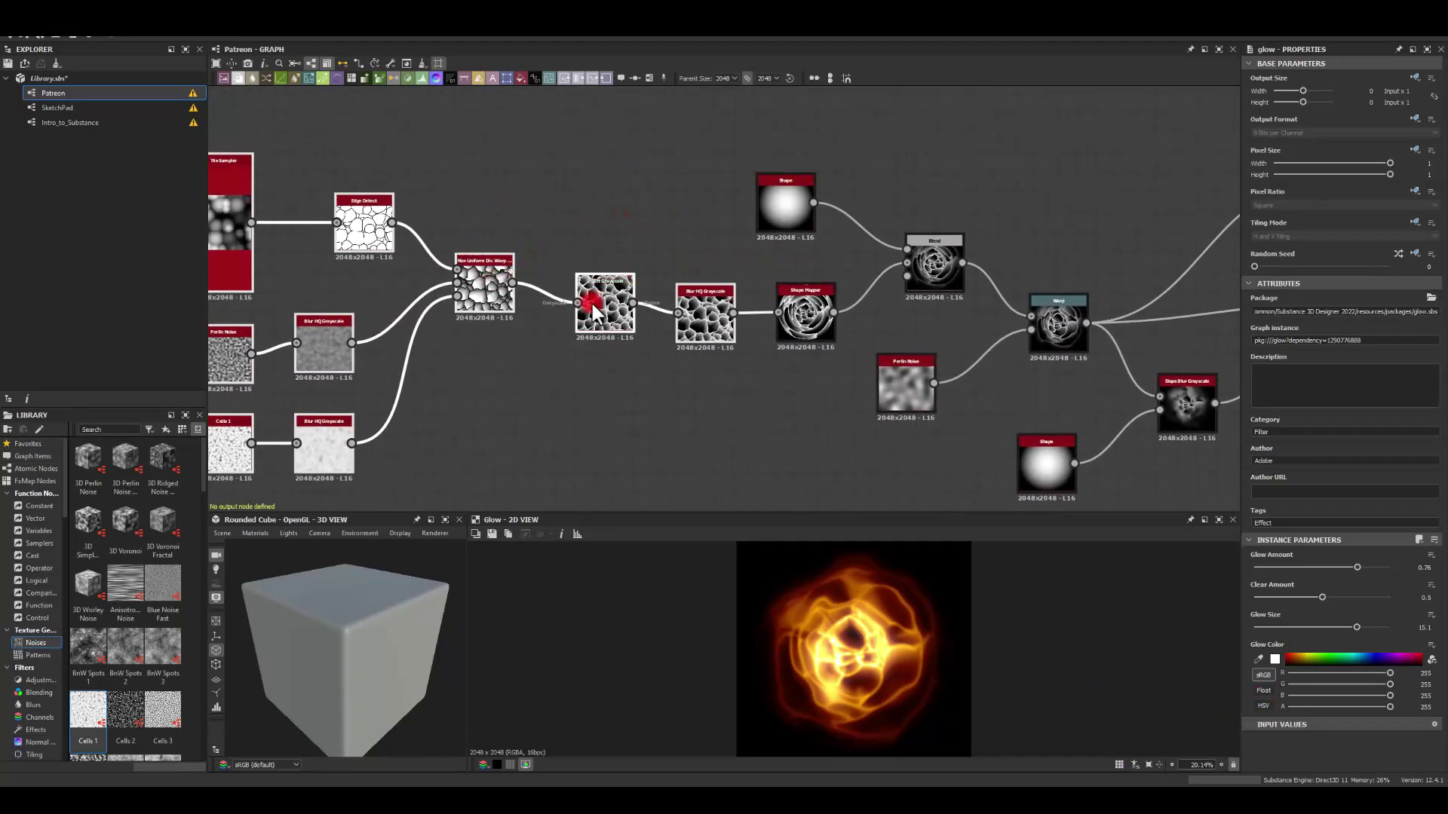
double_click(695, 314)
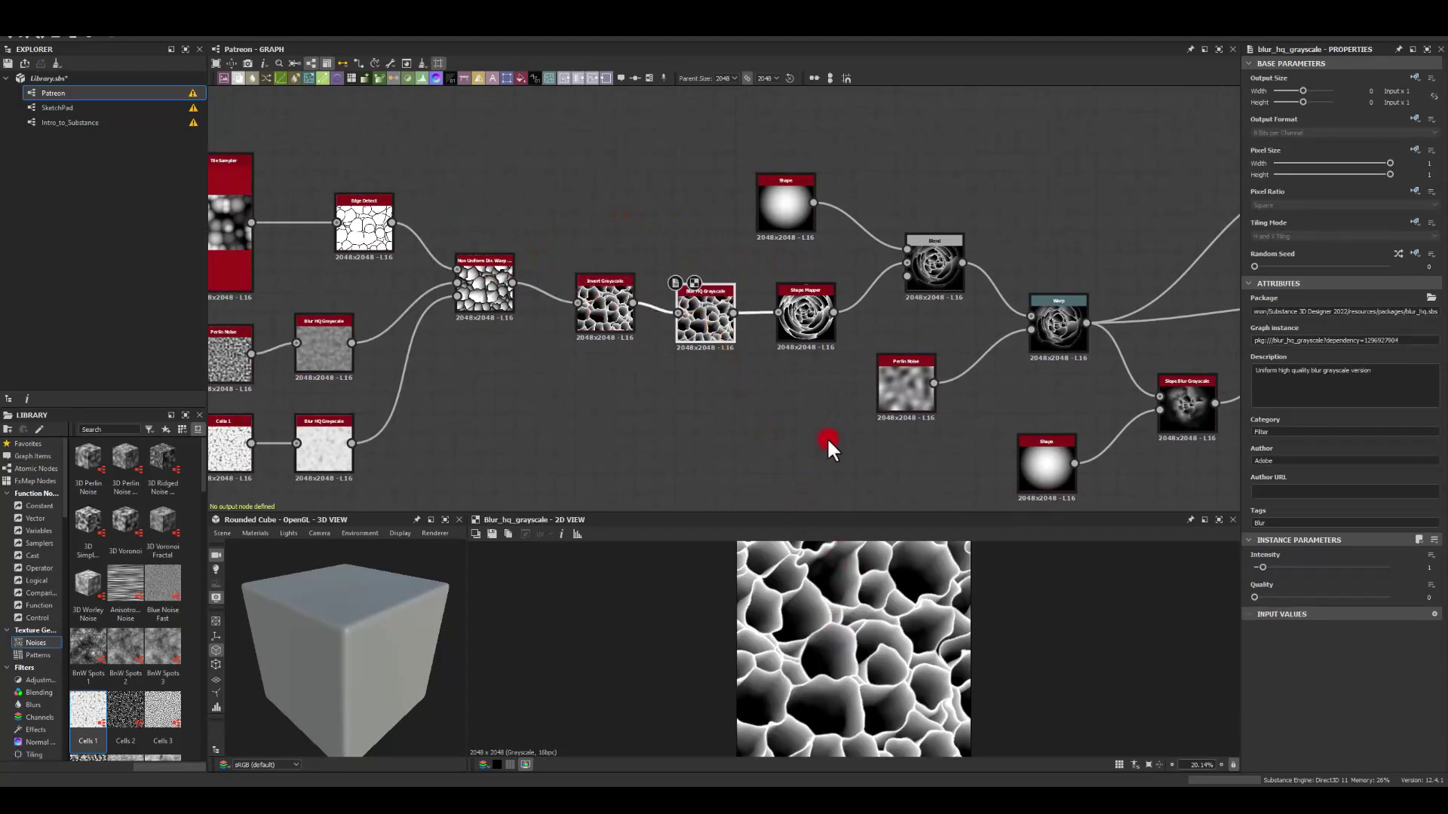
middle_drag(826, 436, 652, 397)
double_click(637, 283)
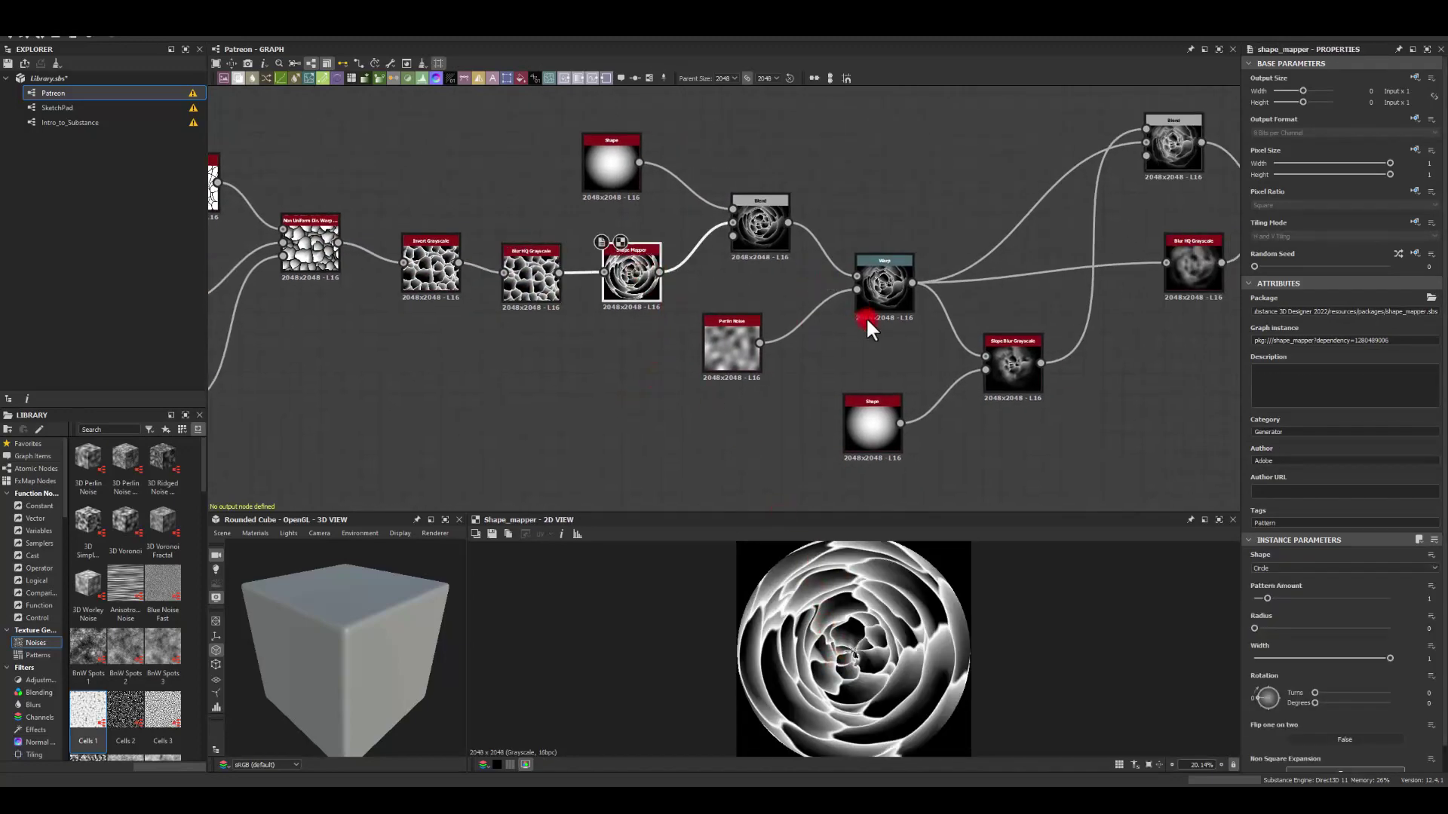
middle_drag(865, 316, 604, 264)
middle_drag(954, 351, 636, 345)
middle_drag(1018, 347, 612, 394)
scroll(882, 368, down, 1)
double_click(956, 237)
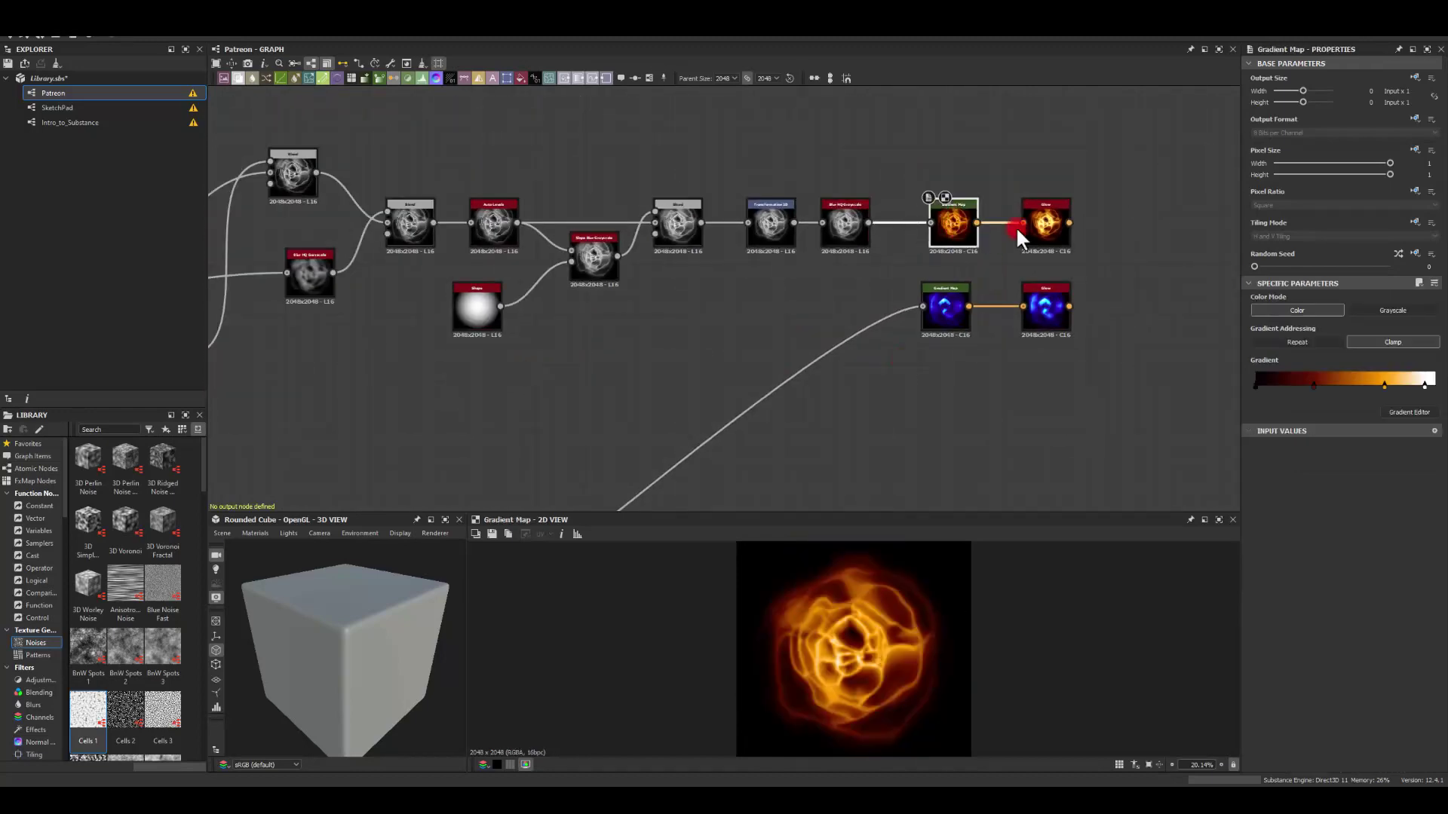
double_click(1045, 220)
- Preview the blue Gradient Map and blue Glow, and look over the layout of both node networks
middle_drag(694, 338, 694, 307)
scroll(788, 451, down, 3)
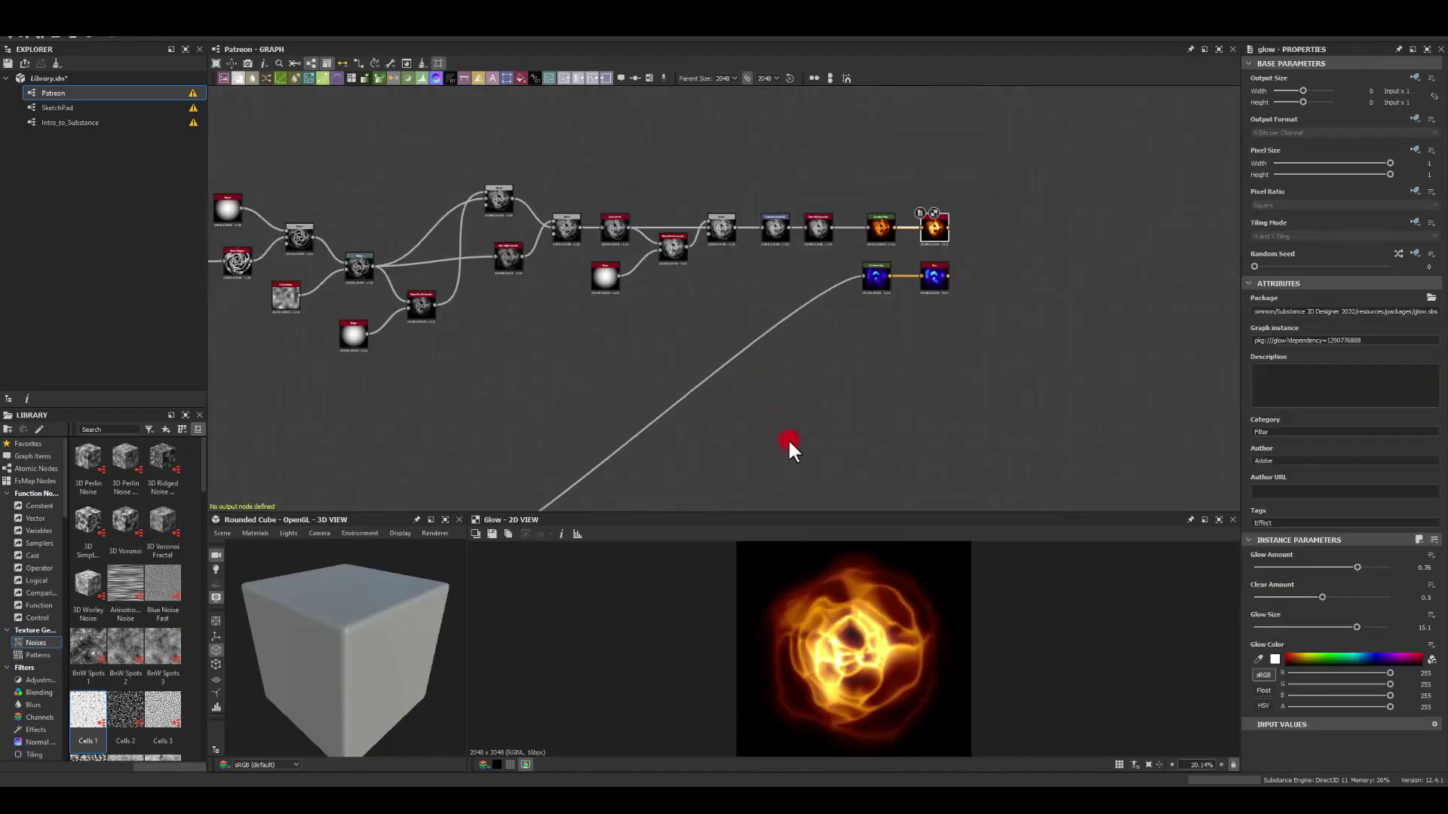
middle_drag(595, 424, 569, 358)
scroll(855, 172, up, 3)
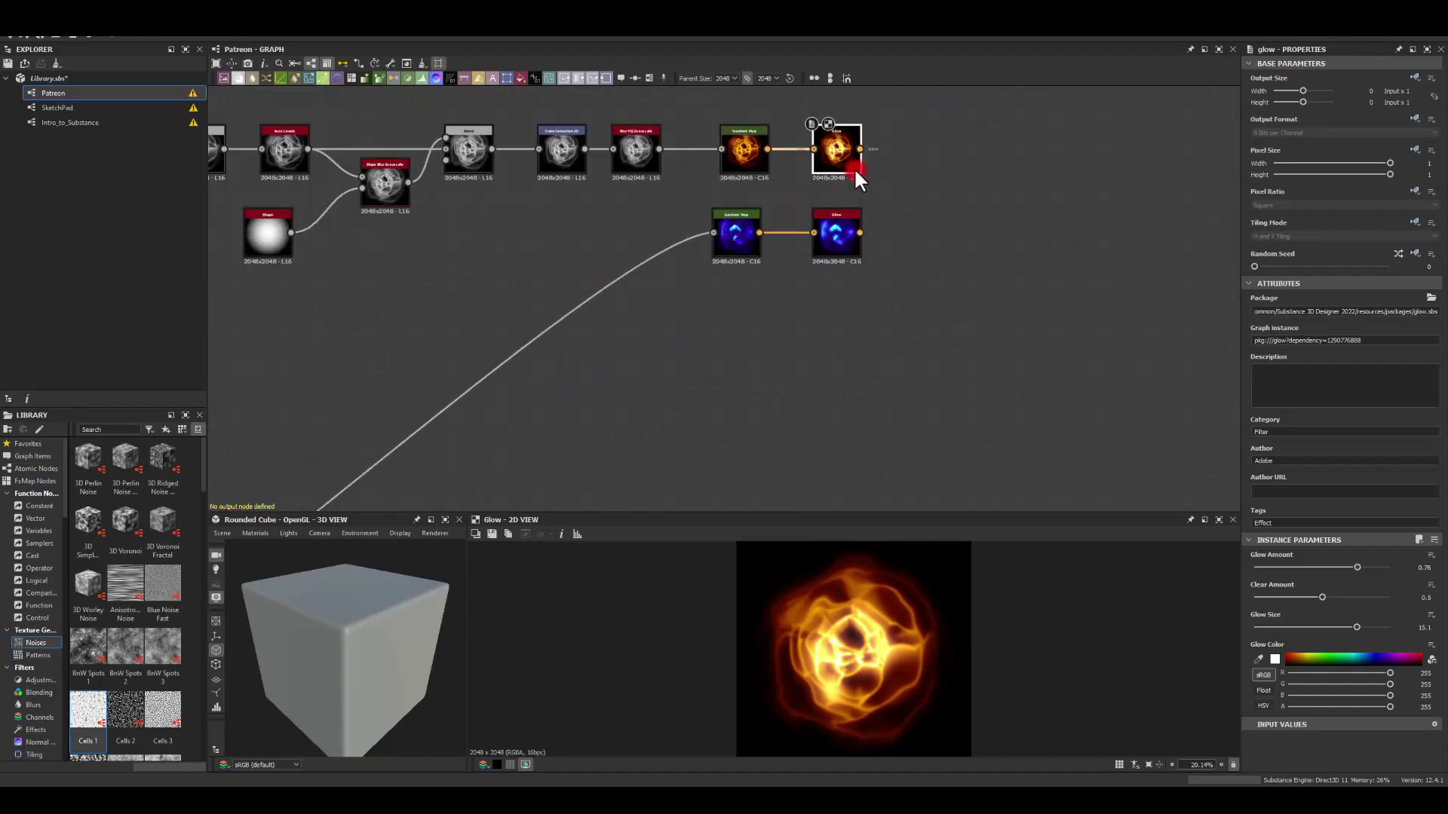
double_click(740, 234)
double_click(822, 236)
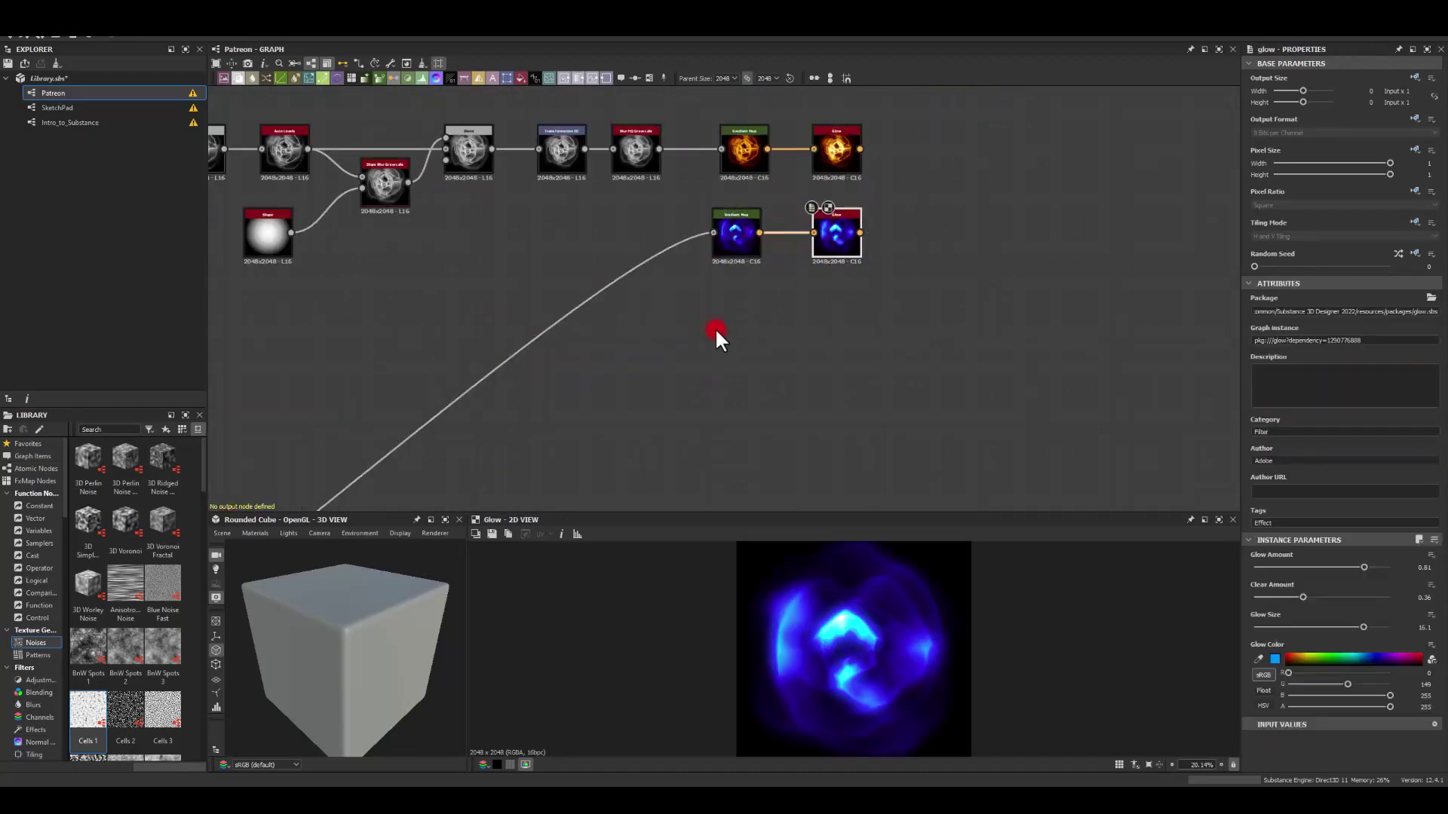
scroll(641, 277, down, 4)
middle_drag(355, 336, 836, 196)
middle_drag(609, 257, 594, 254)
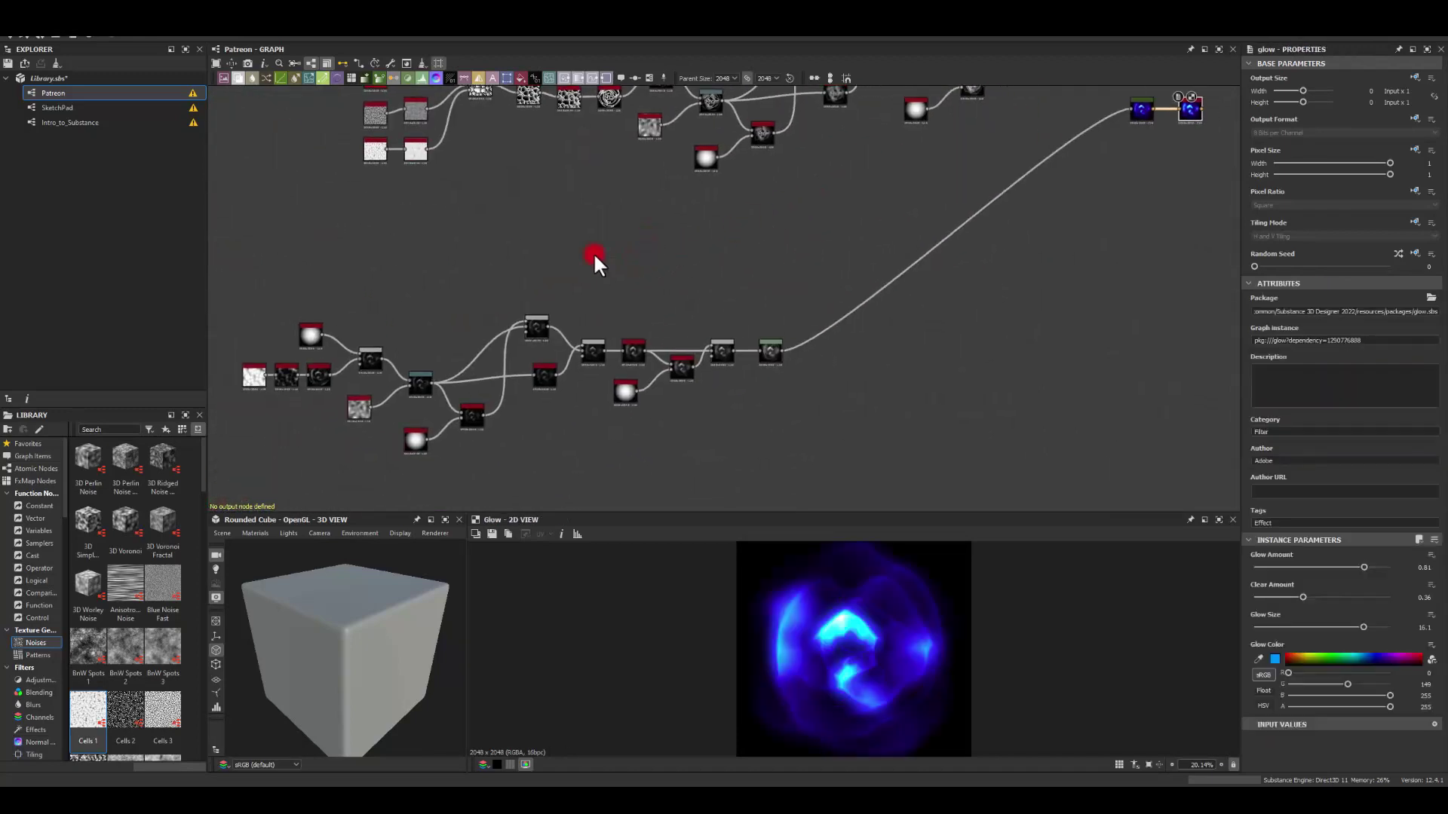
middle_drag(919, 152, 806, 227)
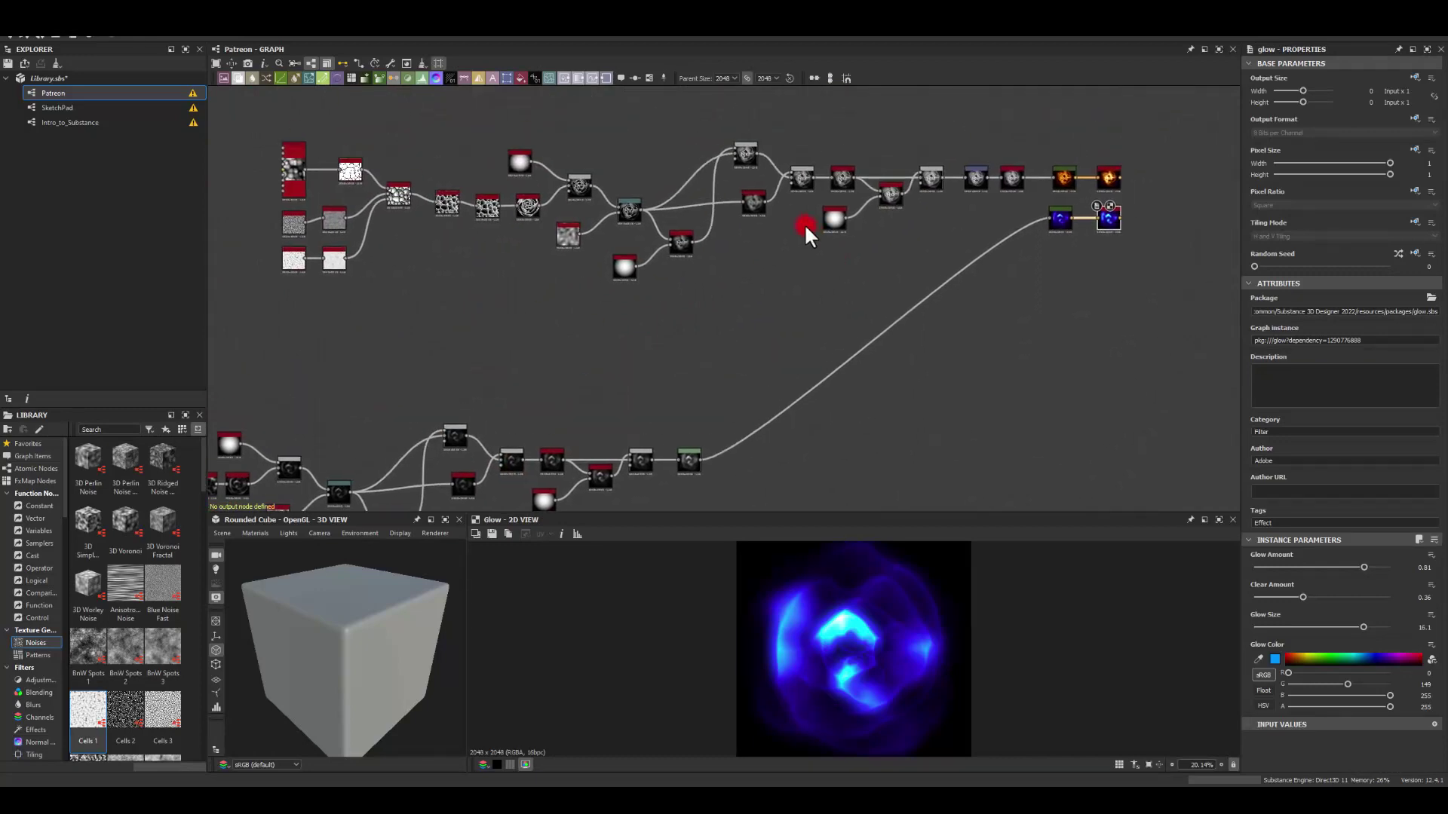
middle_drag(1023, 193, 948, 296)
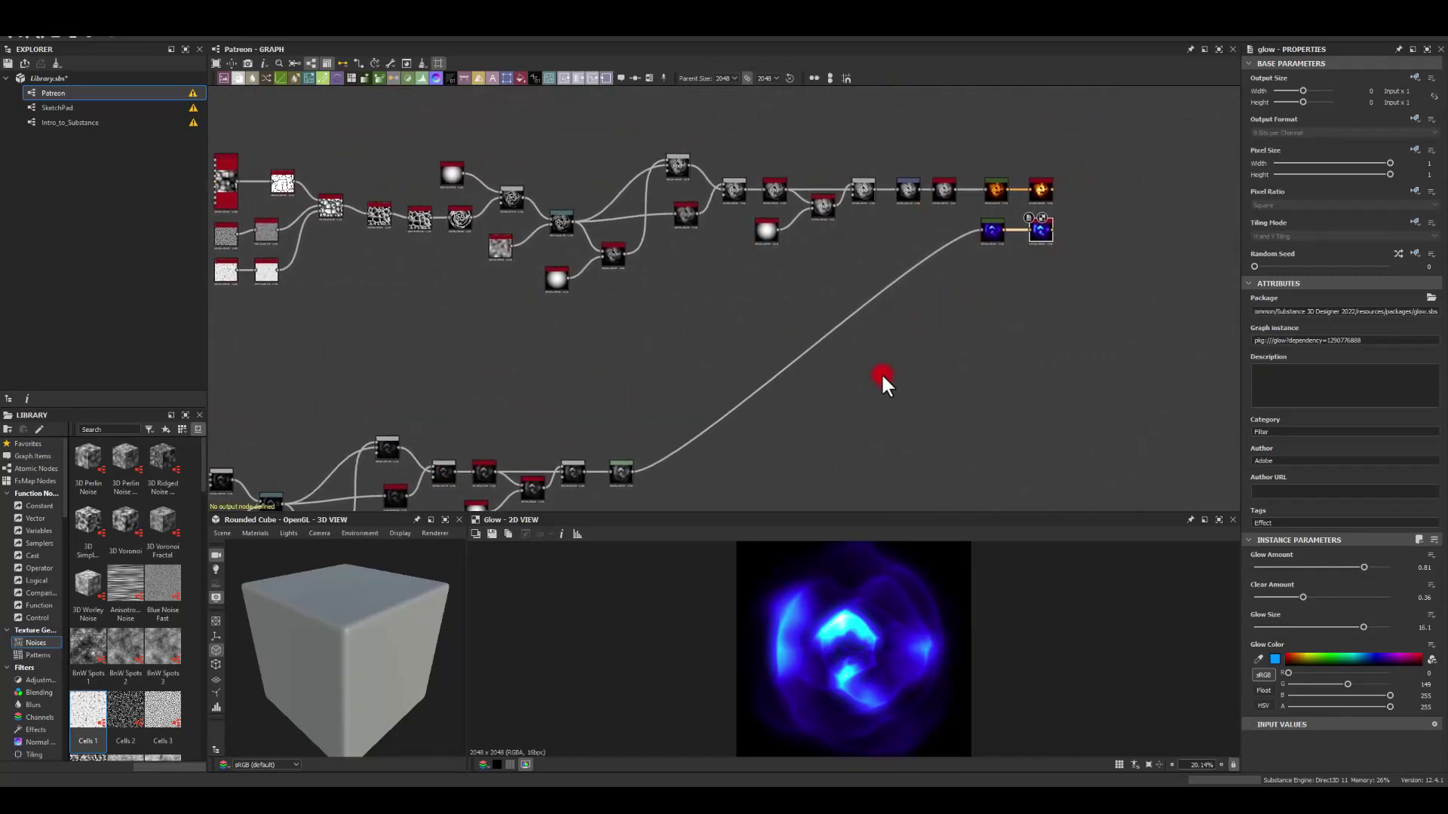